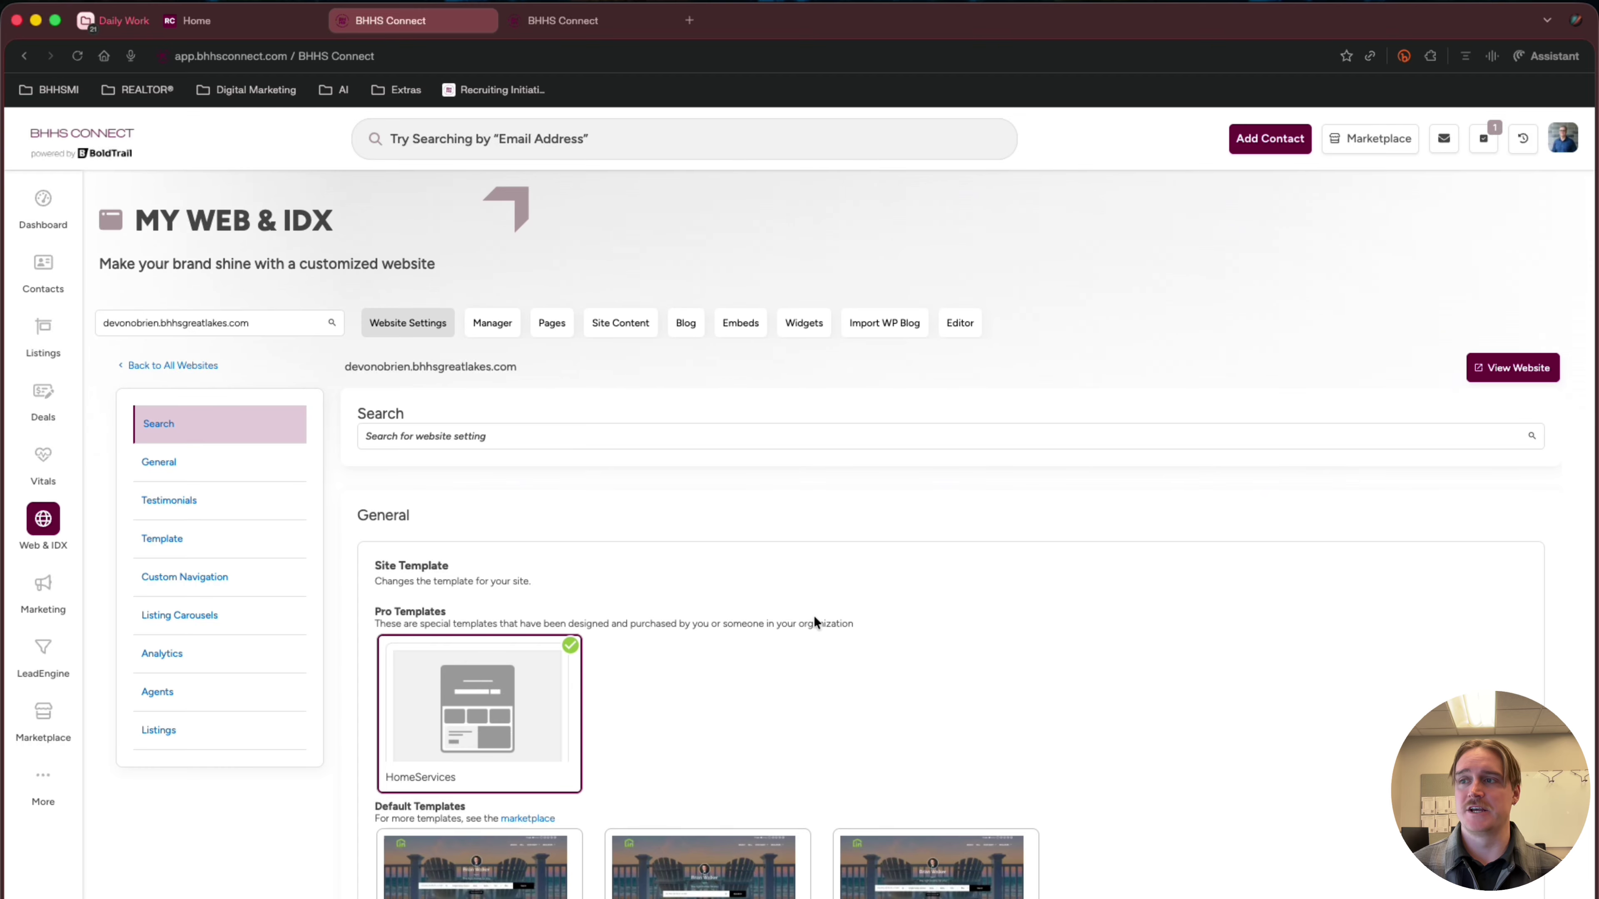
- Preview the full layout of the Victor template under the default site templates, closing the preview when done
scroll(815, 621, down, 1)
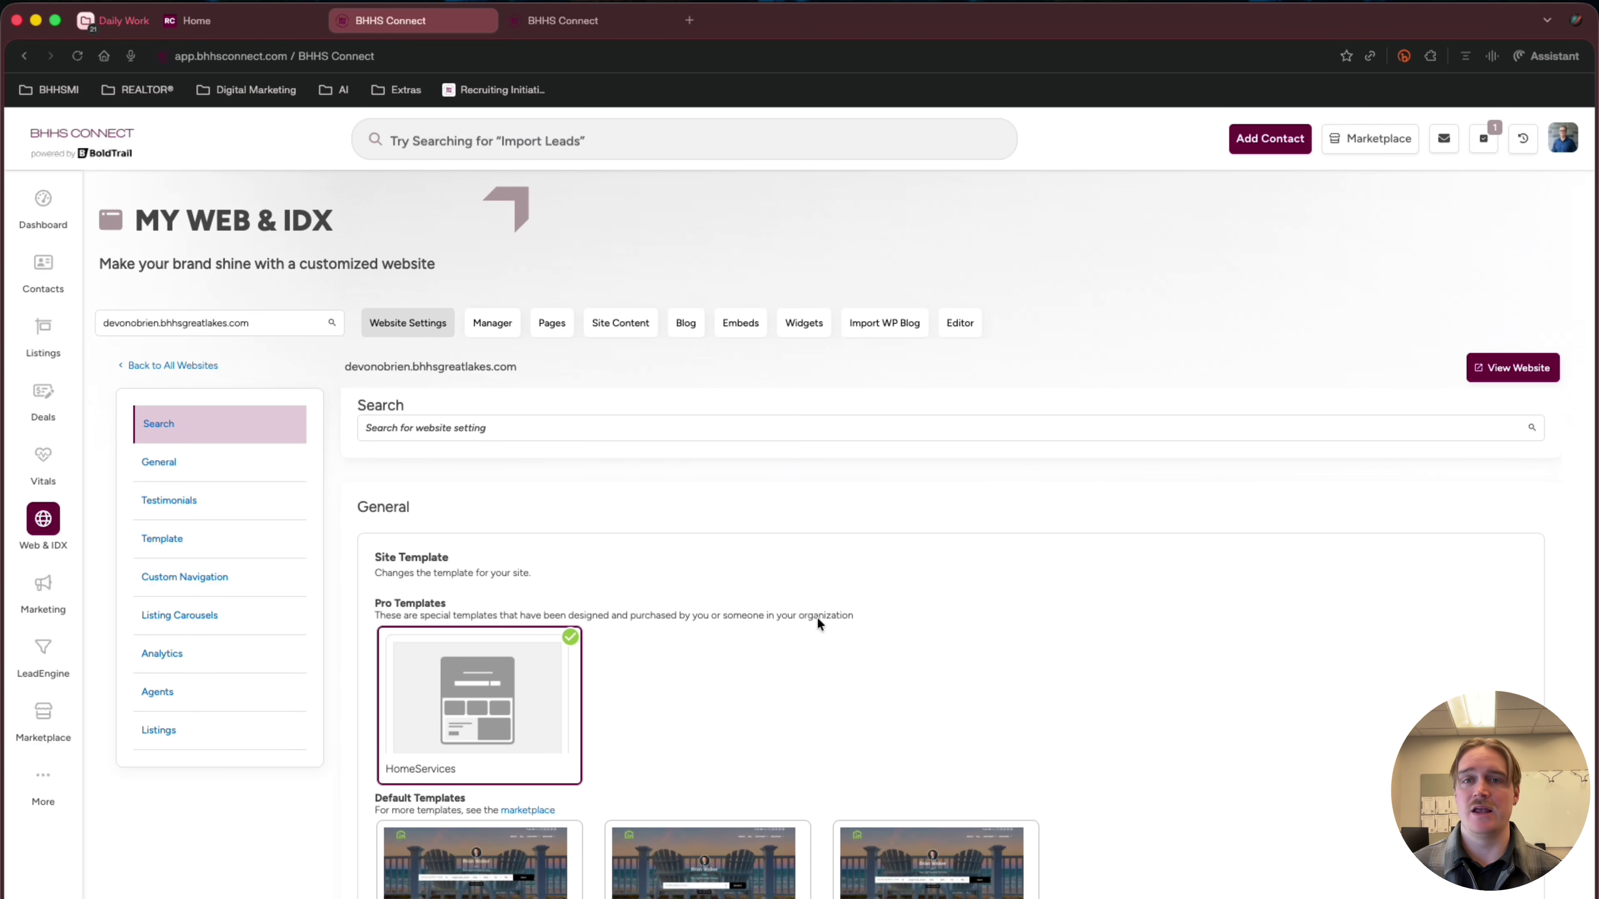
scroll(949, 645, down, 3)
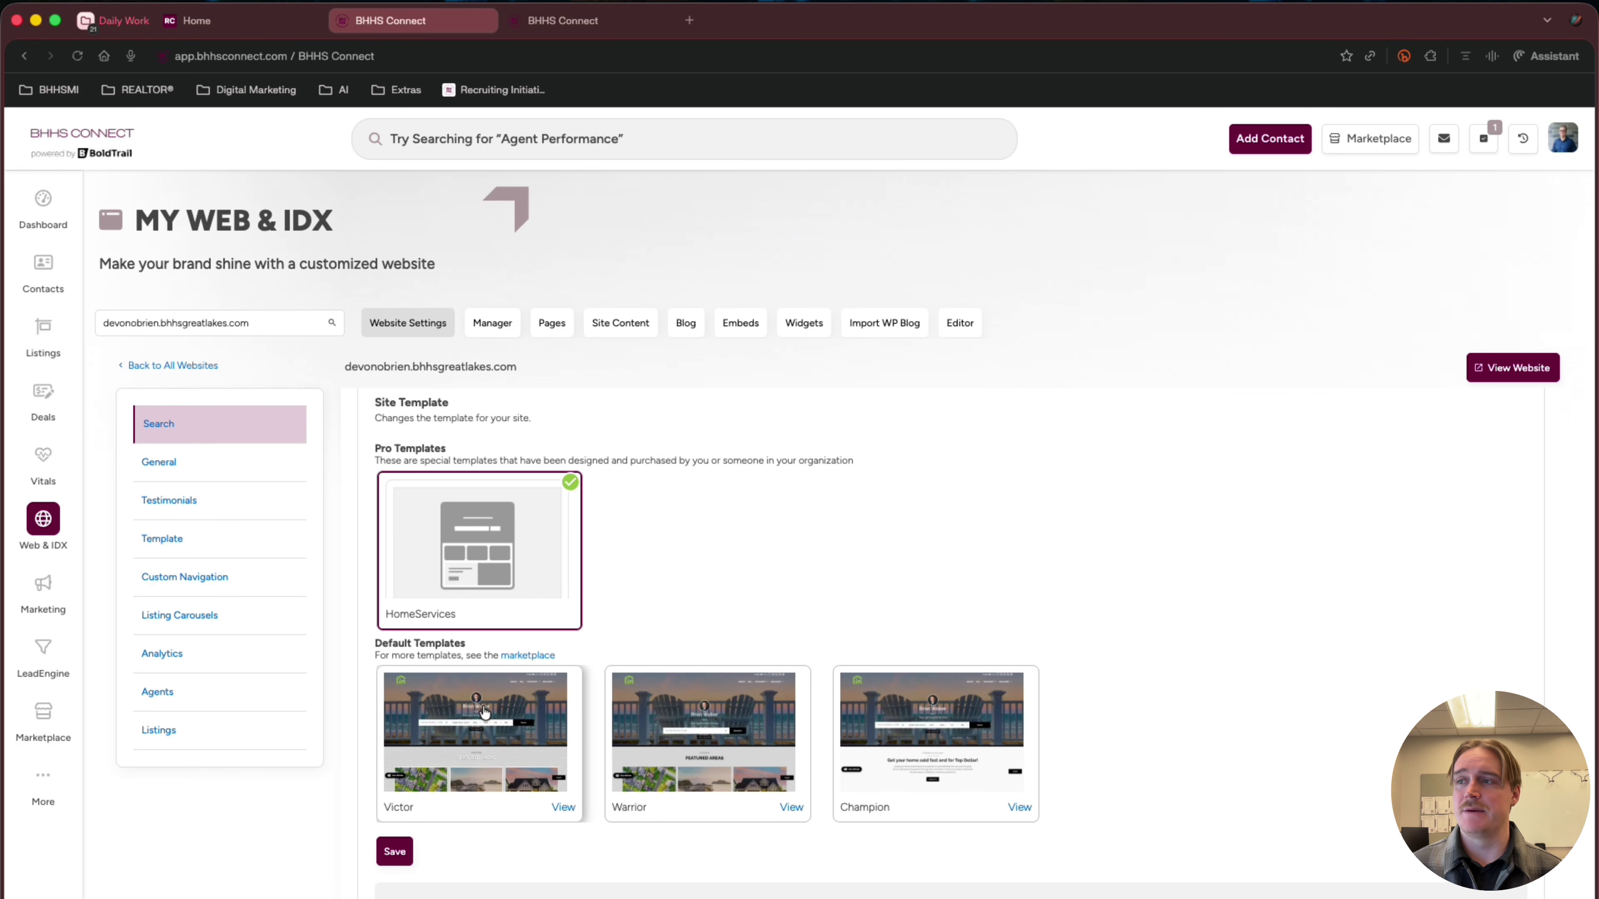
scroll(479, 705, down, 2)
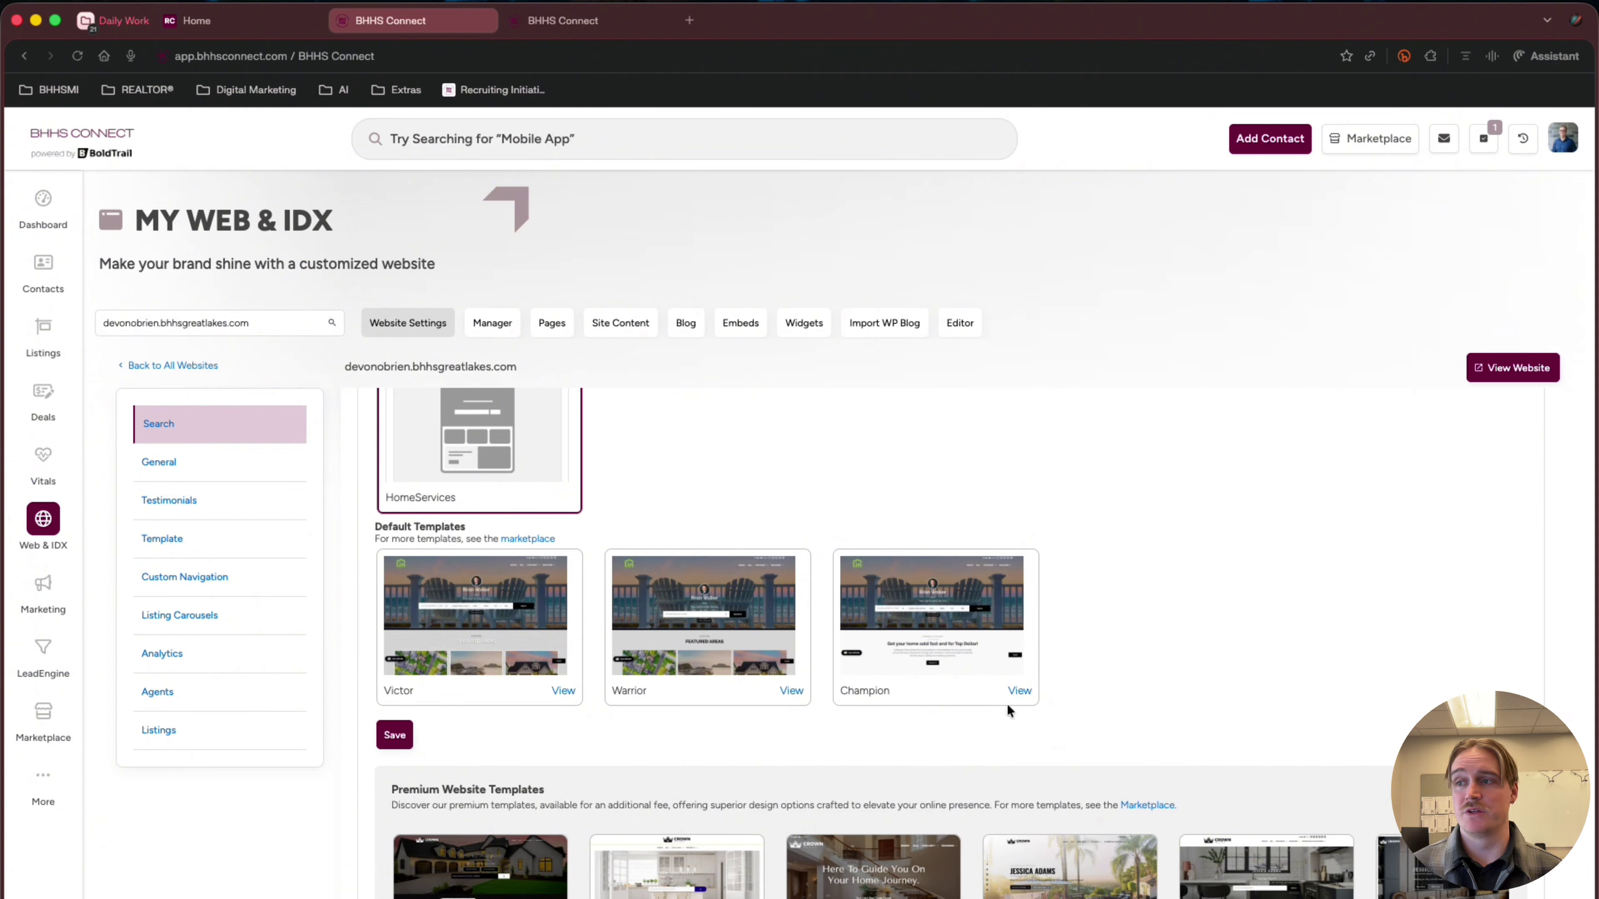
click(563, 691)
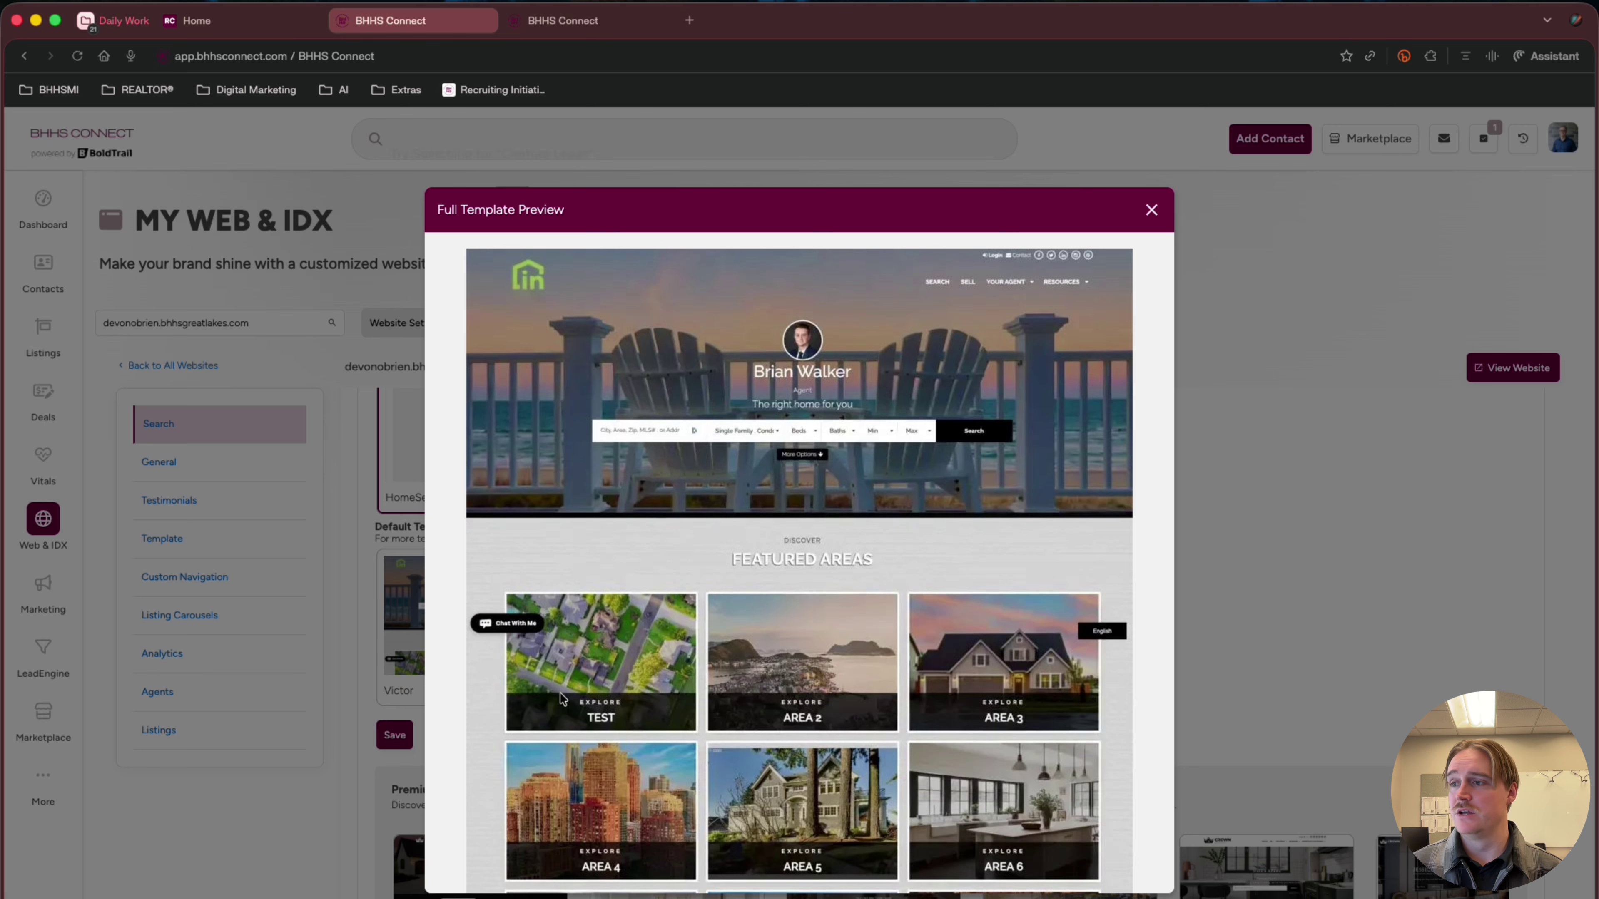
scroll(1024, 561, down, 20)
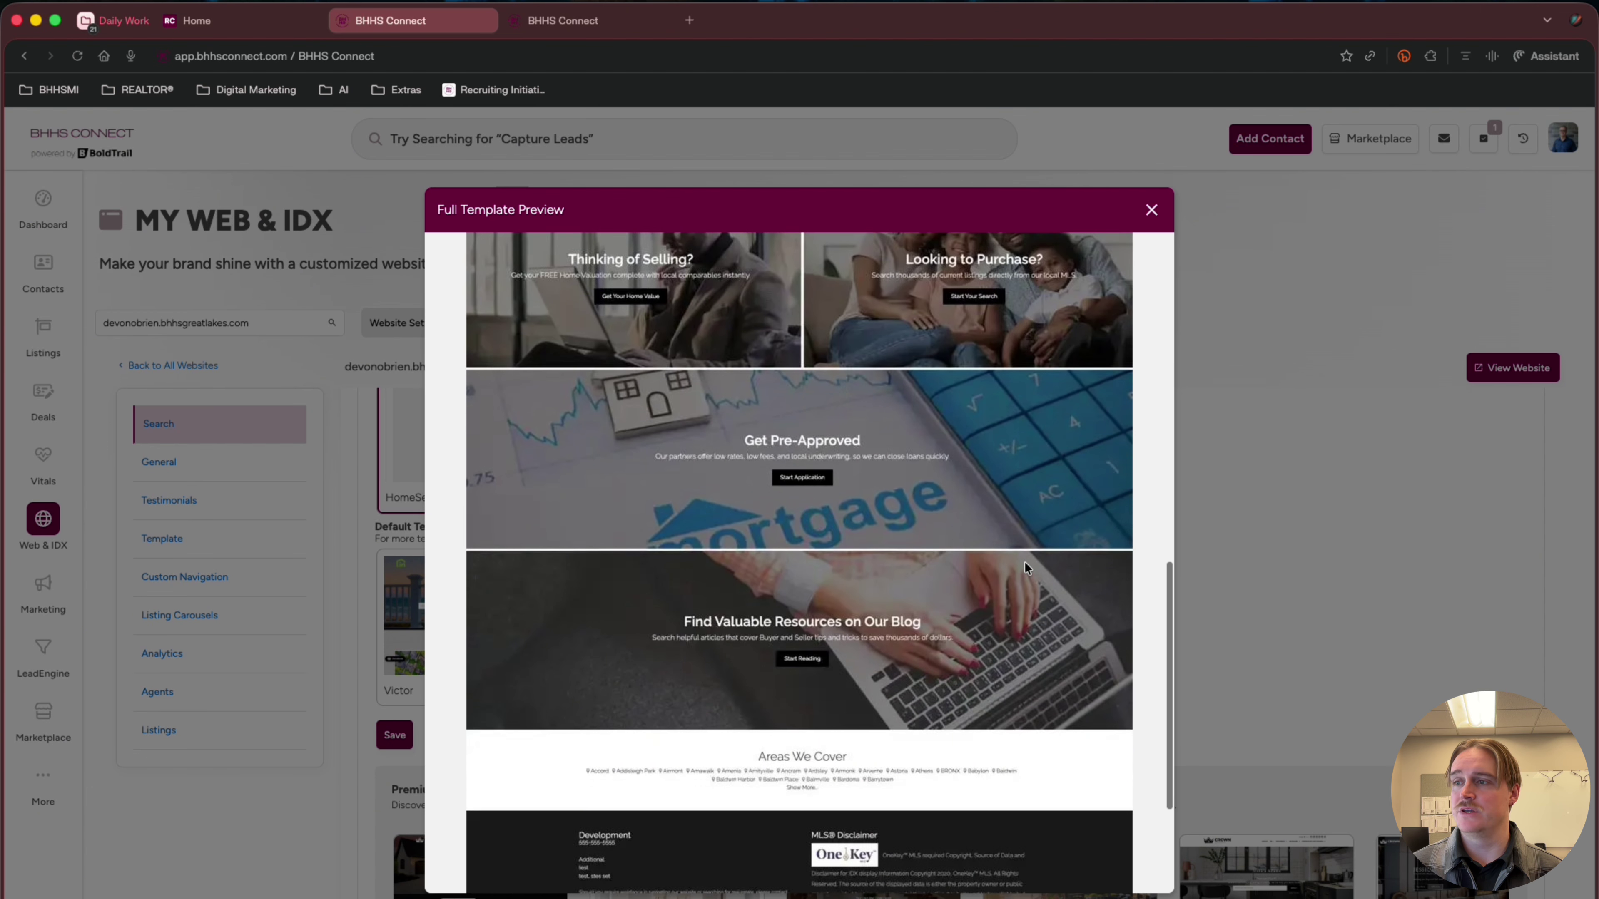
click(1271, 548)
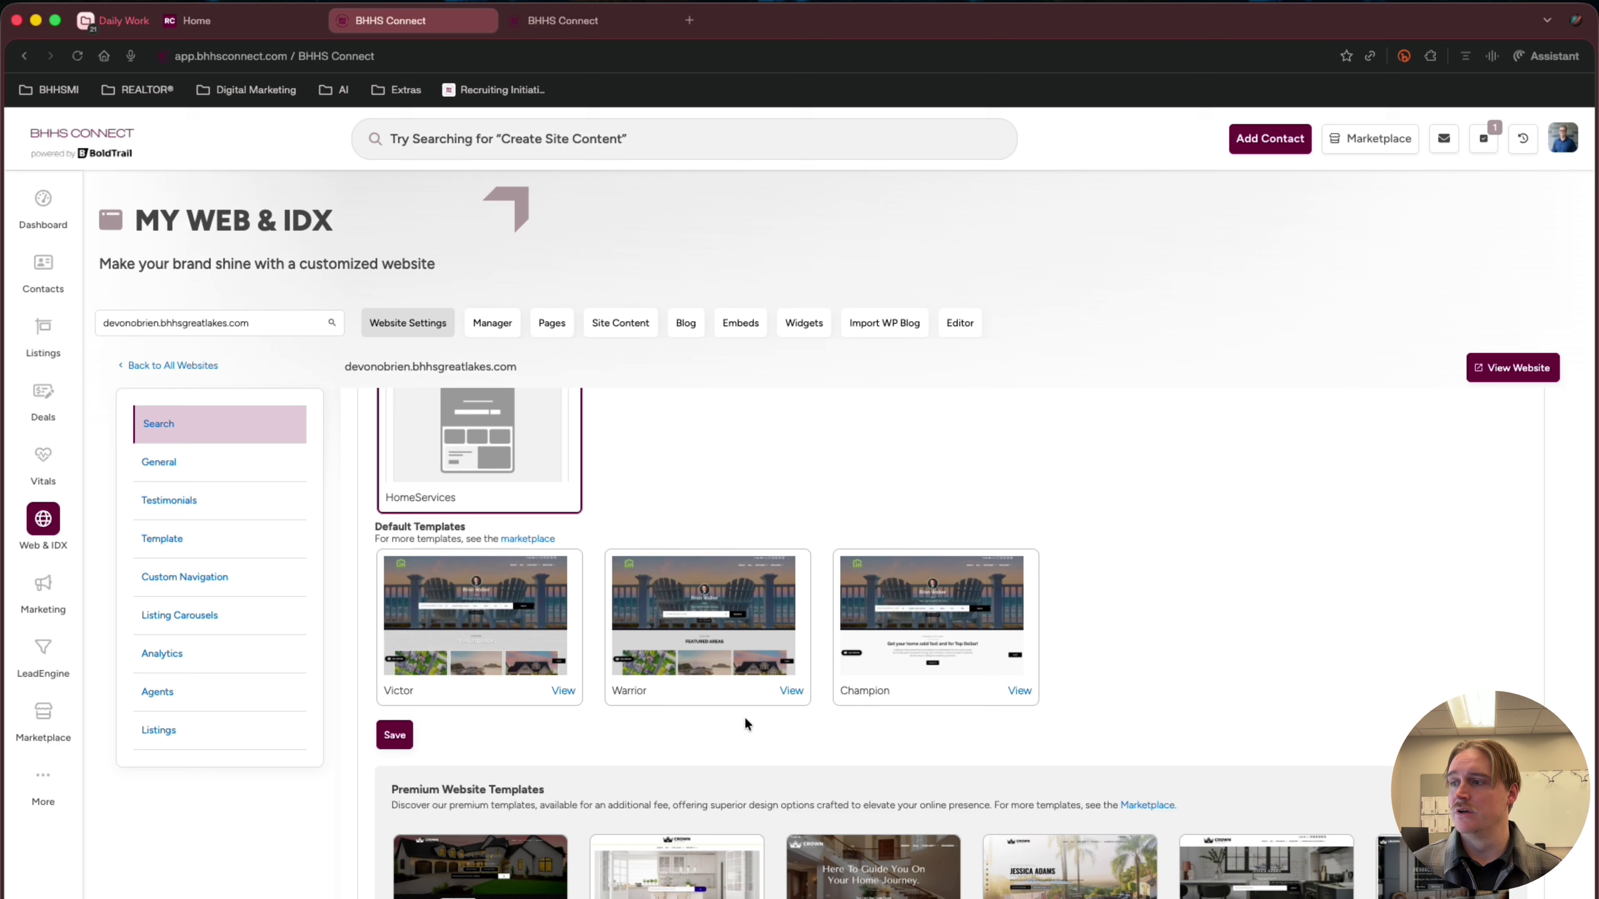
- Preview the full layout of the Warrior default template, closing the preview when done
click(790, 690)
scroll(948, 548, down, 15)
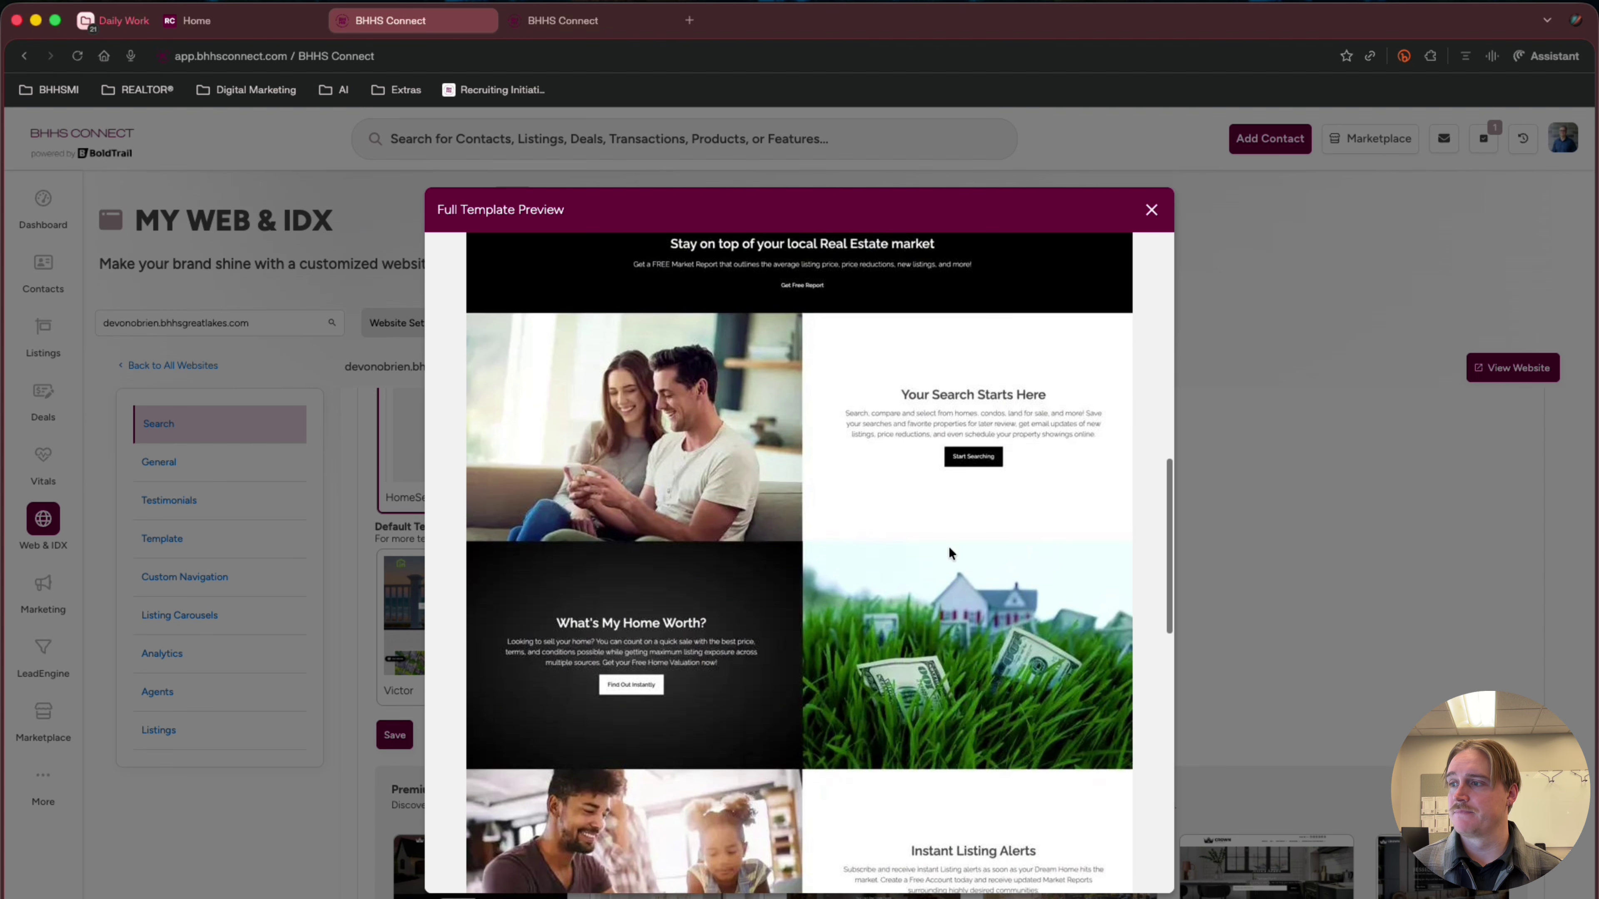
scroll(948, 545, down, 2)
click(1301, 534)
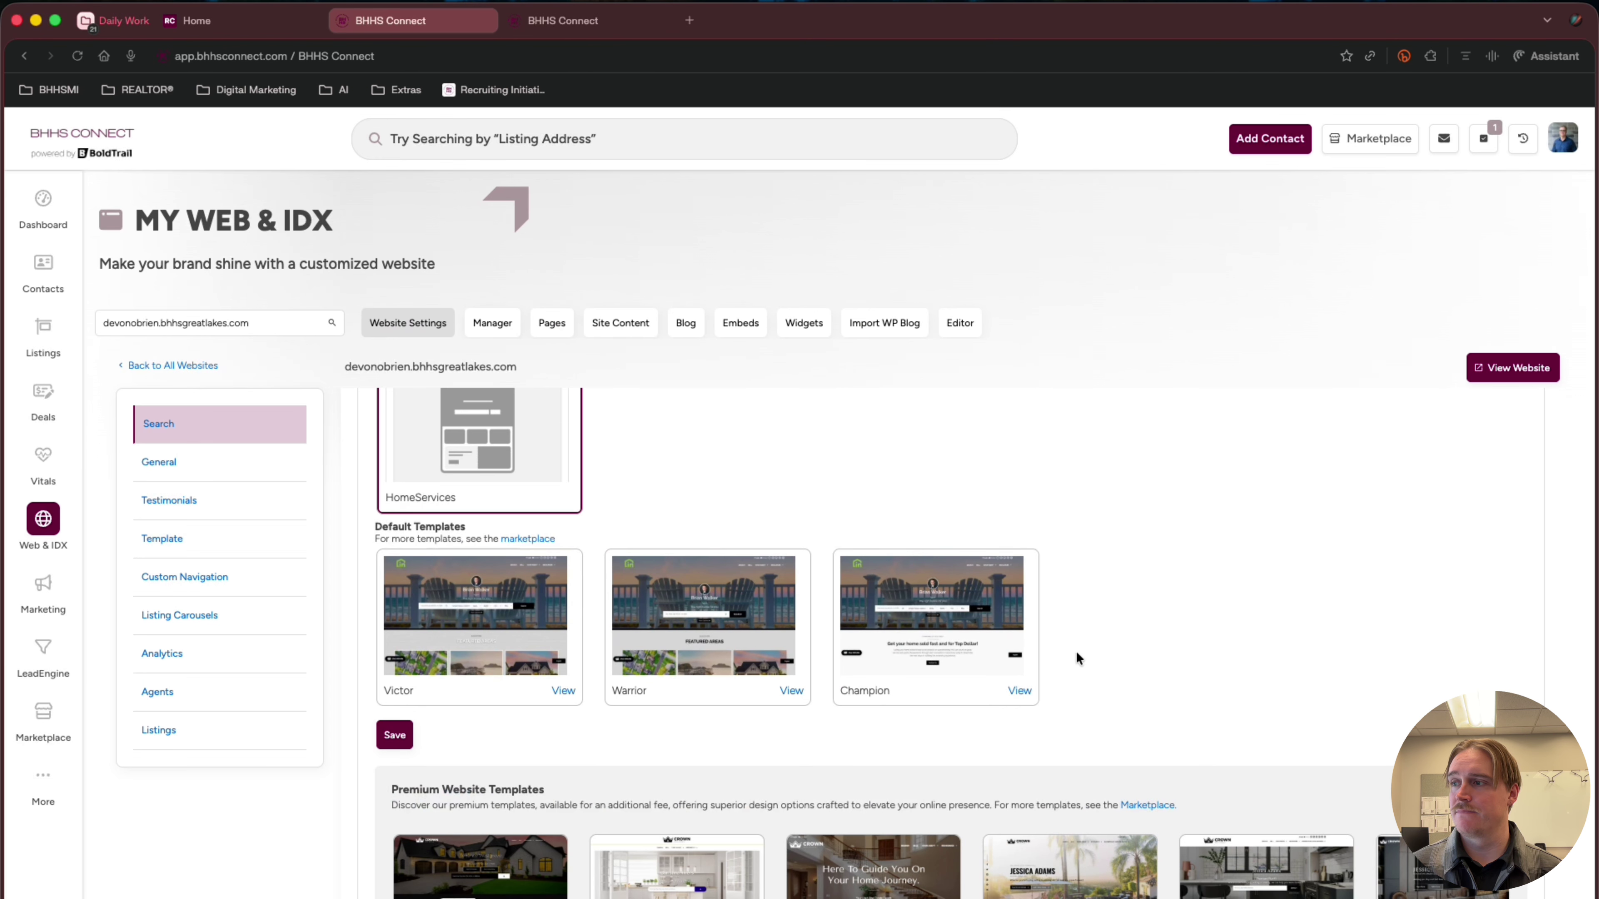
- Preview the full layout of the Champion default template, closing the preview when done
click(1026, 692)
scroll(857, 699, down, 15)
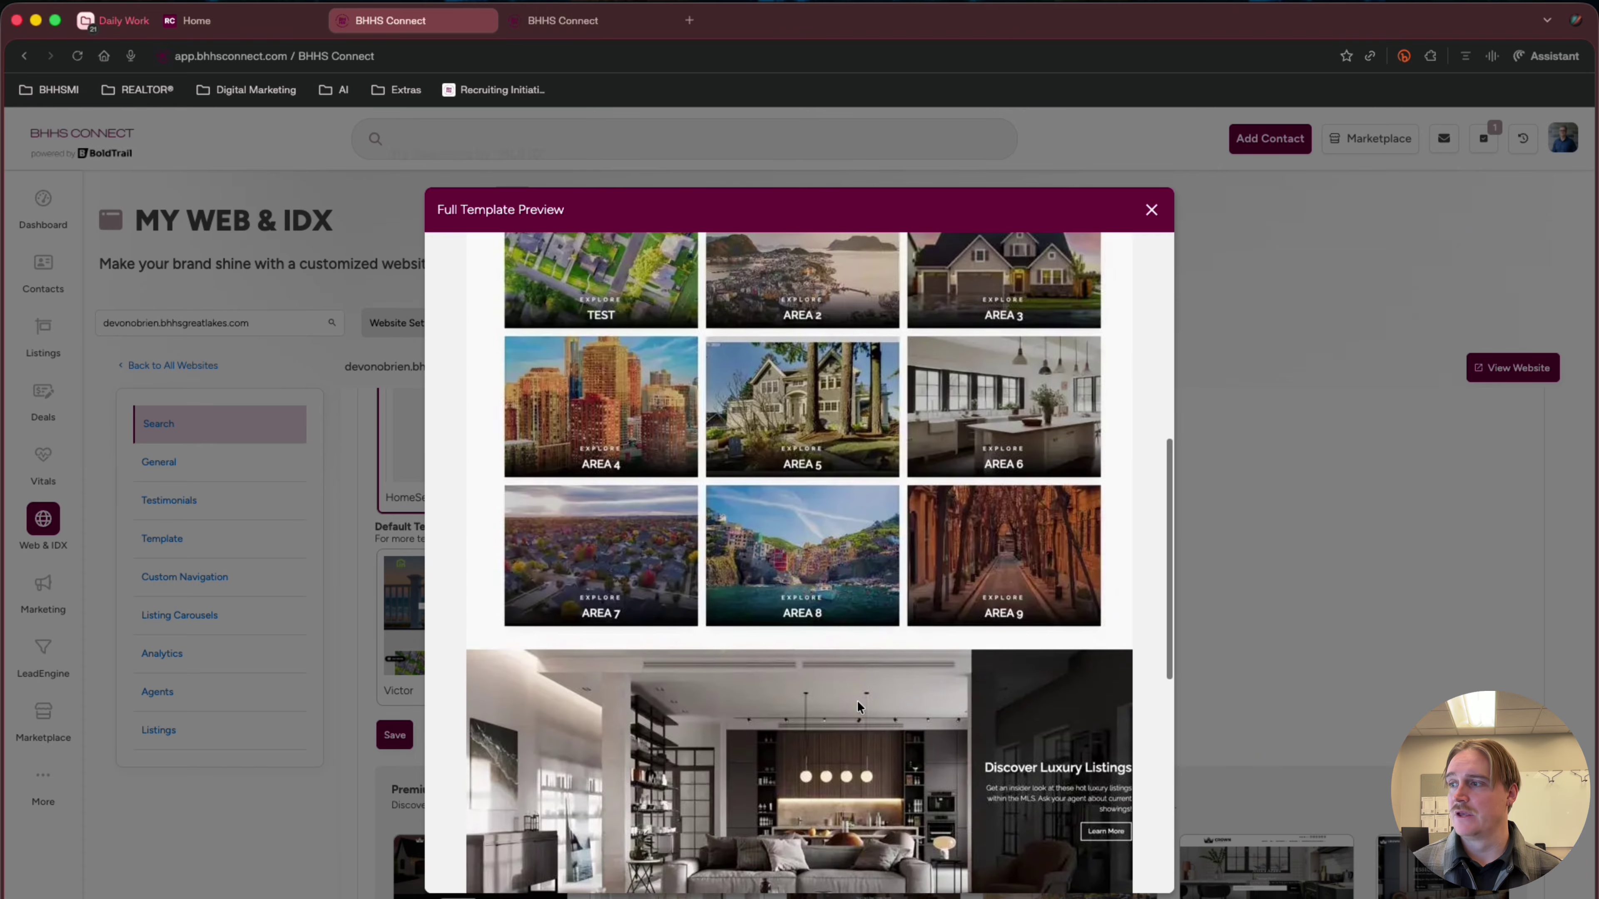
scroll(857, 700, up, 15)
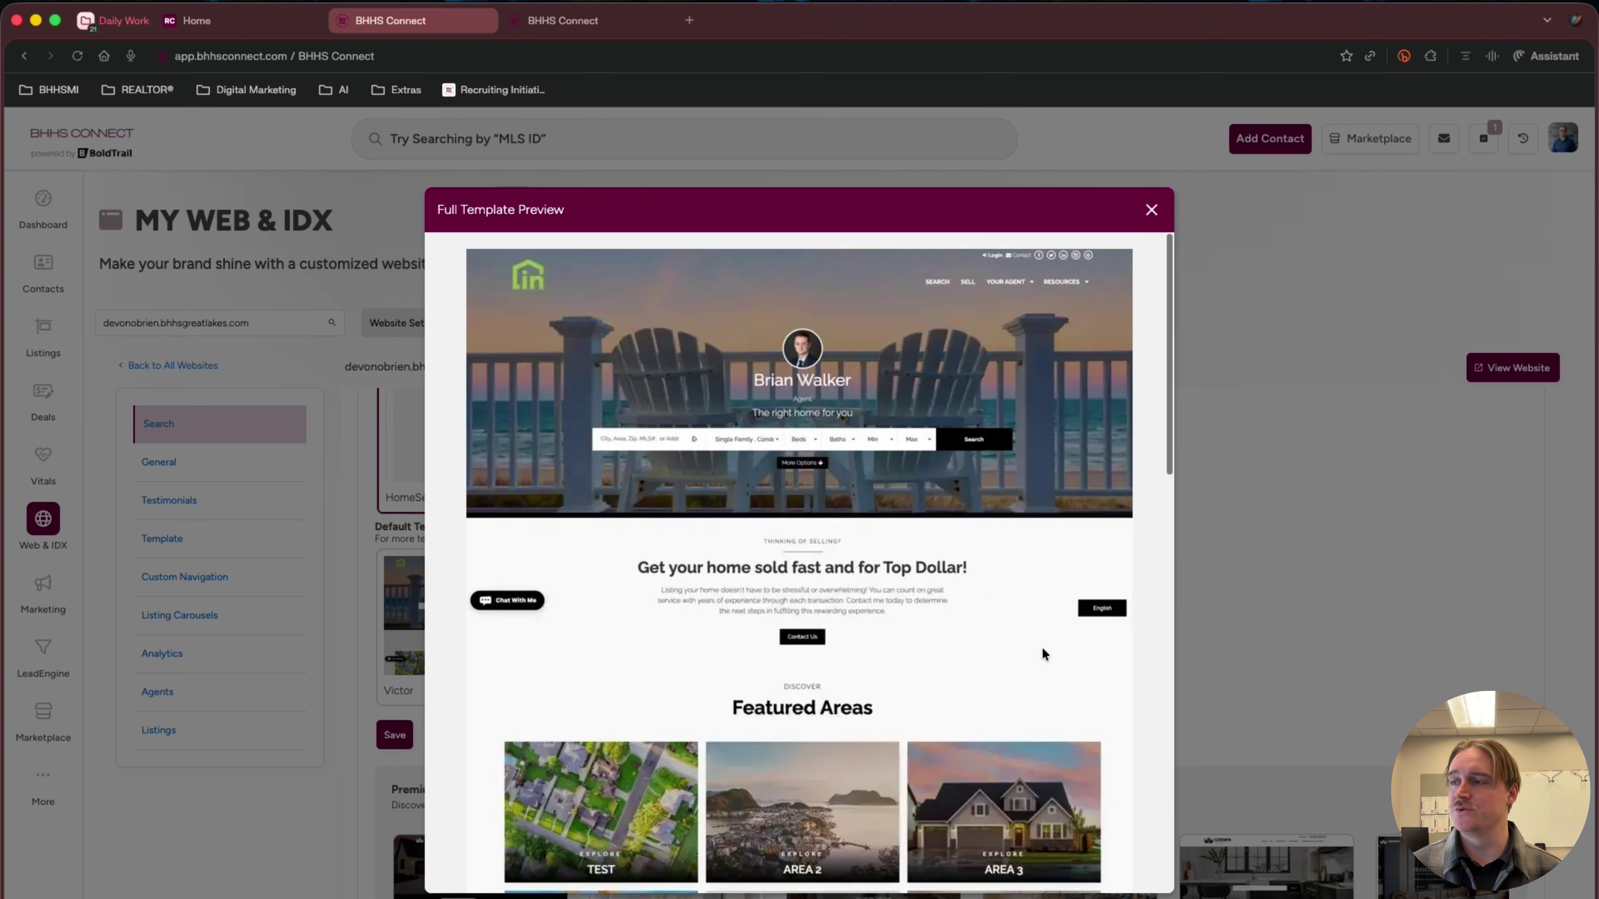
click(1222, 568)
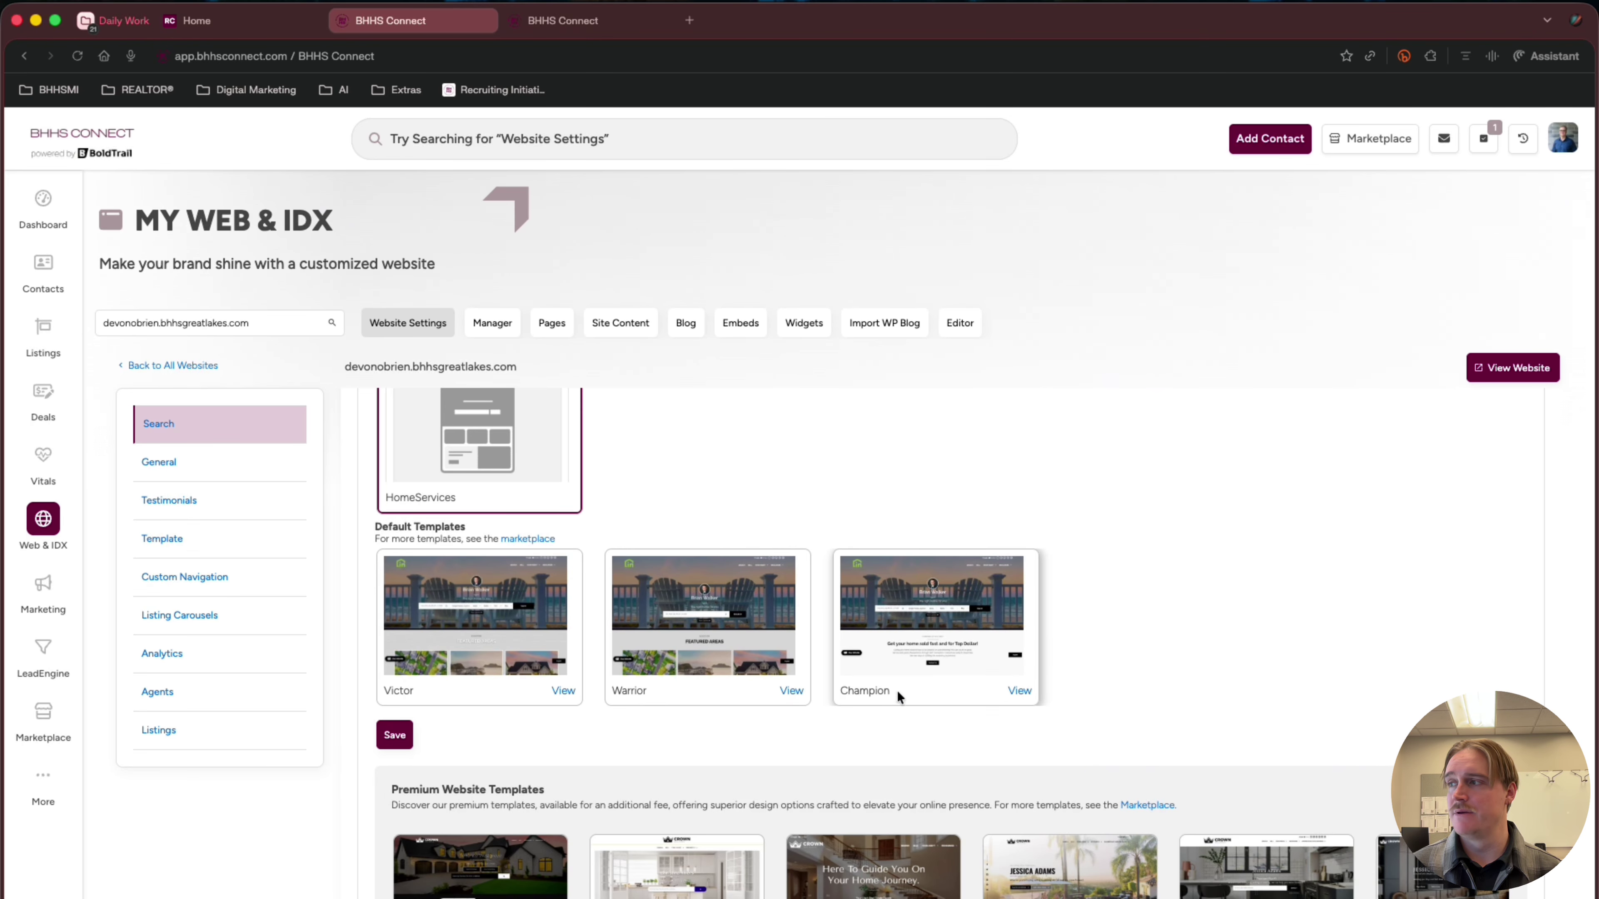
- Try to apply the Champion default template to the site, choosing to keep the current widgets
click(891, 634)
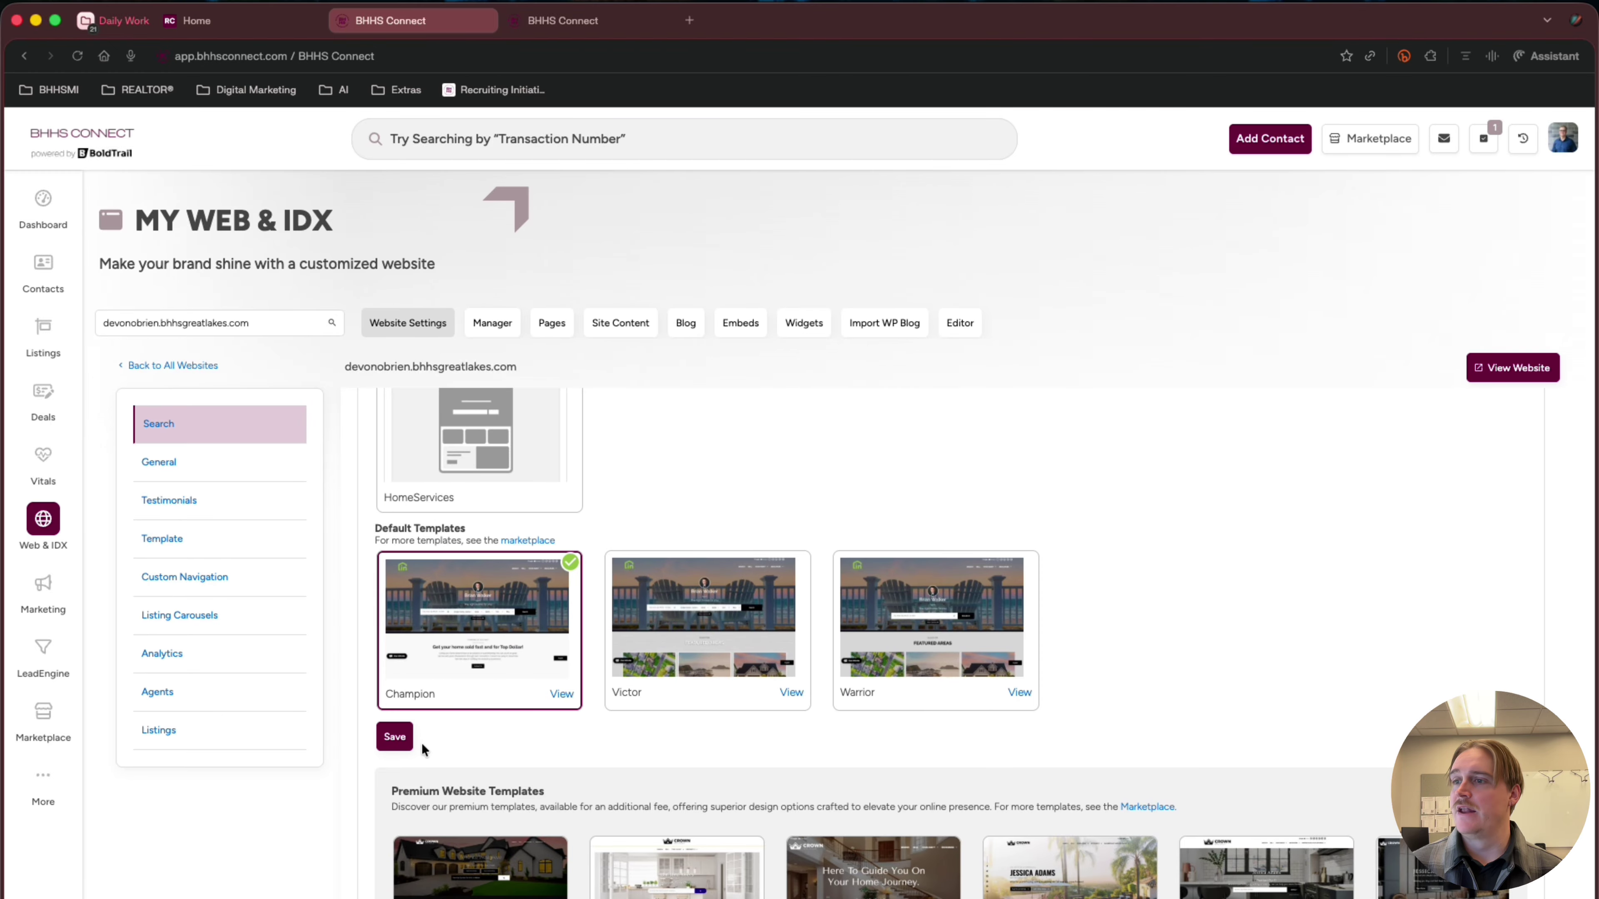
click(395, 737)
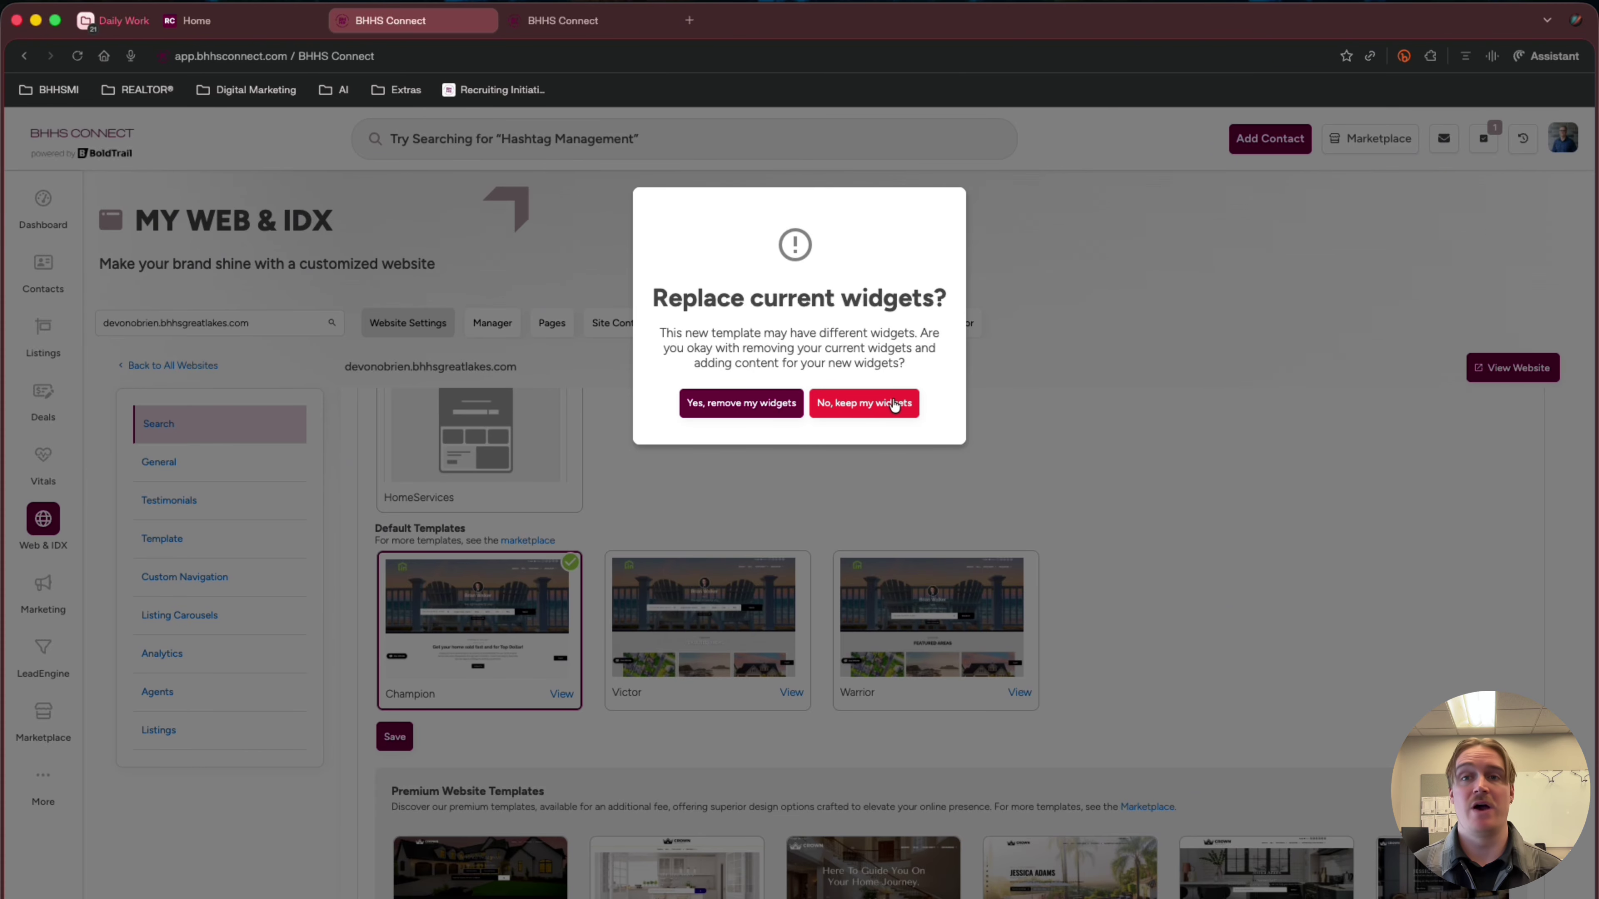
click(854, 415)
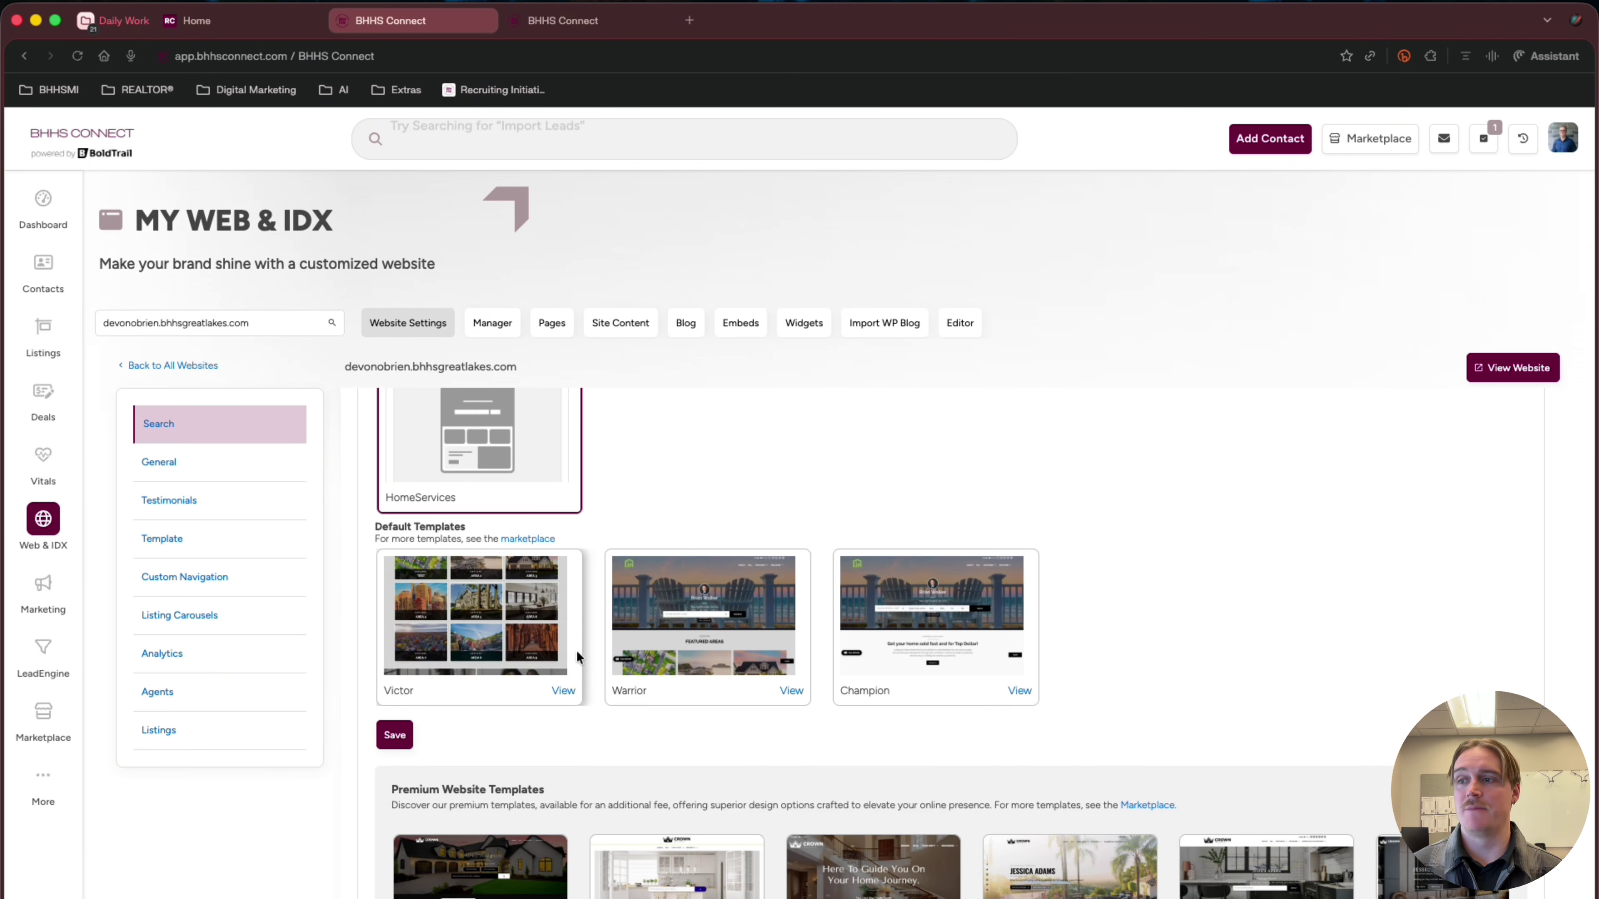
- Browse the premium website templates and their prices, including those further along the carousel
scroll(577, 655, down, 5)
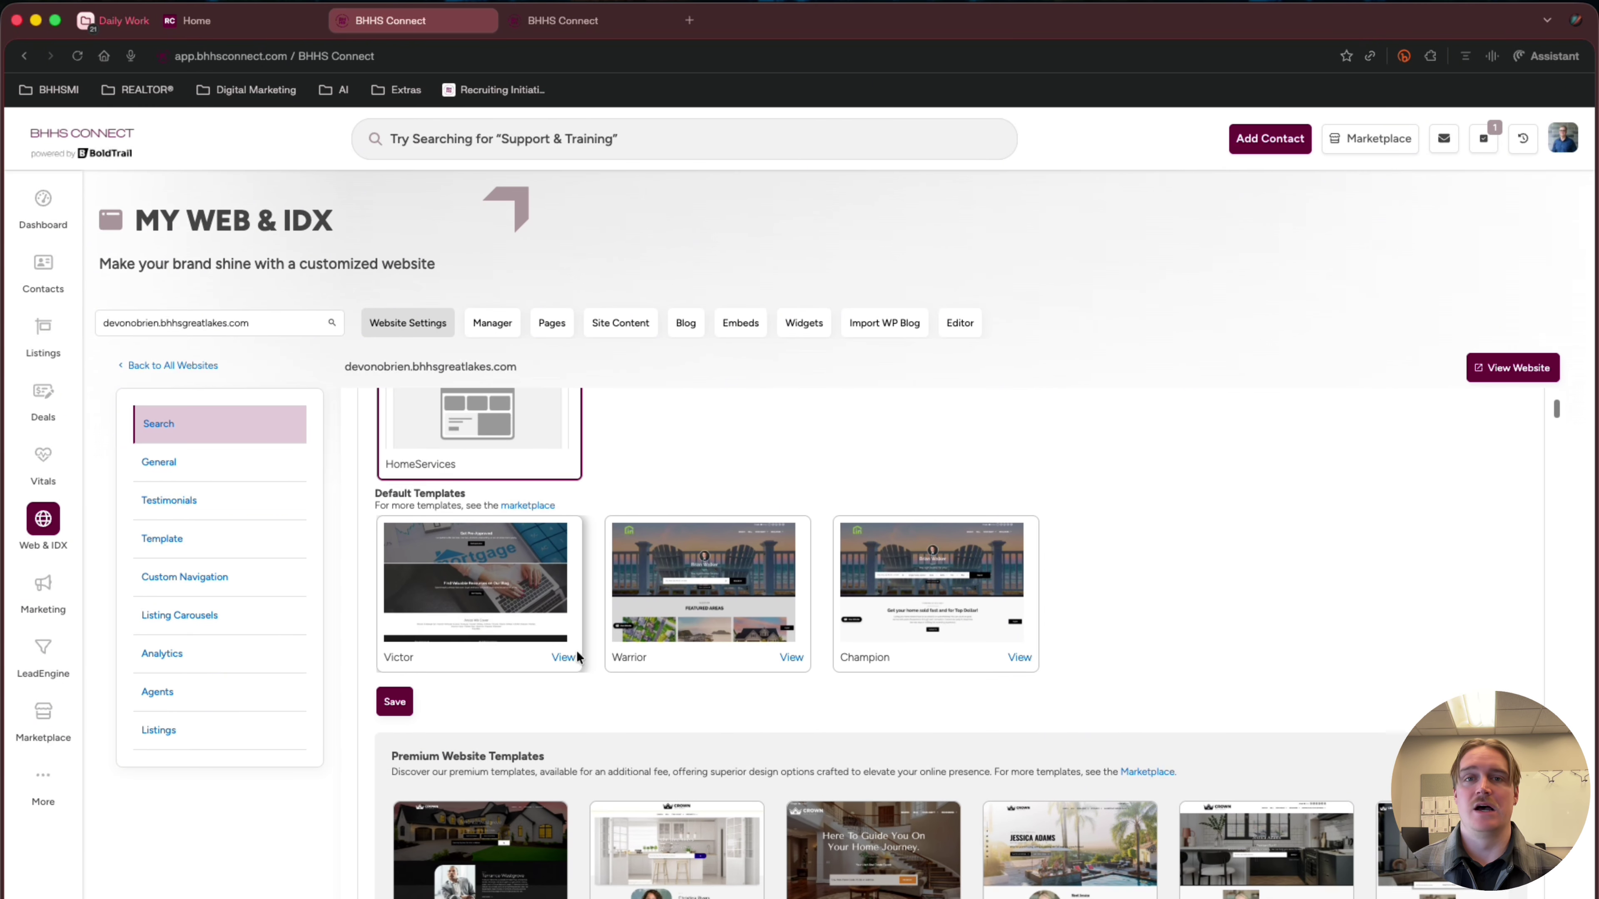
scroll(575, 650, down, 2)
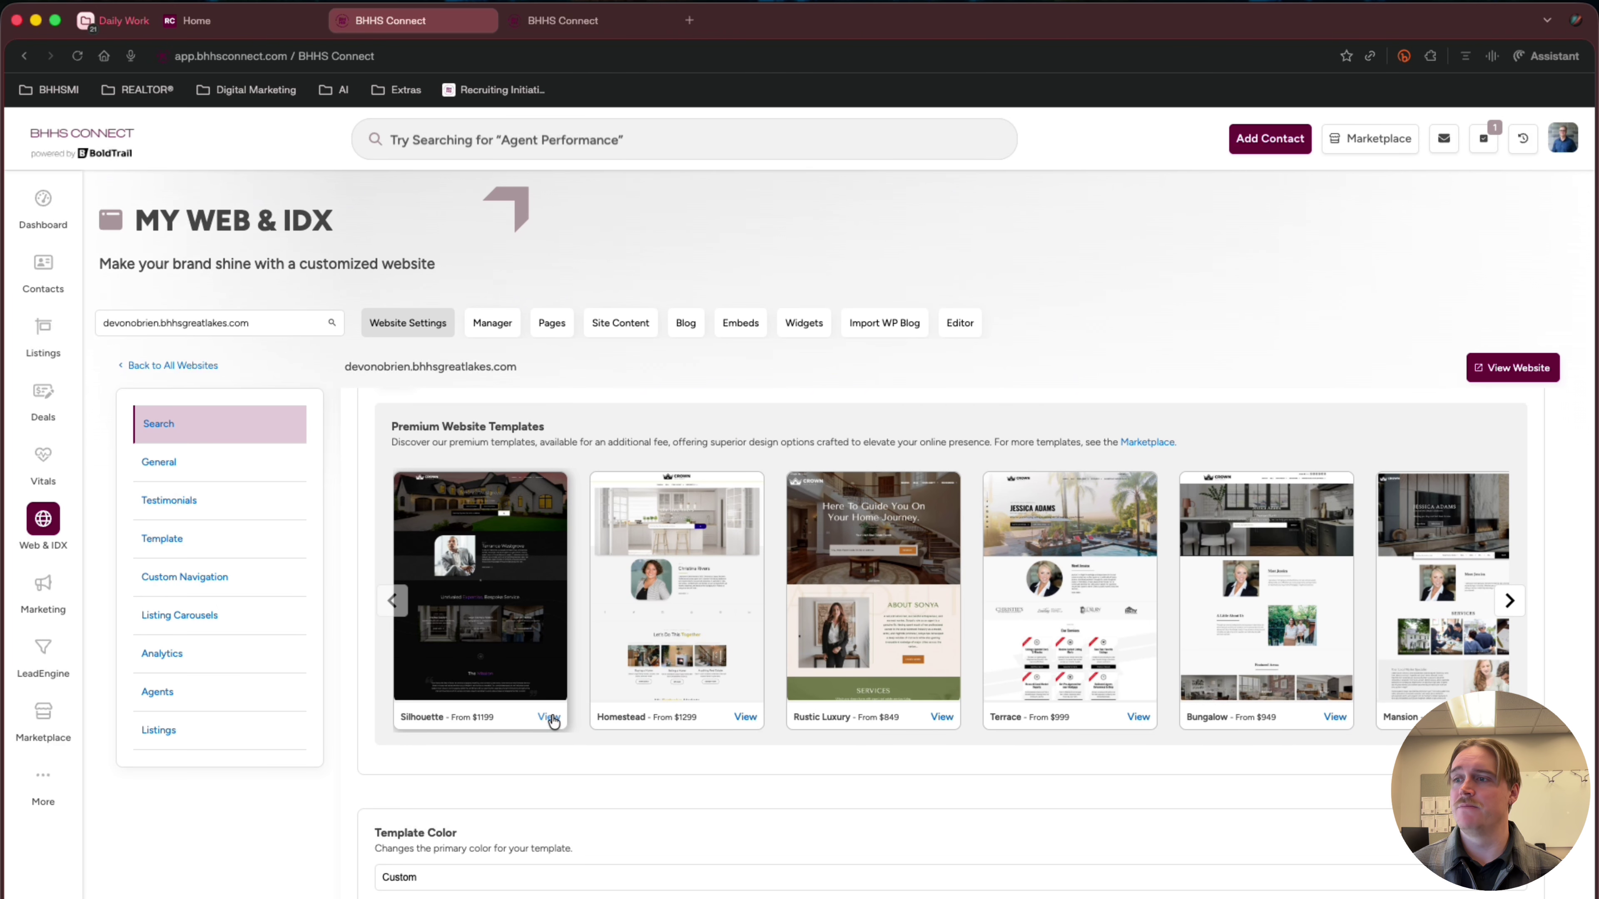
scroll(678, 731, down, 2)
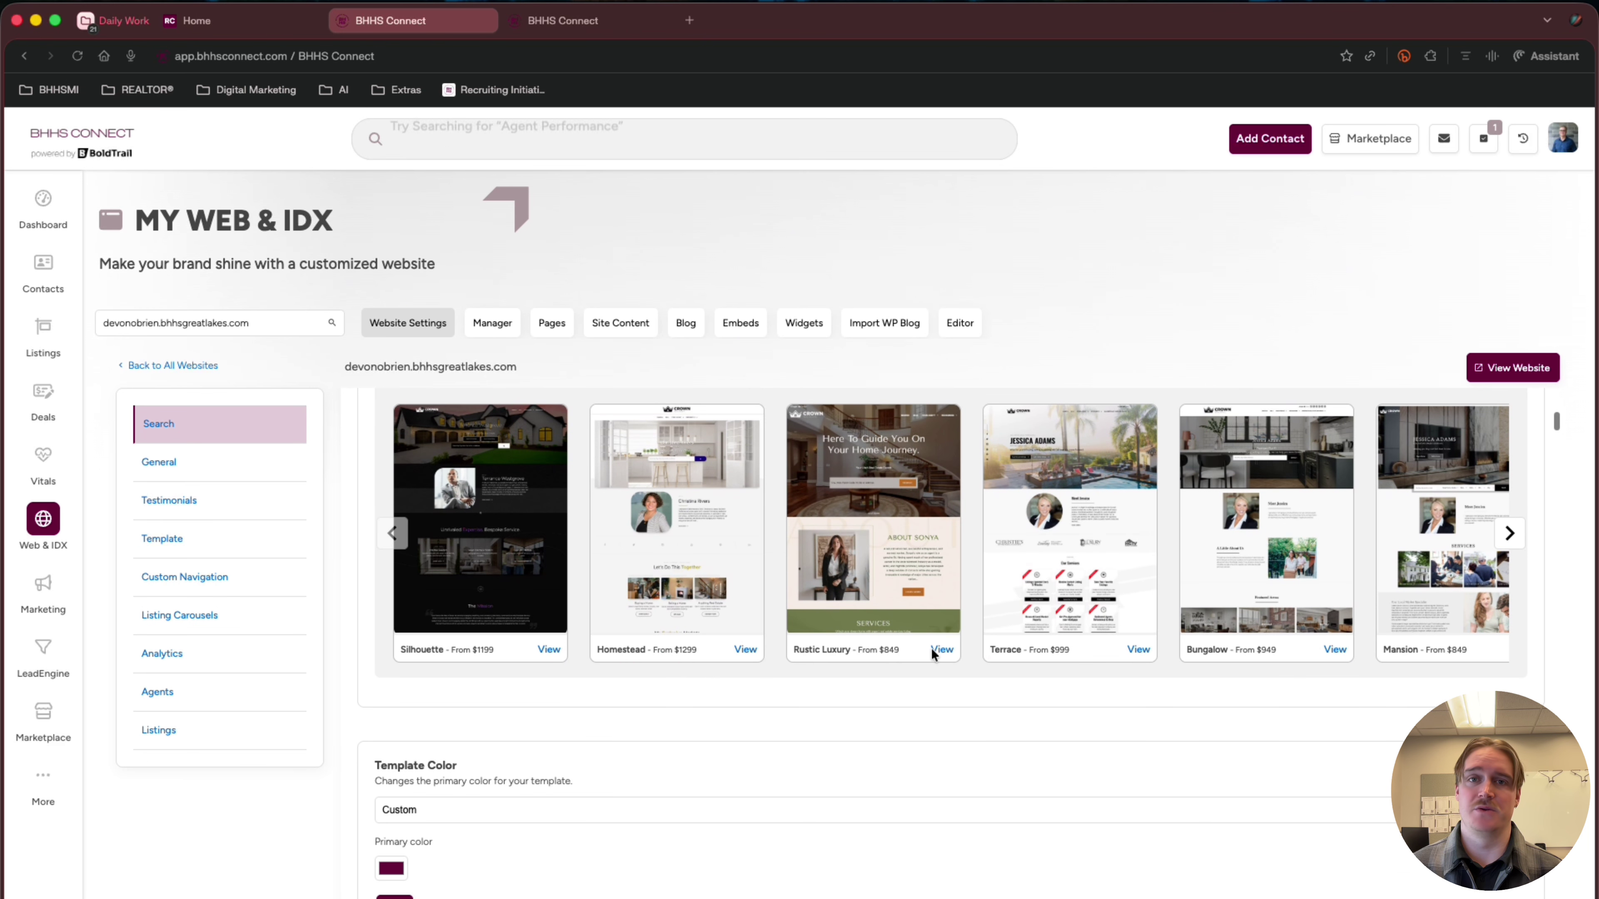
scroll(935, 652, right, 10)
scroll(1017, 622, right, 3)
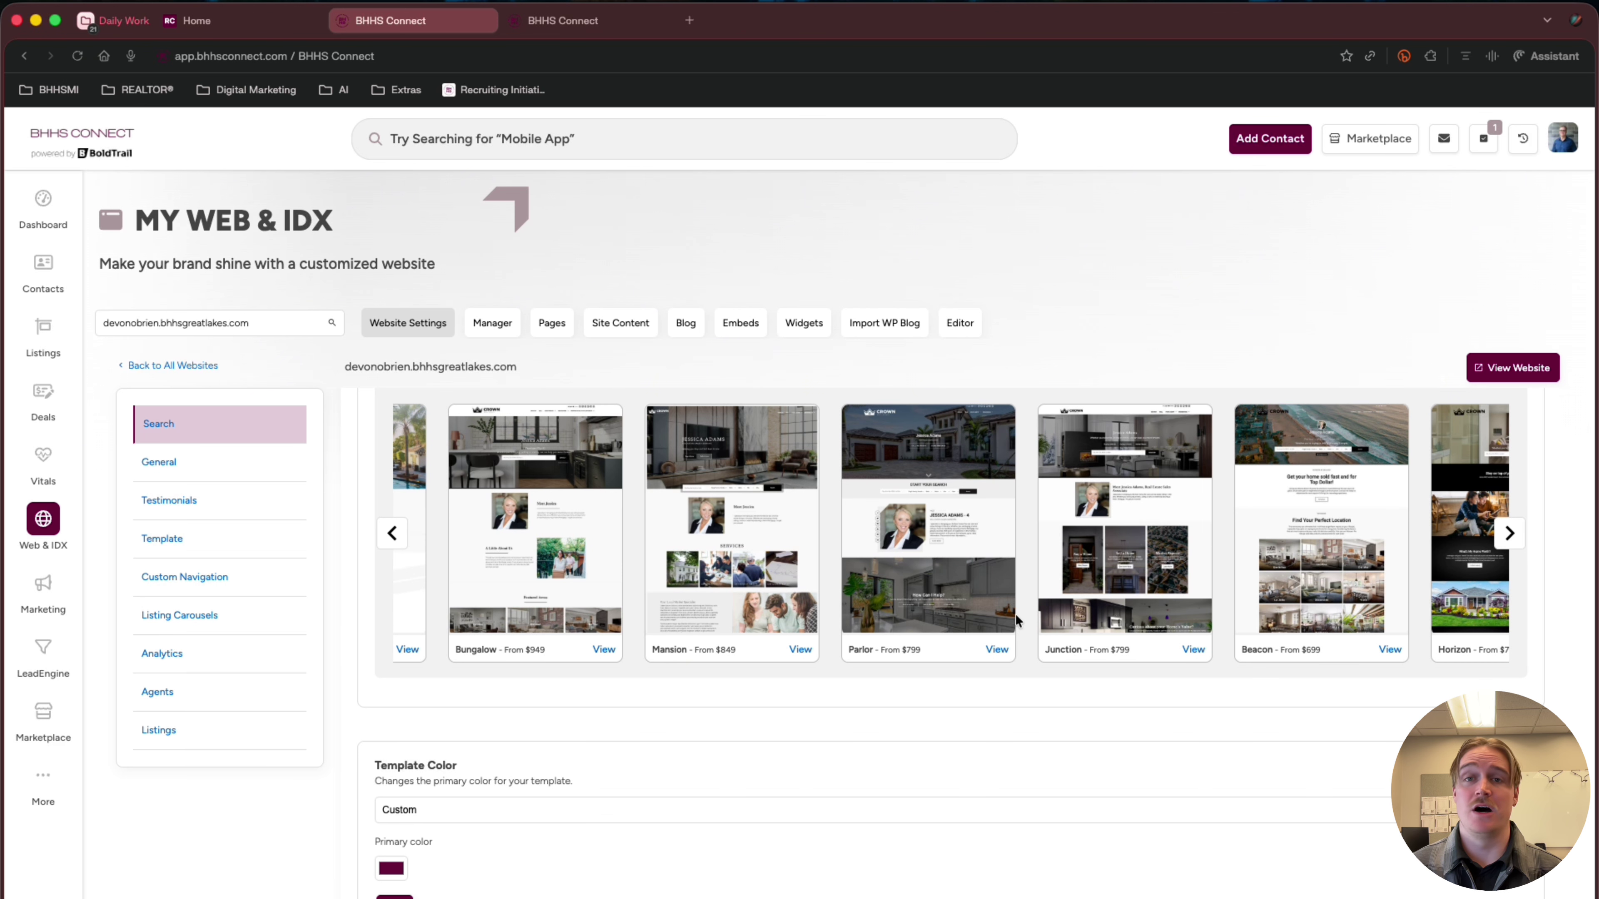
- Review the preset template colors and the custom primary color picker, leaving both without making a choice
scroll(1018, 621, down, 5)
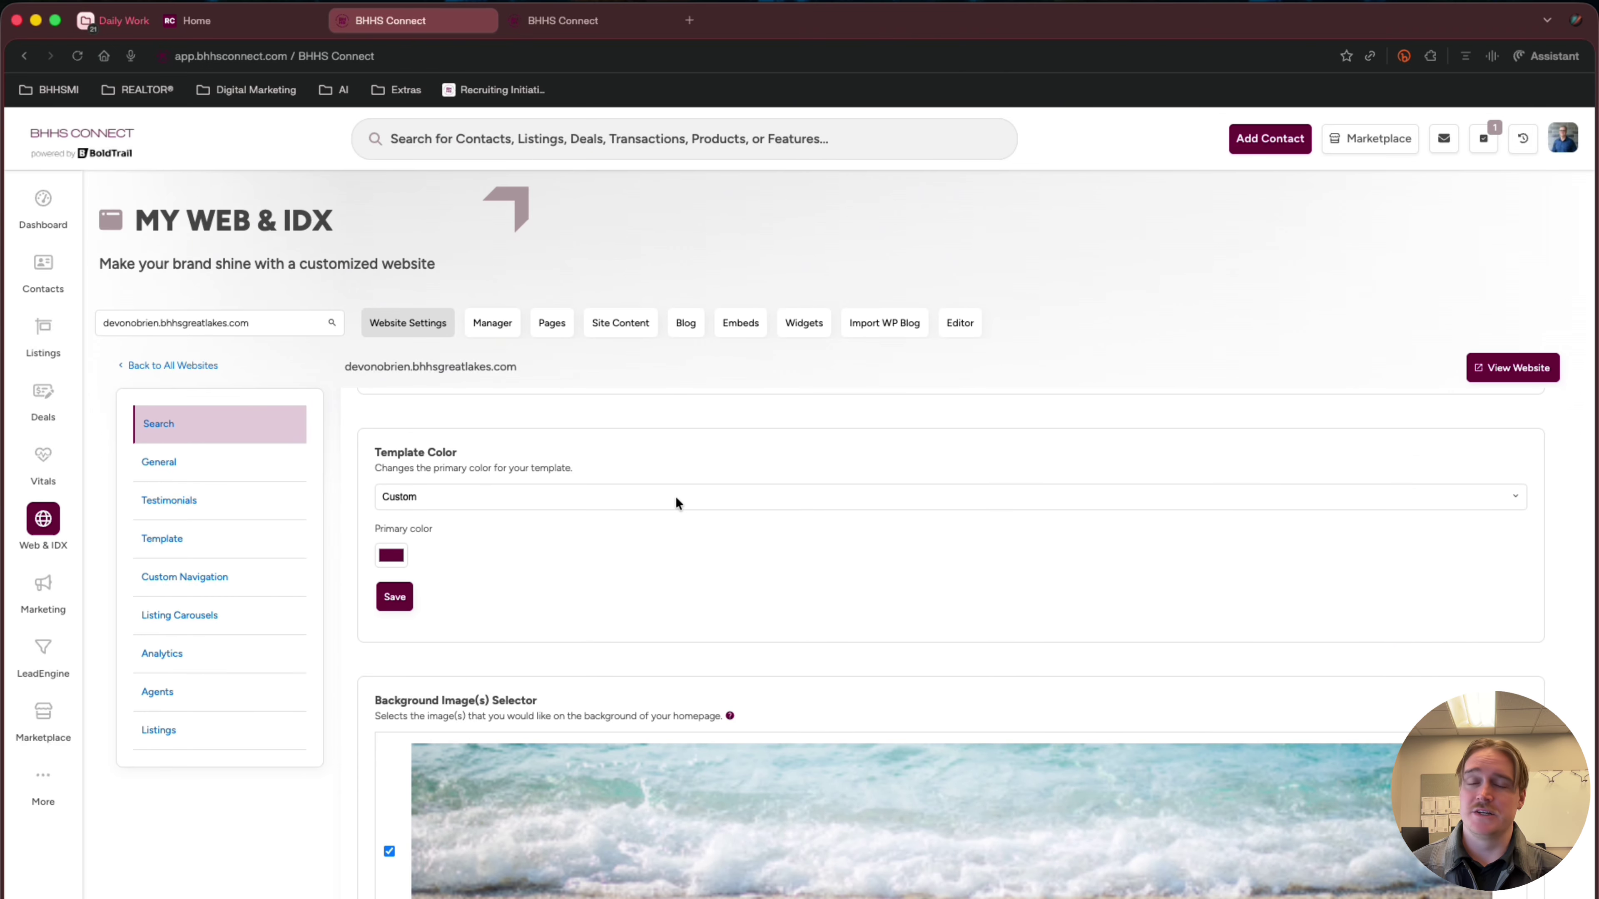
click(658, 498)
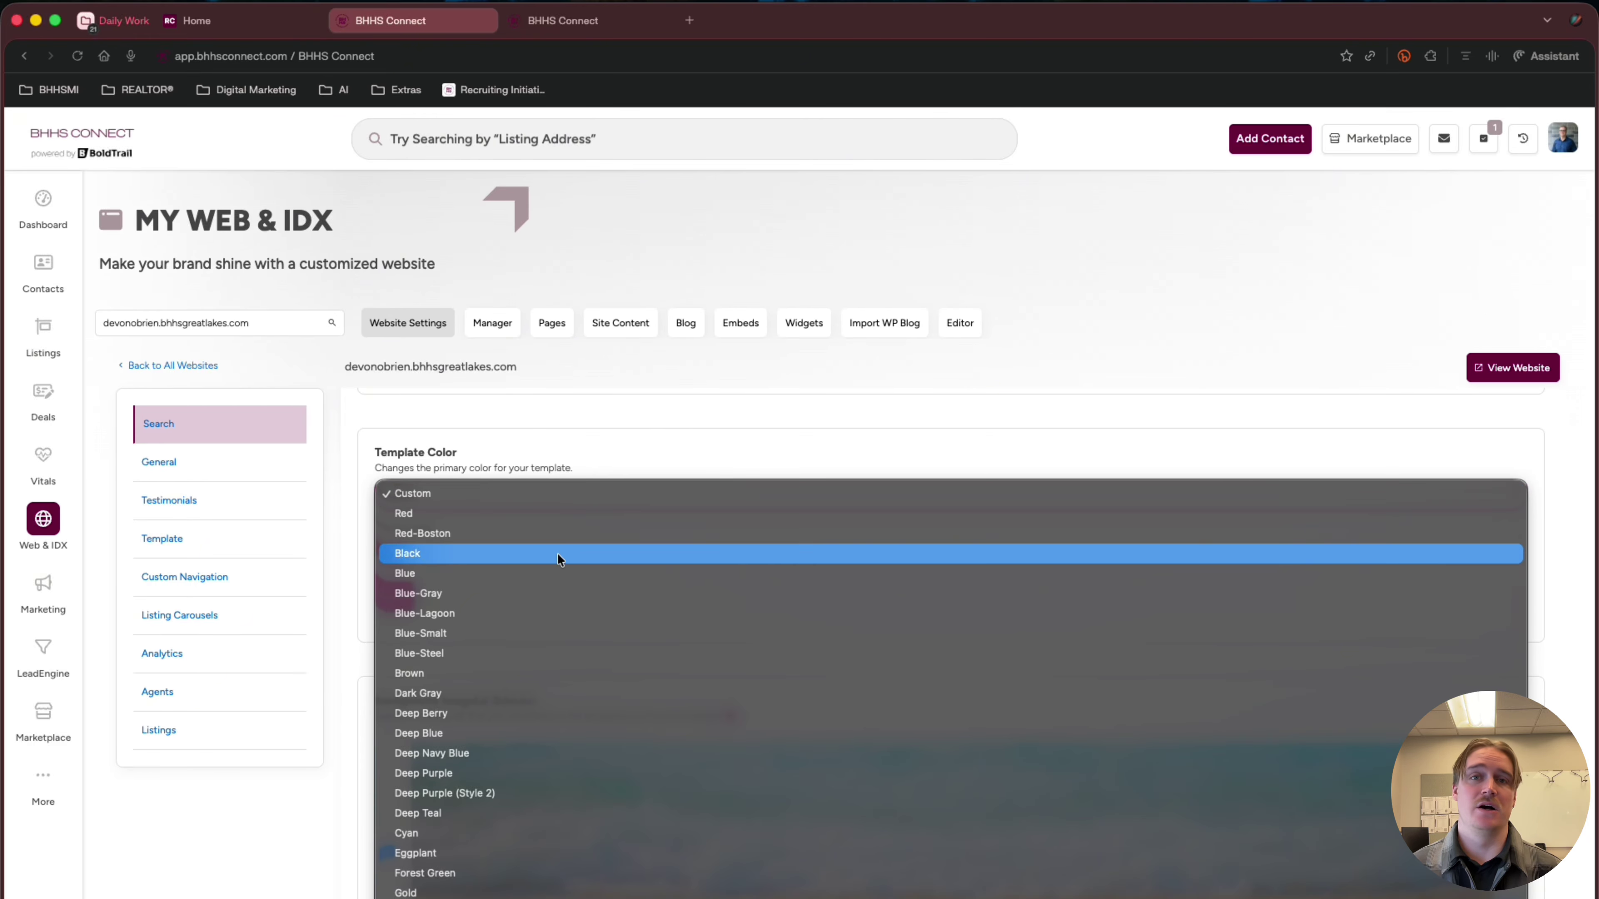
scroll(521, 595, down, 5)
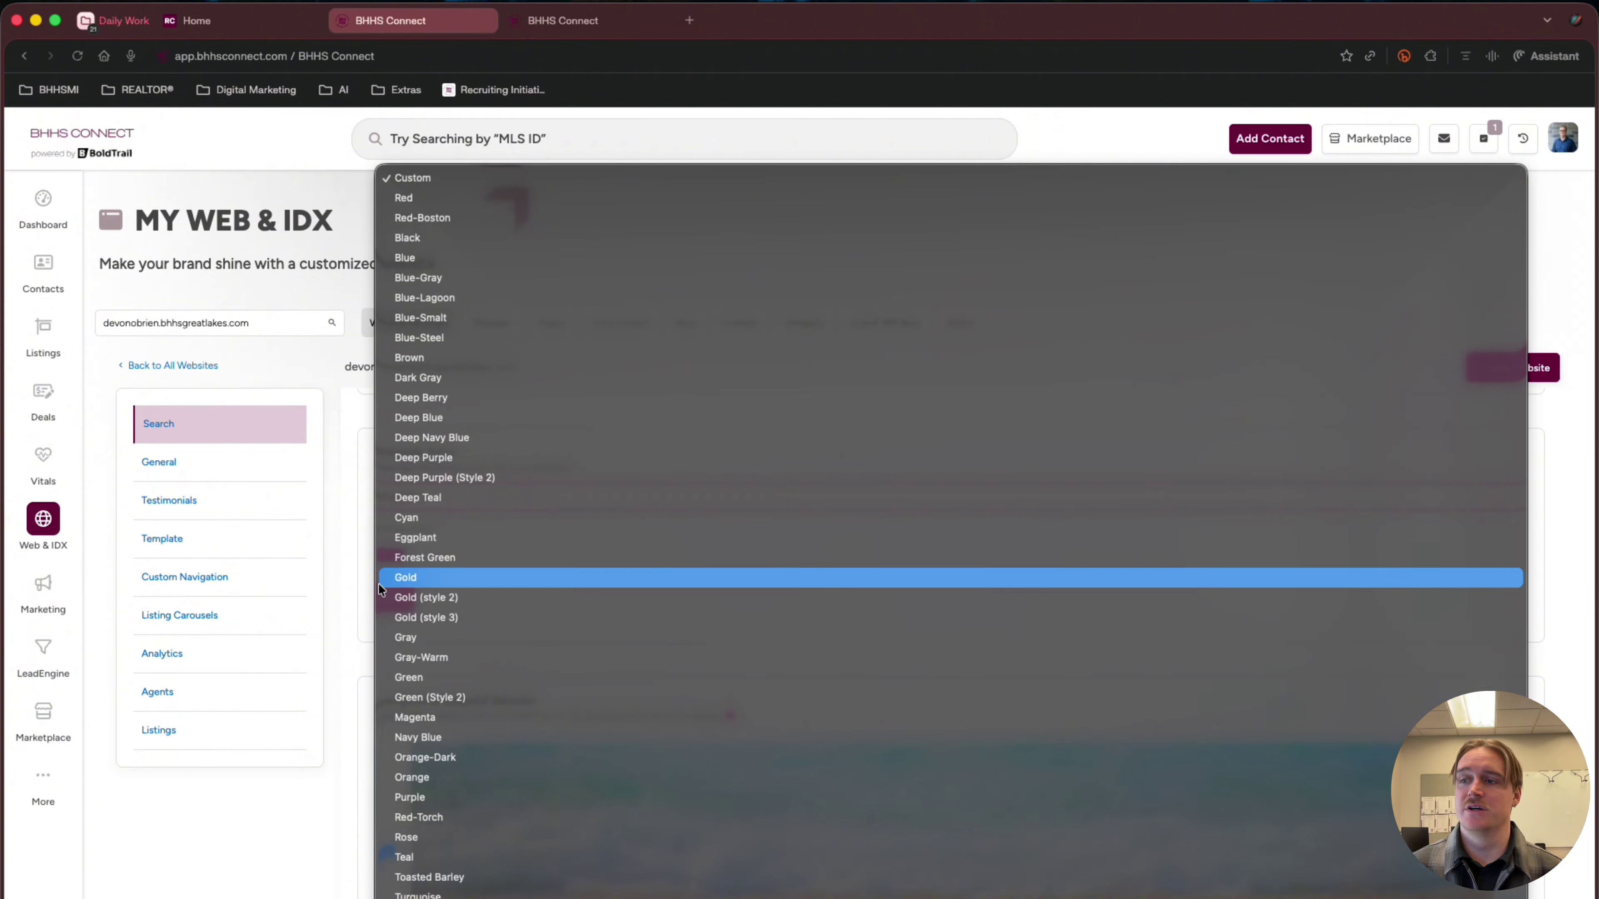
click(354, 568)
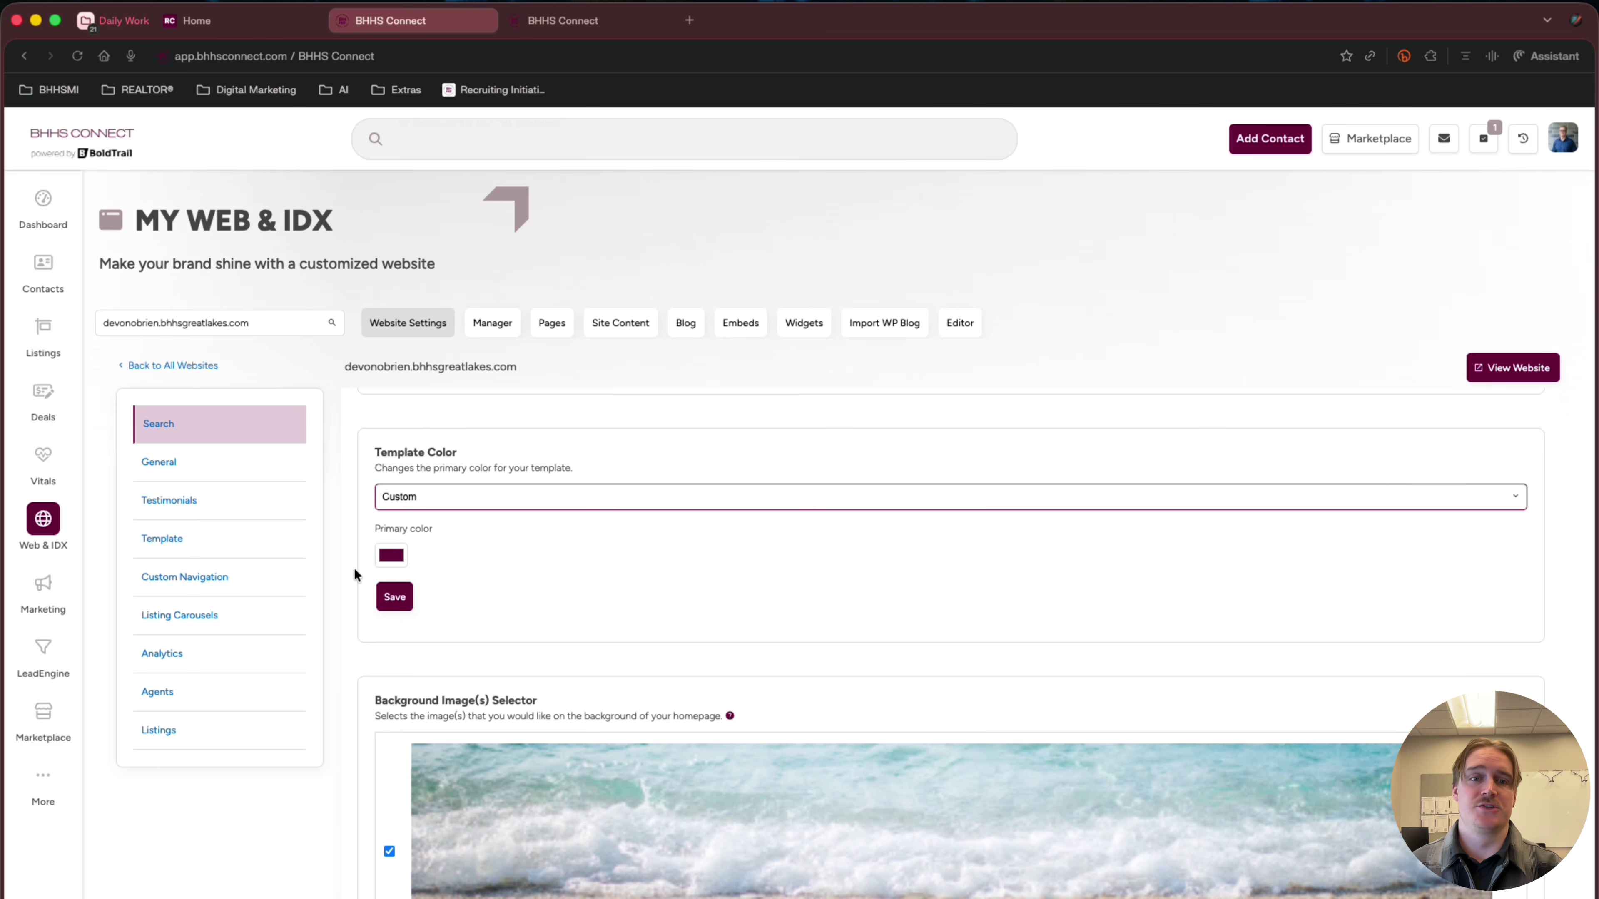
click(399, 561)
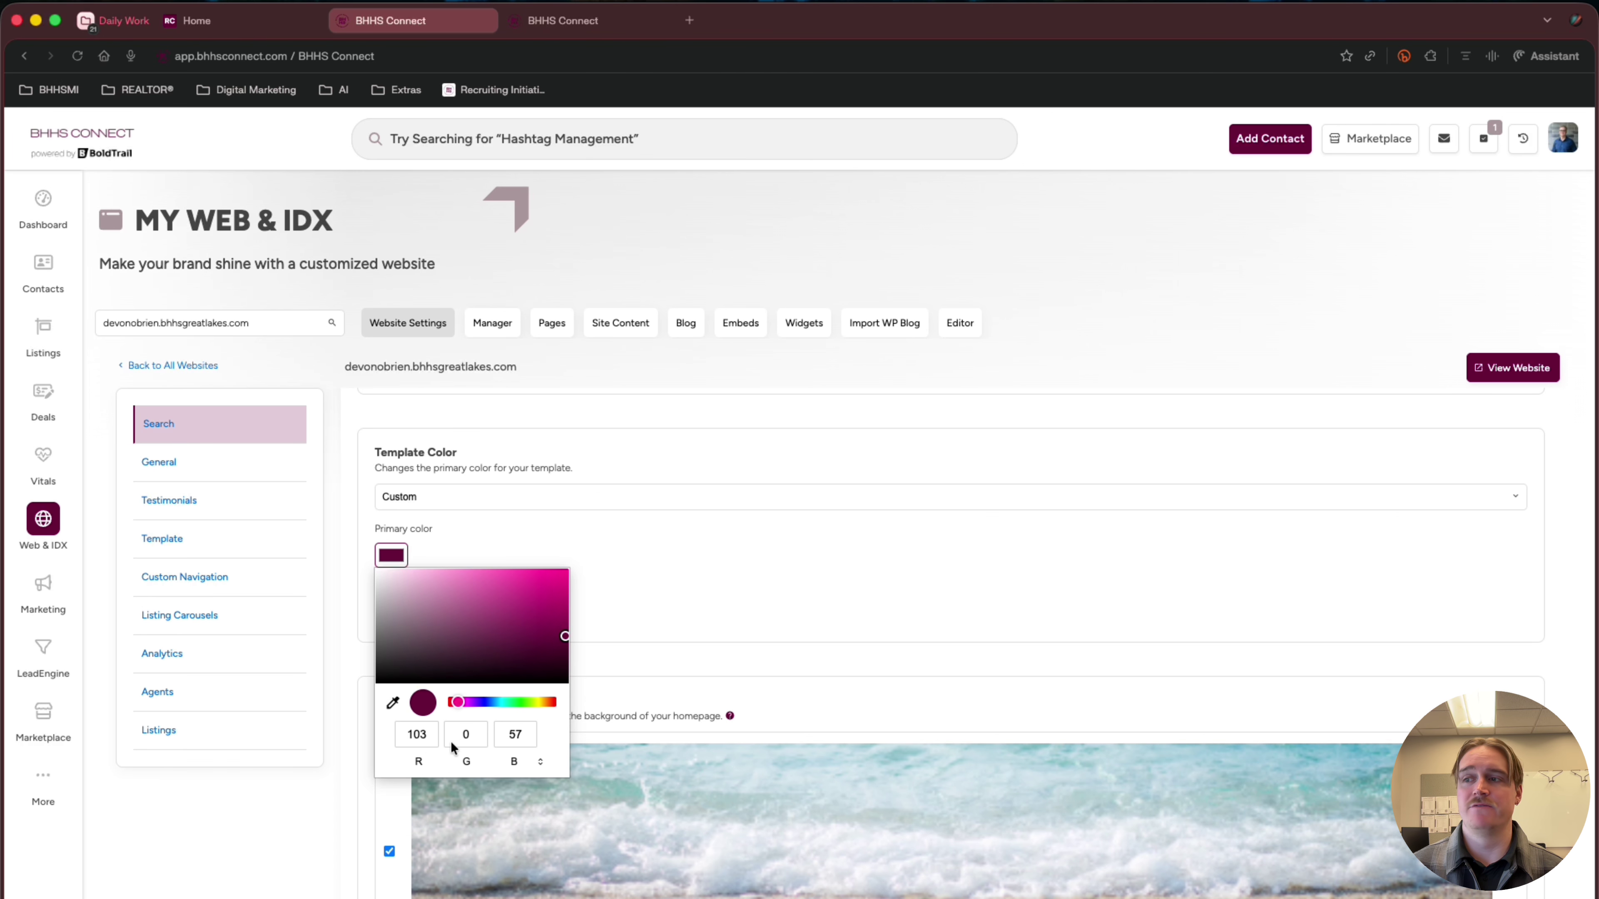
click(625, 638)
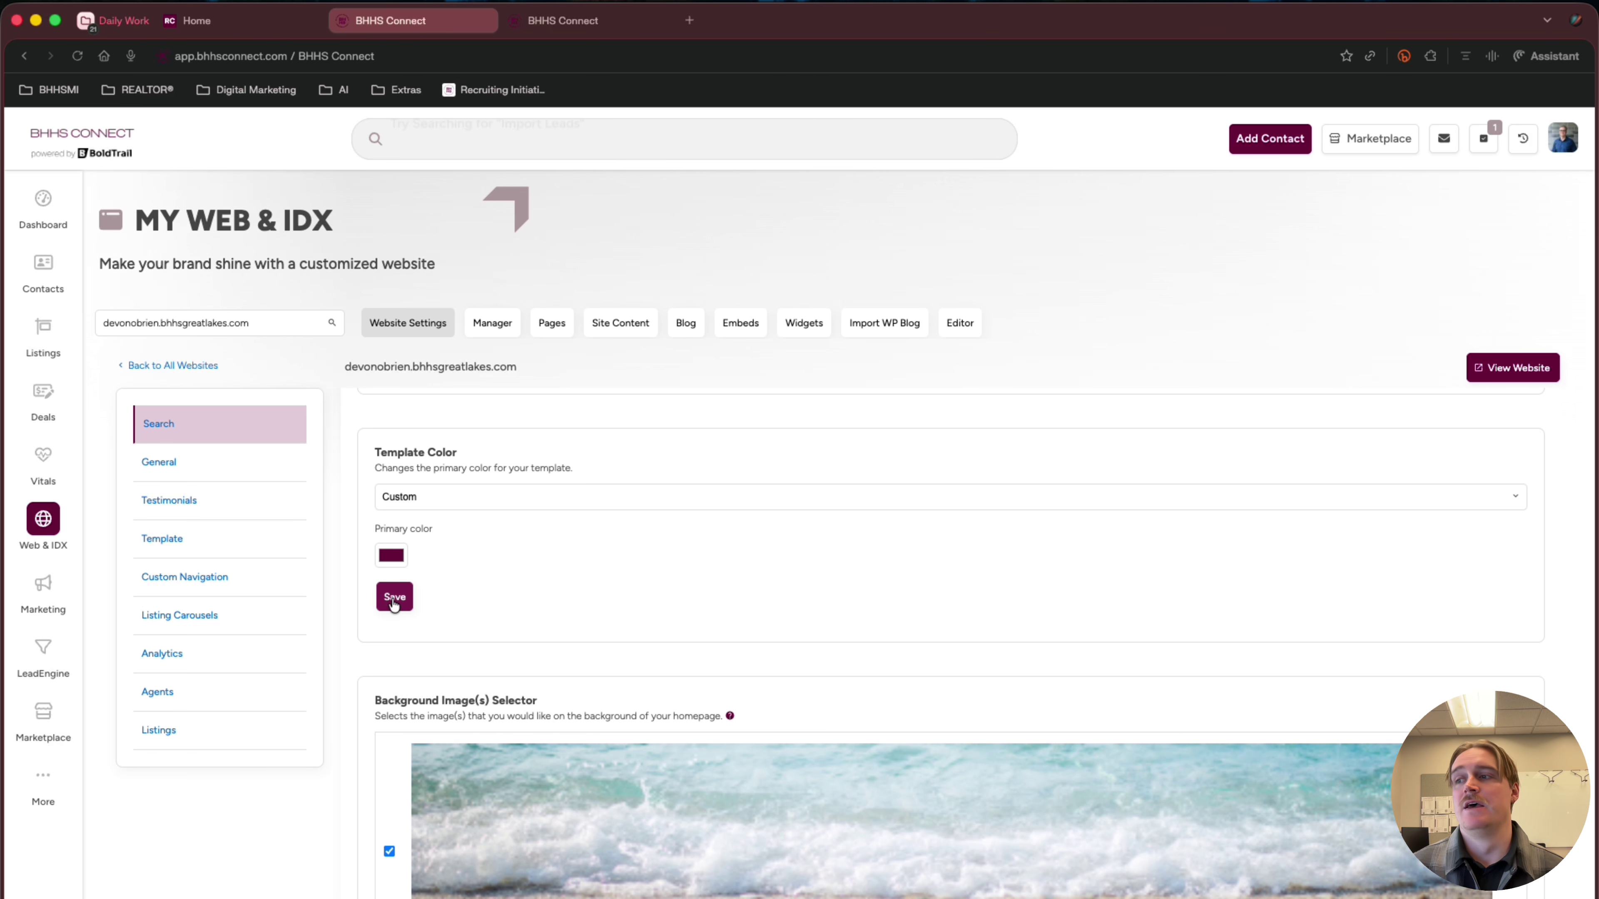
- Look through the homepage background images offered in the Background Image(s) Selector and which of them are enabled
scroll(500, 596, down, 2)
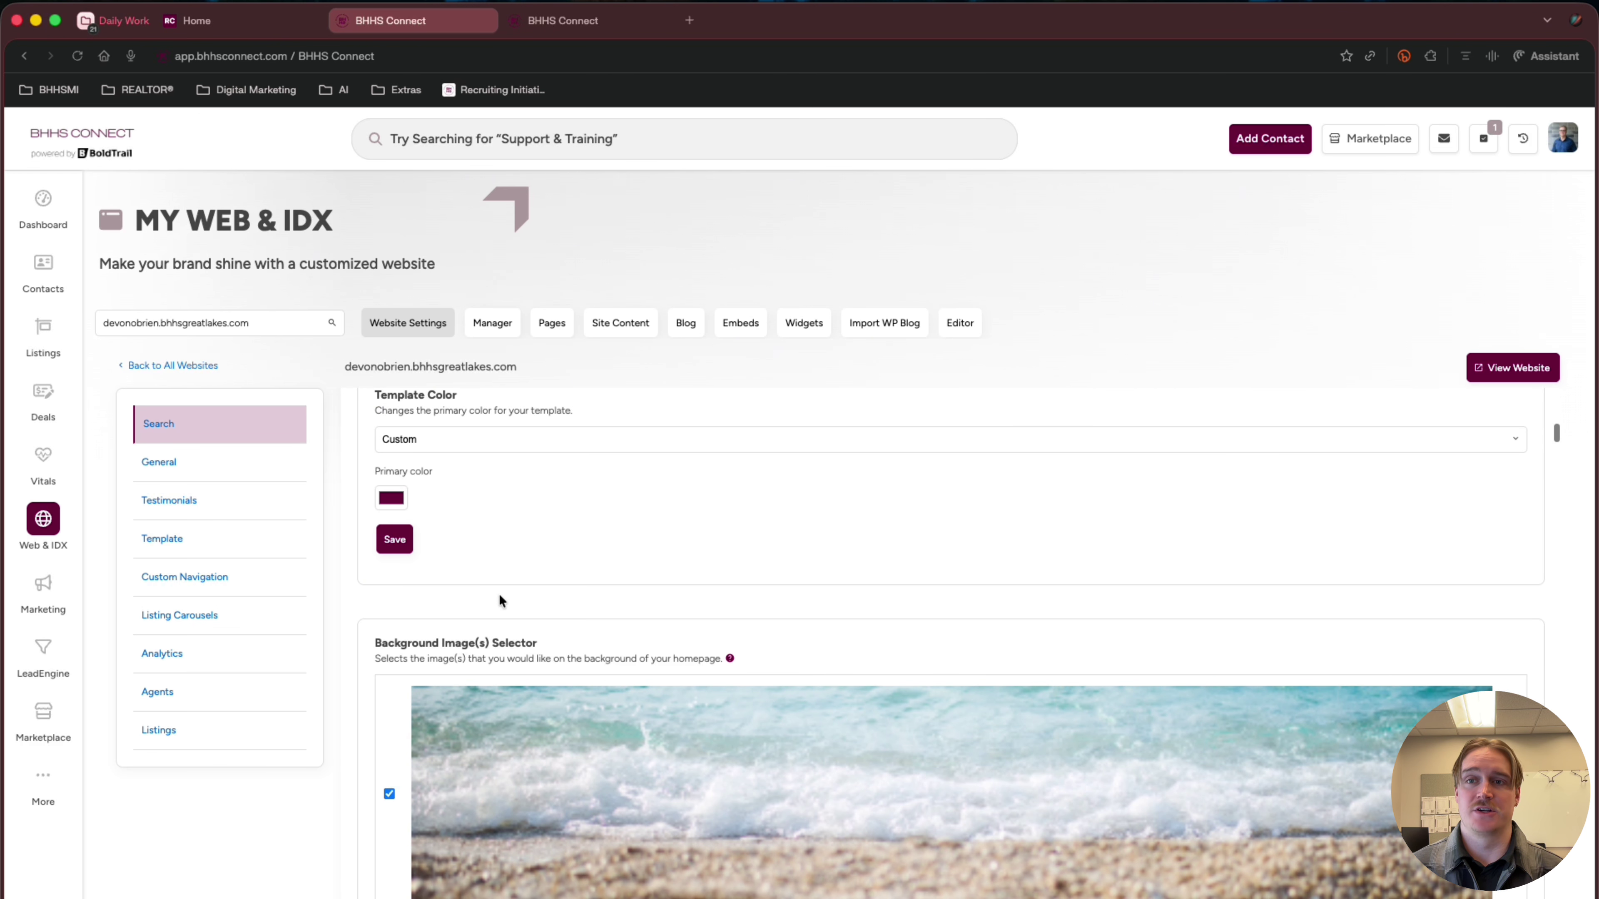
scroll(498, 594, down, 4)
scroll(499, 594, down, 4)
scroll(498, 593, up, 4)
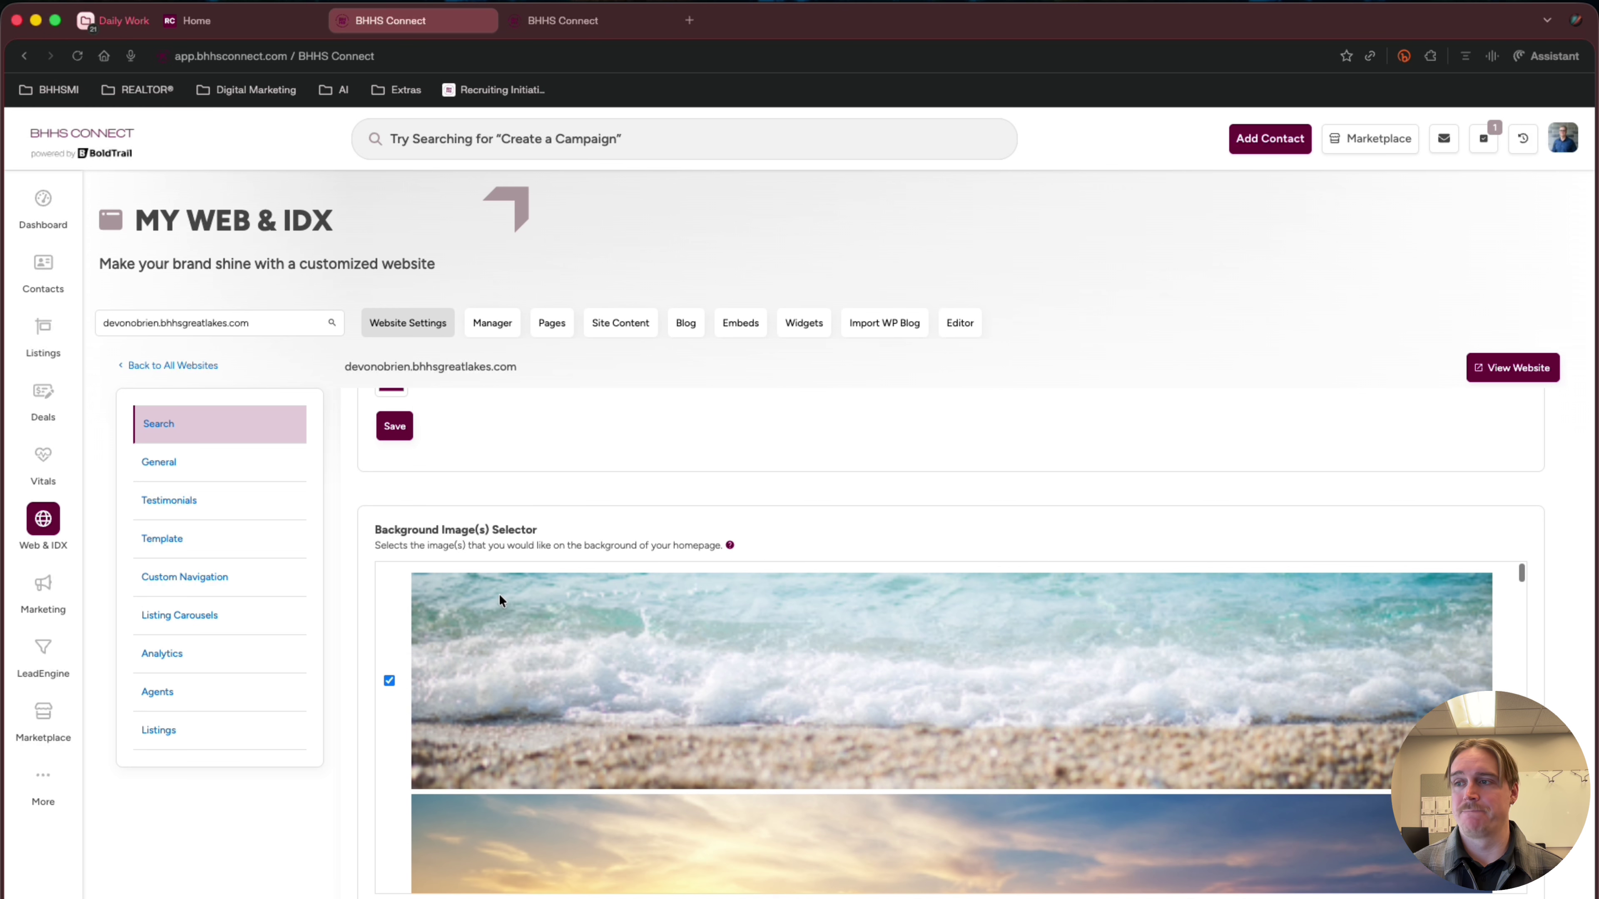
scroll(594, 477, down, 5)
scroll(594, 476, up, 2)
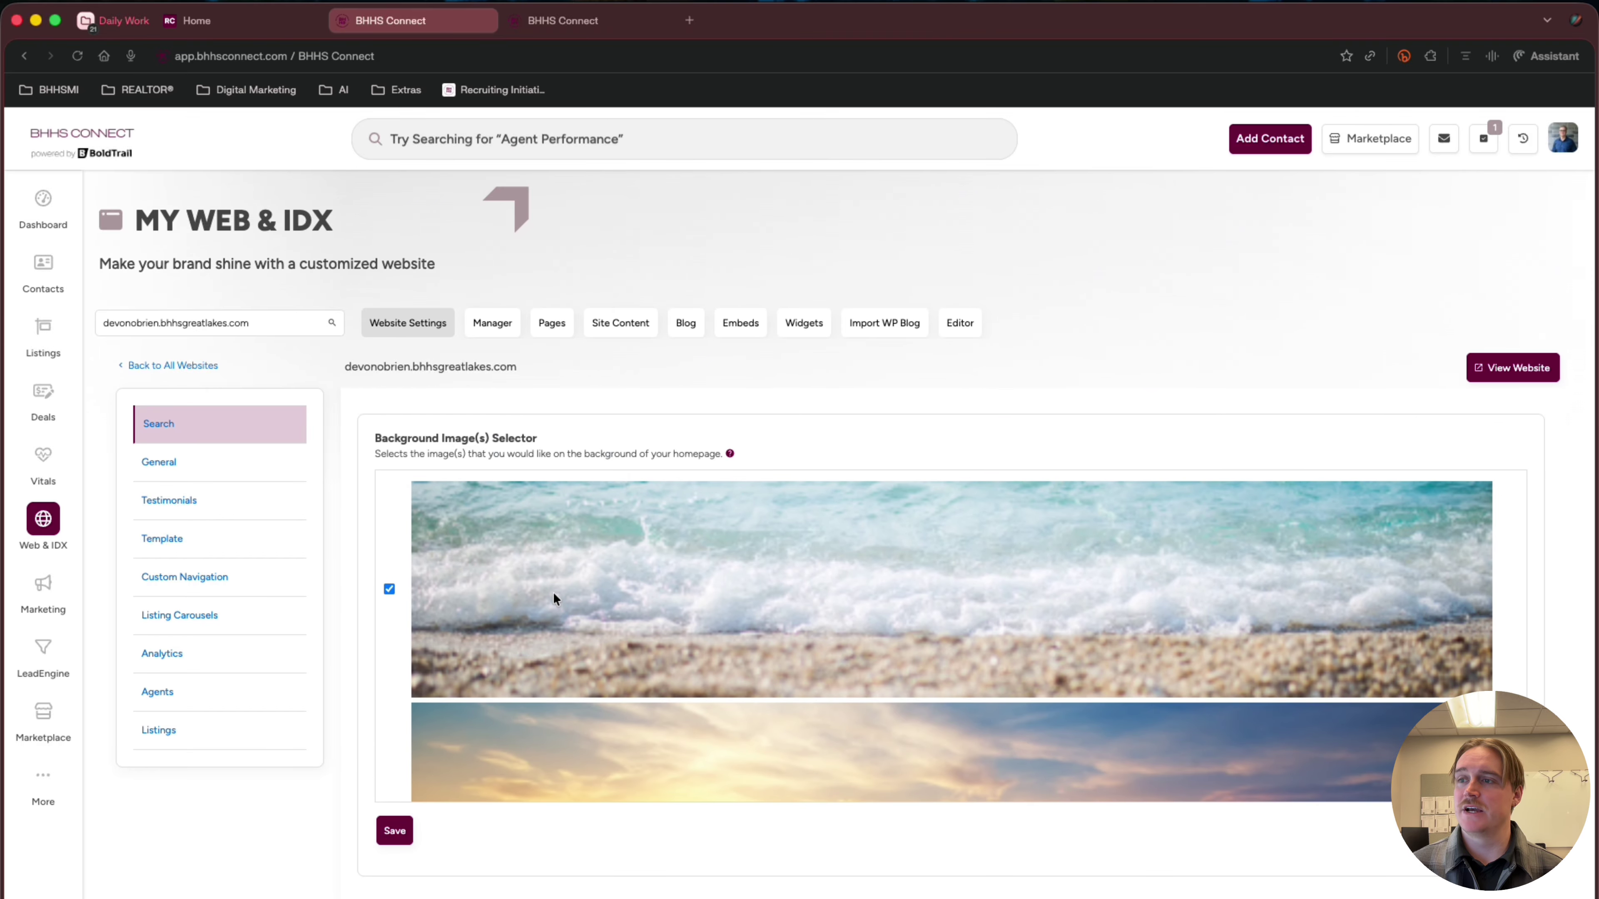
scroll(553, 593, down, 3)
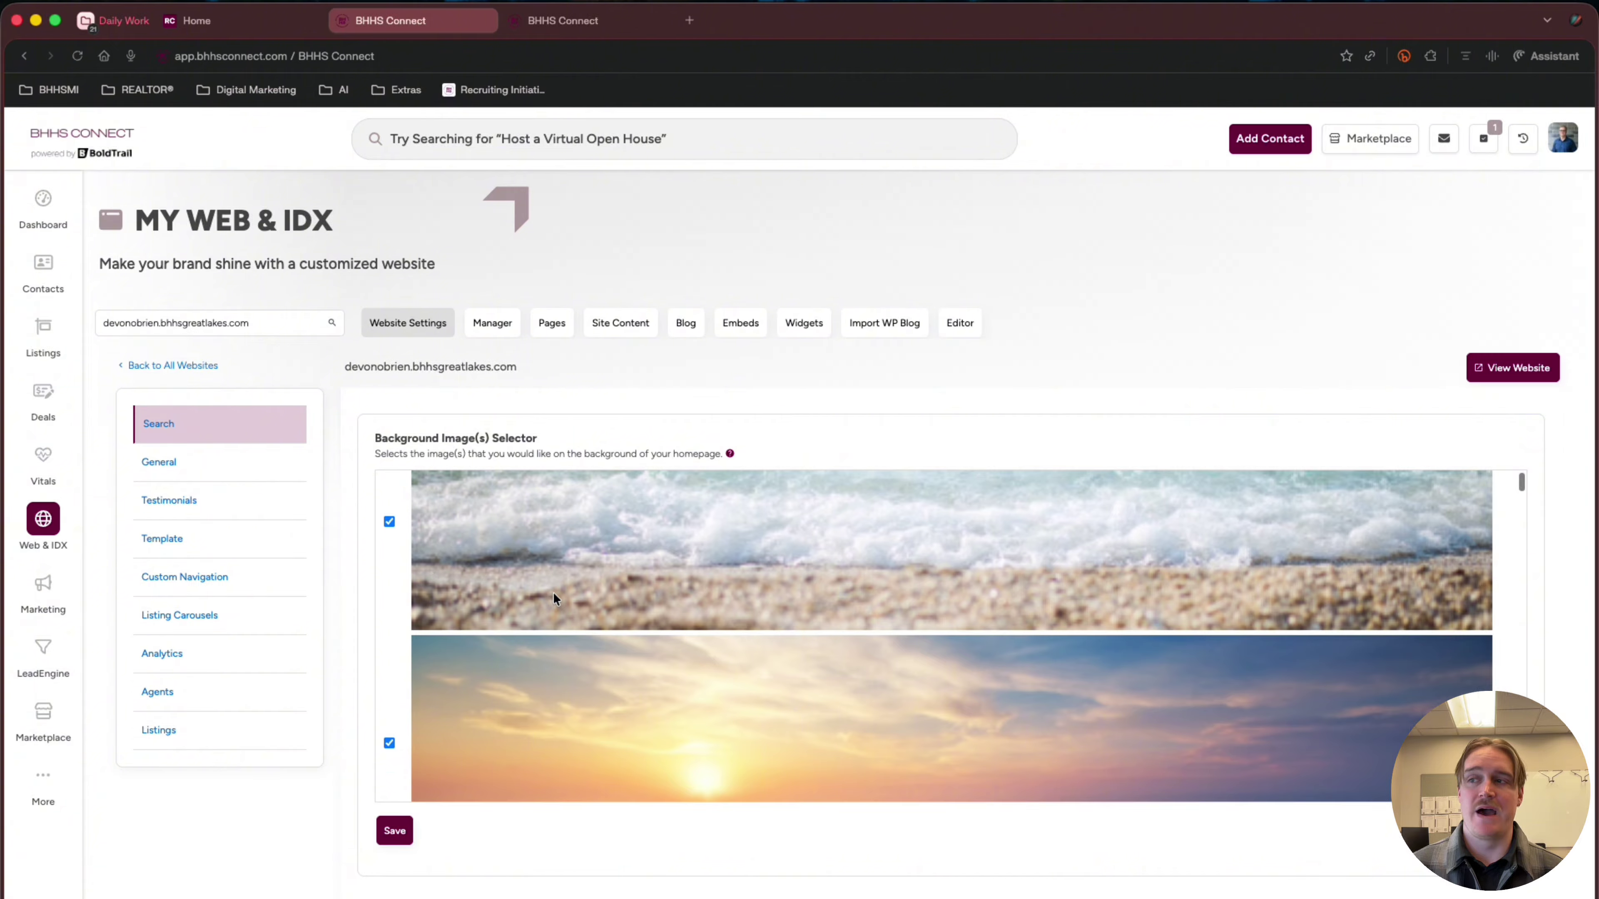
scroll(553, 592, down, 5)
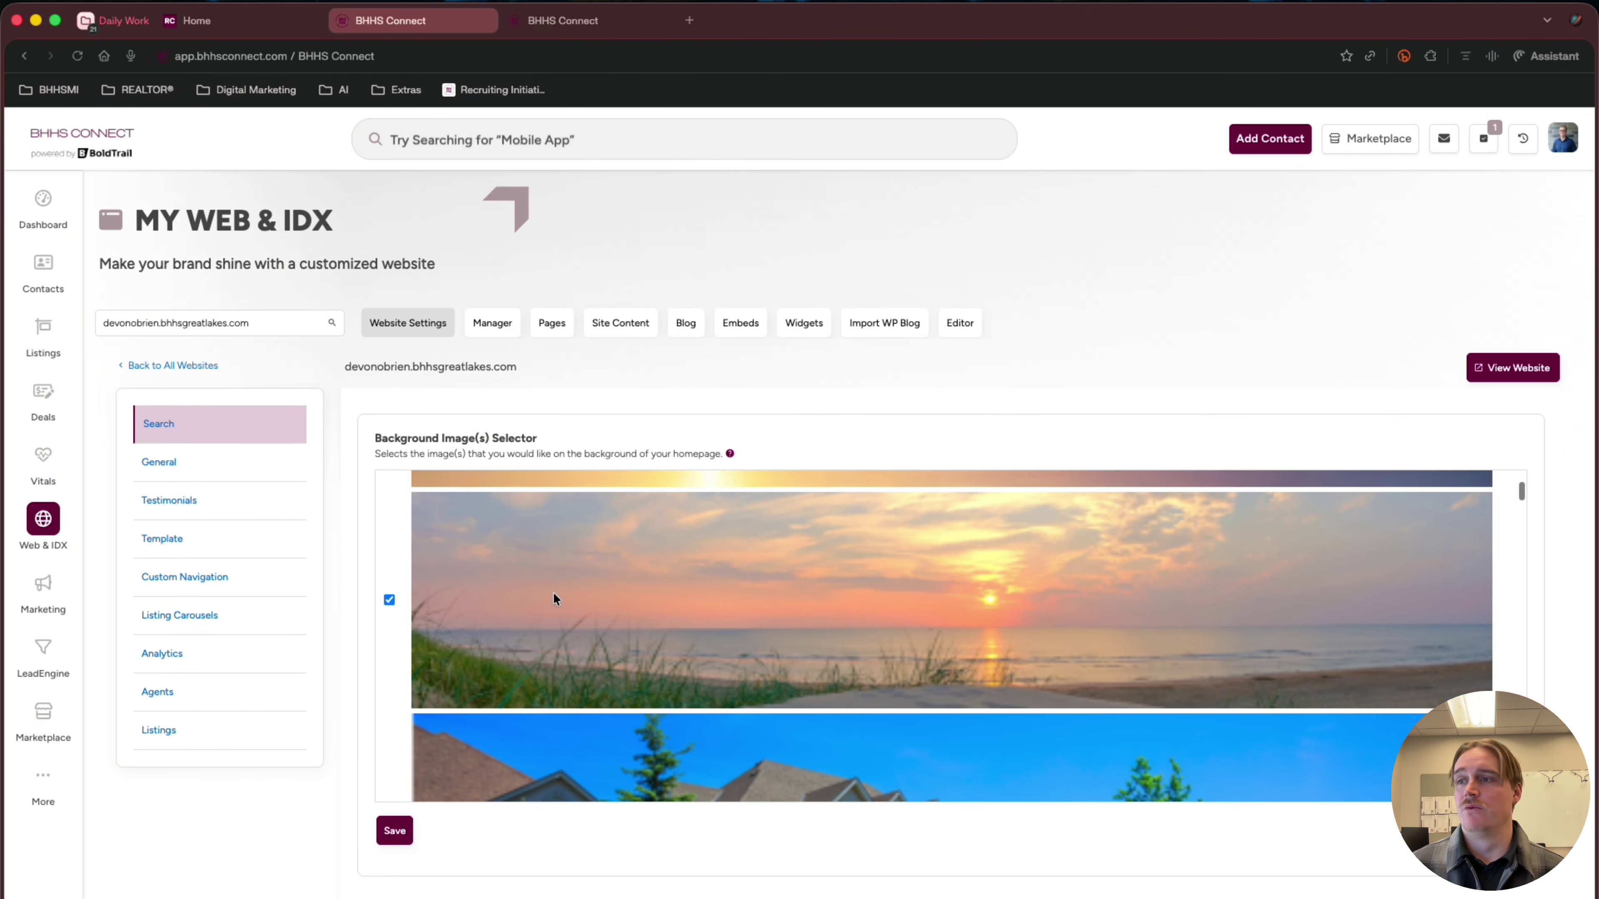
scroll(553, 593, down, 6)
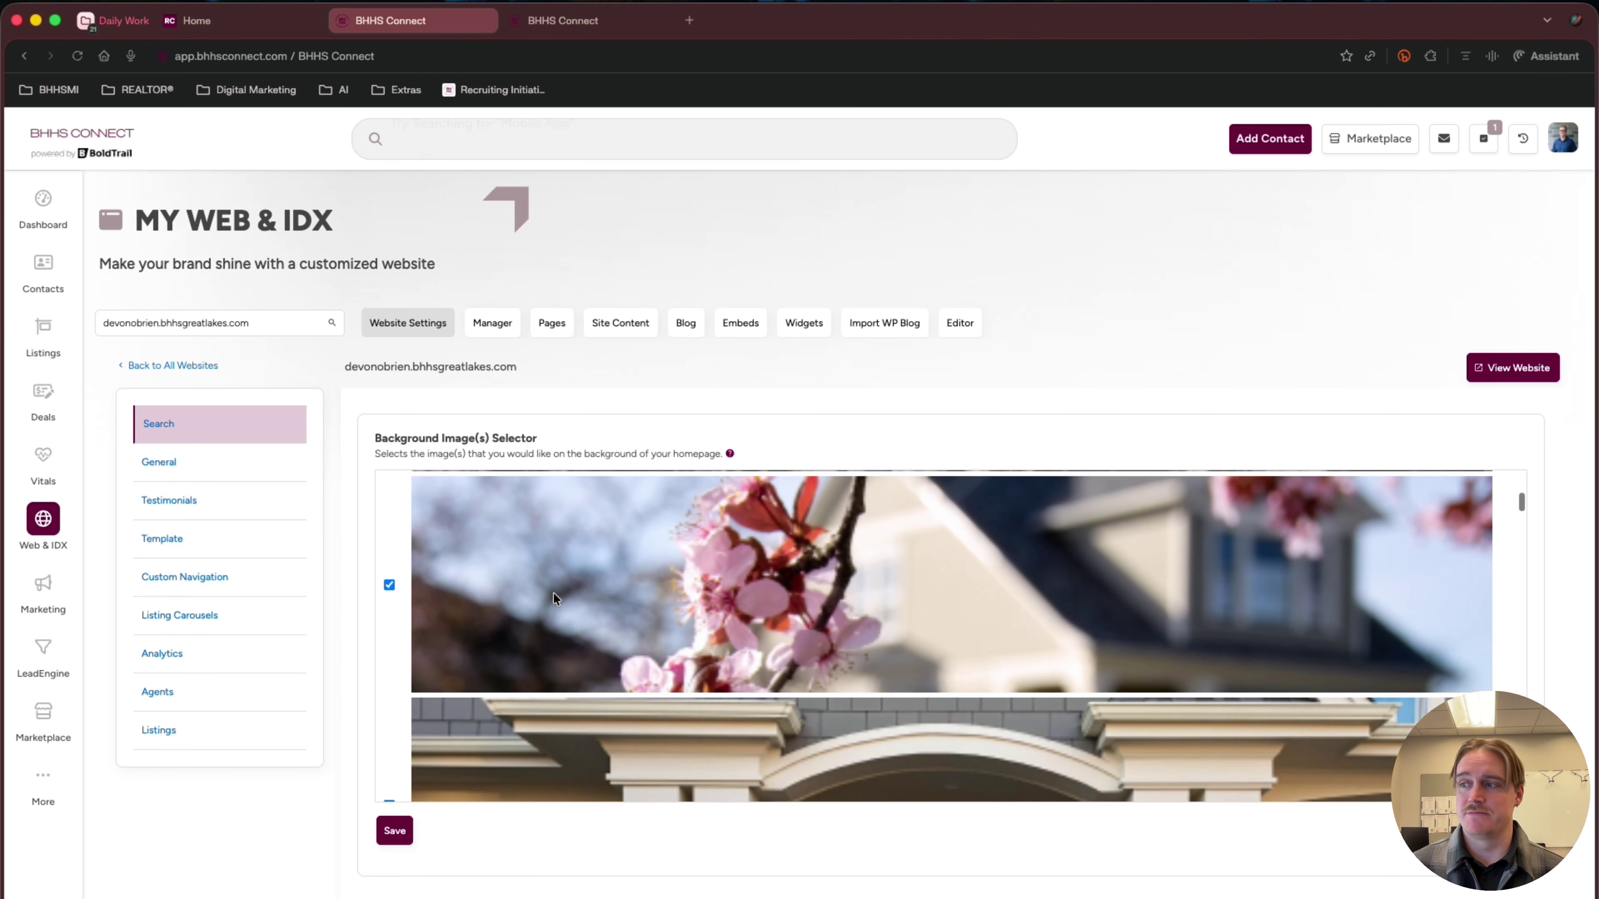
scroll(554, 592, down, 6)
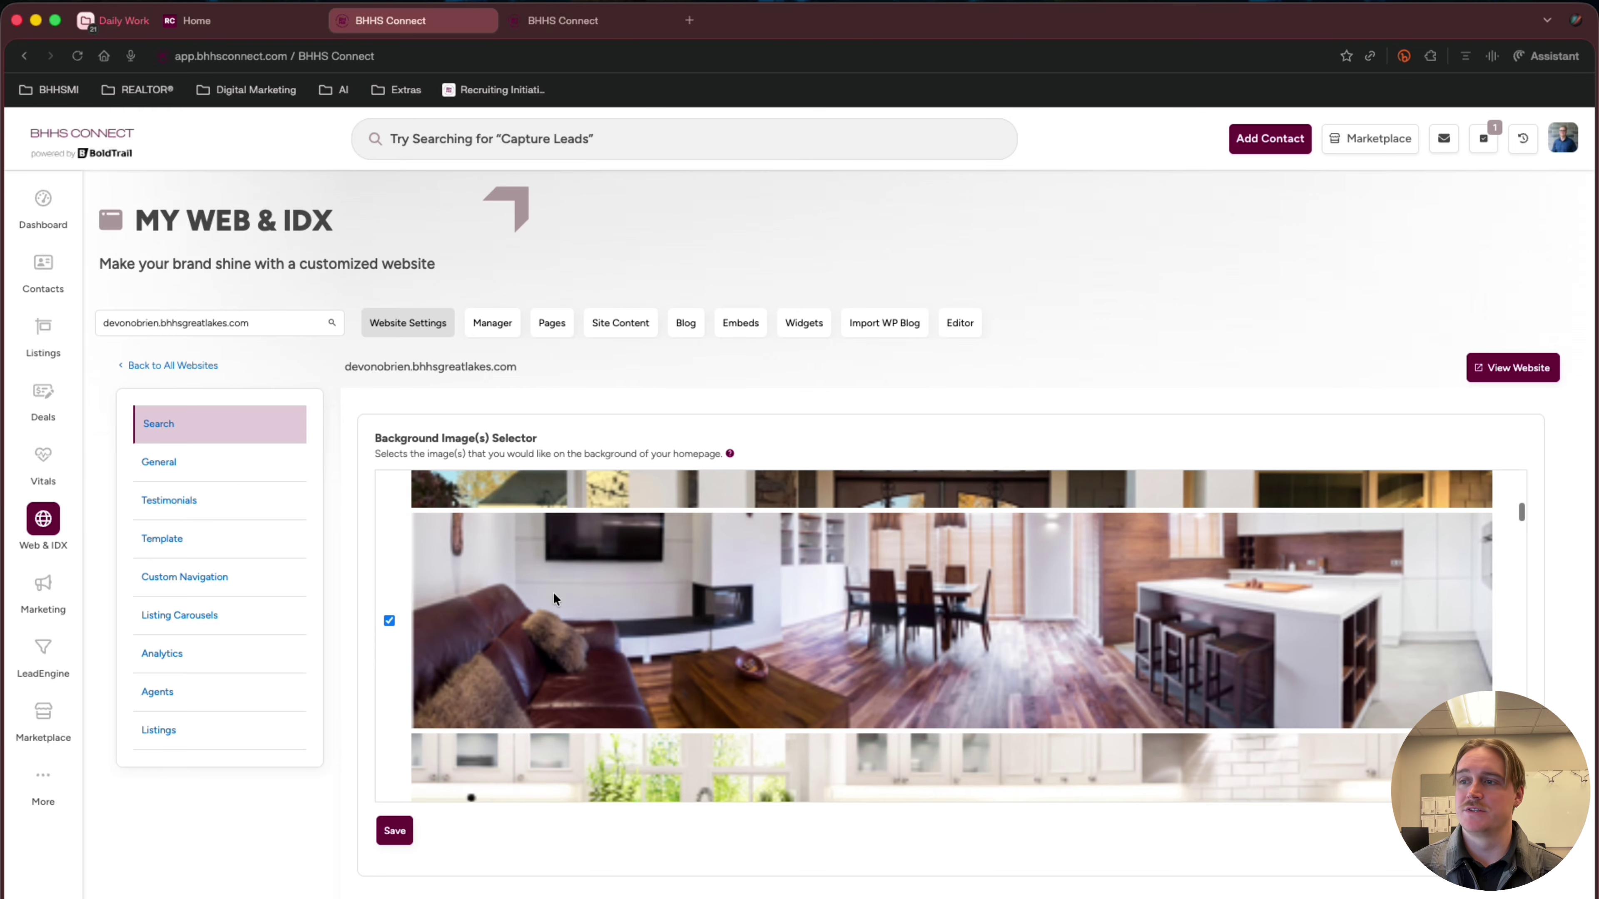
scroll(553, 592, down, 3)
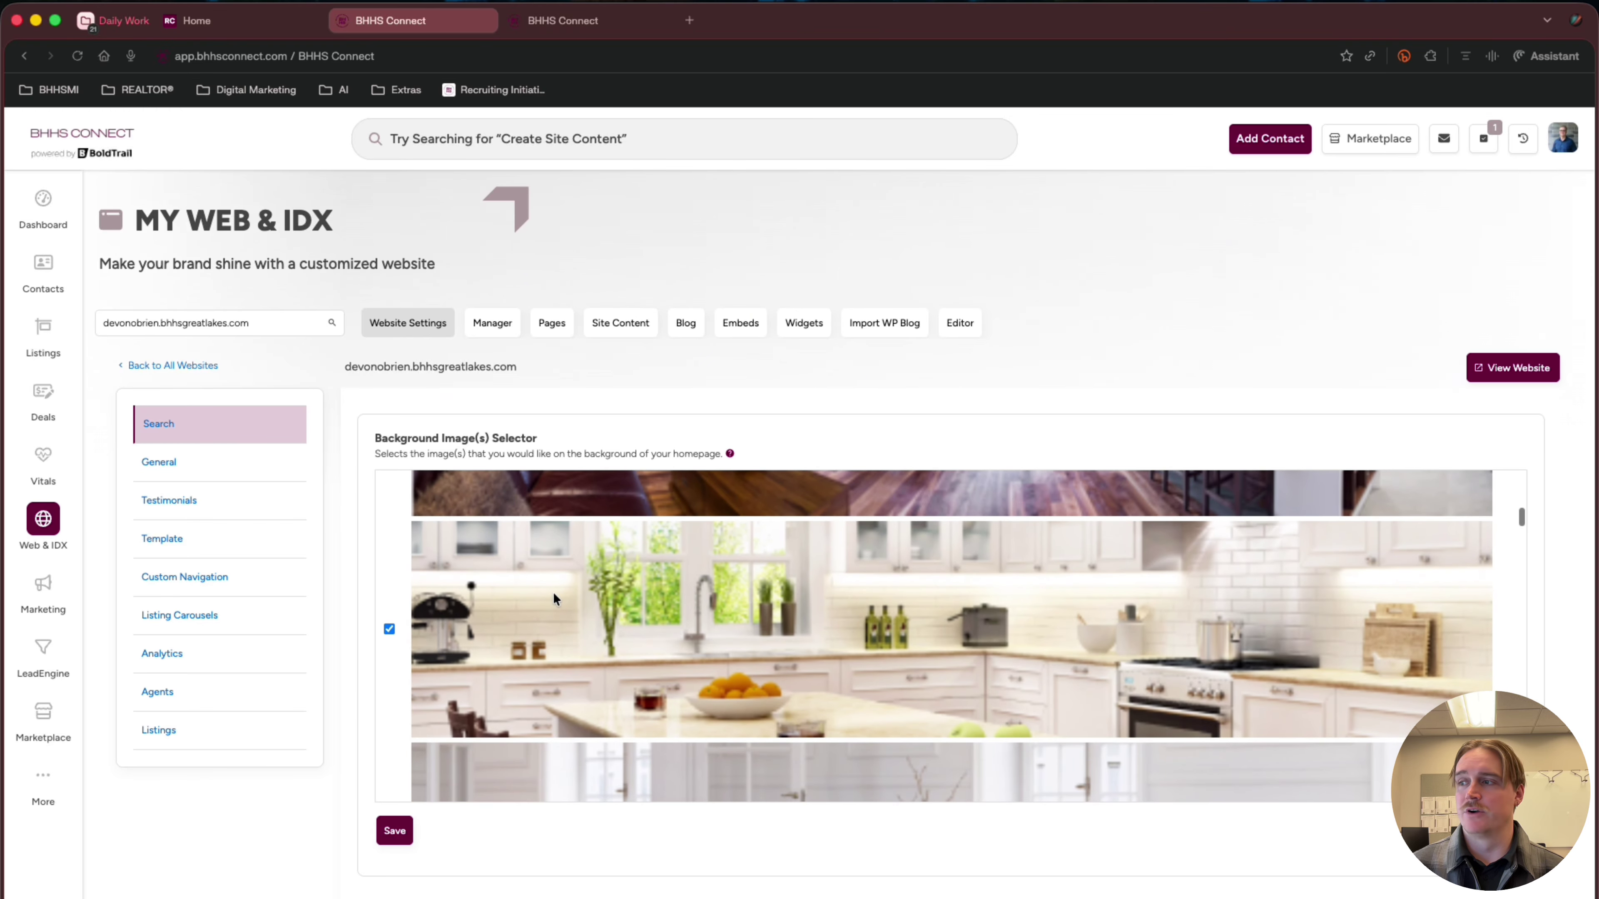
scroll(554, 593, down, 4)
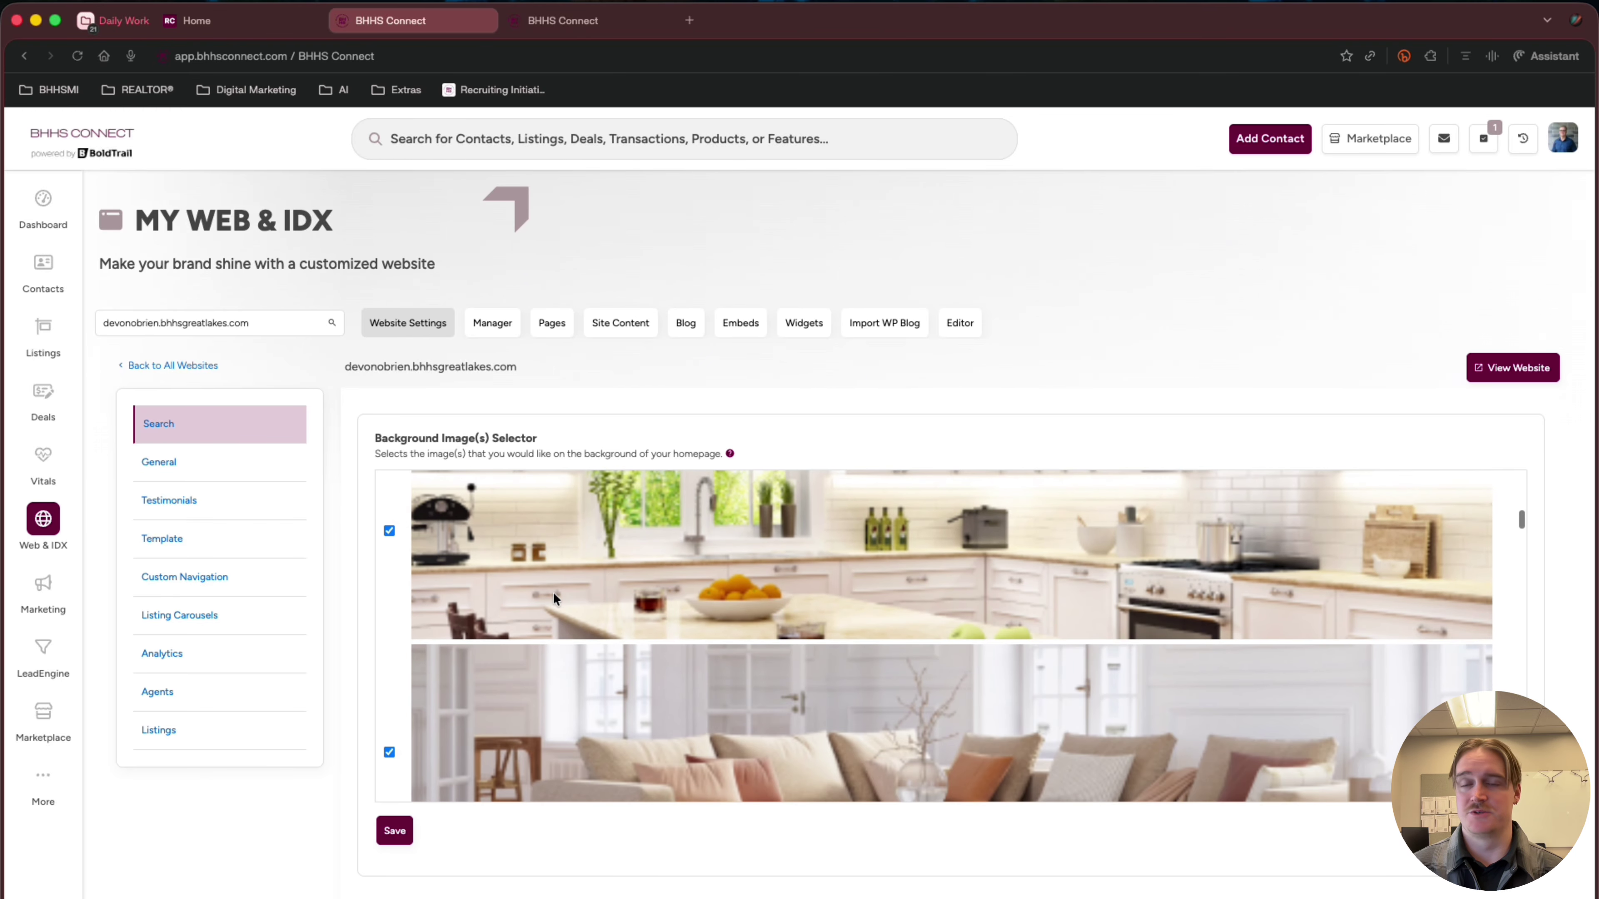
scroll(554, 593, down, 8)
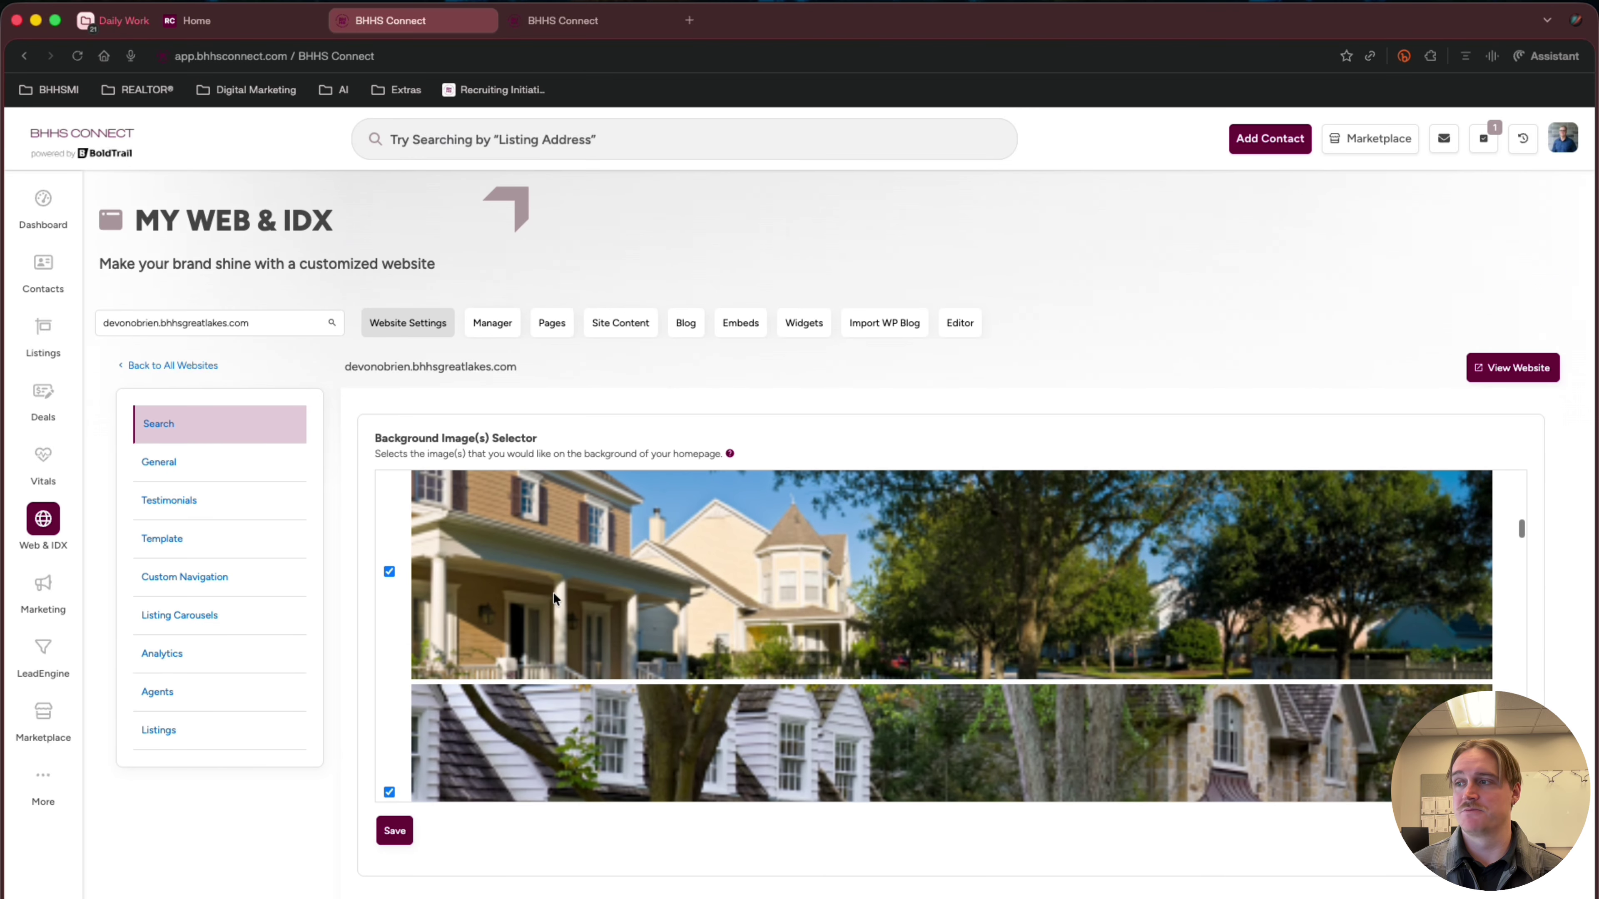
scroll(553, 592, down, 10)
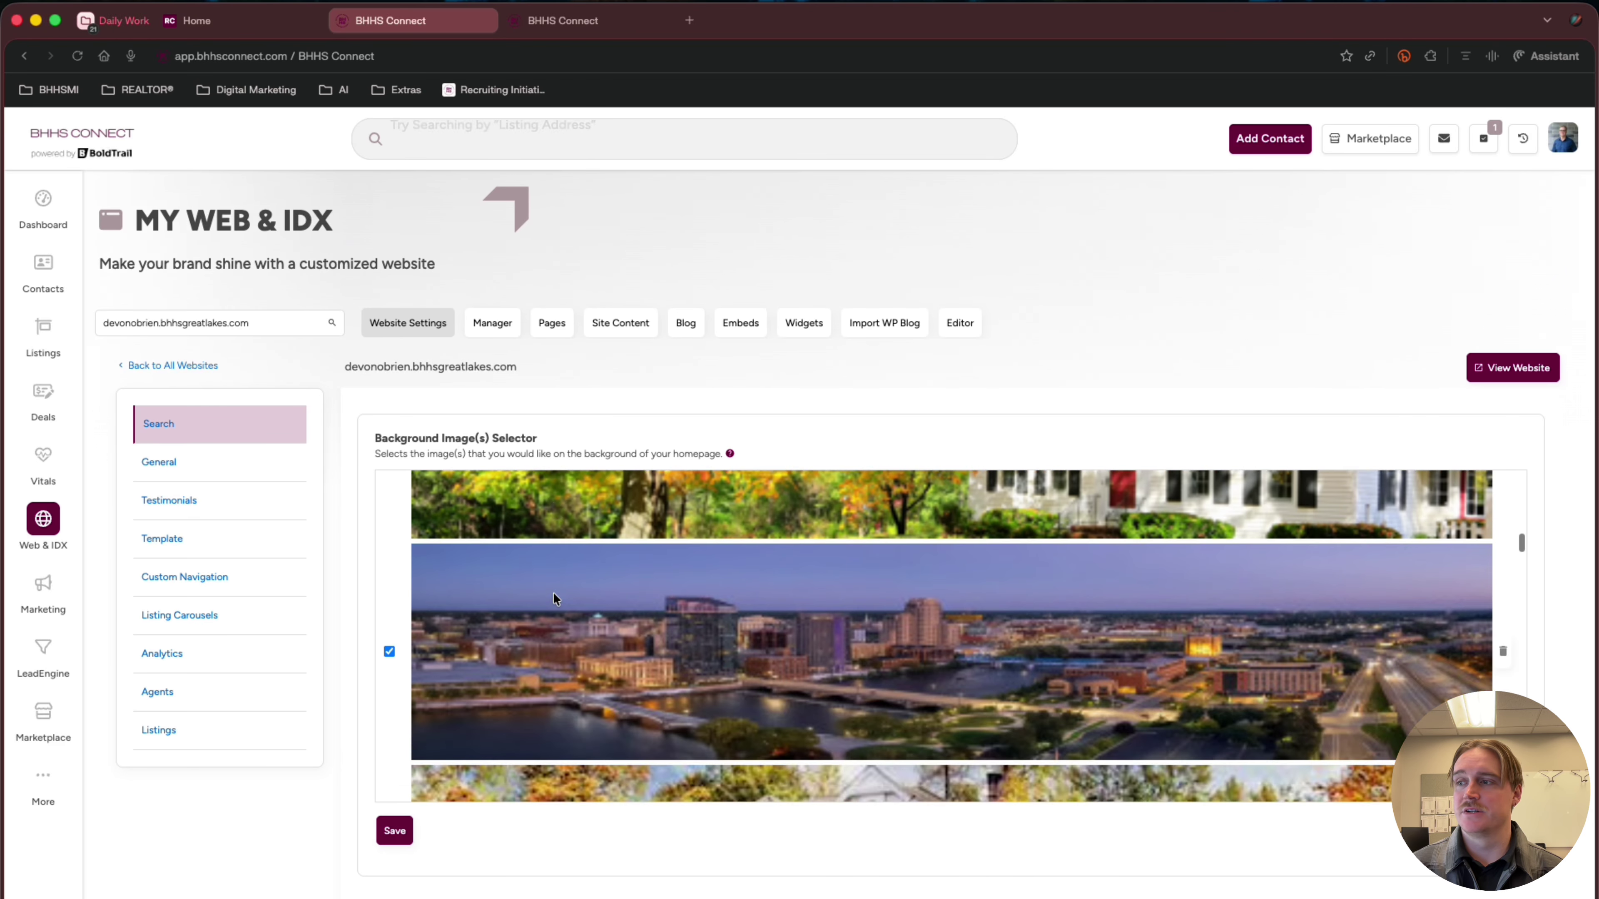
- Look through the remaining homepage background images in the Background Image(s) Selector, down to the end of the list
scroll(553, 592, up, 4)
scroll(554, 592, down, 4)
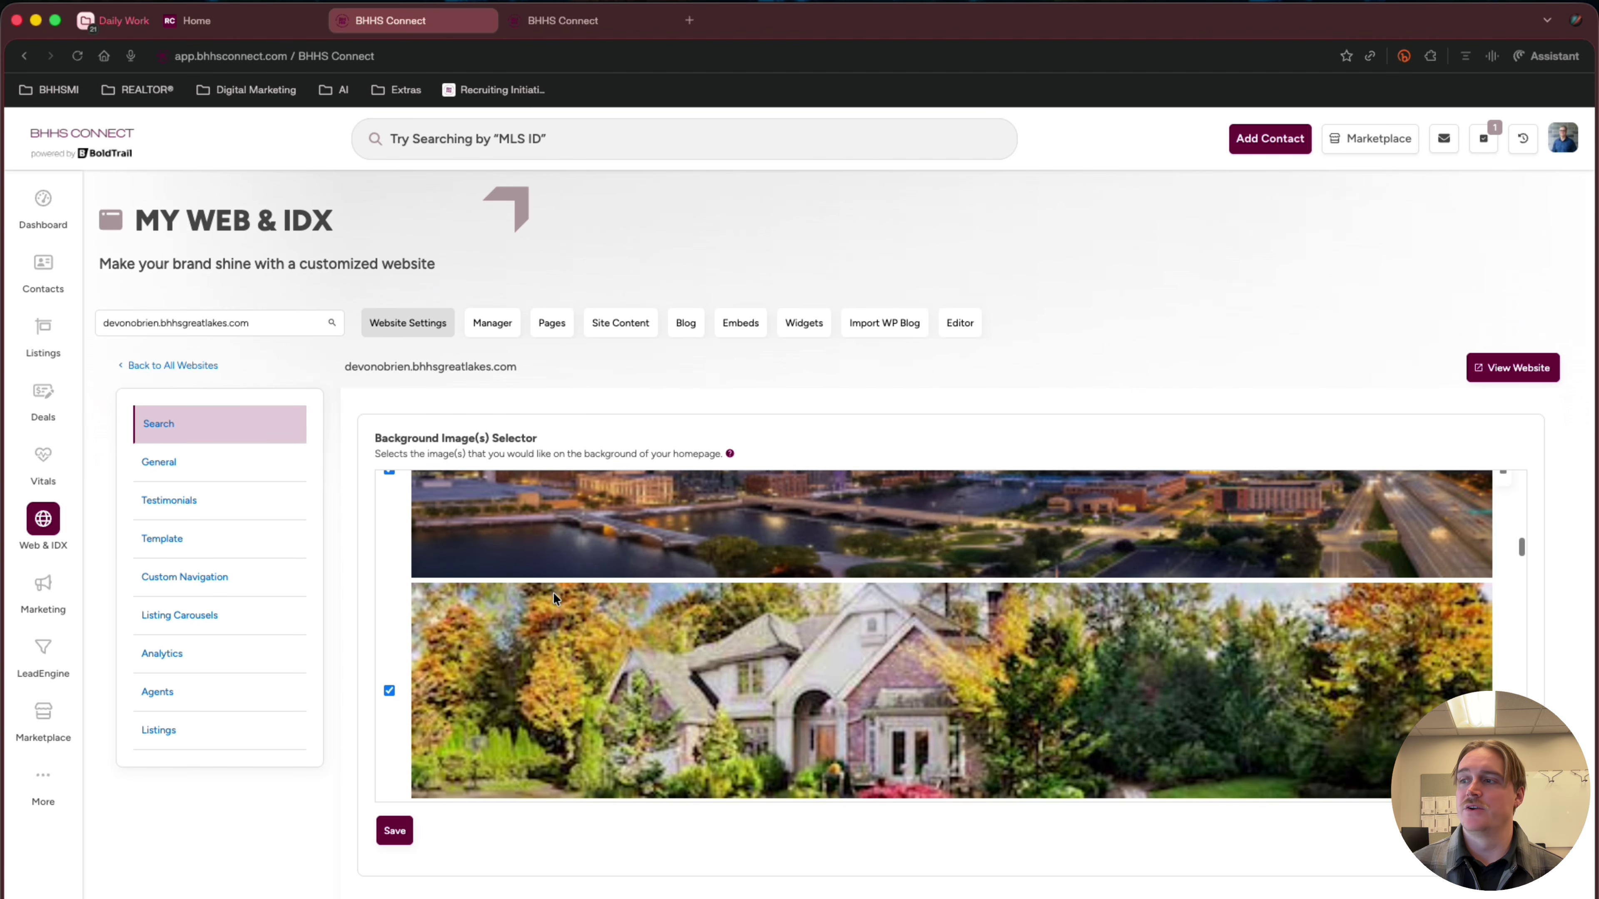
scroll(554, 592, down, 8)
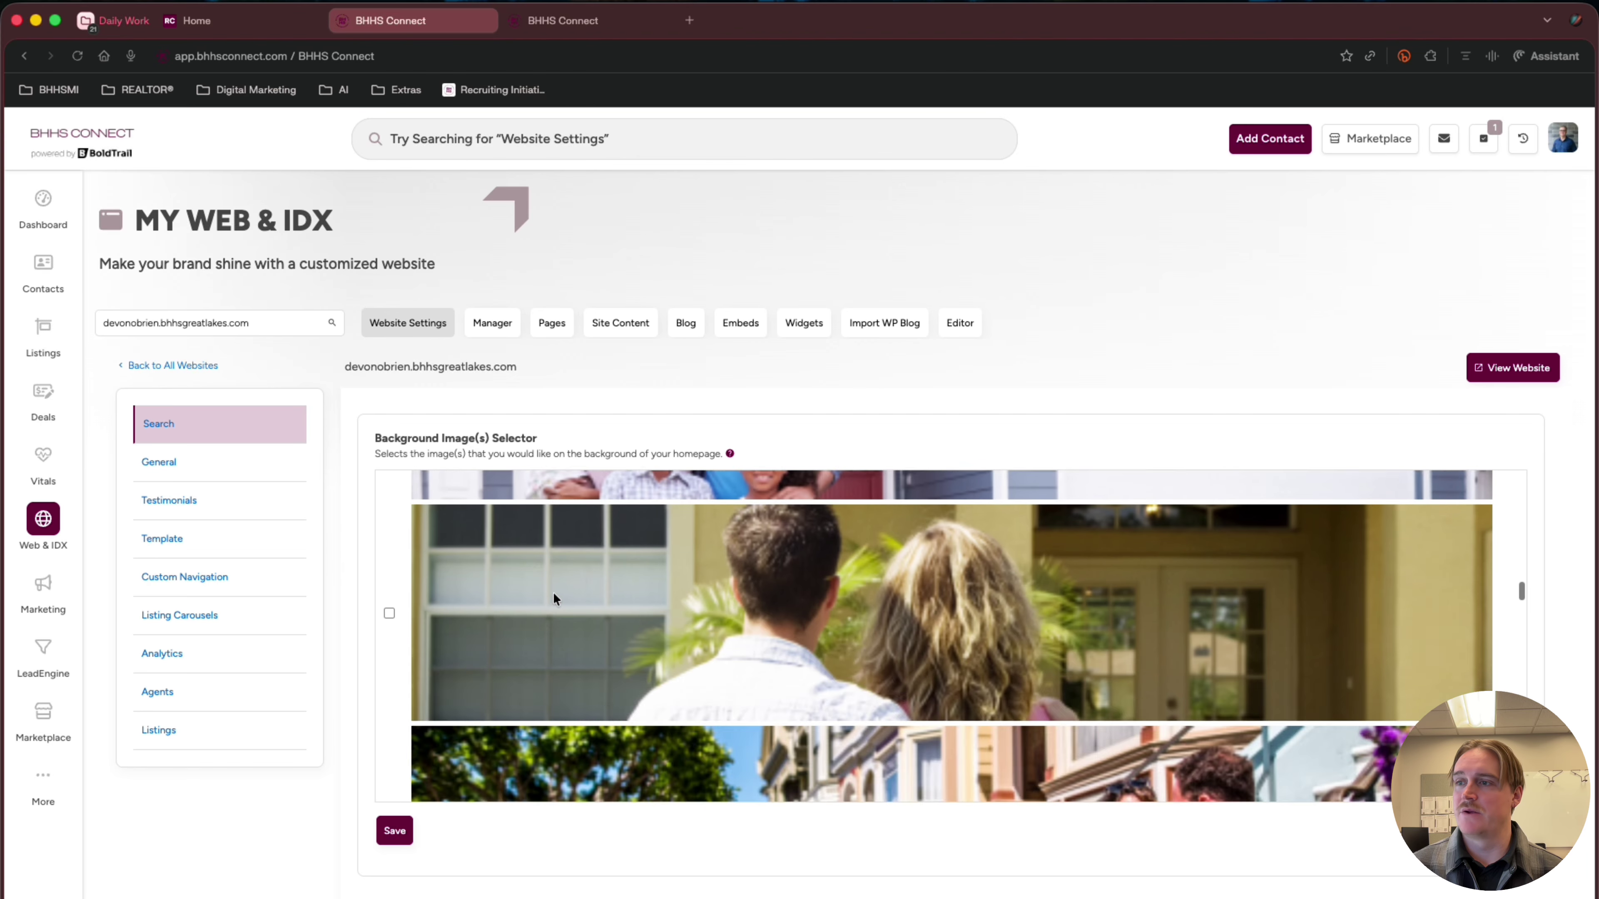
scroll(553, 593, down, 3)
scroll(408, 739, down, 5)
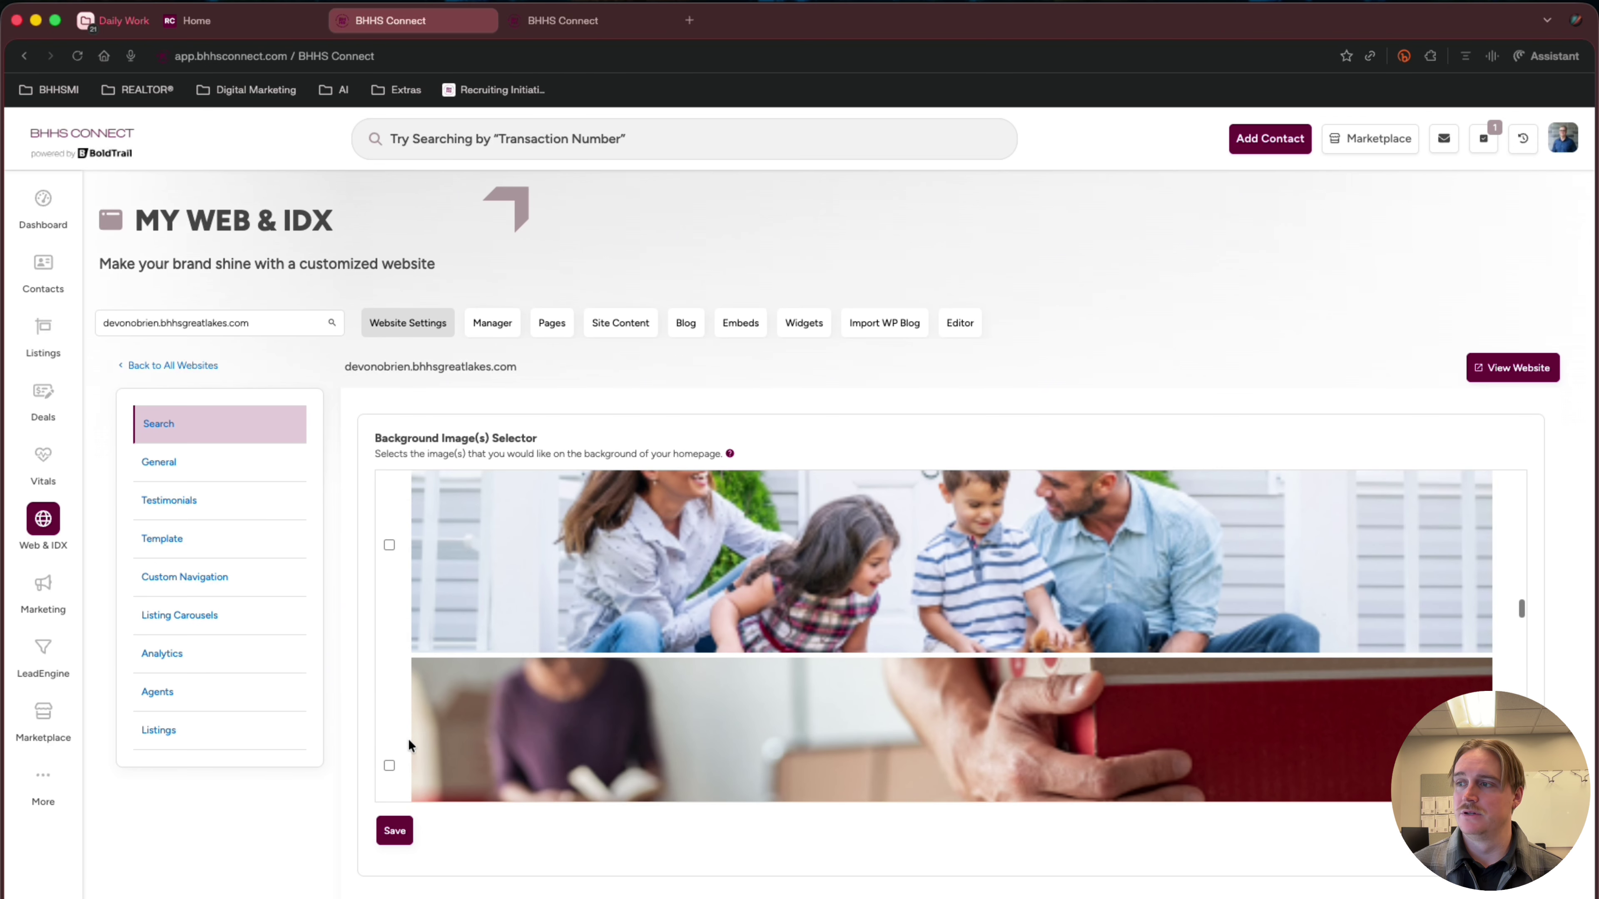
scroll(408, 738, down, 8)
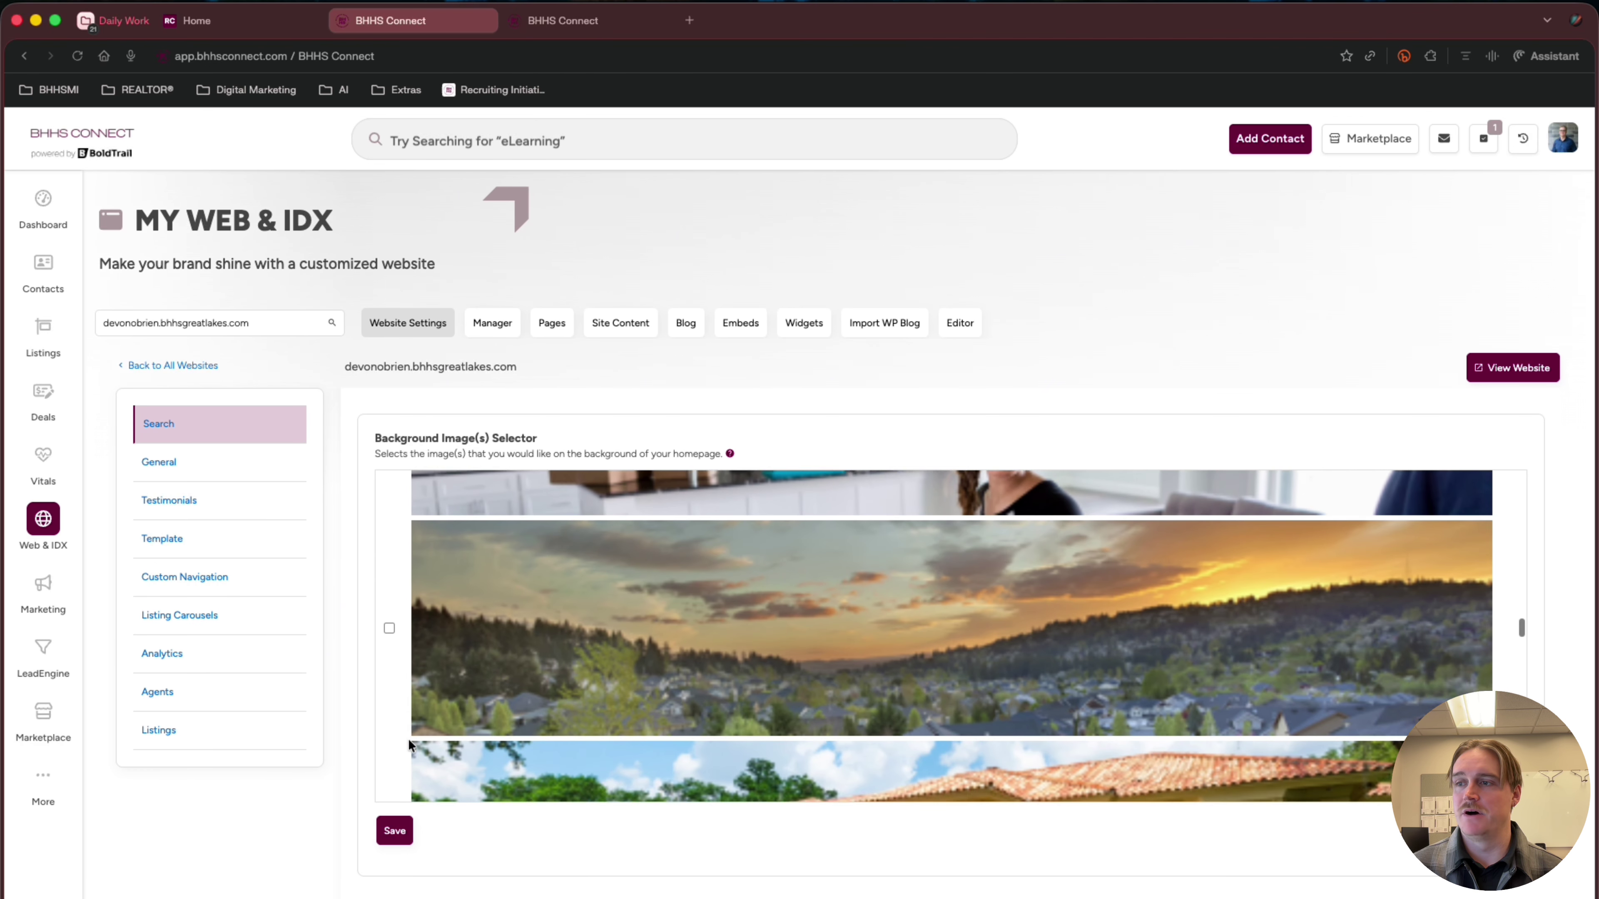
scroll(409, 738, down, 10)
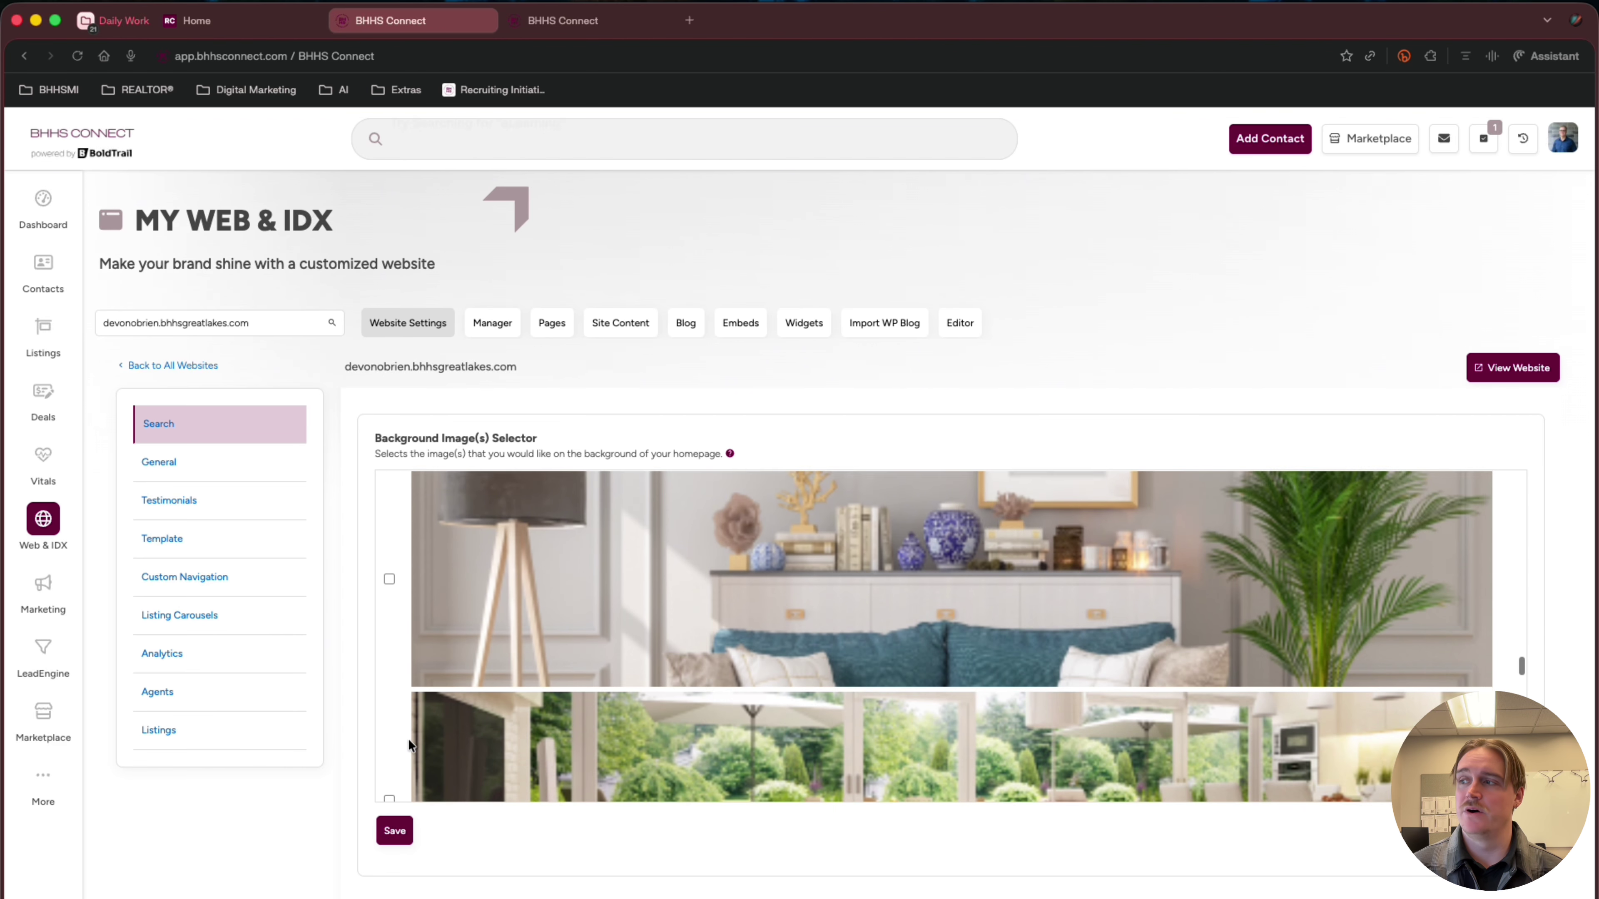
scroll(408, 738, down, 10)
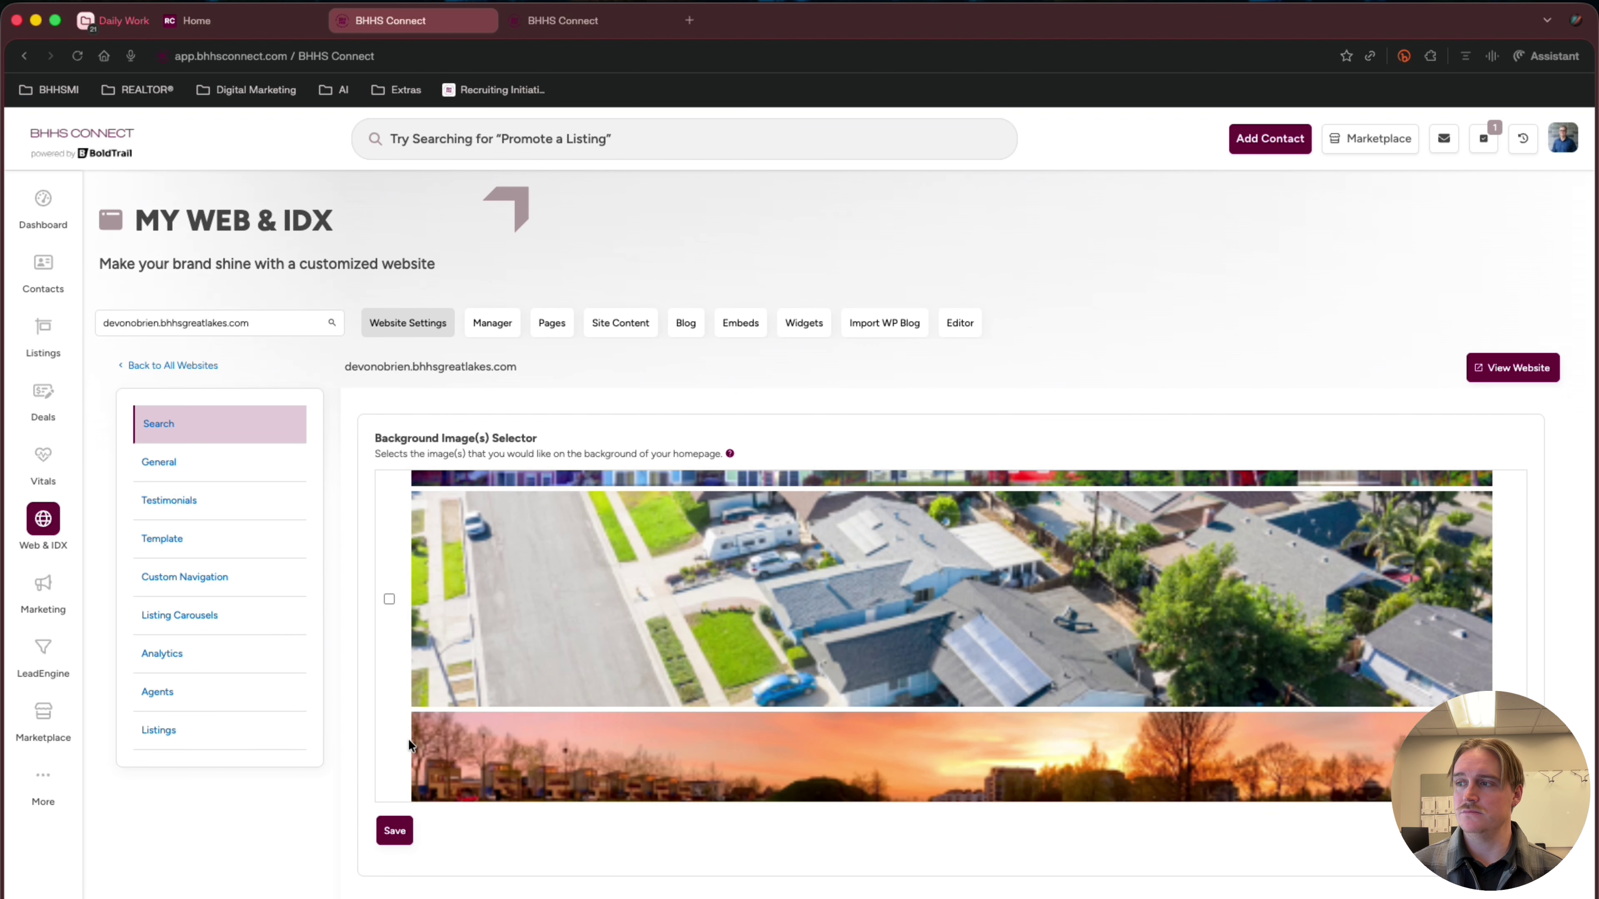
scroll(409, 738, down, 10)
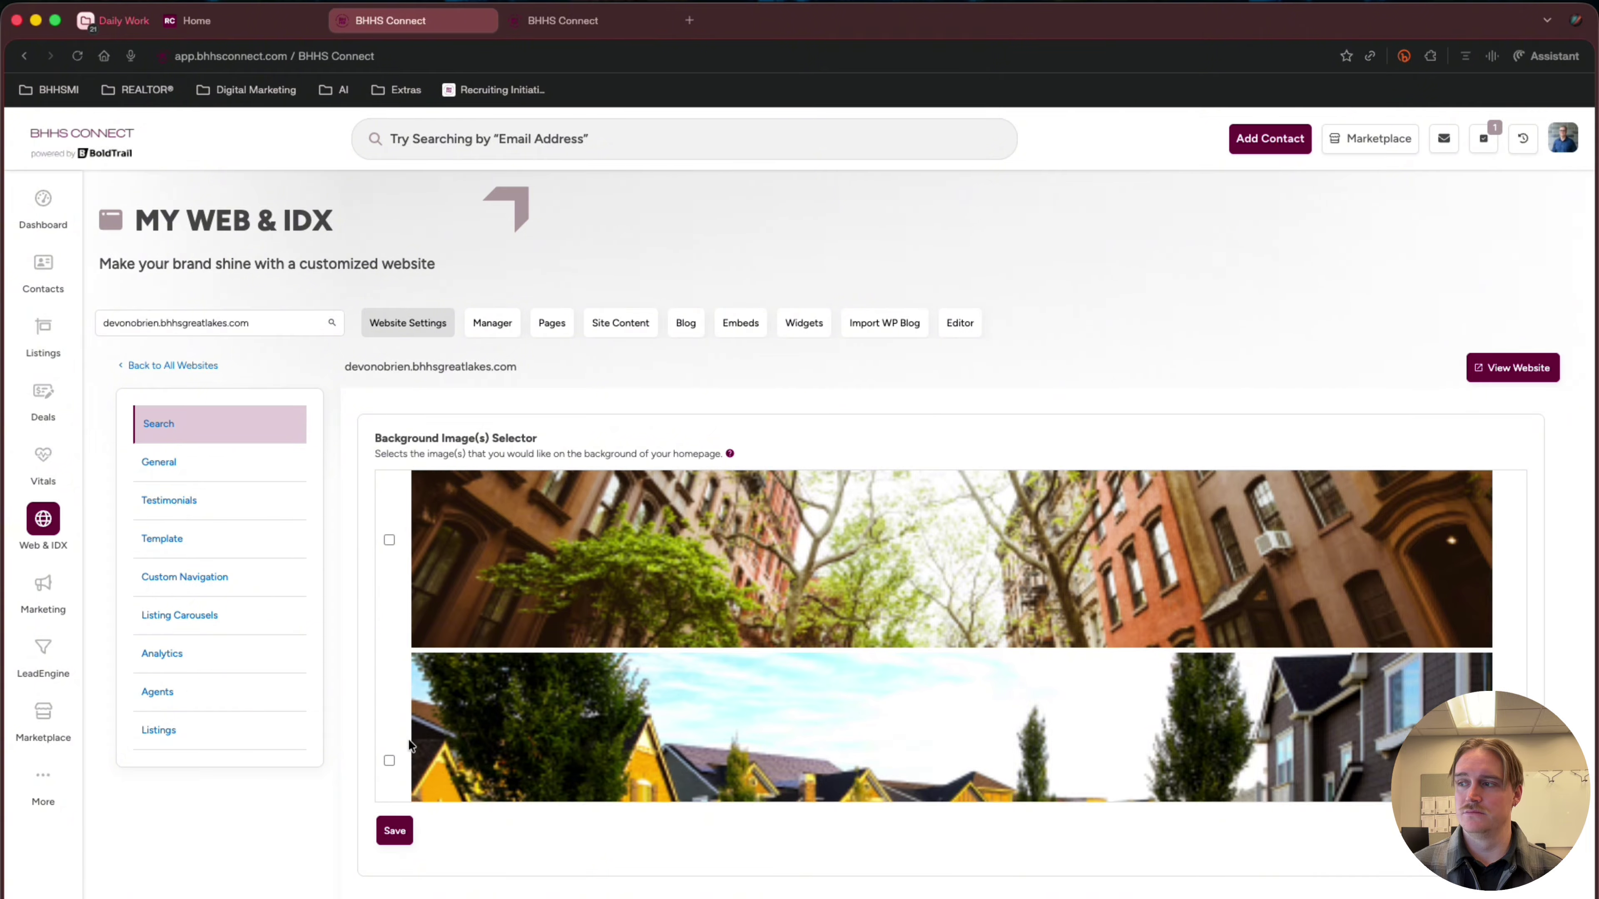
scroll(409, 739, down, 12)
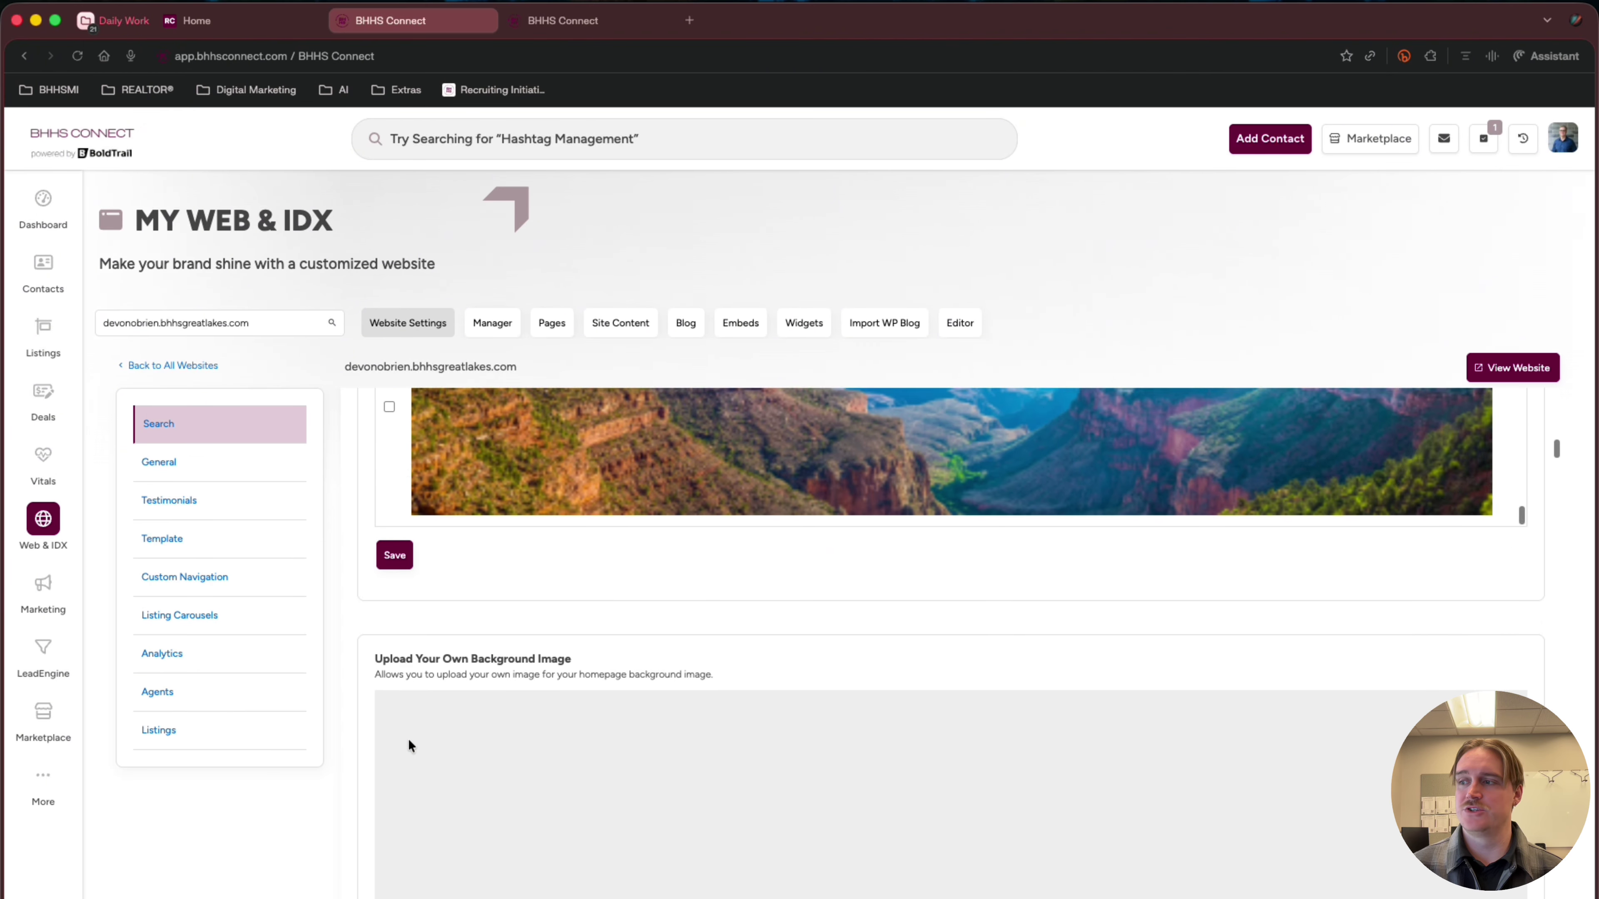
scroll(457, 574, up, 5)
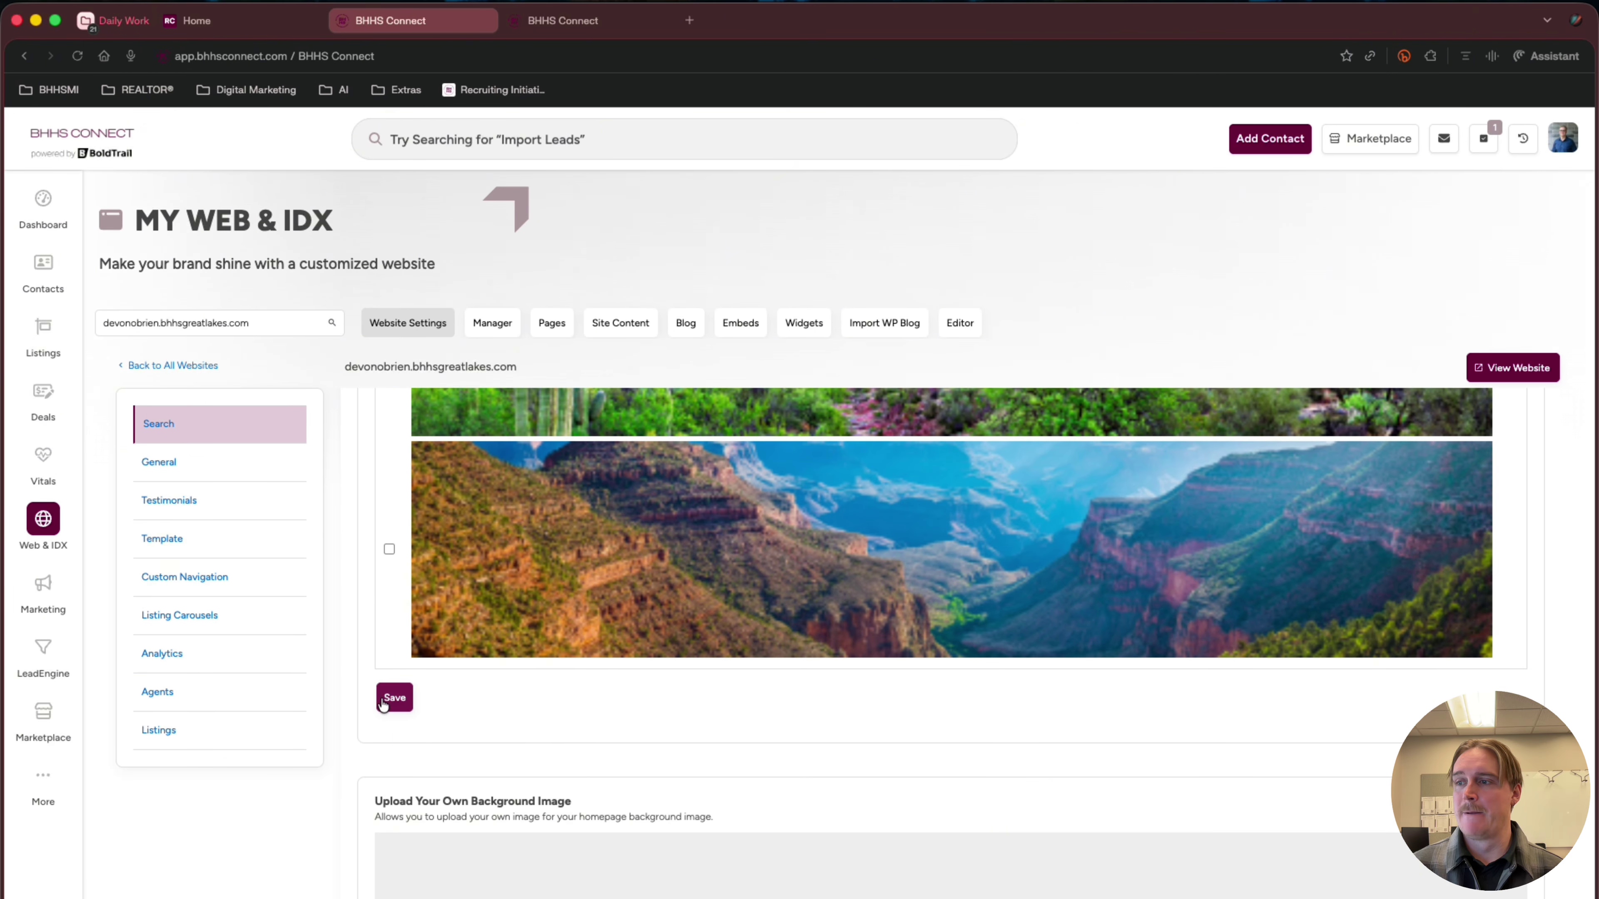
- Review the upload areas for a custom background image and a secondary logo, including their recommended image sizes
scroll(596, 766, down, 6)
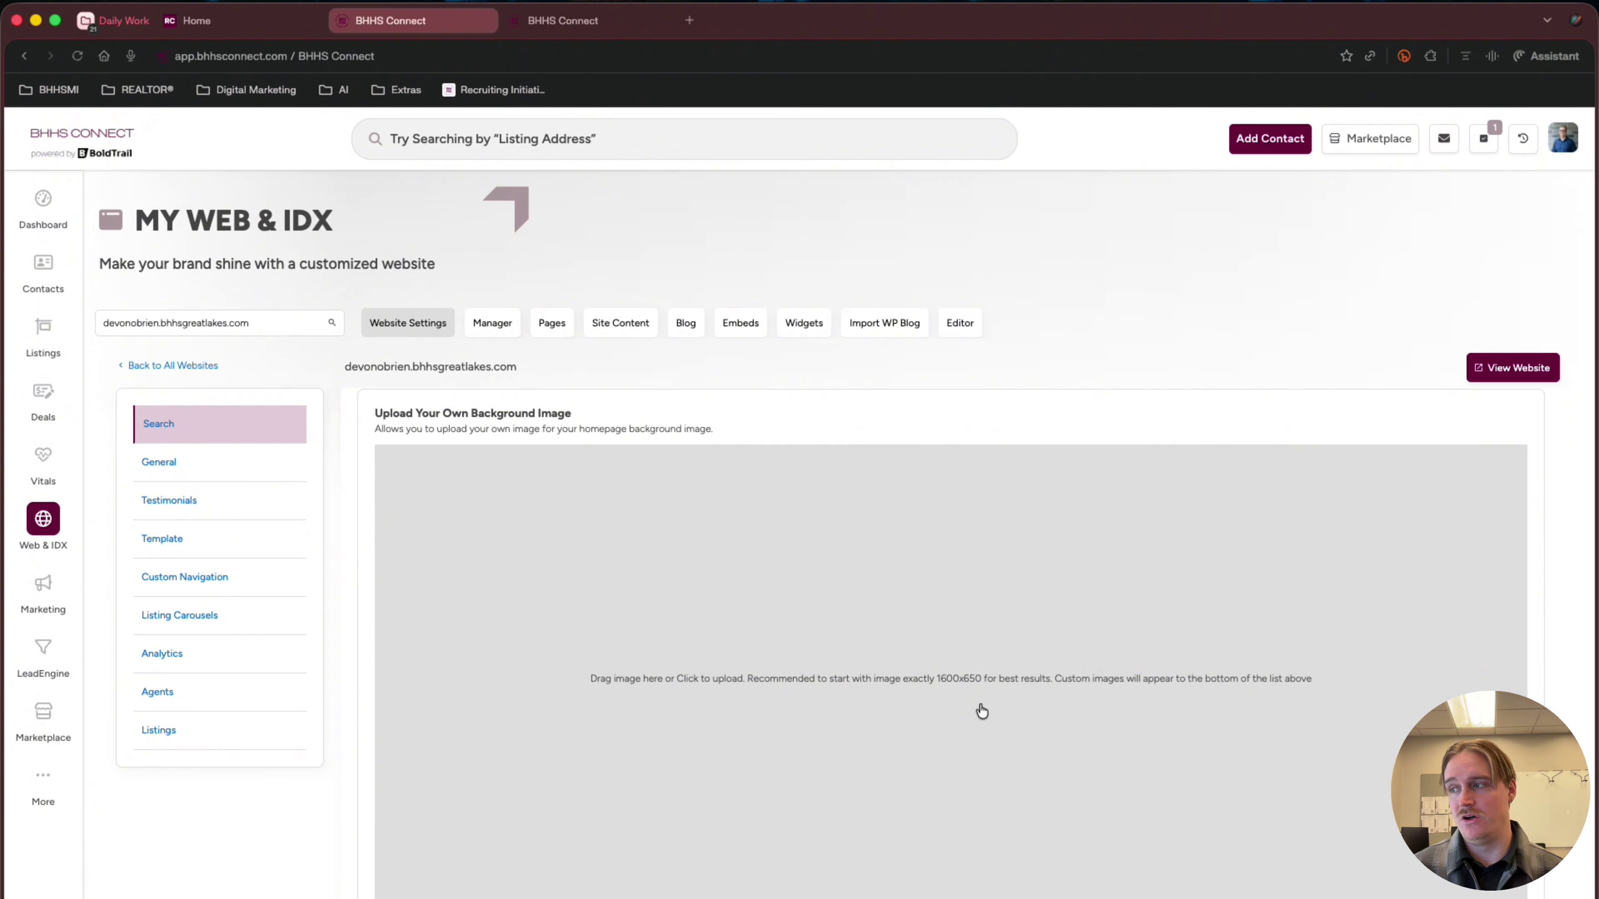
scroll(830, 724, down, 10)
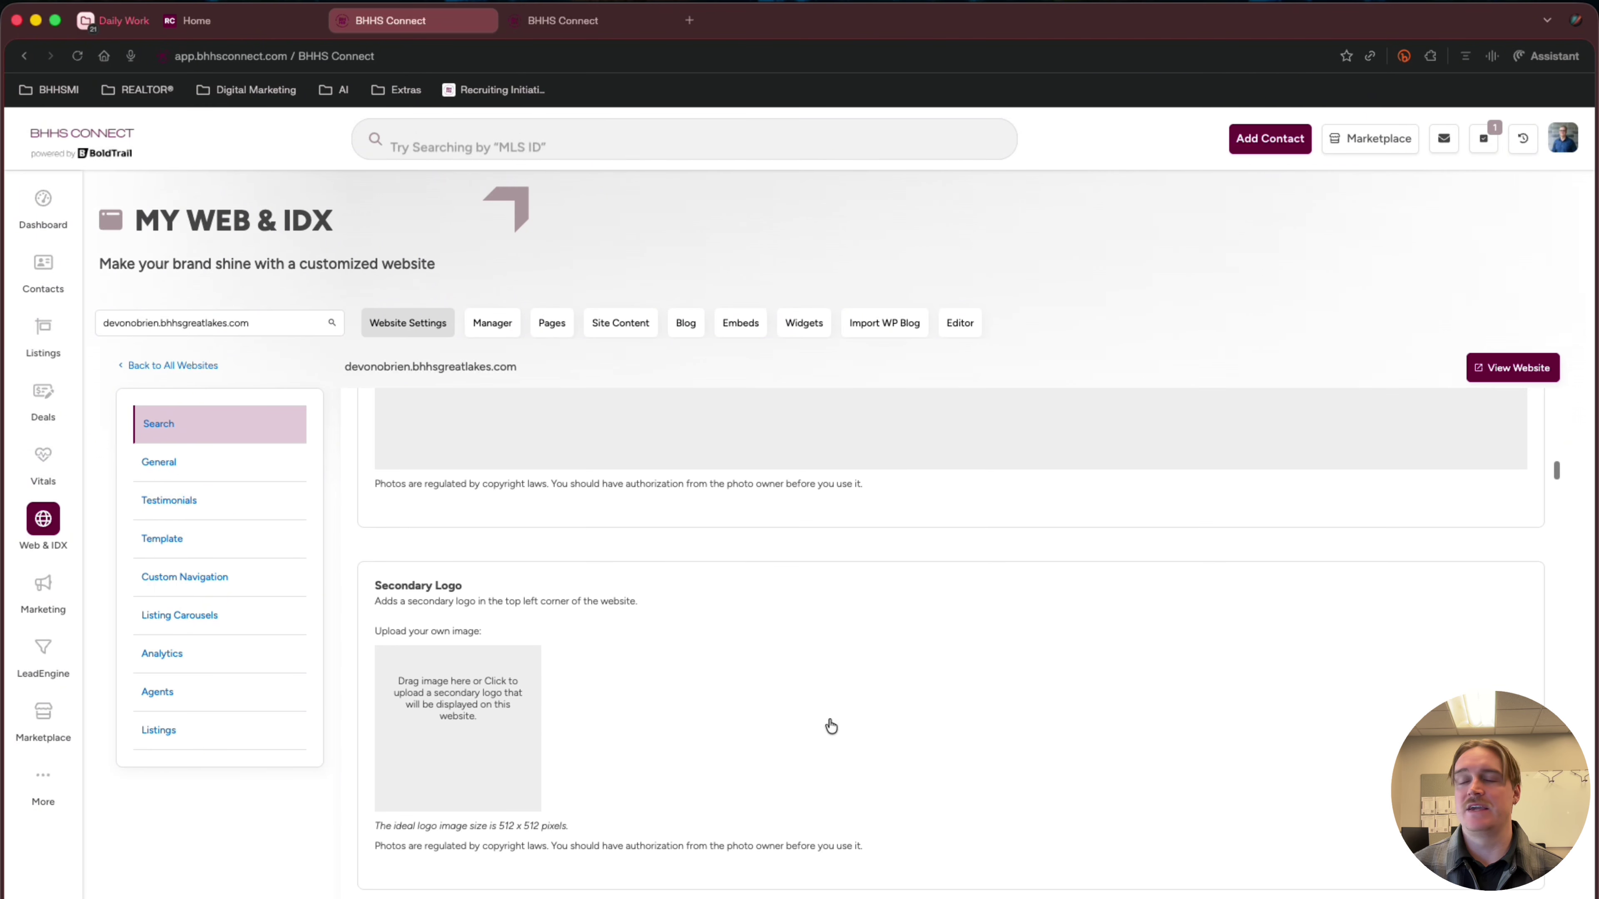
scroll(830, 720, down, 2)
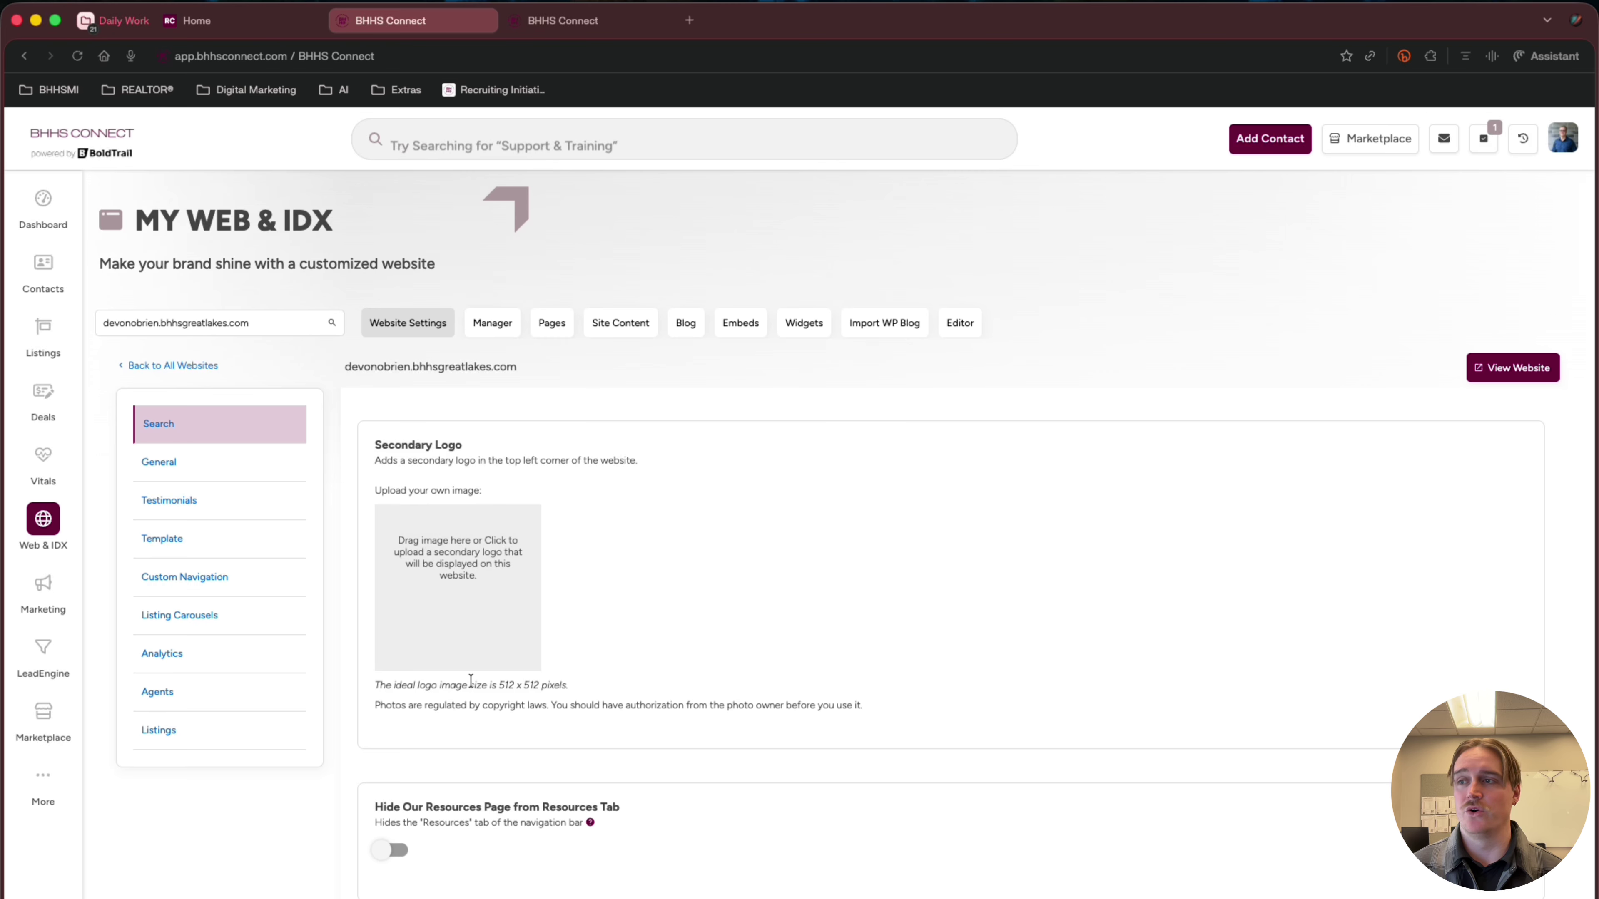
scroll(554, 663, down, 2)
scroll(553, 664, down, 1)
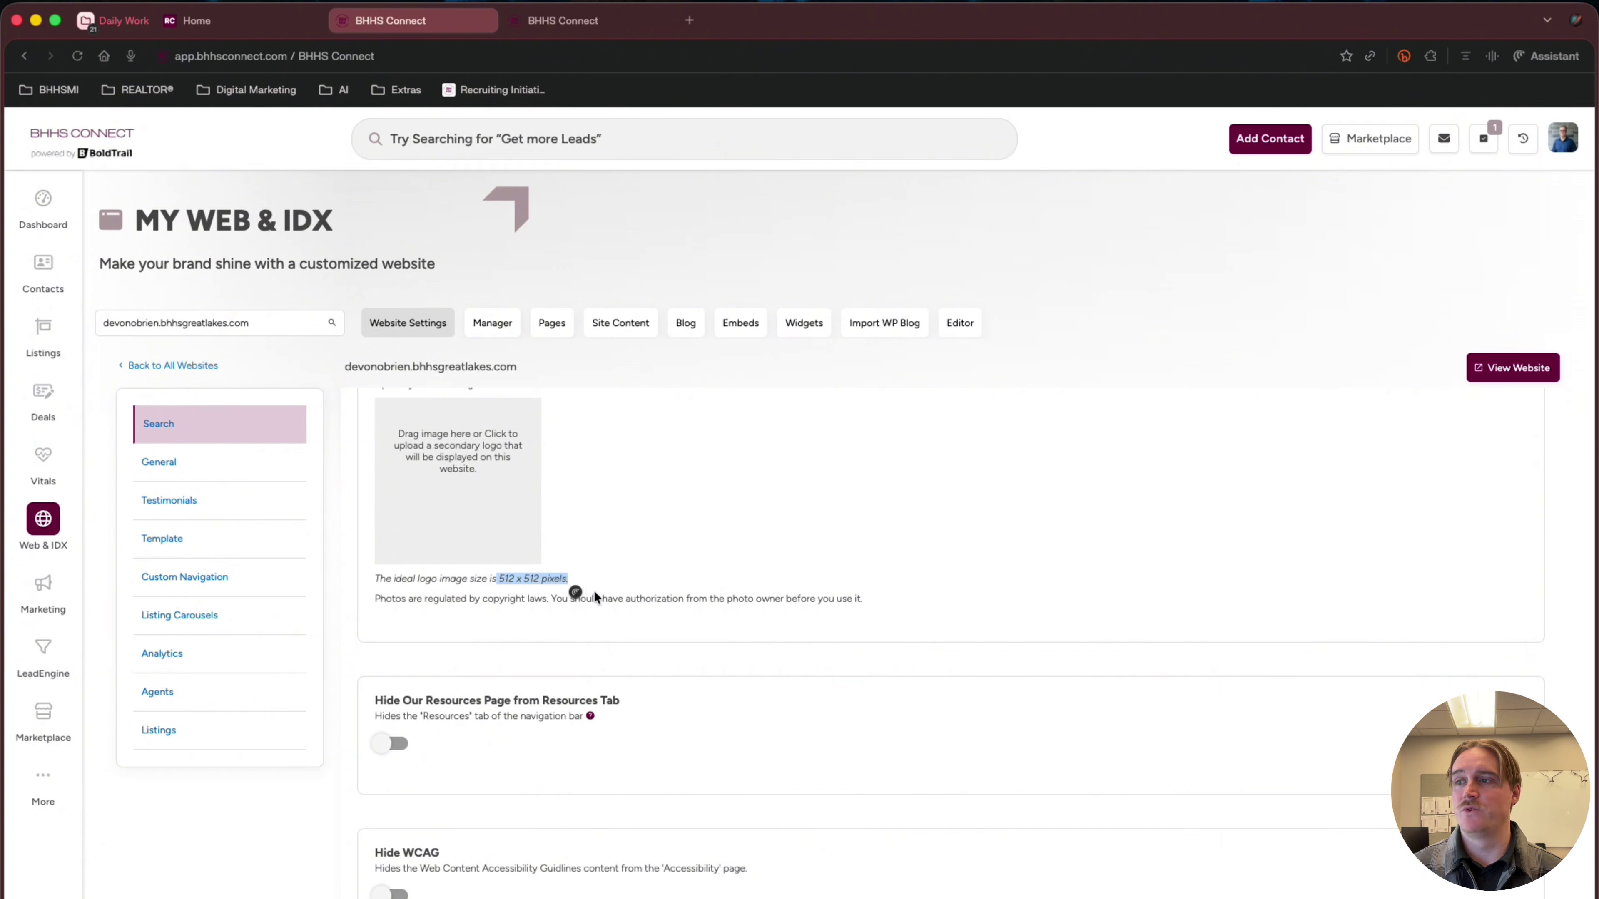
click(588, 566)
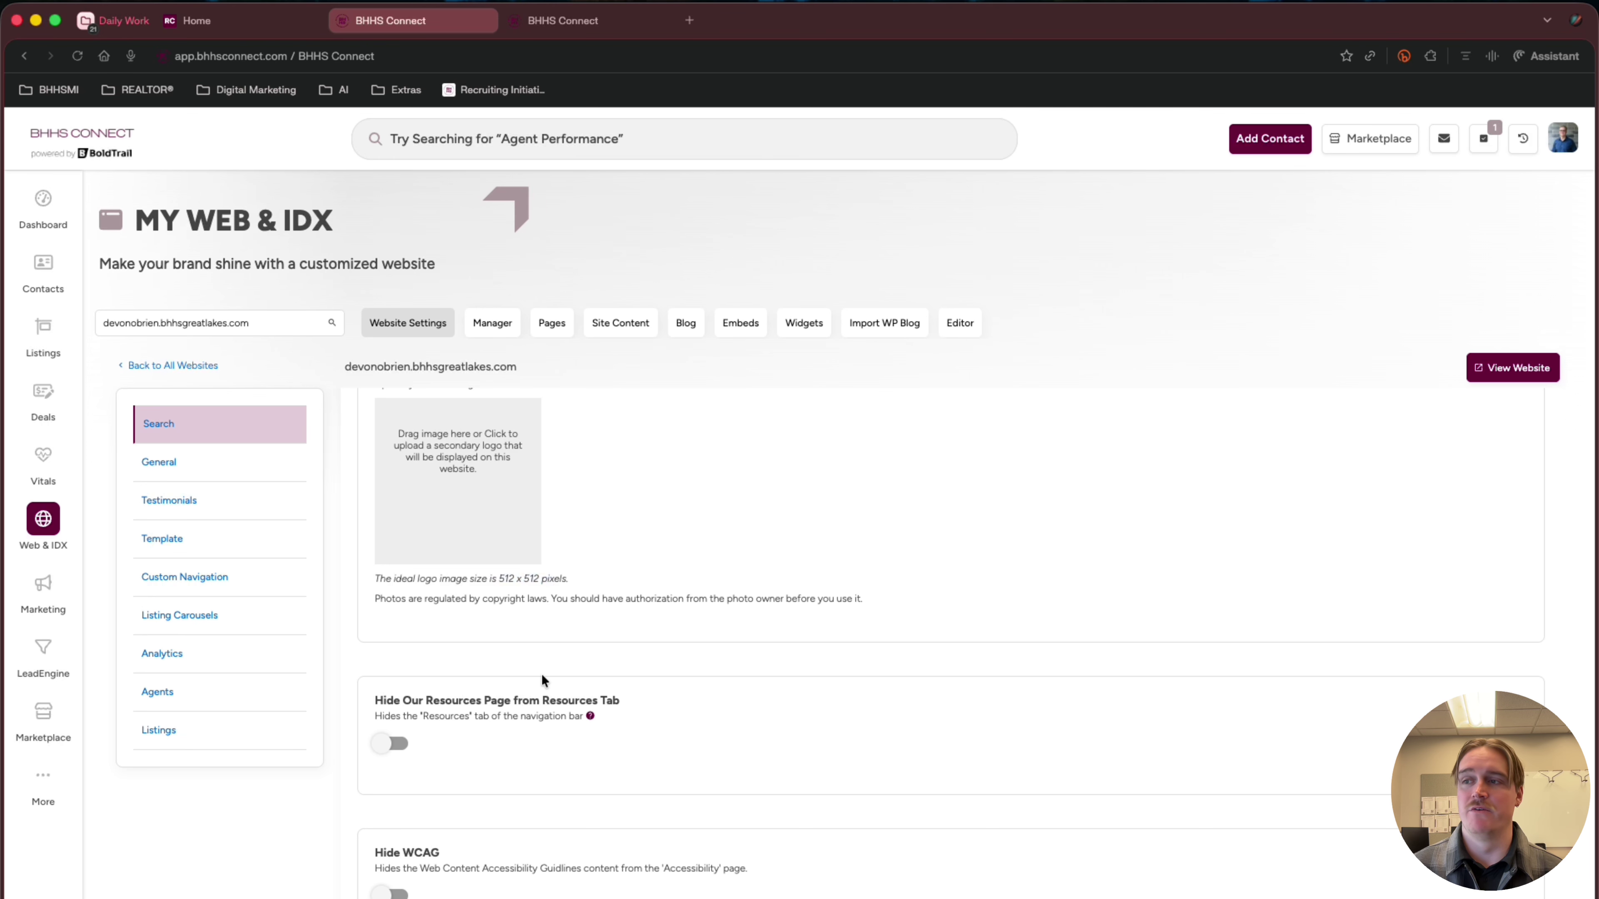
- Review the options for hiding the resources page, WCAG content, office address and print flyer button, and for limiting listing labels
scroll(541, 673, down, 4)
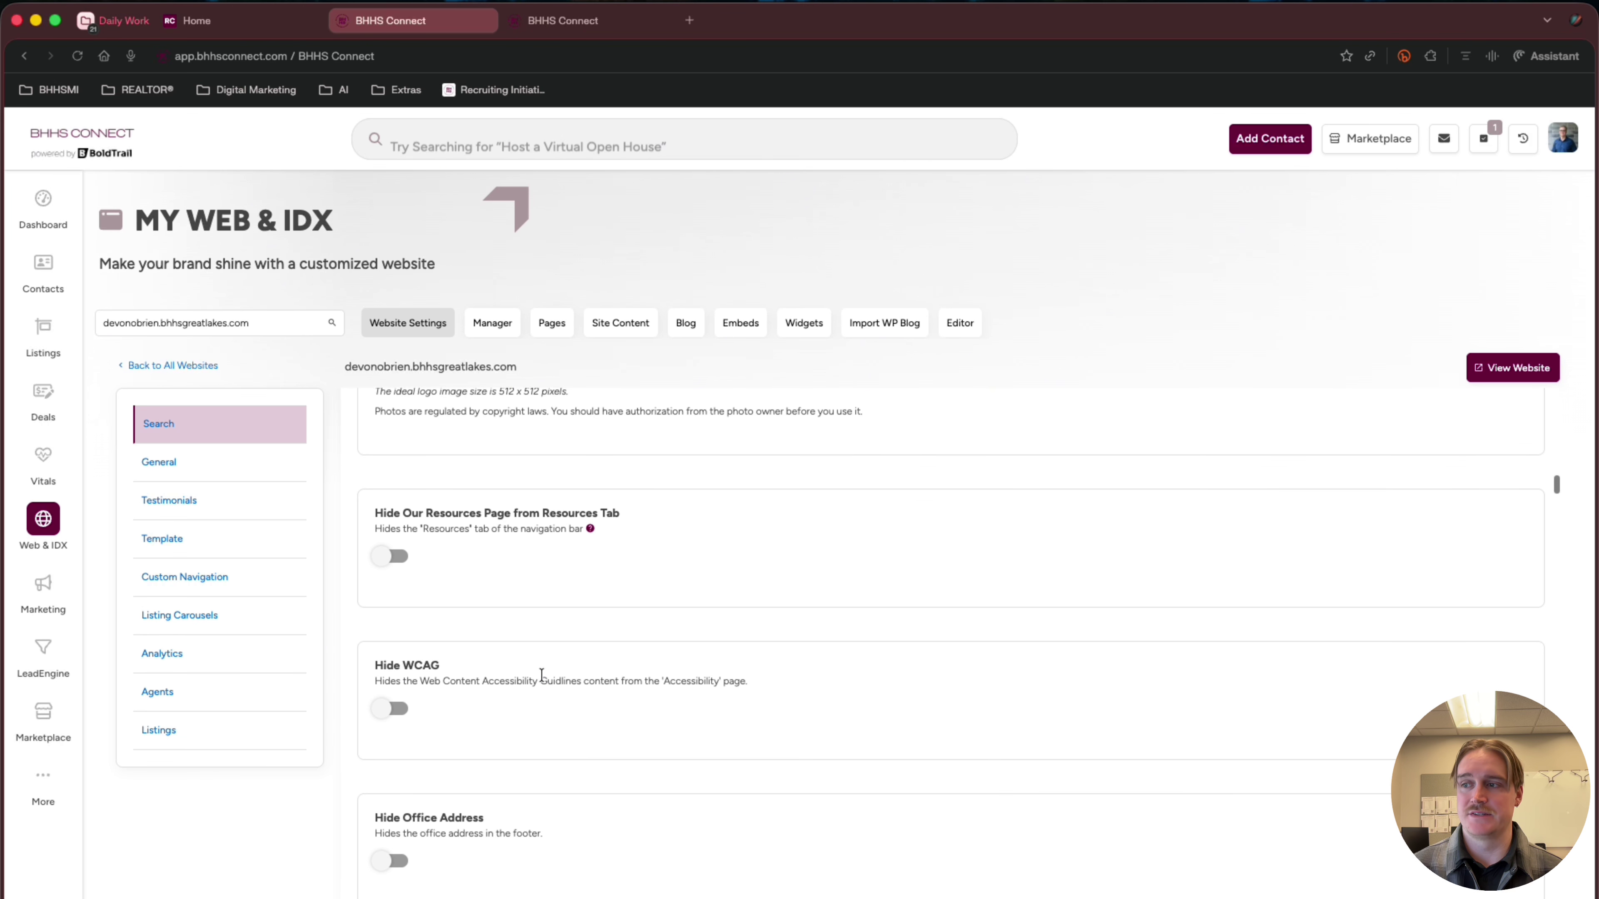
scroll(540, 674, up, 1)
scroll(541, 673, down, 3)
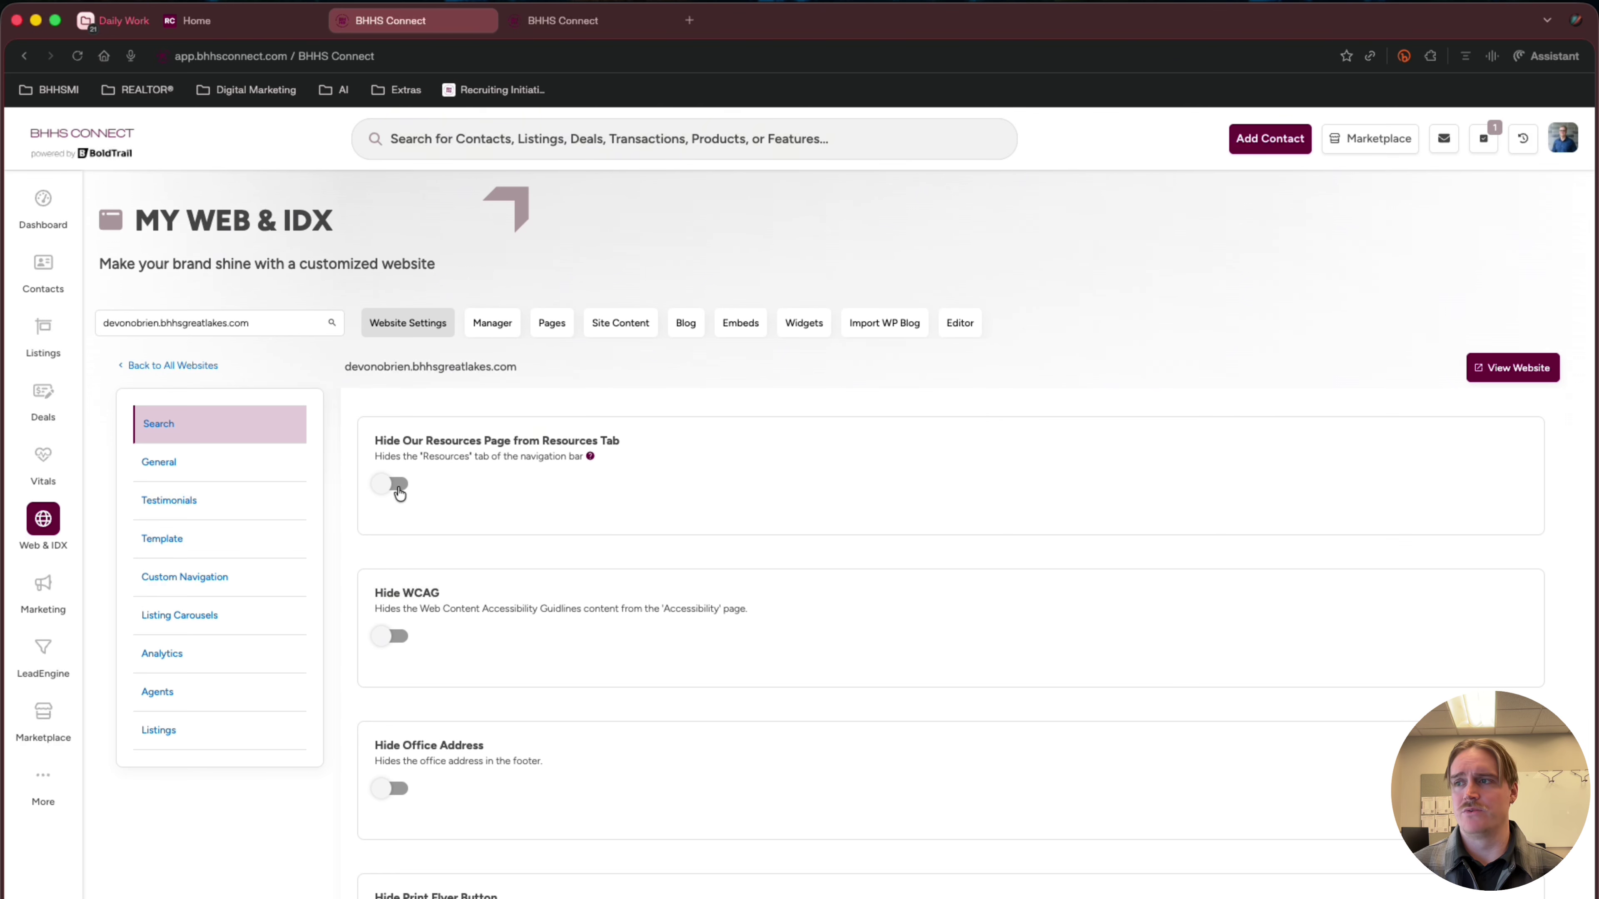
scroll(429, 494, down, 3)
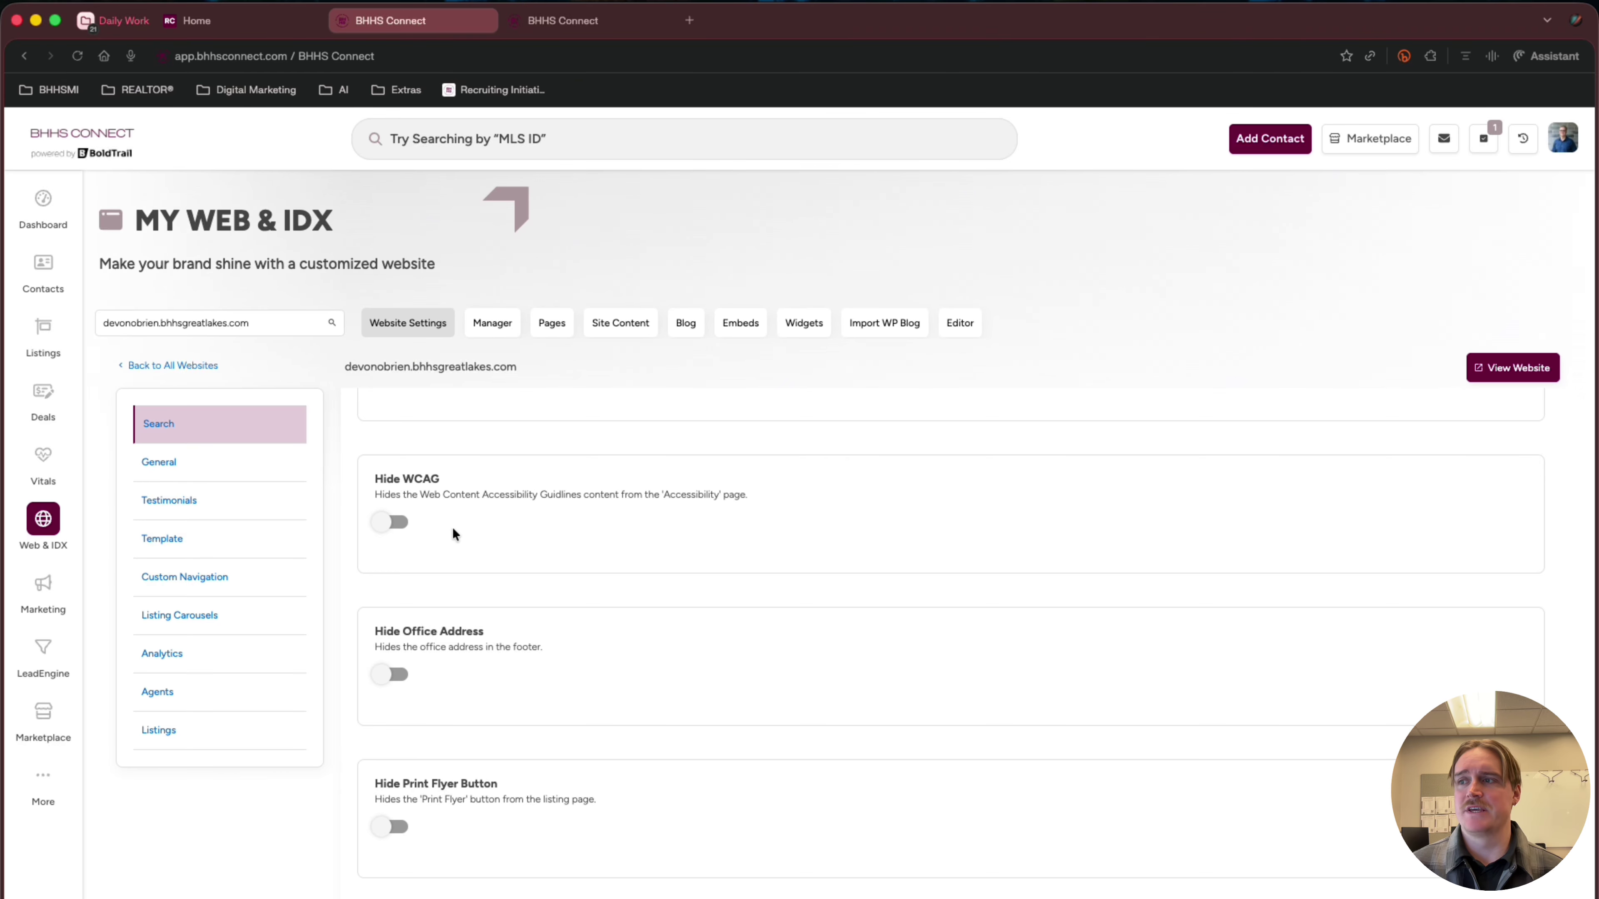
scroll(412, 541, down, 3)
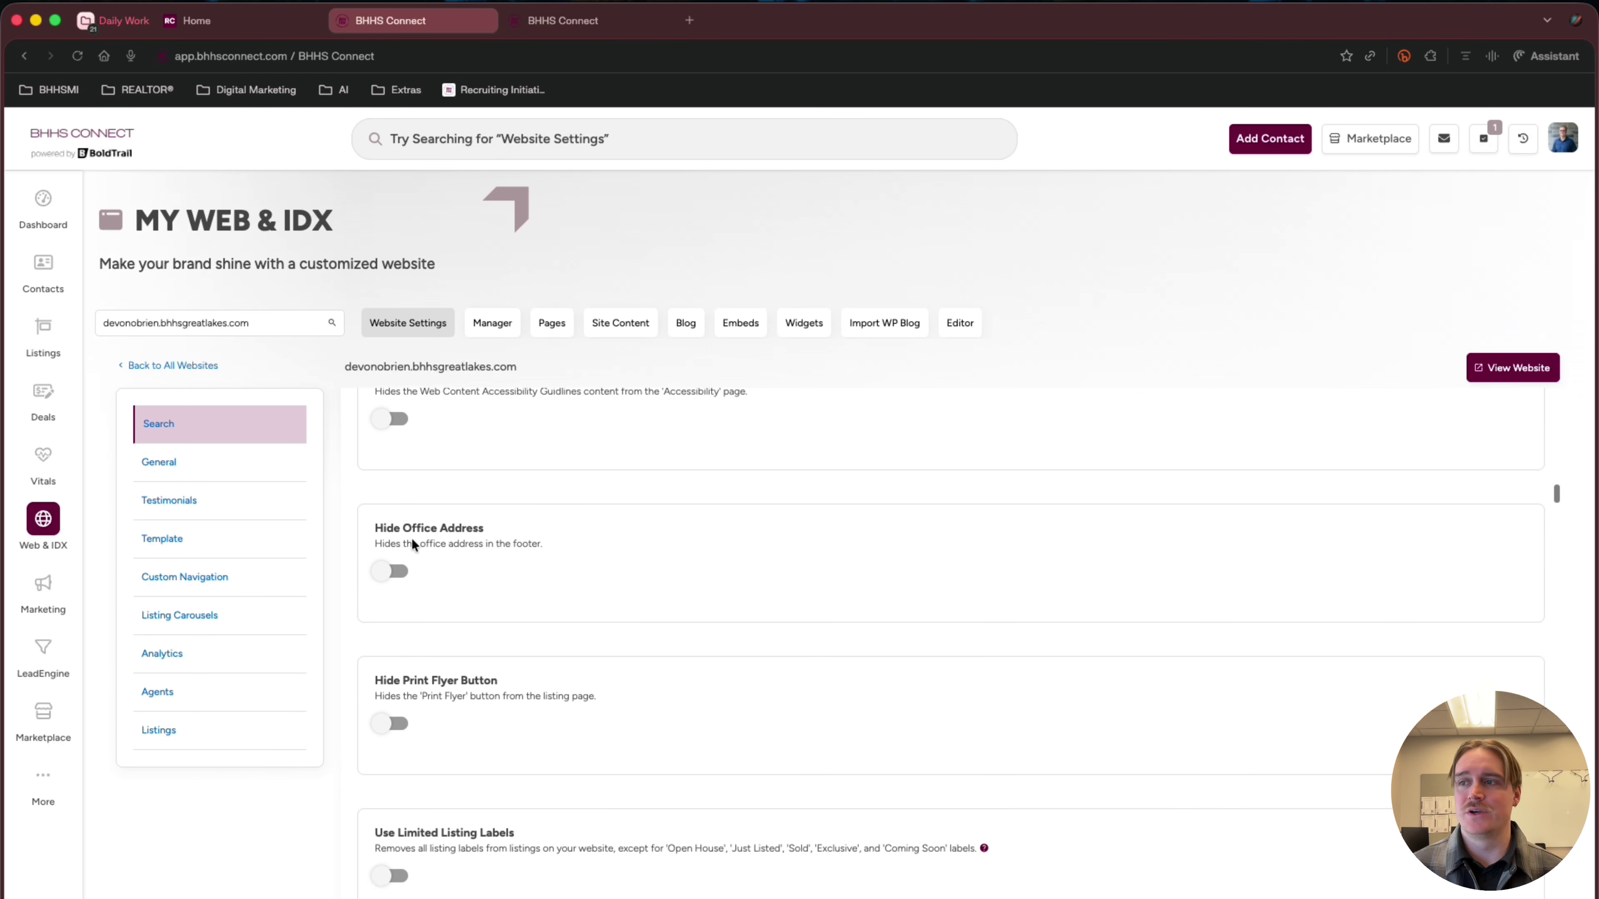
scroll(412, 542, up, 5)
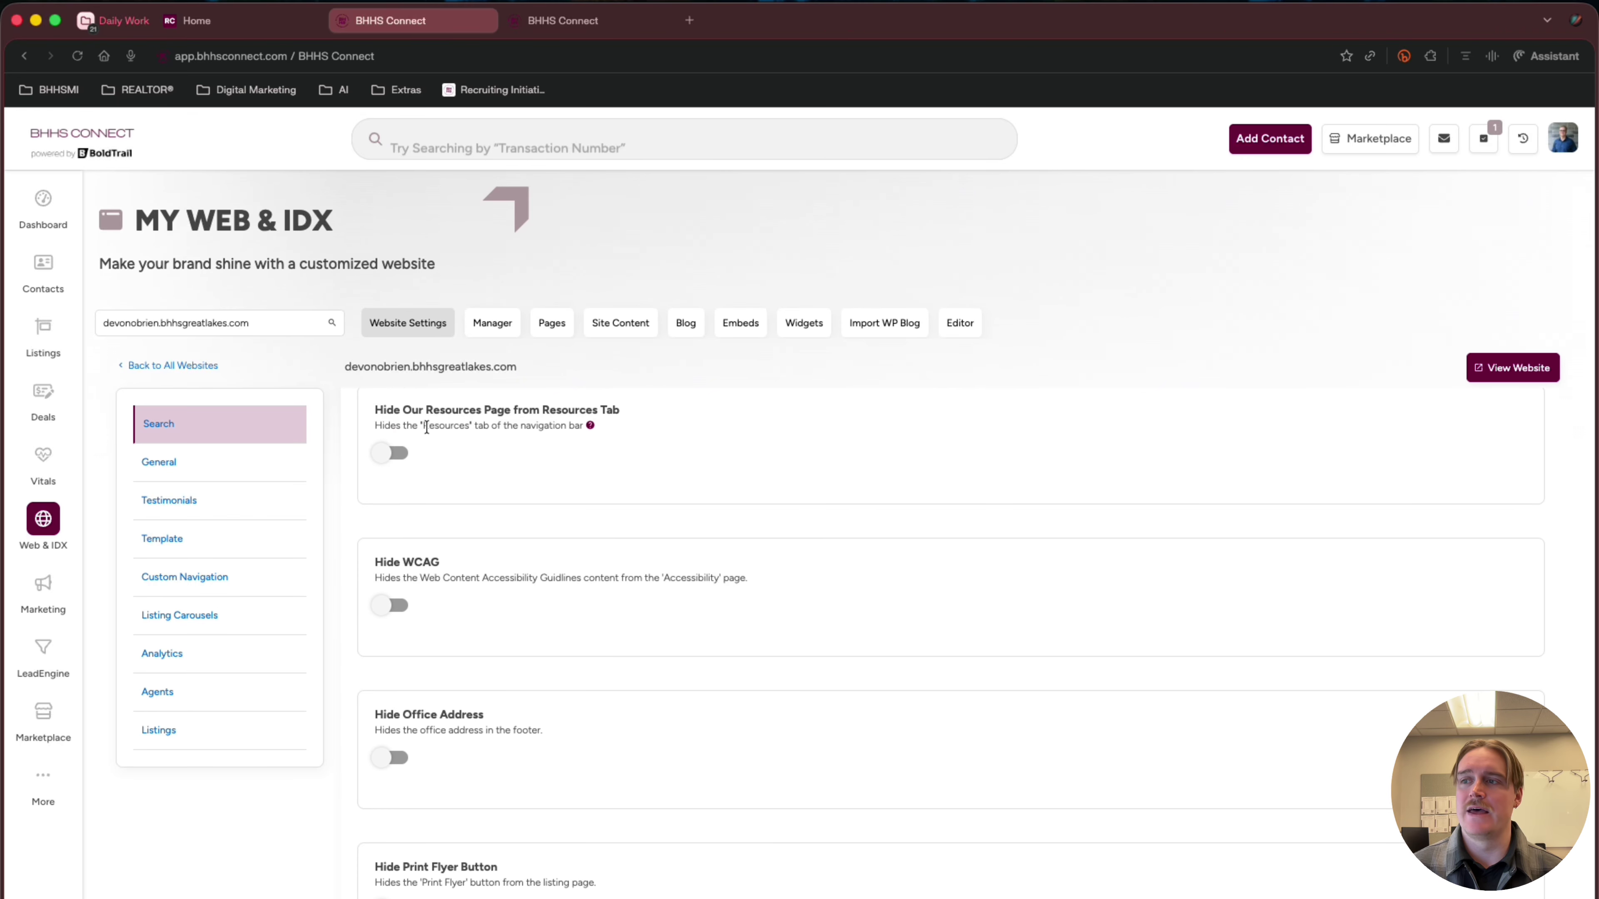
scroll(409, 455, down, 5)
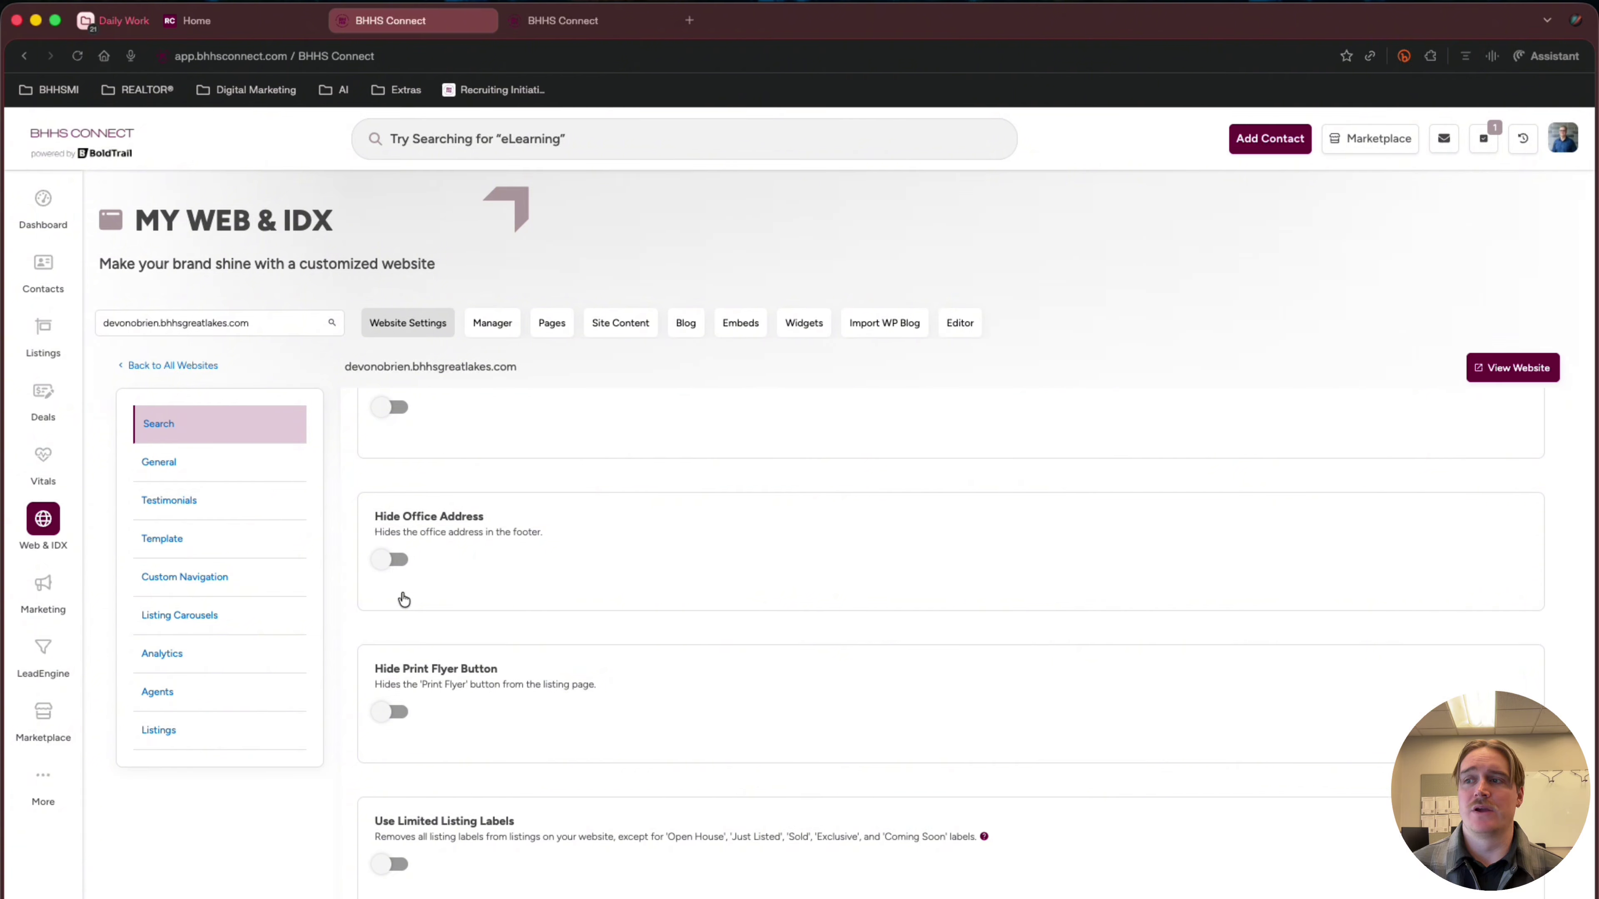
scroll(447, 645, down, 3)
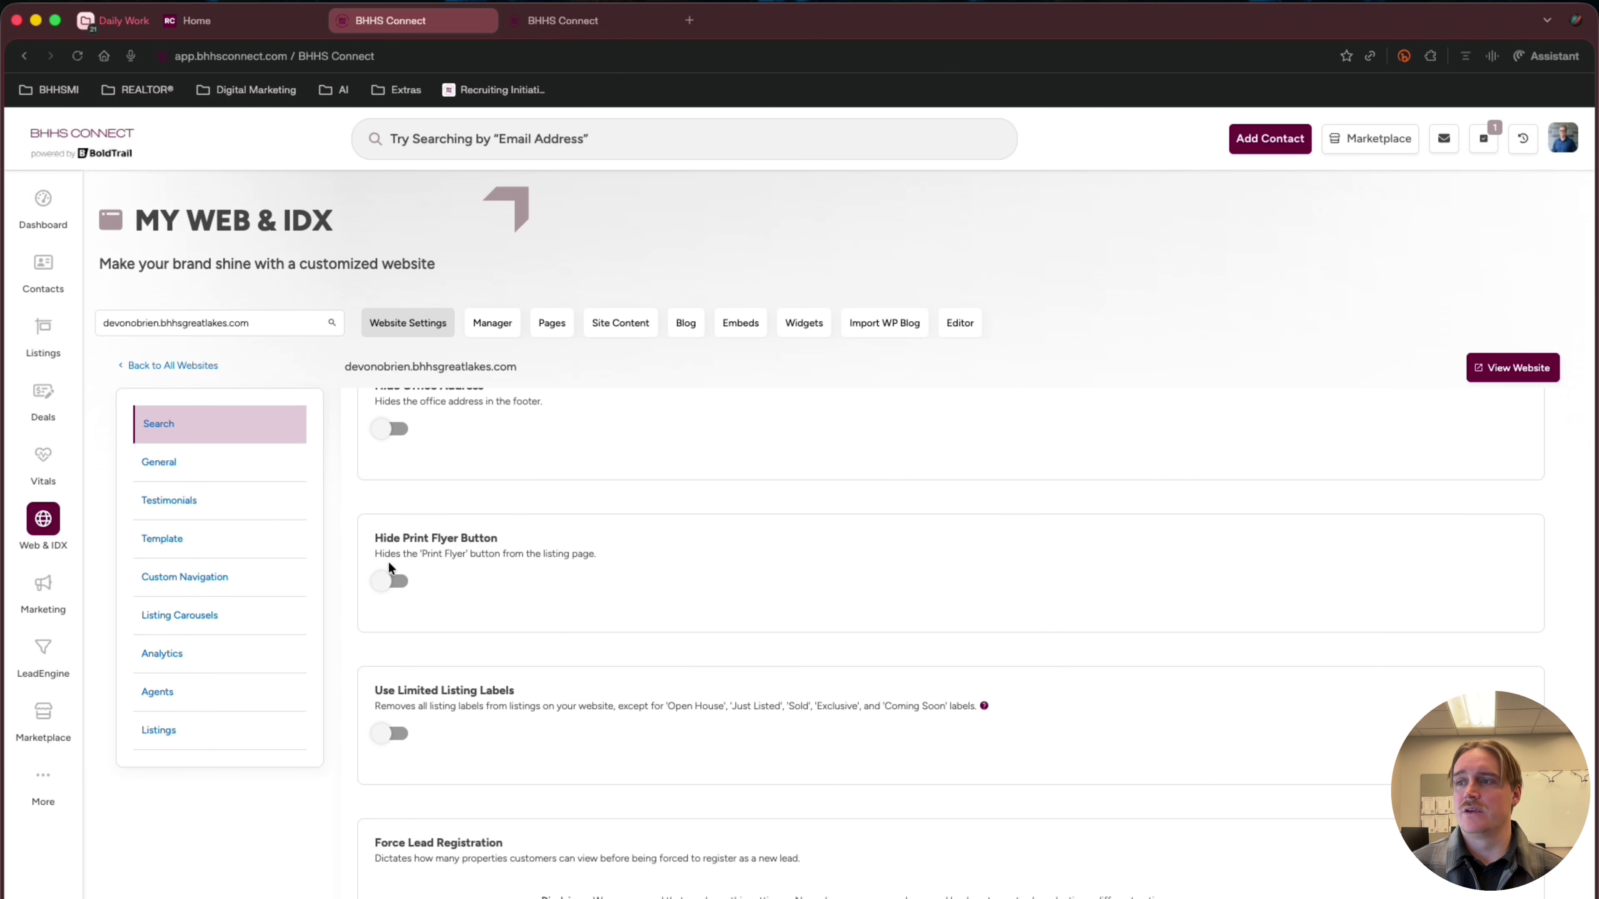
scroll(472, 617, down, 3)
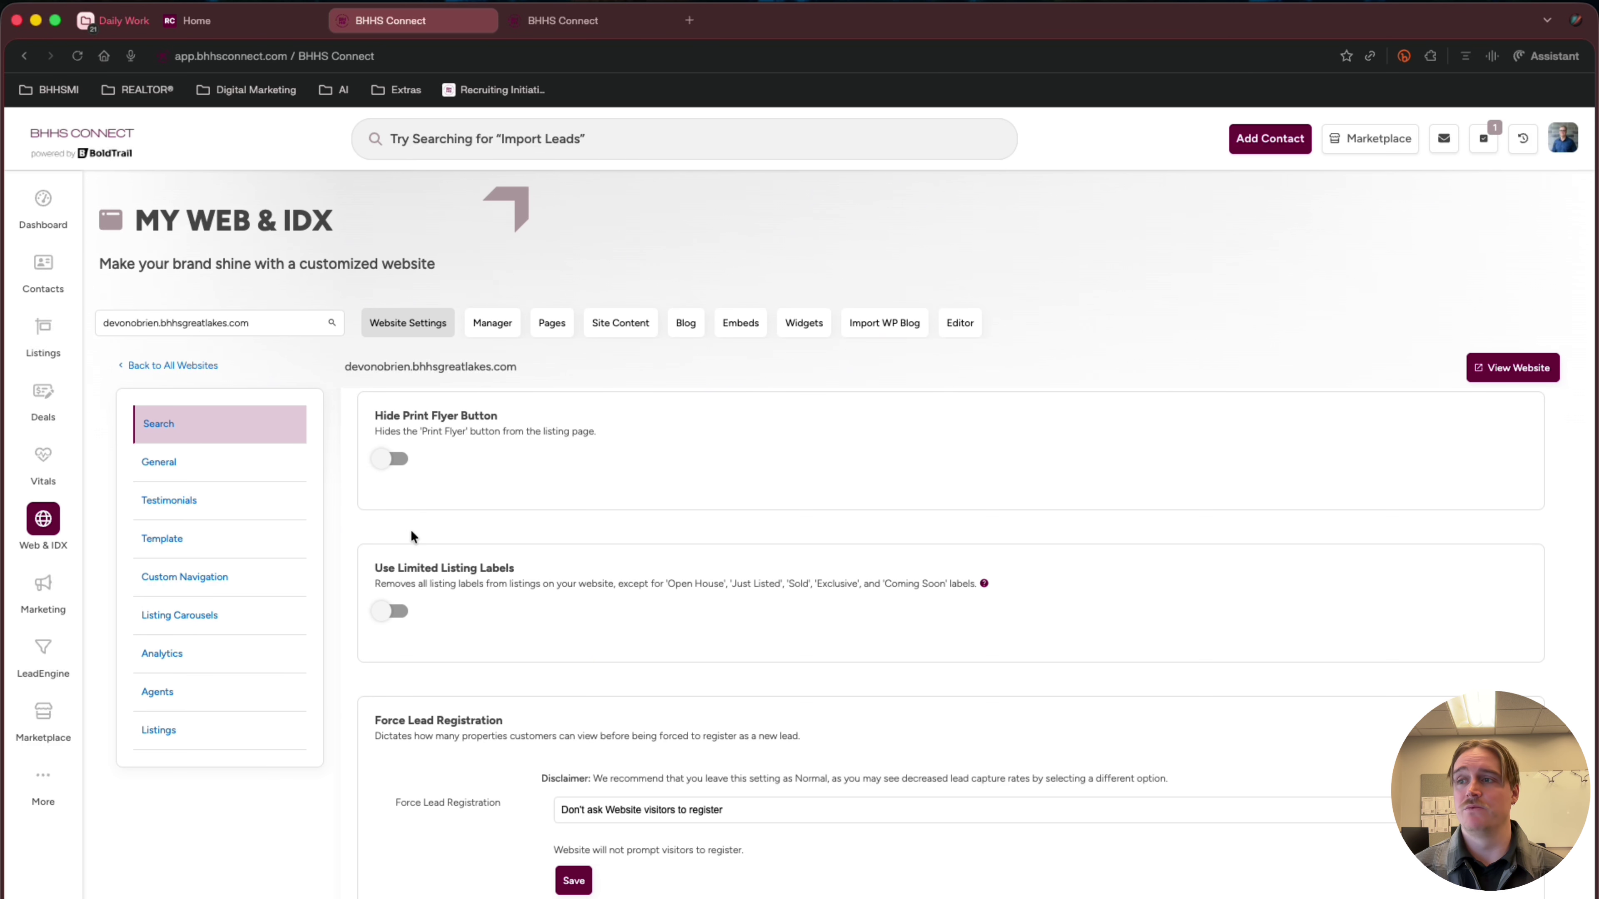
scroll(411, 532, down, 1)
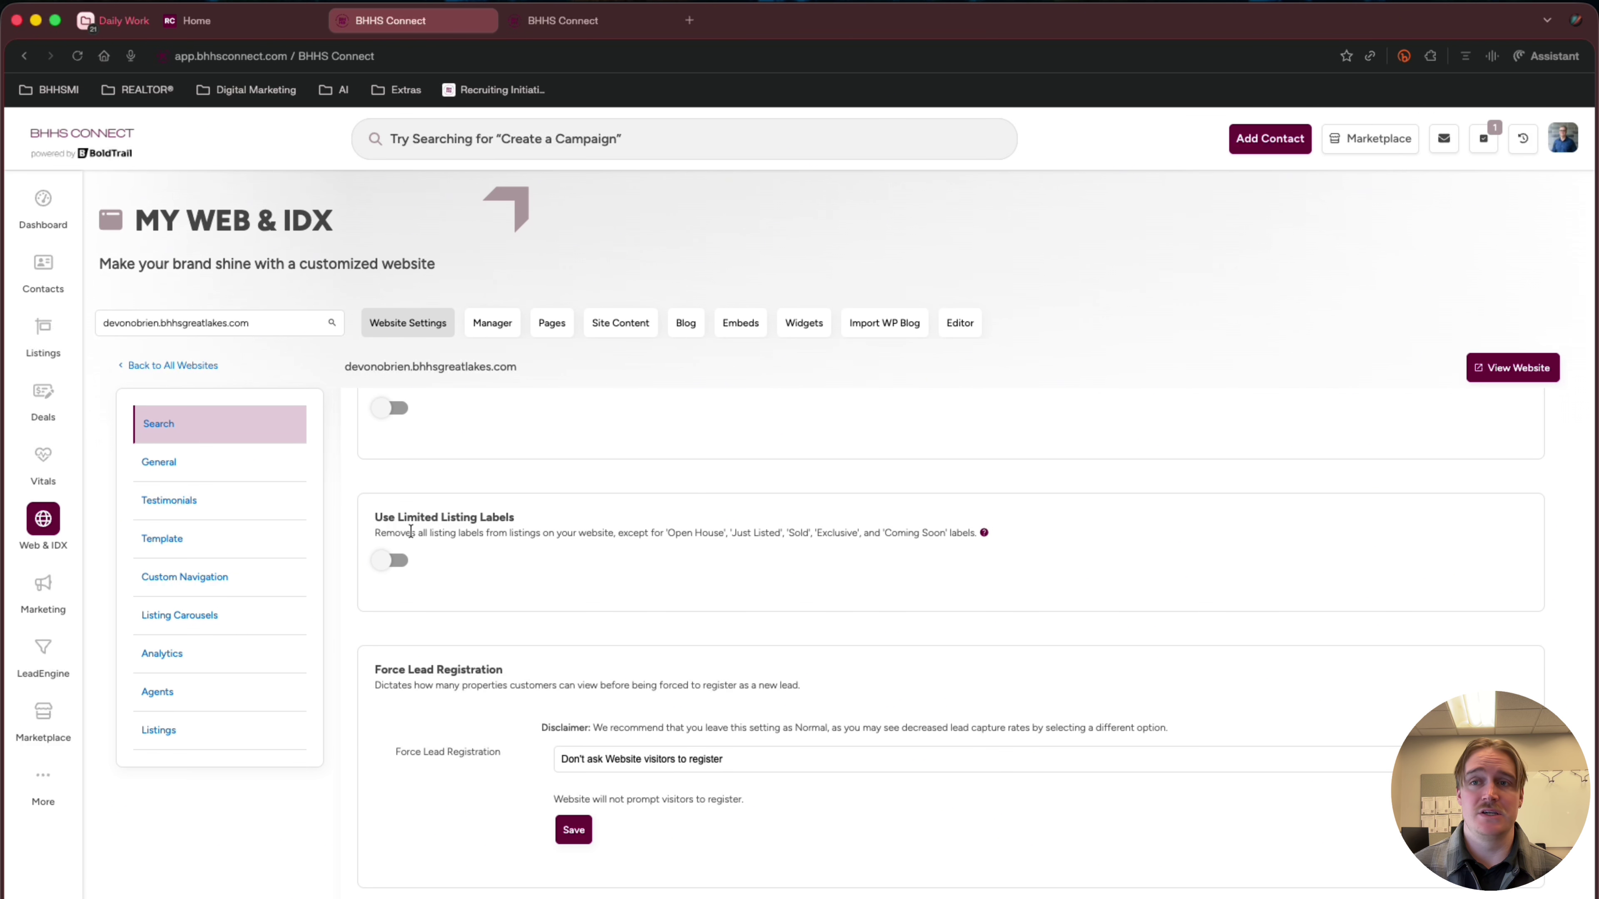
- Set Force Lead Registration to require registration after a specified number of property views, with 5 views before registration
scroll(490, 585, down, 3)
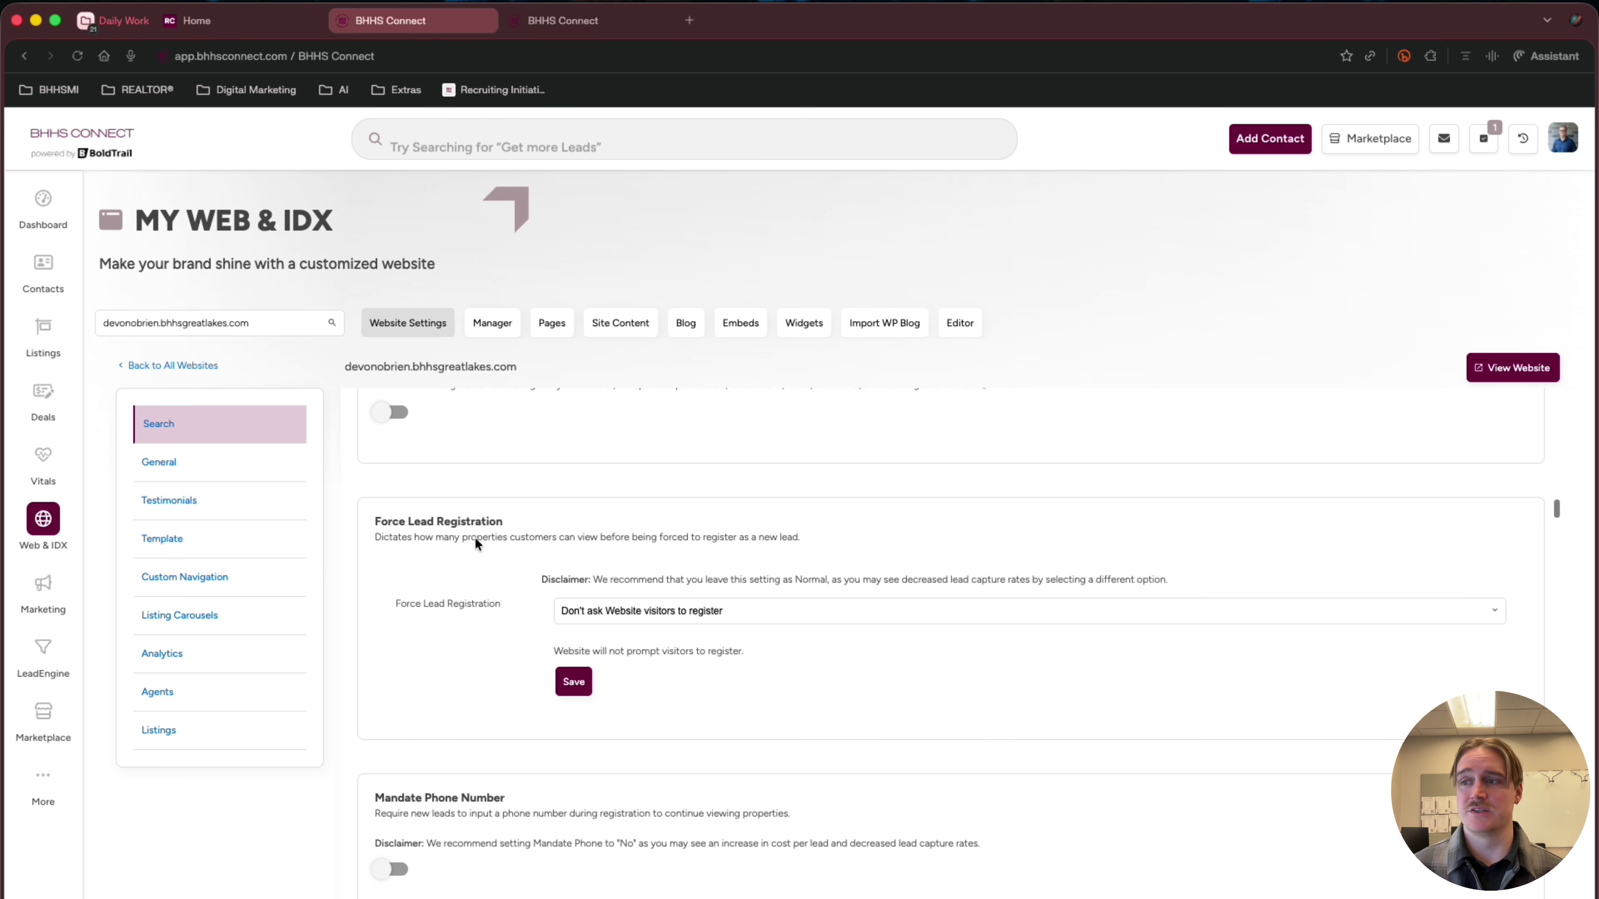
drag(503, 520, 389, 520)
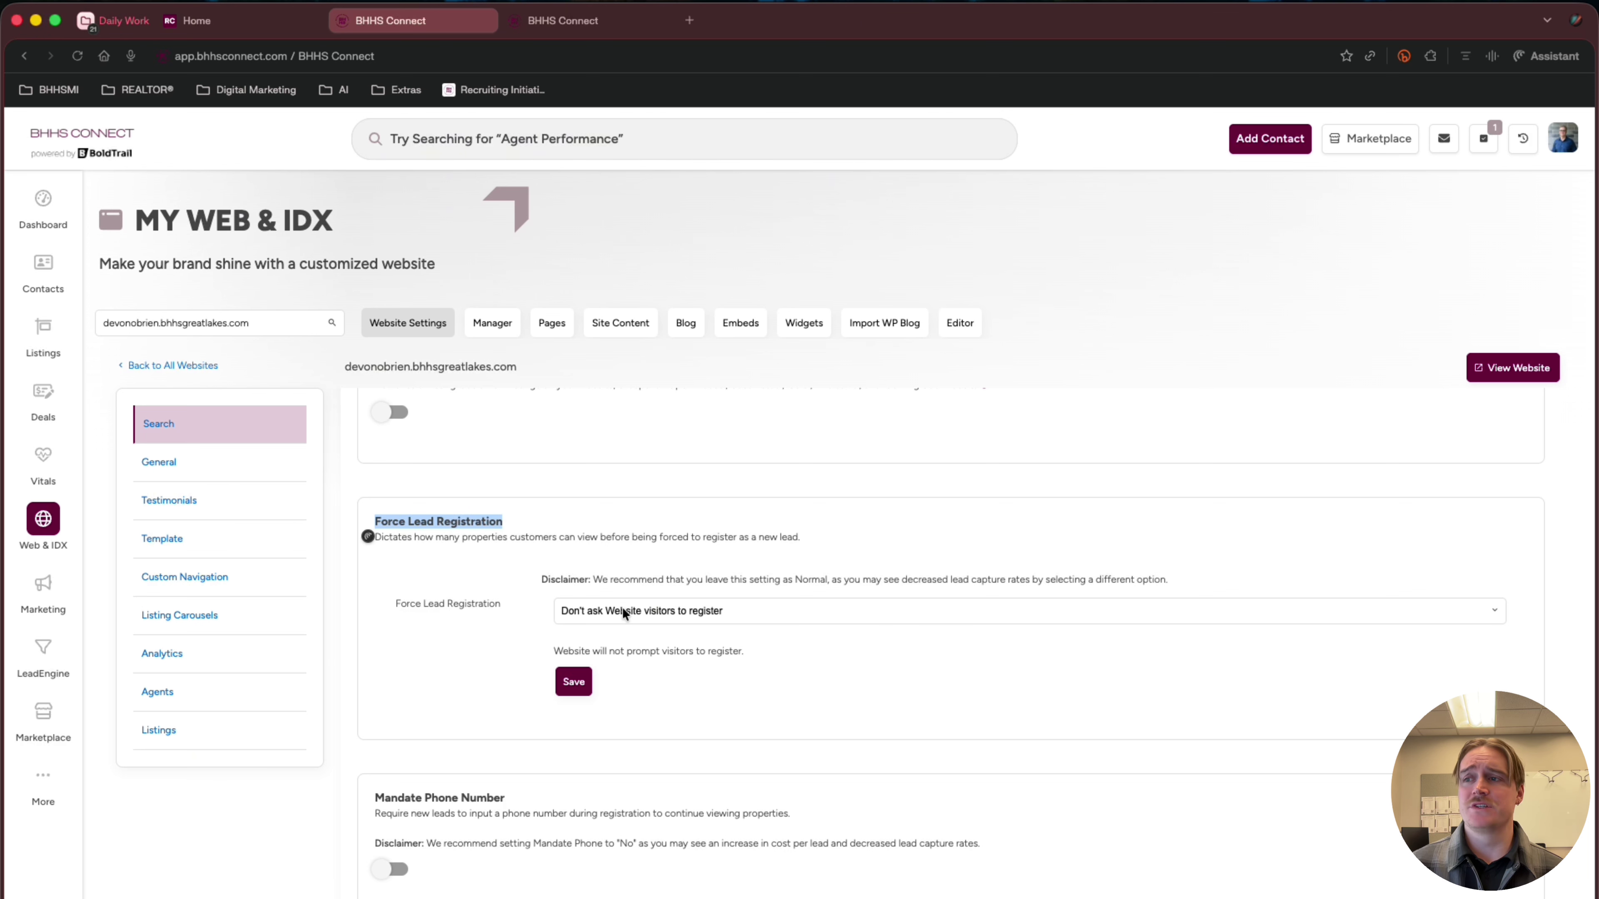
click(588, 562)
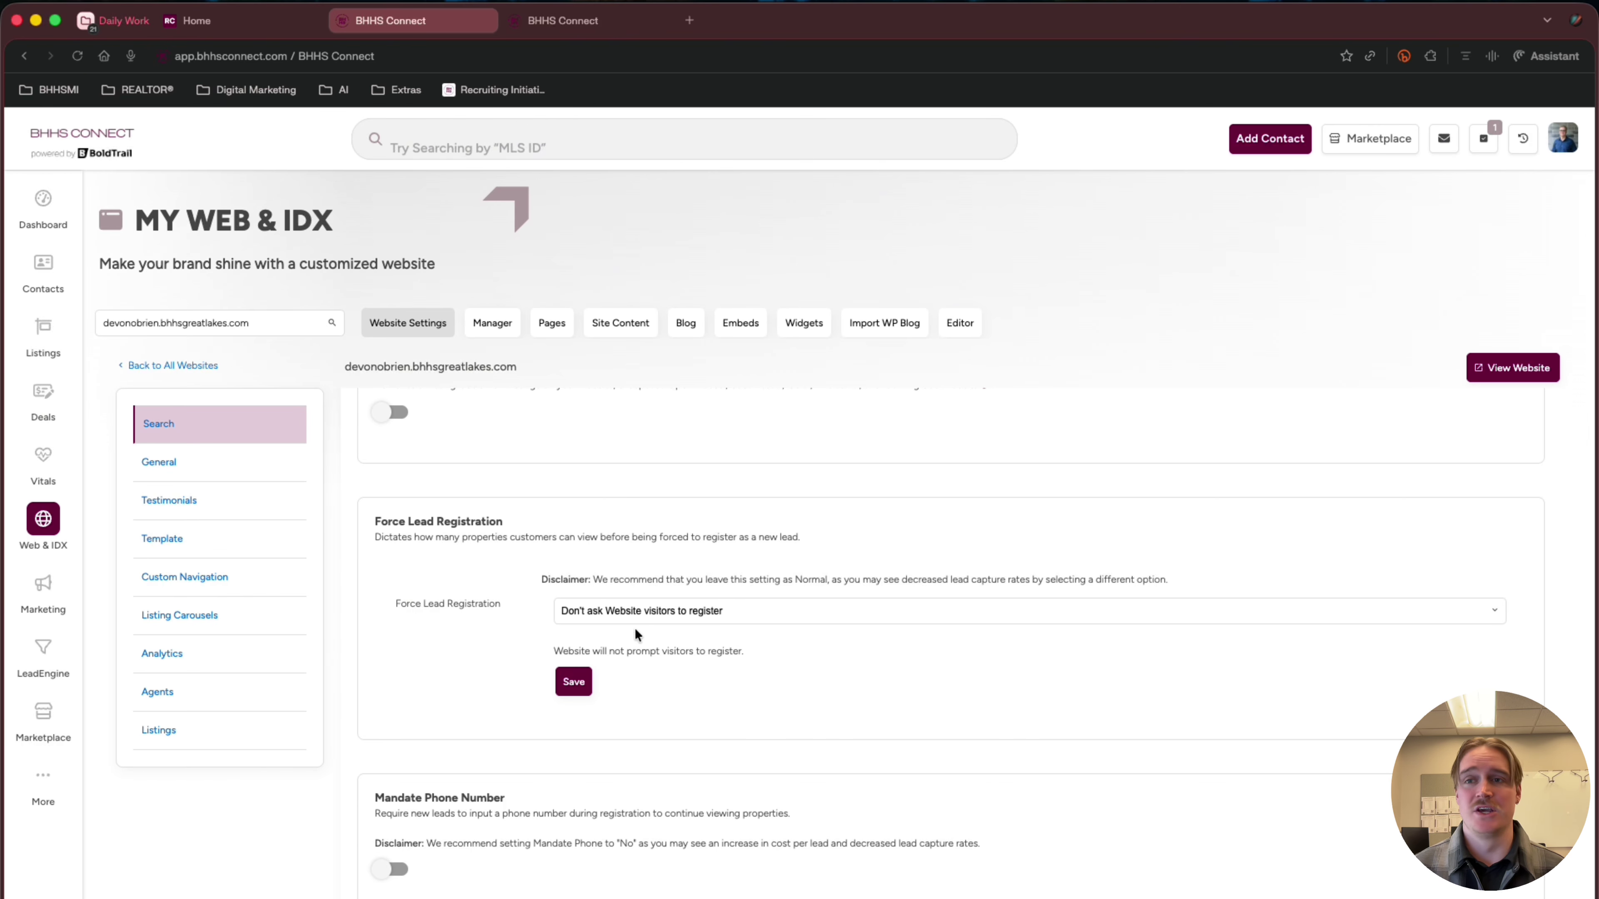
click(720, 616)
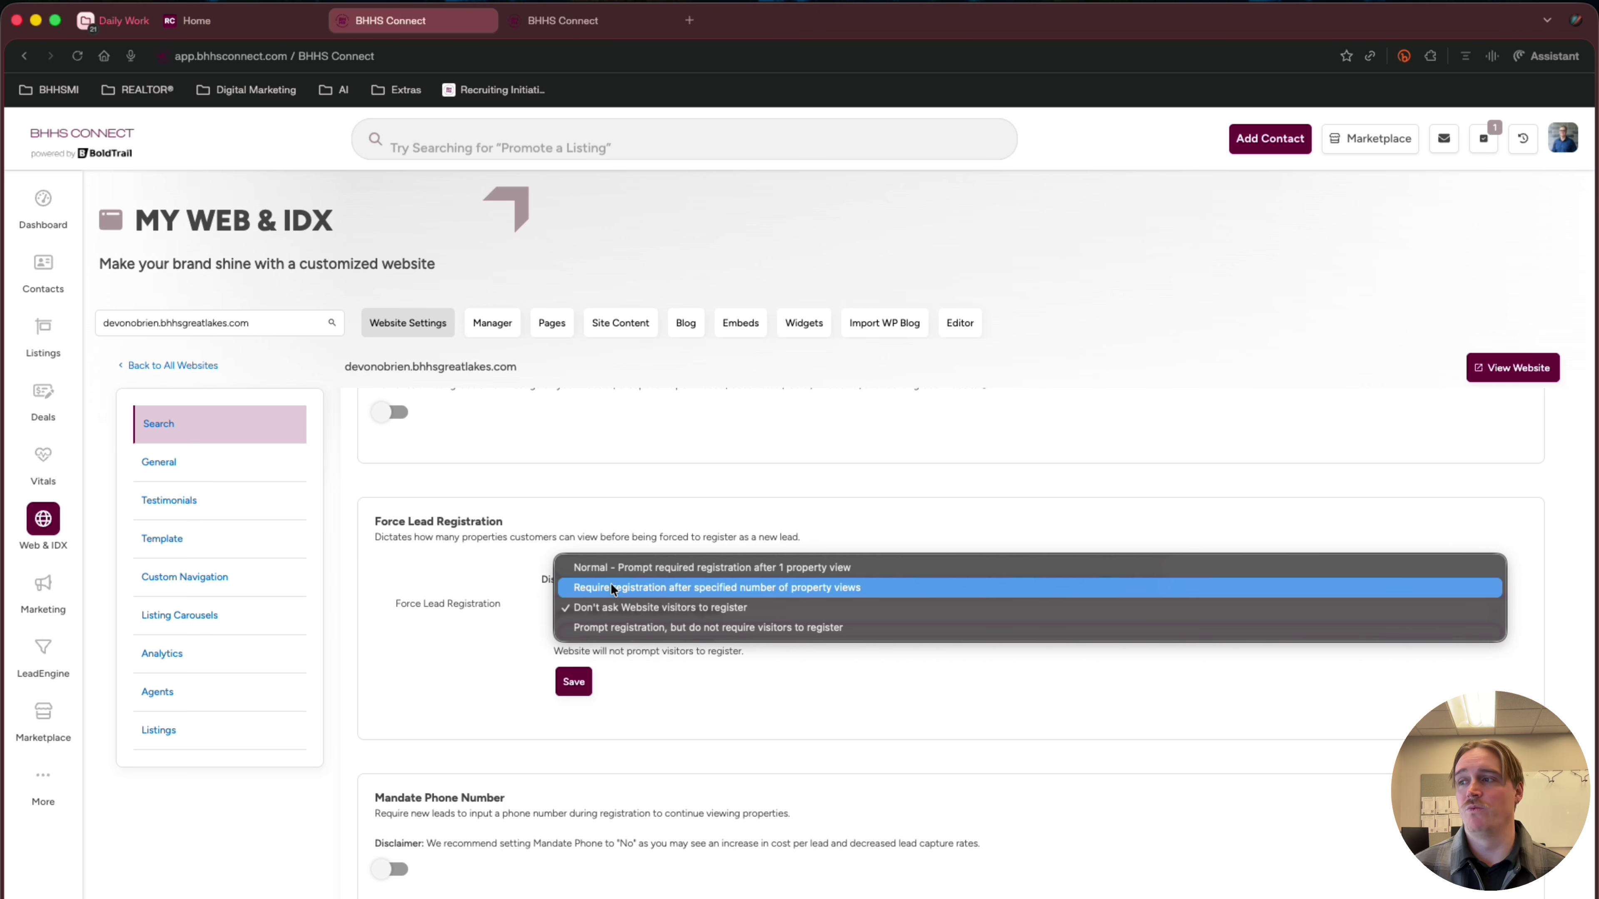
click(744, 590)
click(742, 687)
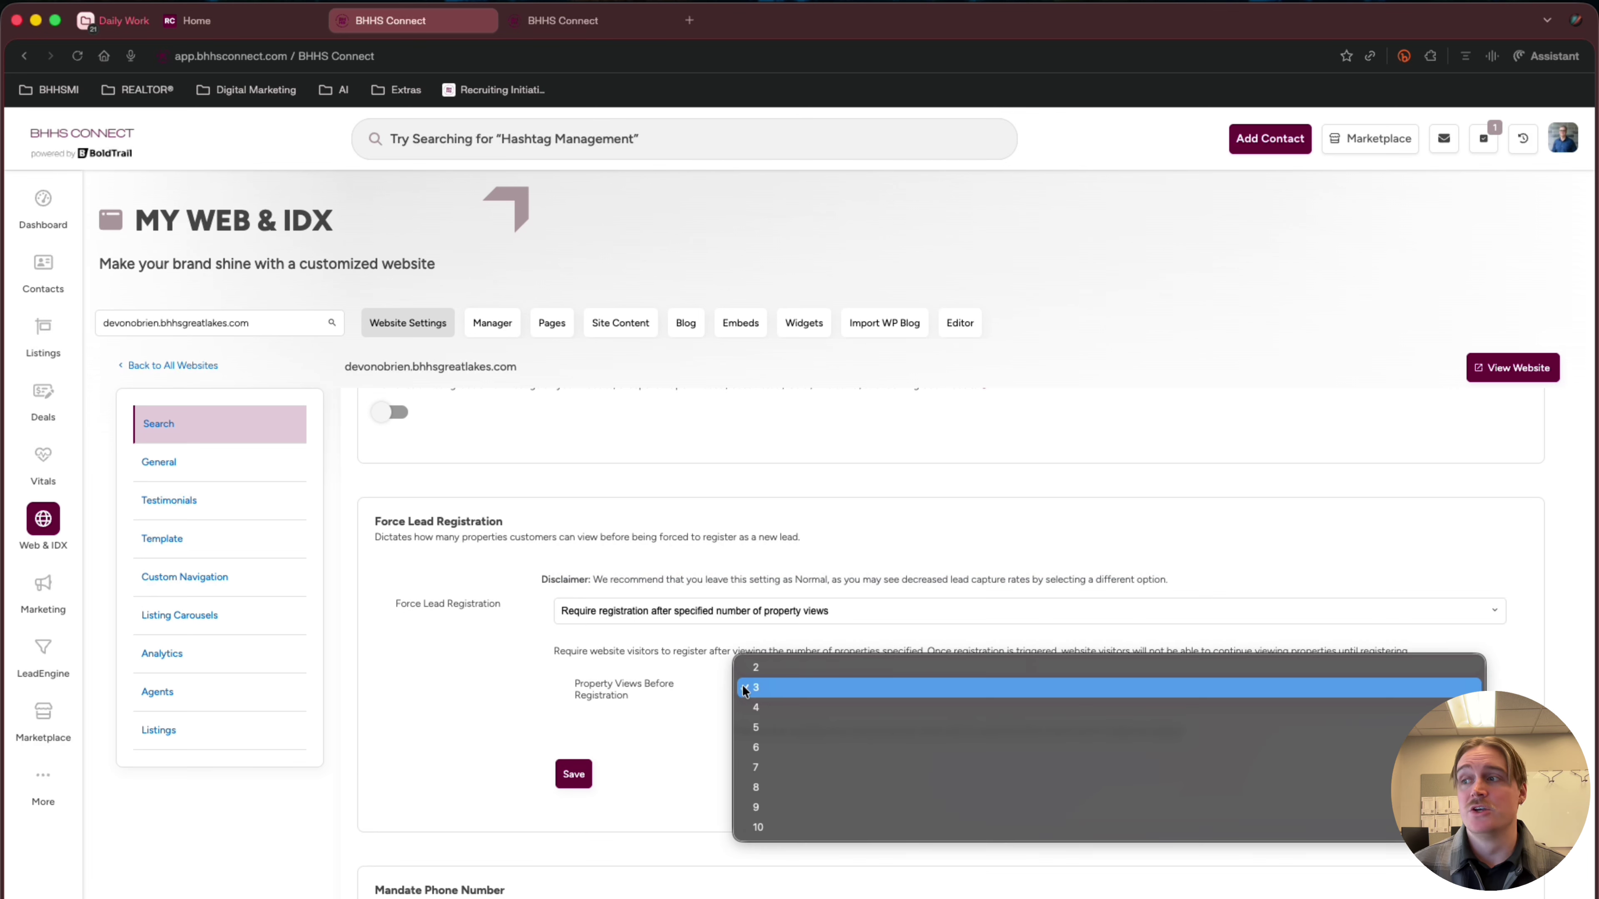
click(736, 686)
click(752, 693)
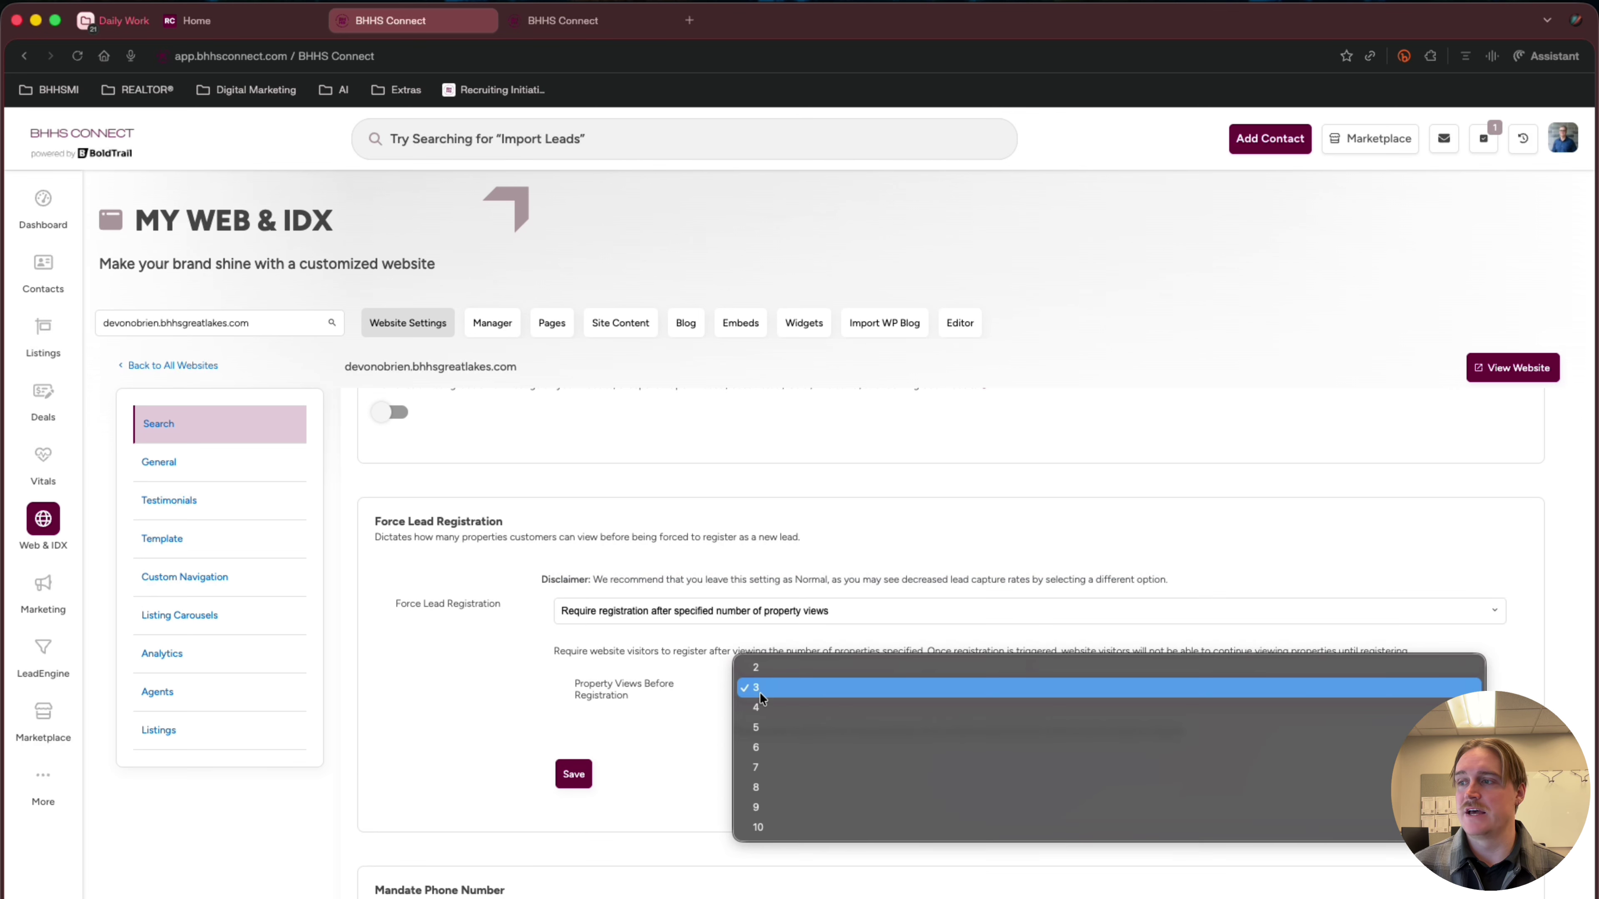
click(758, 729)
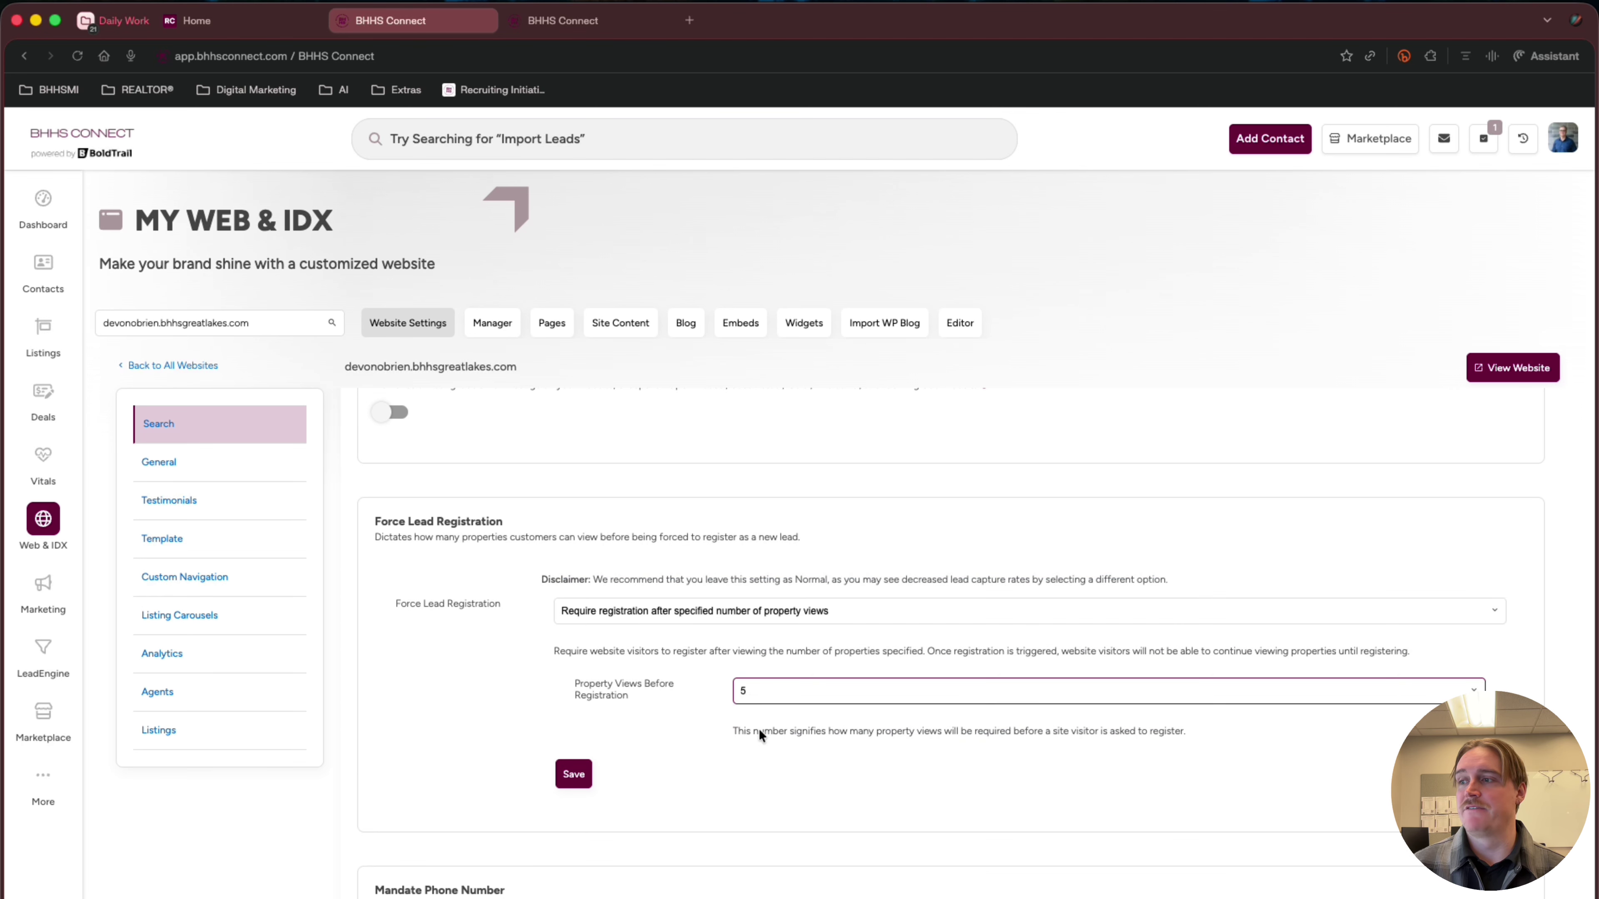
- Set Force Lead Registration to "Don't ask Website visitors to register" and save the setting
click(728, 603)
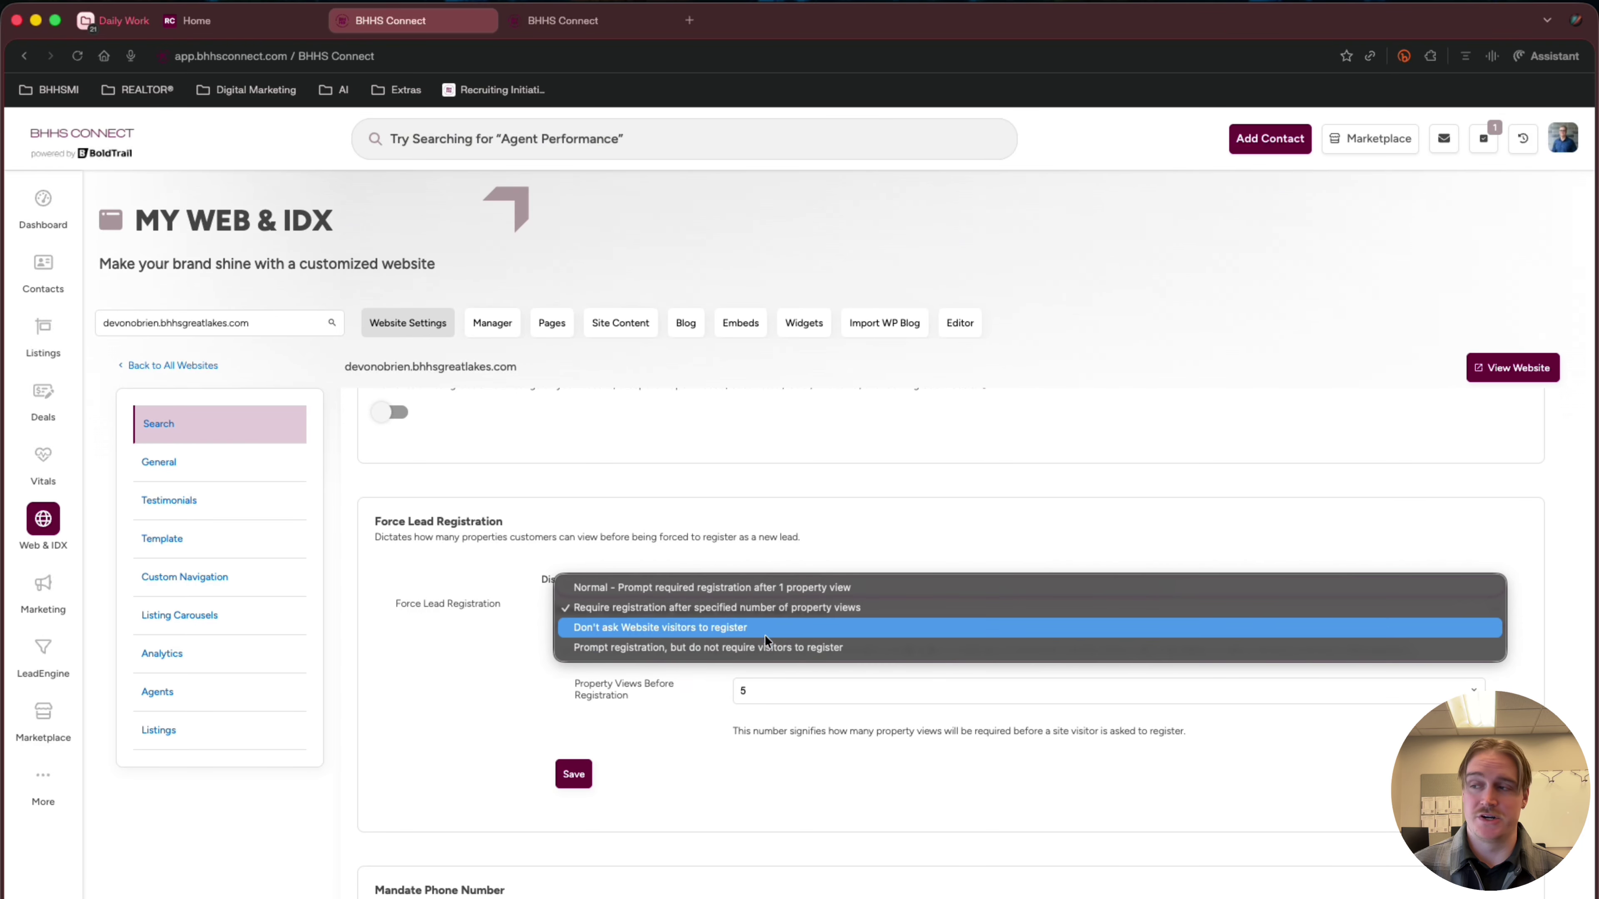
click(648, 627)
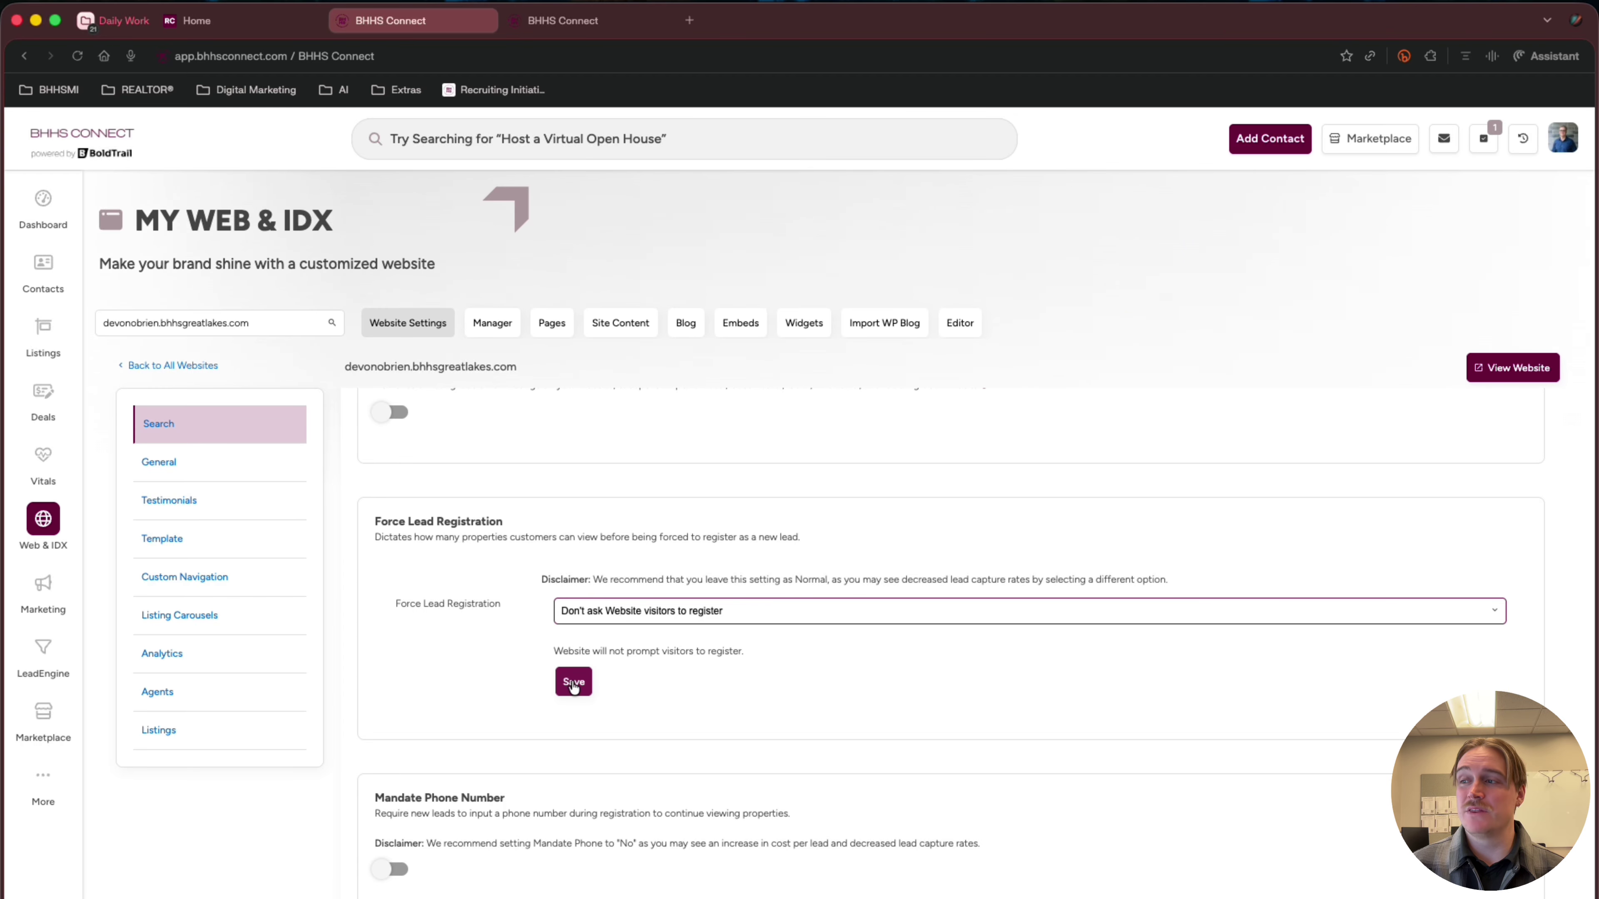
click(569, 681)
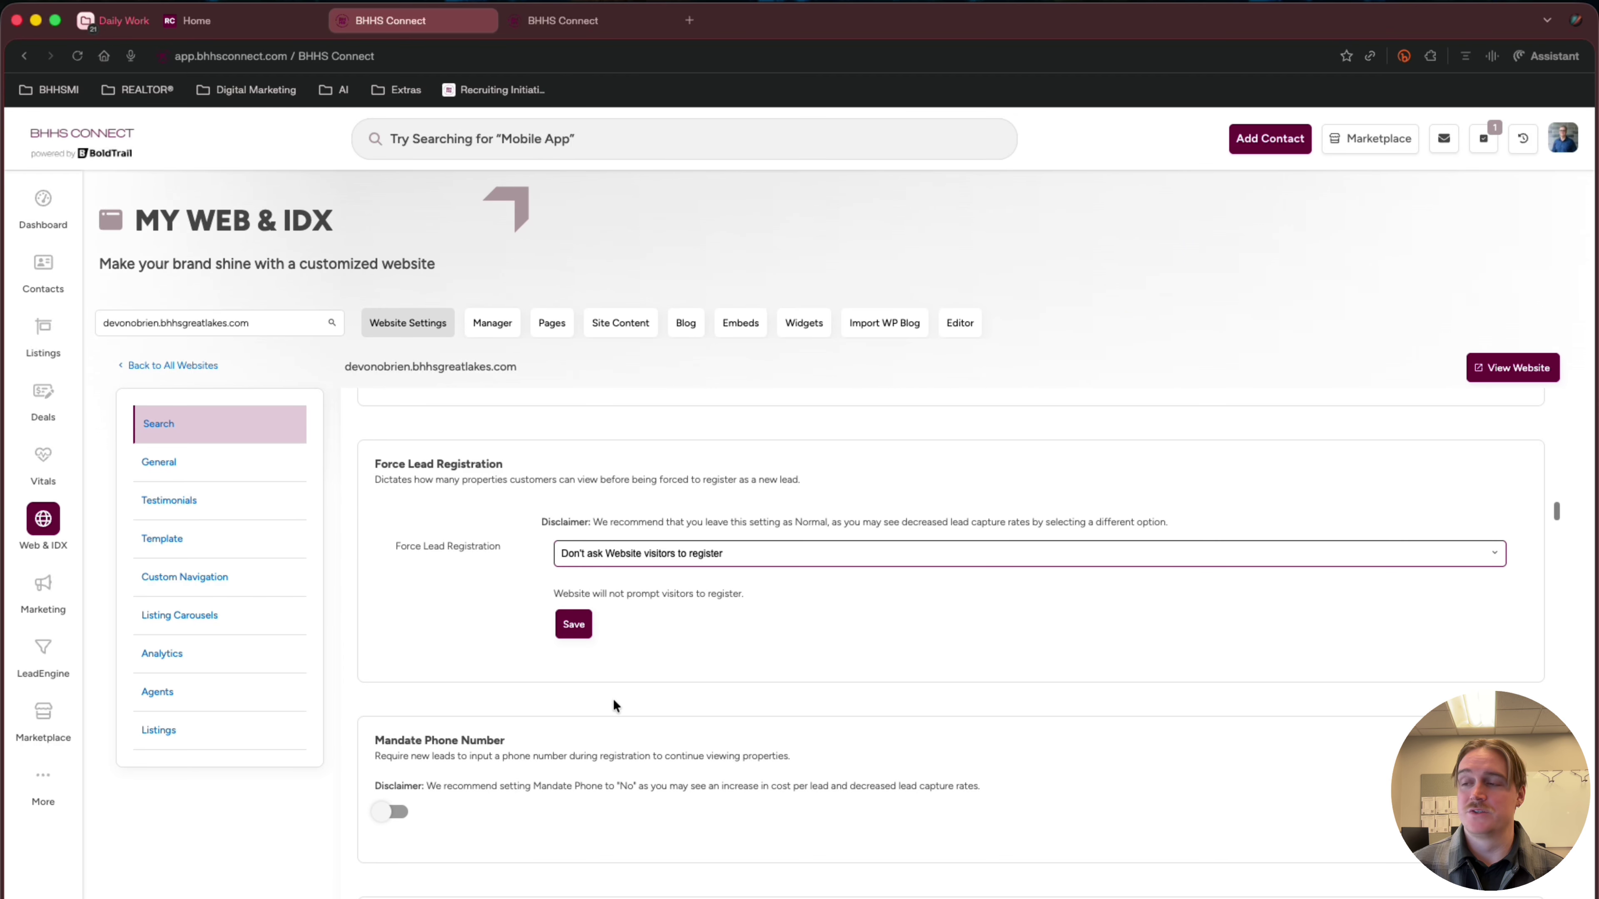
- Review the Mandate Phone Number setting for new lead registration, highlighting its heading
scroll(613, 698, down, 5)
scroll(613, 699, down, 2)
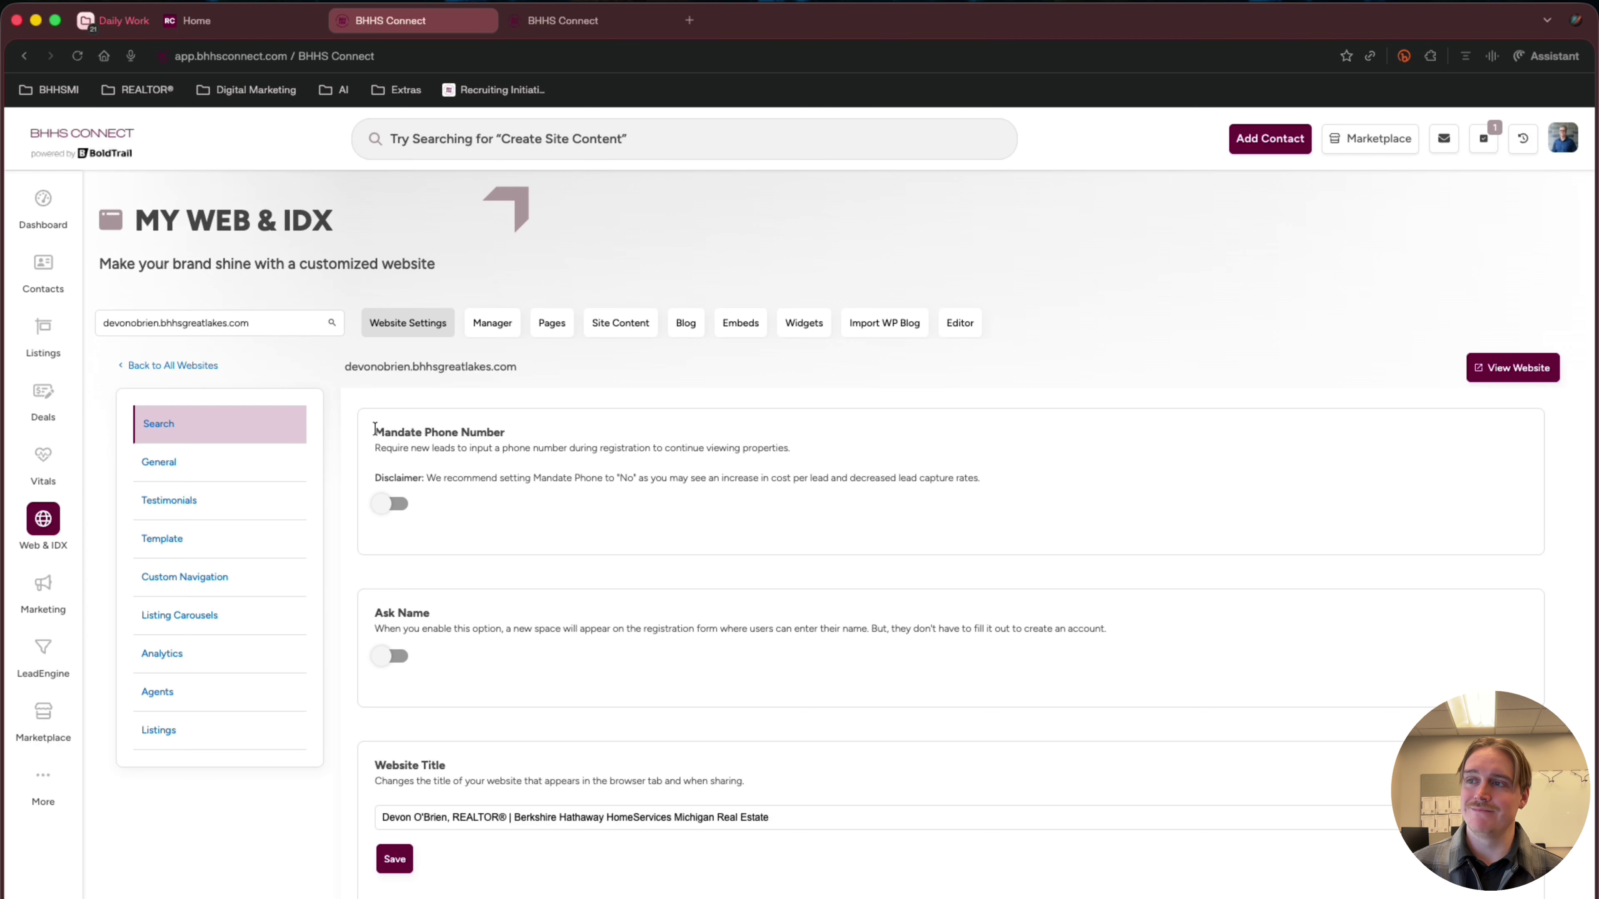
drag(375, 428, 510, 431)
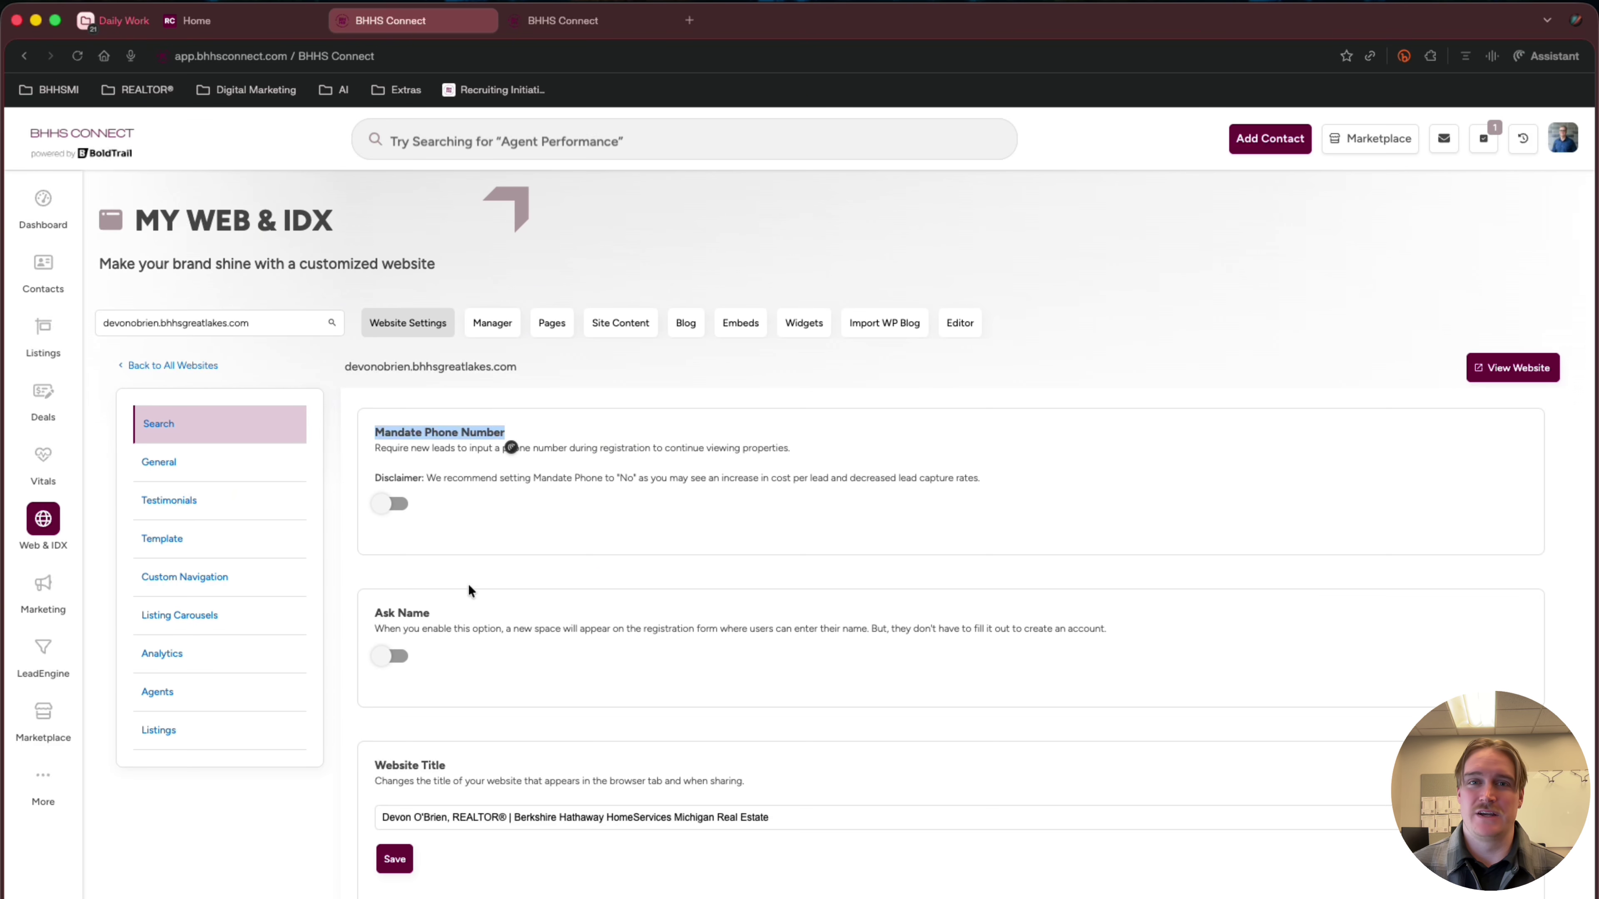
- Review the Ask Name setting for the registration form alongside the neighbouring Mandate Phone Number and Force Lead Registration settings
scroll(544, 648, down, 3)
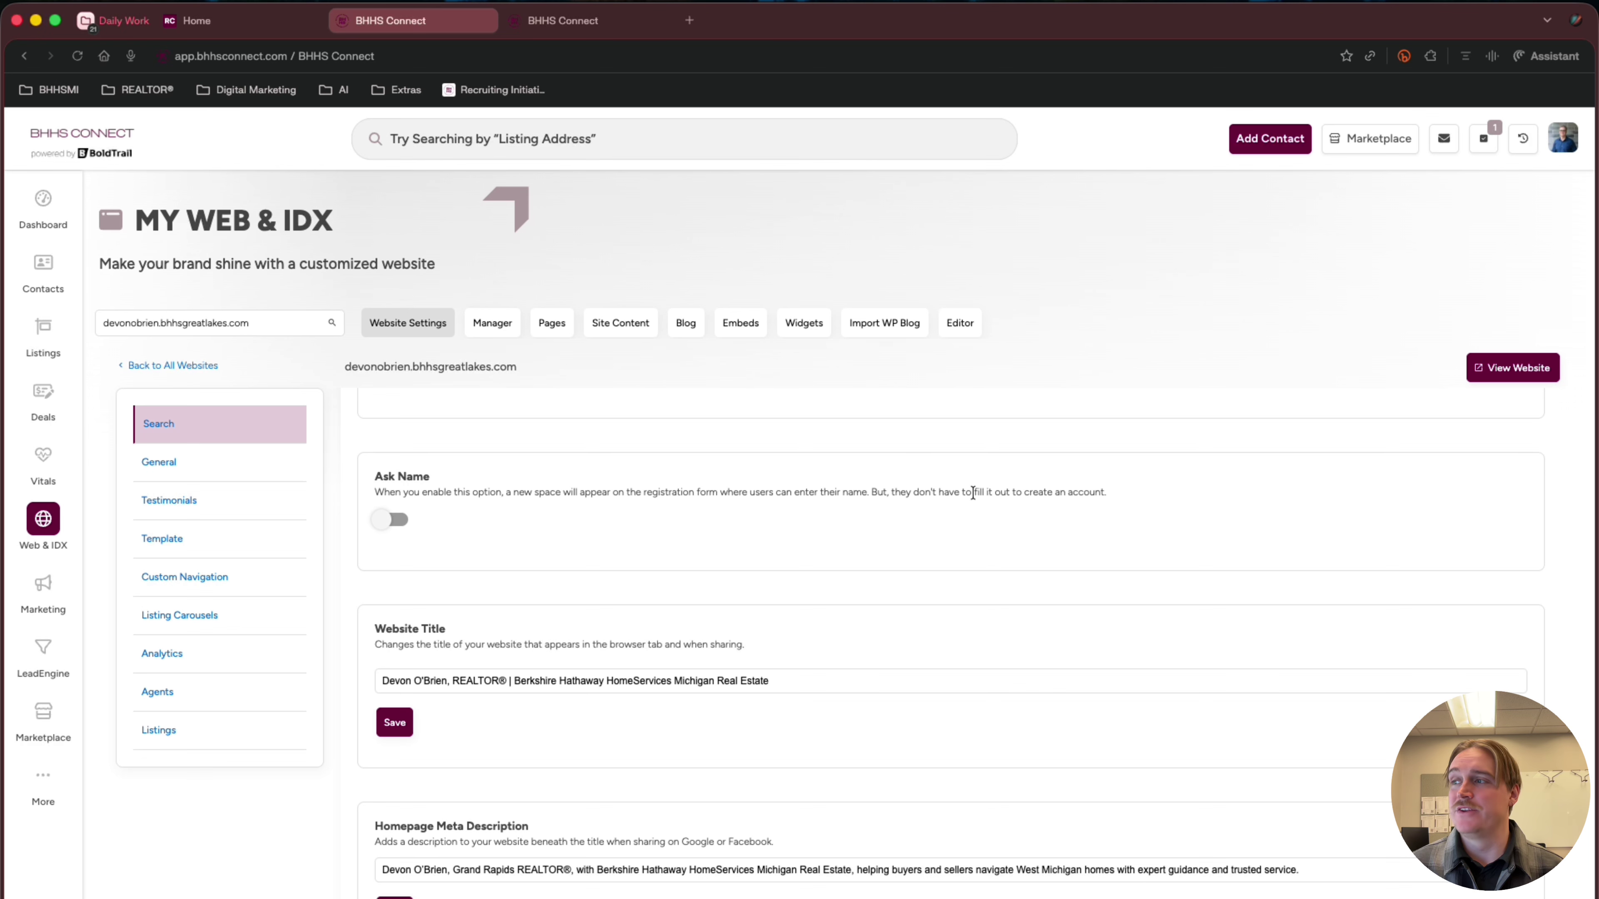
scroll(409, 535, down, 3)
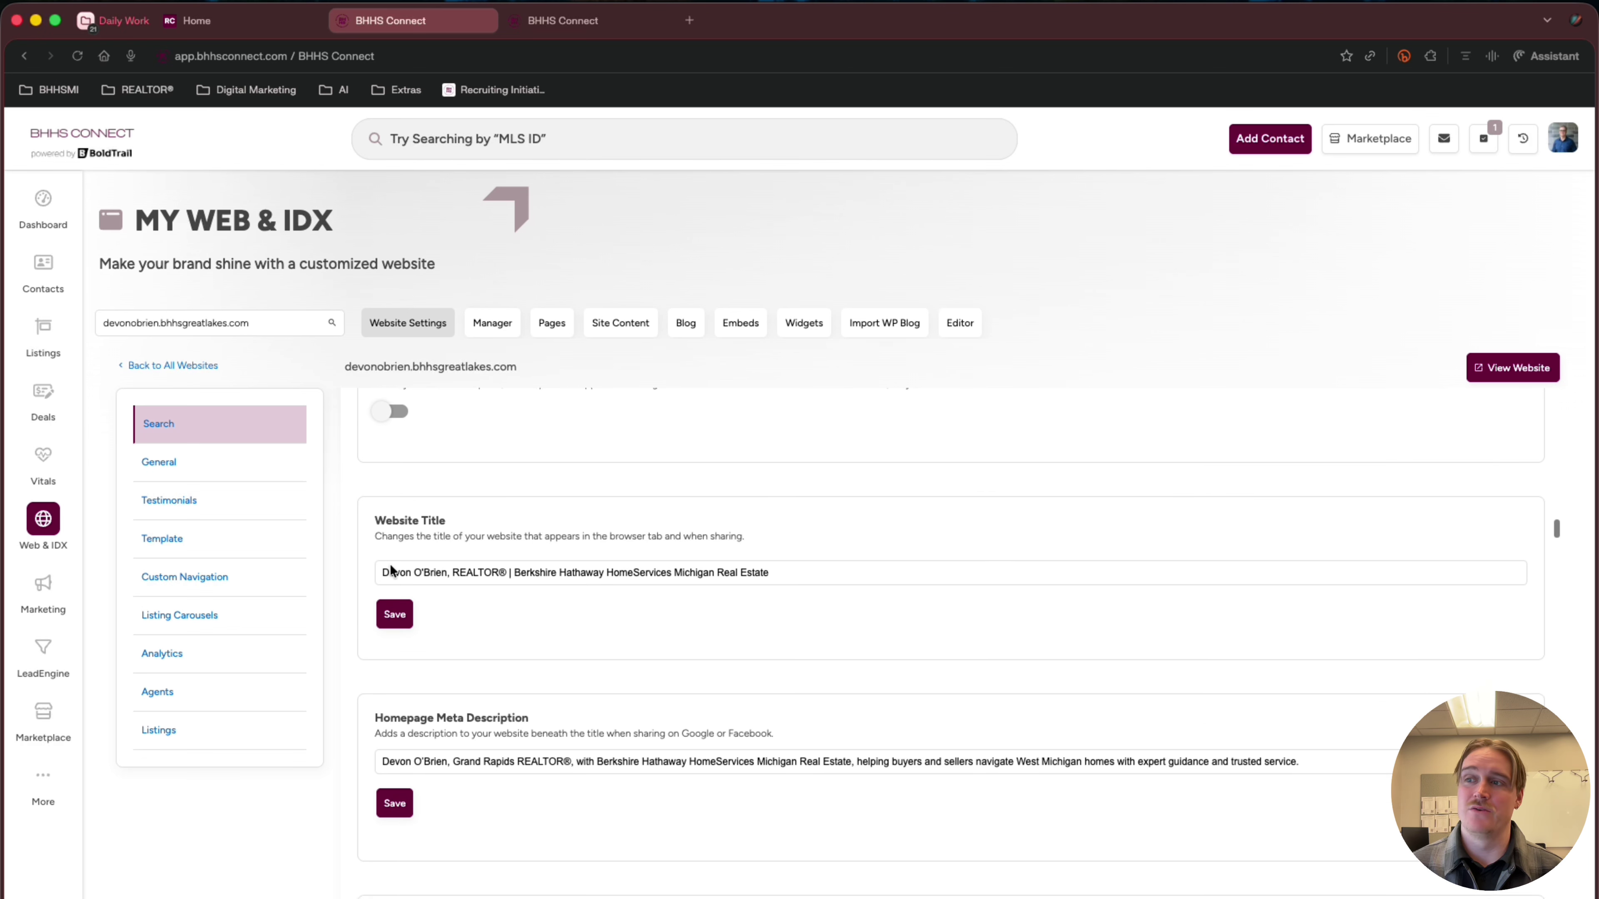
scroll(409, 567, up, 8)
scroll(493, 542, down, 2)
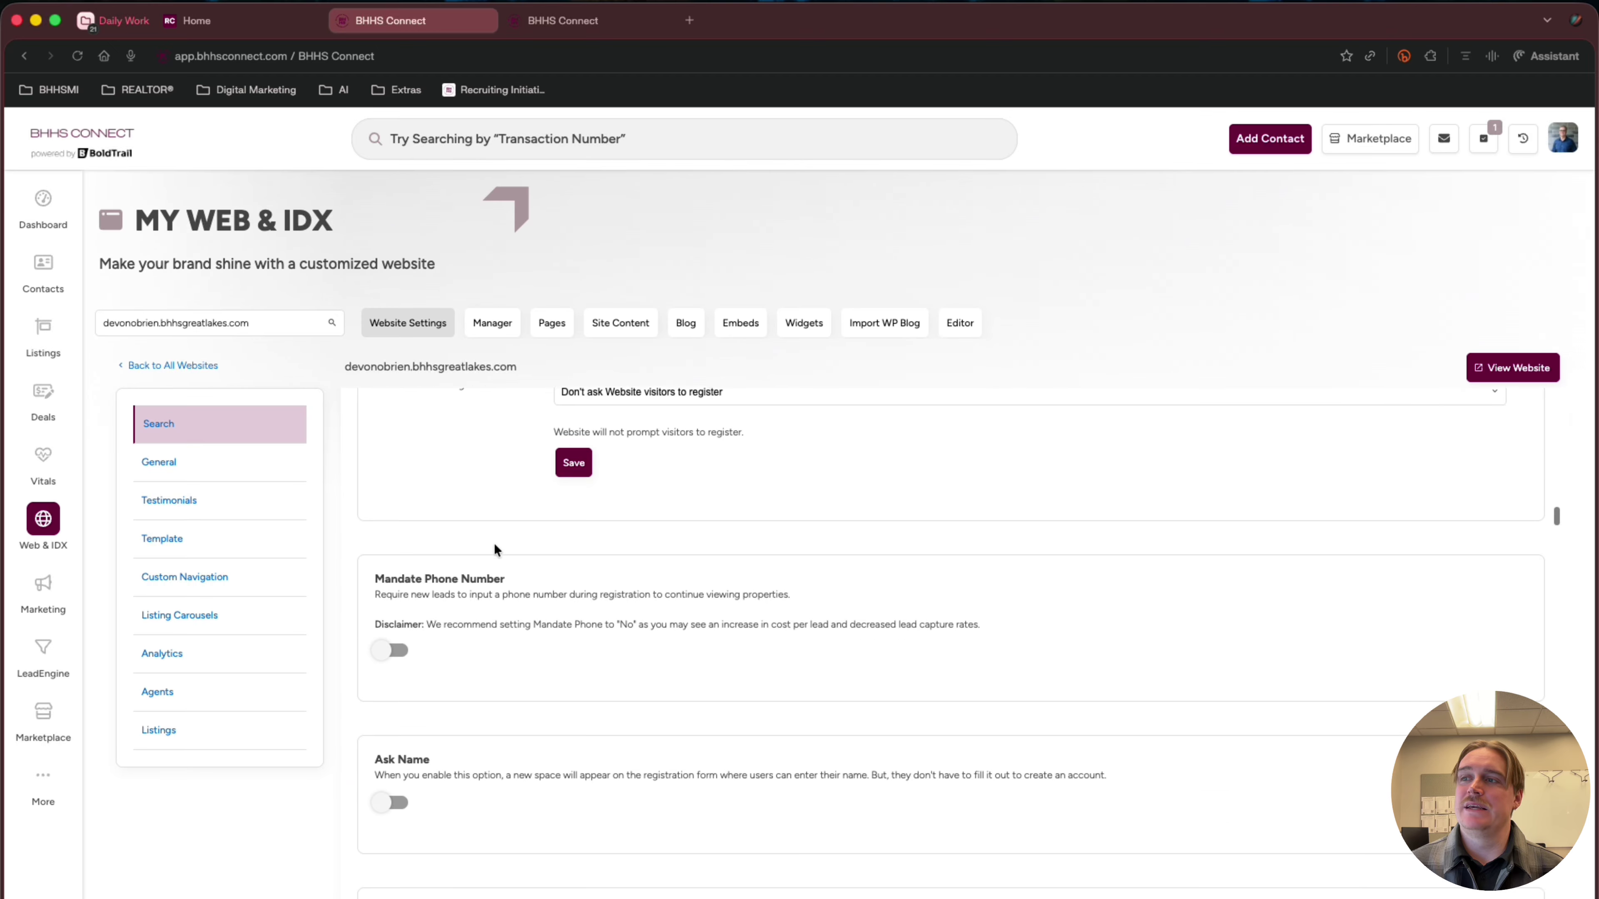
scroll(493, 546, down, 6)
scroll(494, 546, up, 12)
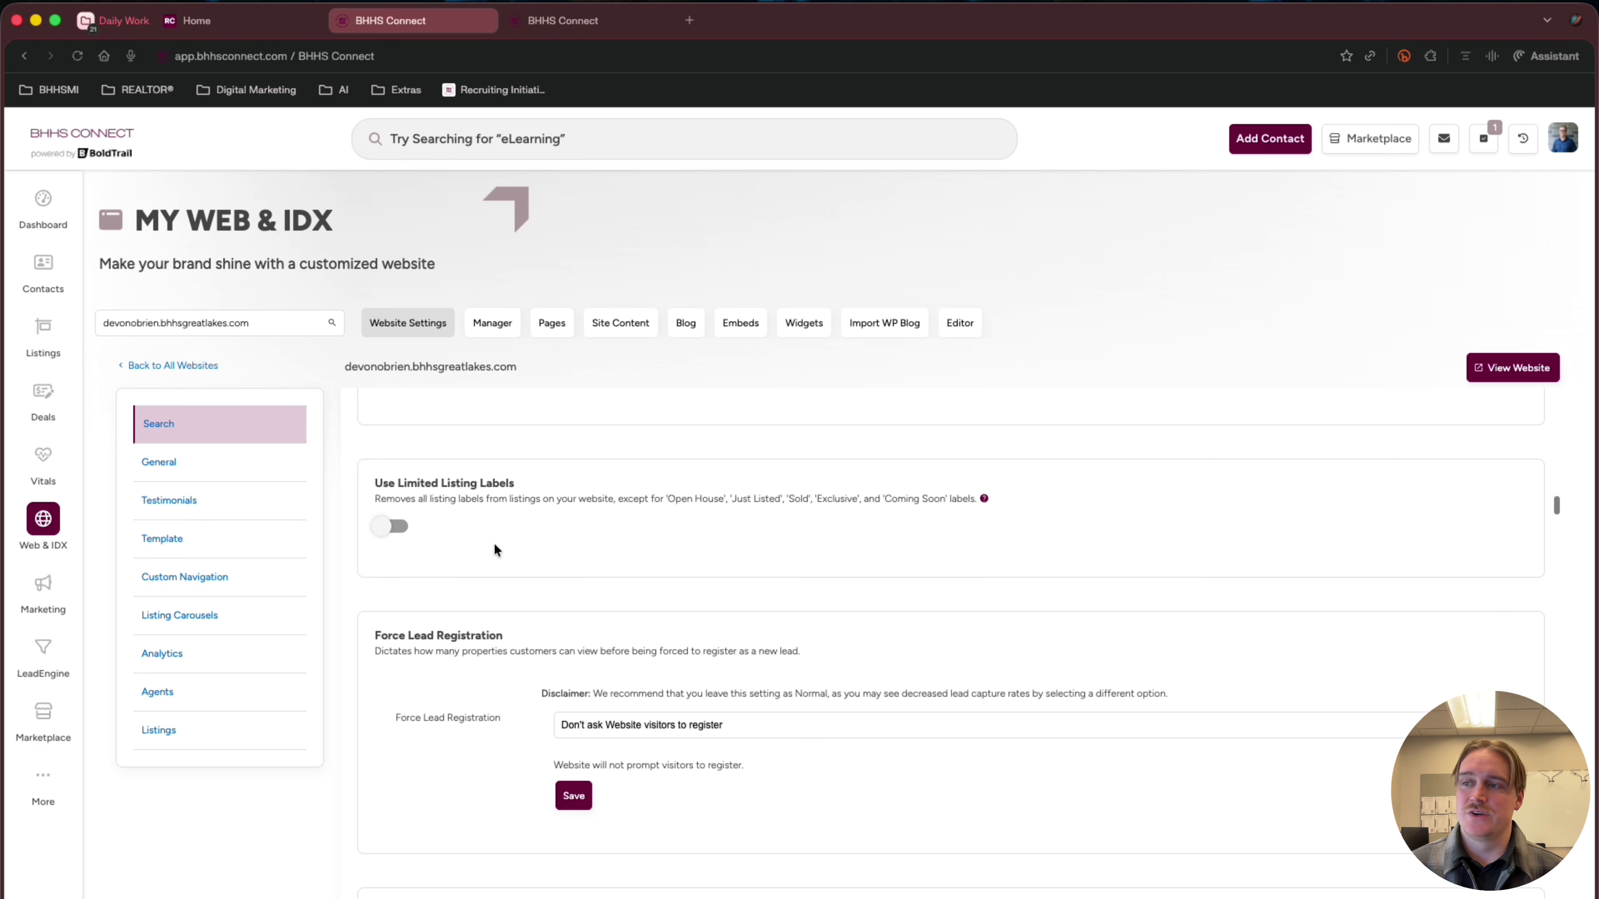
scroll(495, 549, down, 9)
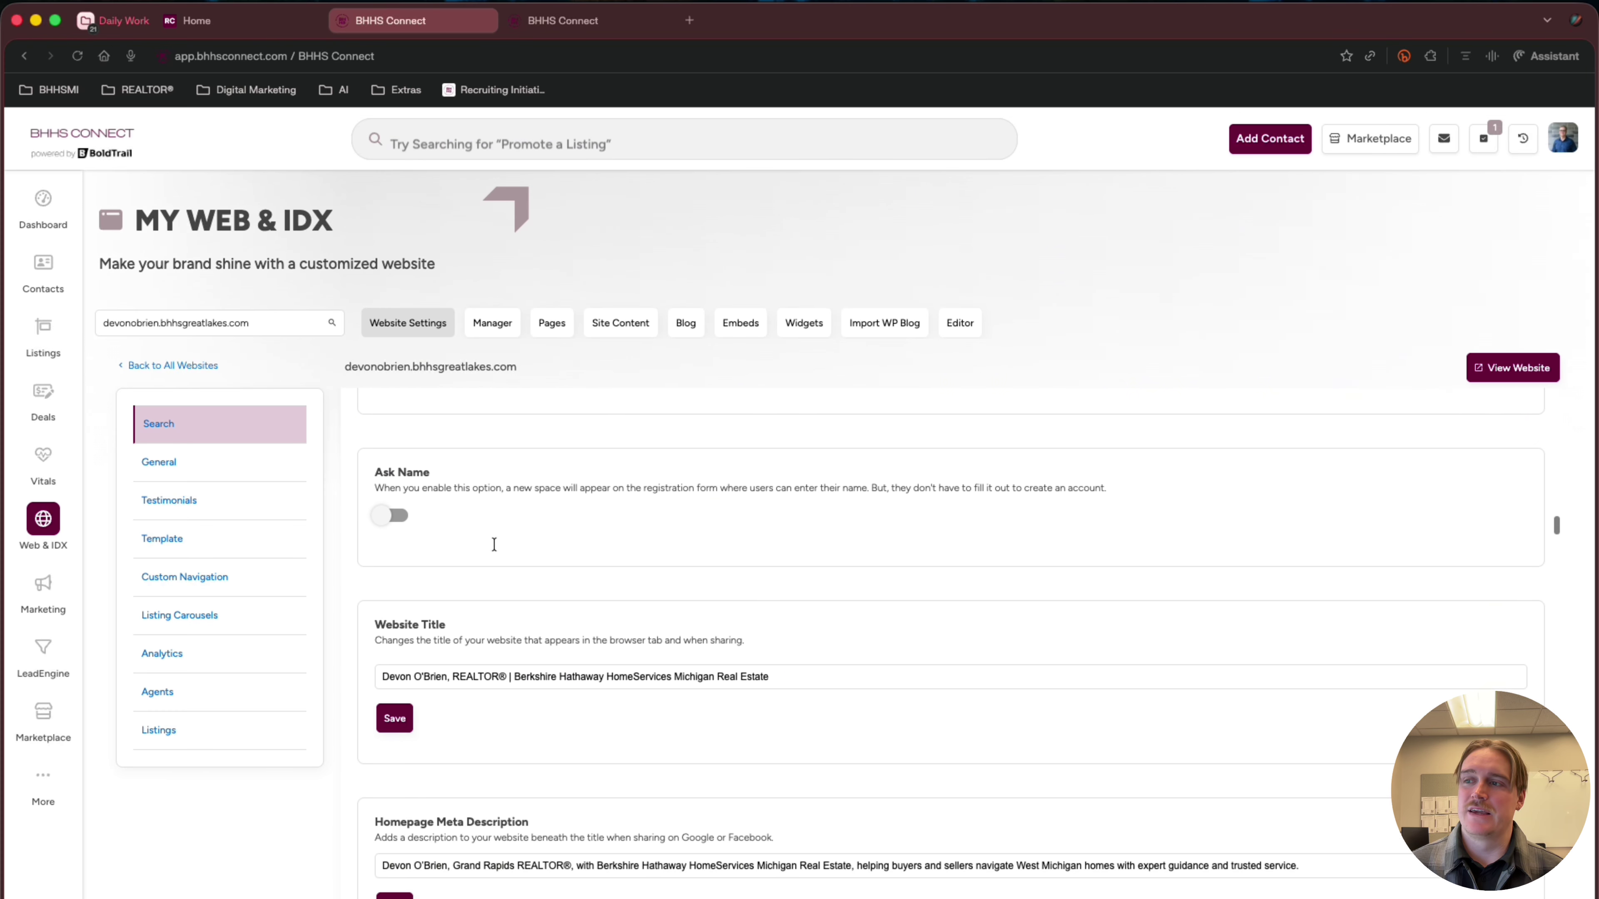
scroll(494, 545, down, 2)
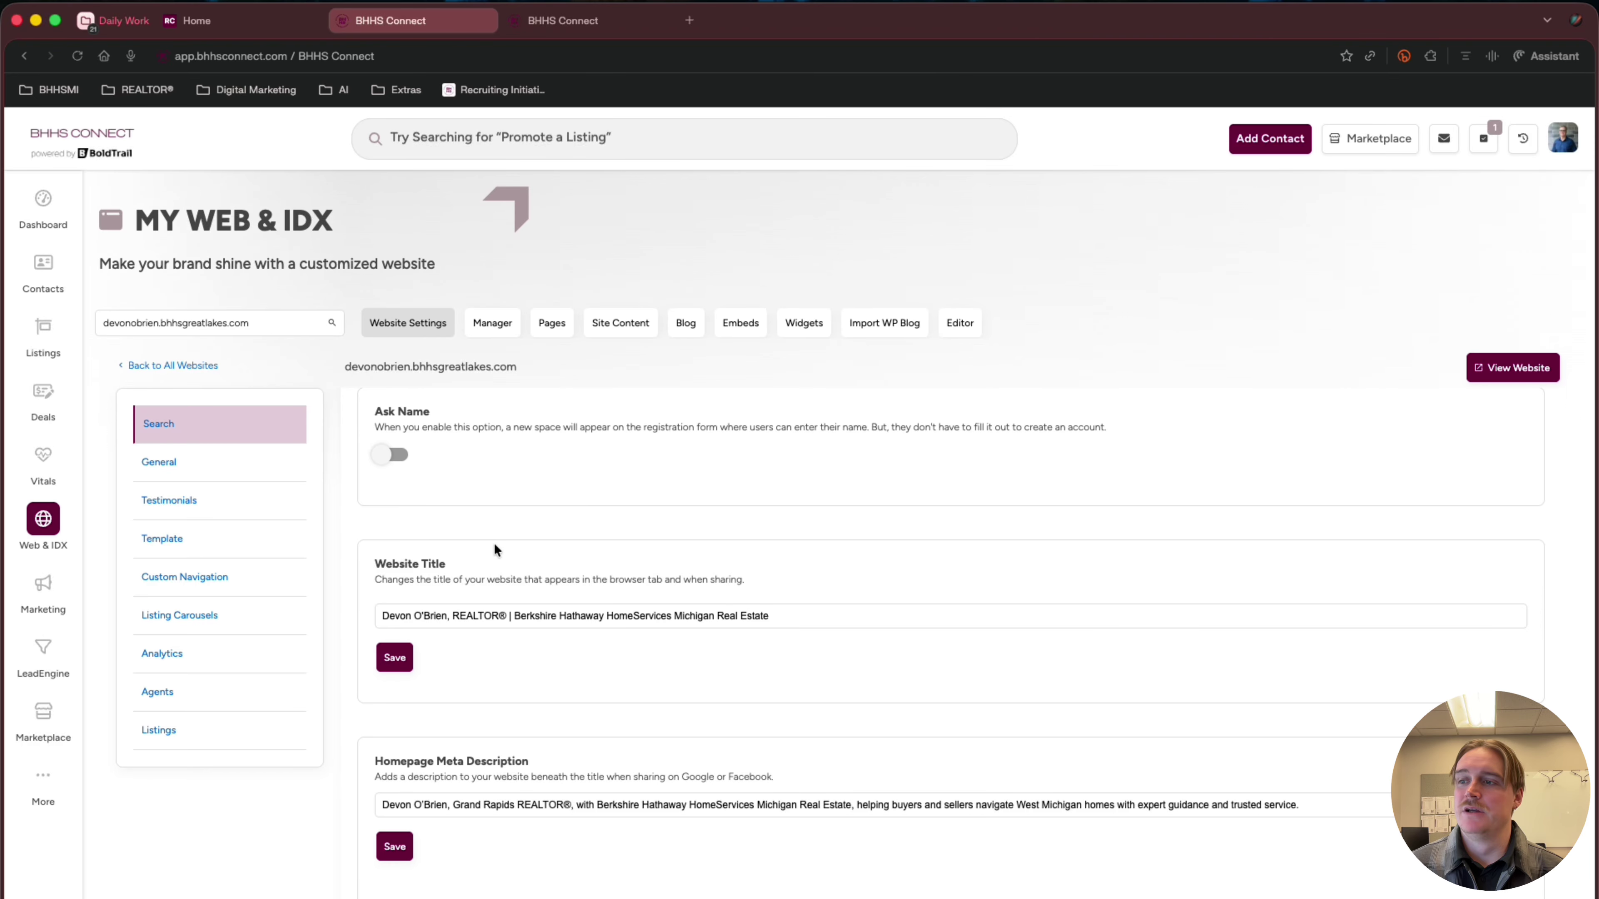
- Review the Website Title and Homepage Meta Description settings used for the browser tab and shared links
scroll(494, 549, down, 4)
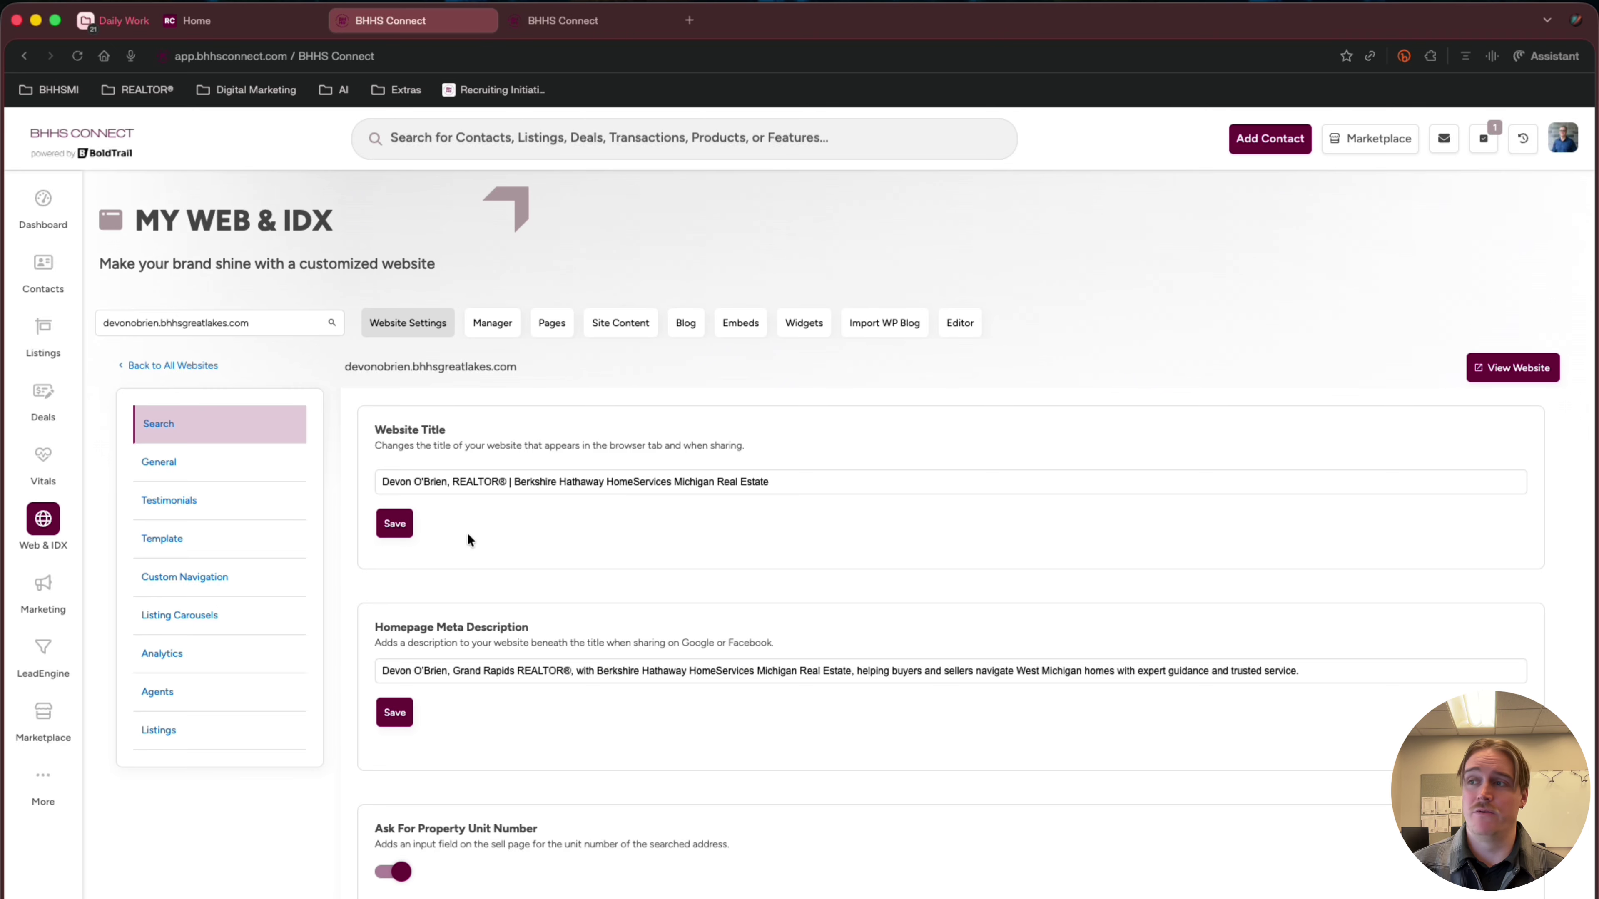
scroll(420, 560, down, 3)
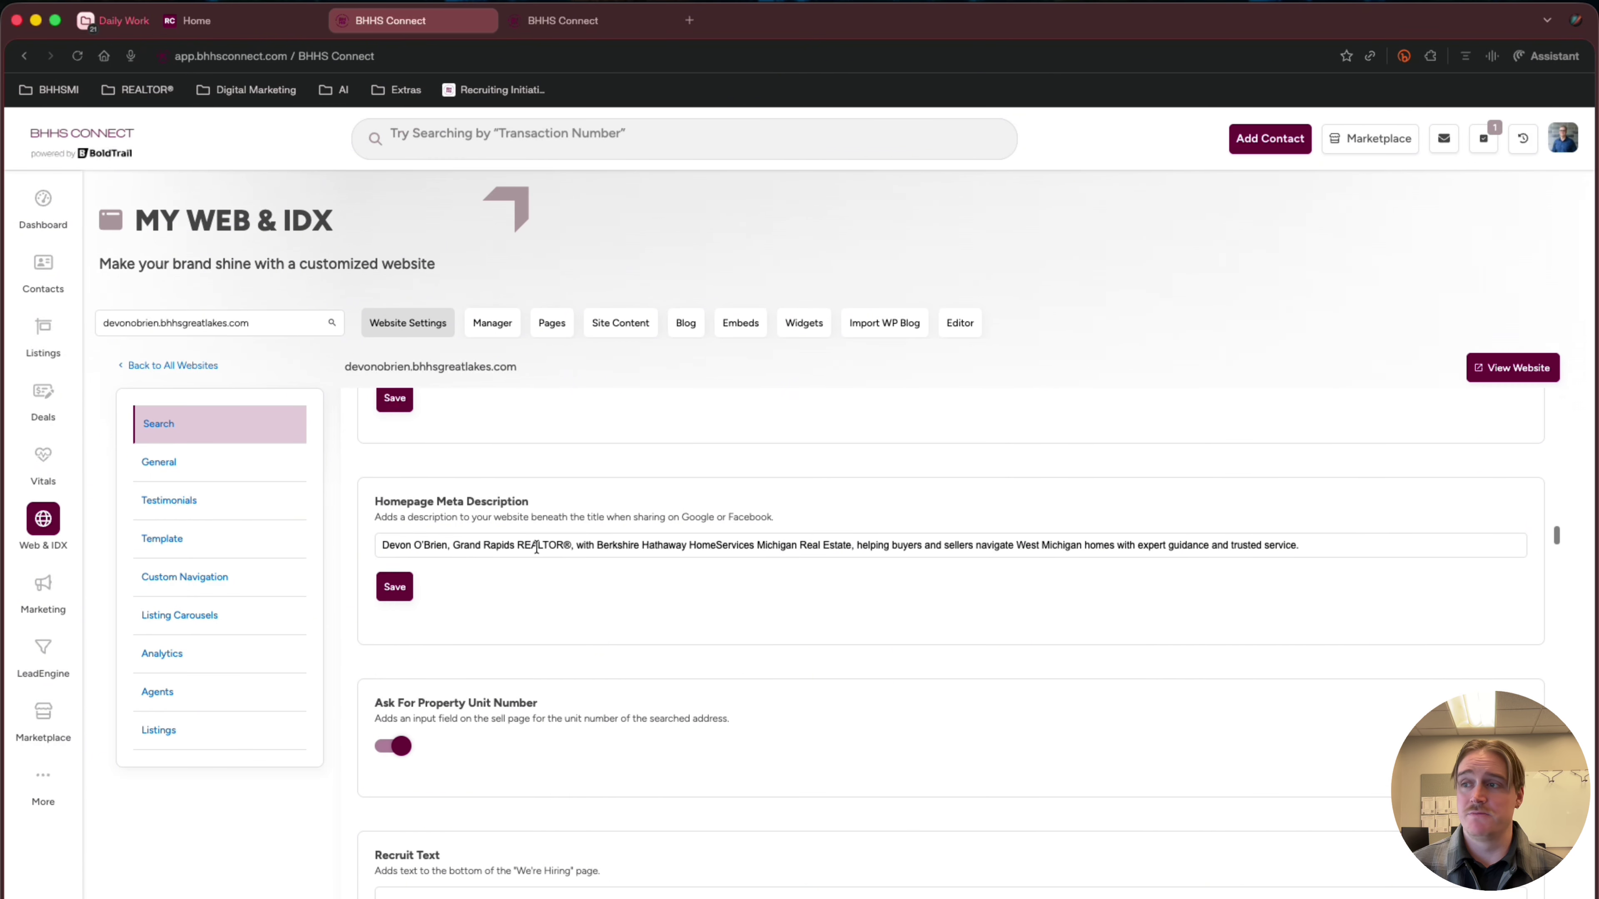
scroll(534, 546, down, 1)
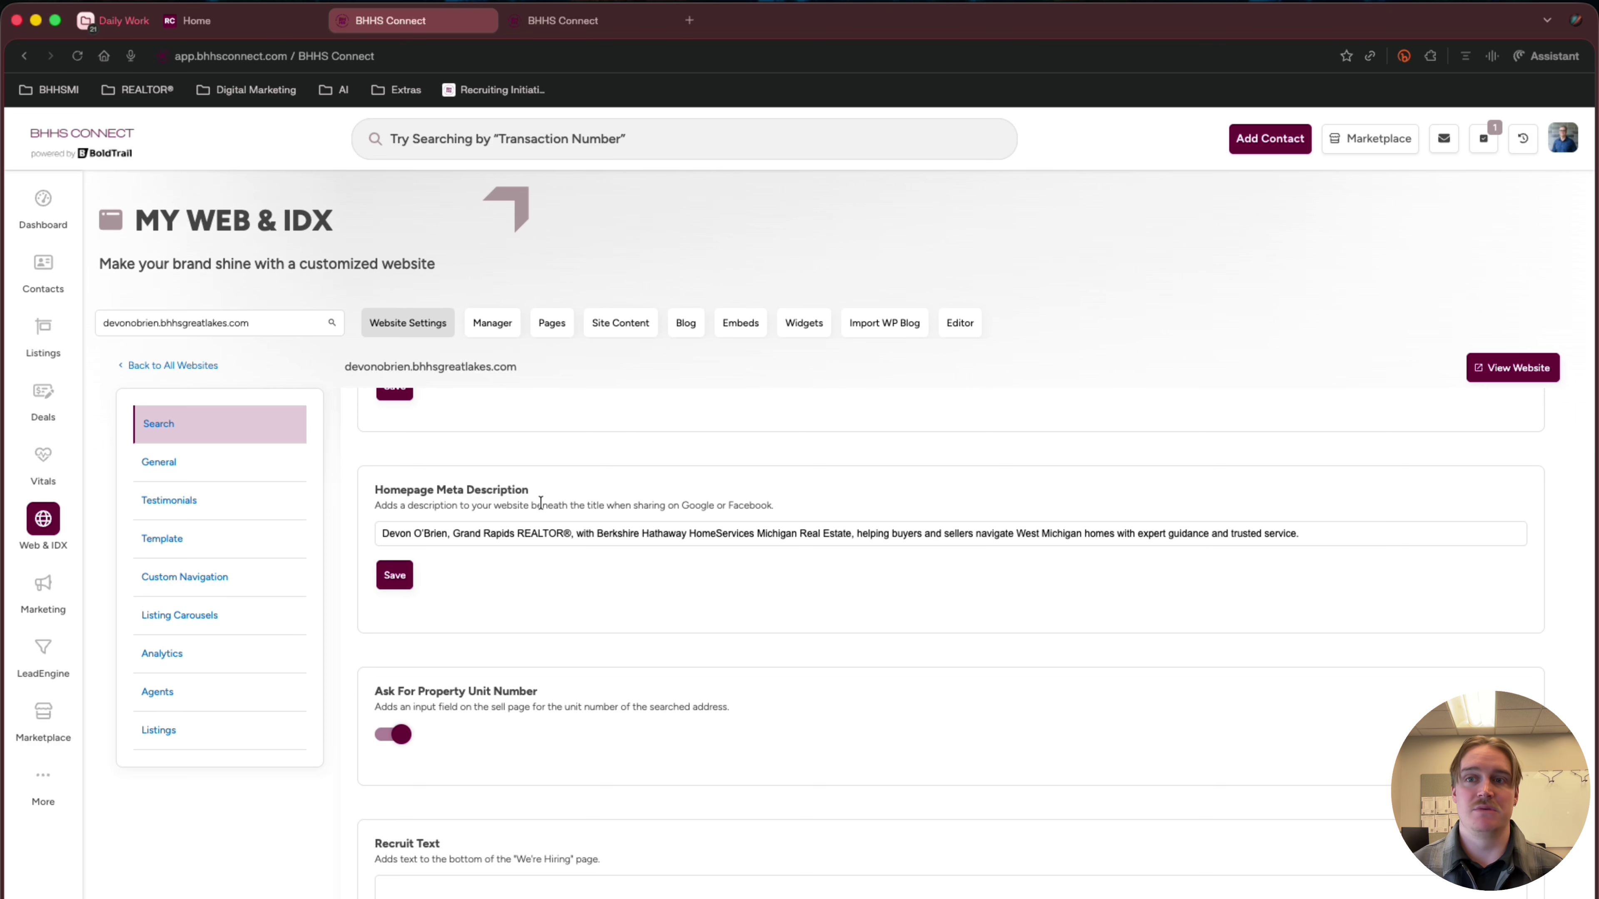
- Review the Ask For Property Unit Number and Recruit Text settings, highlighting the Recruit Text heading
scroll(429, 632, down, 3)
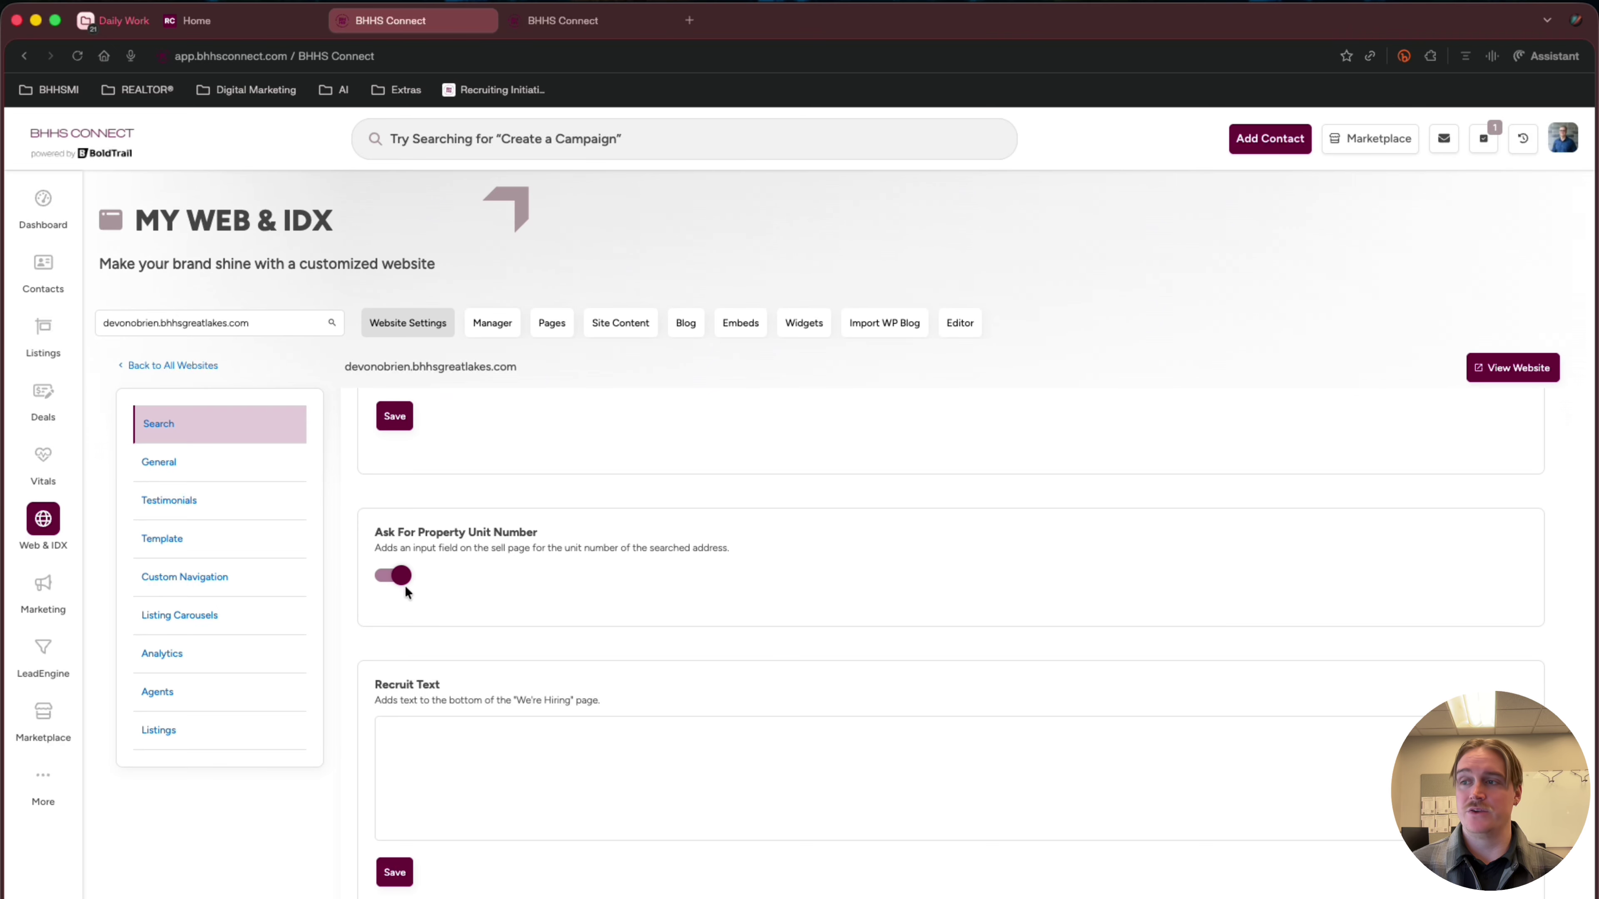
scroll(471, 615, down, 2)
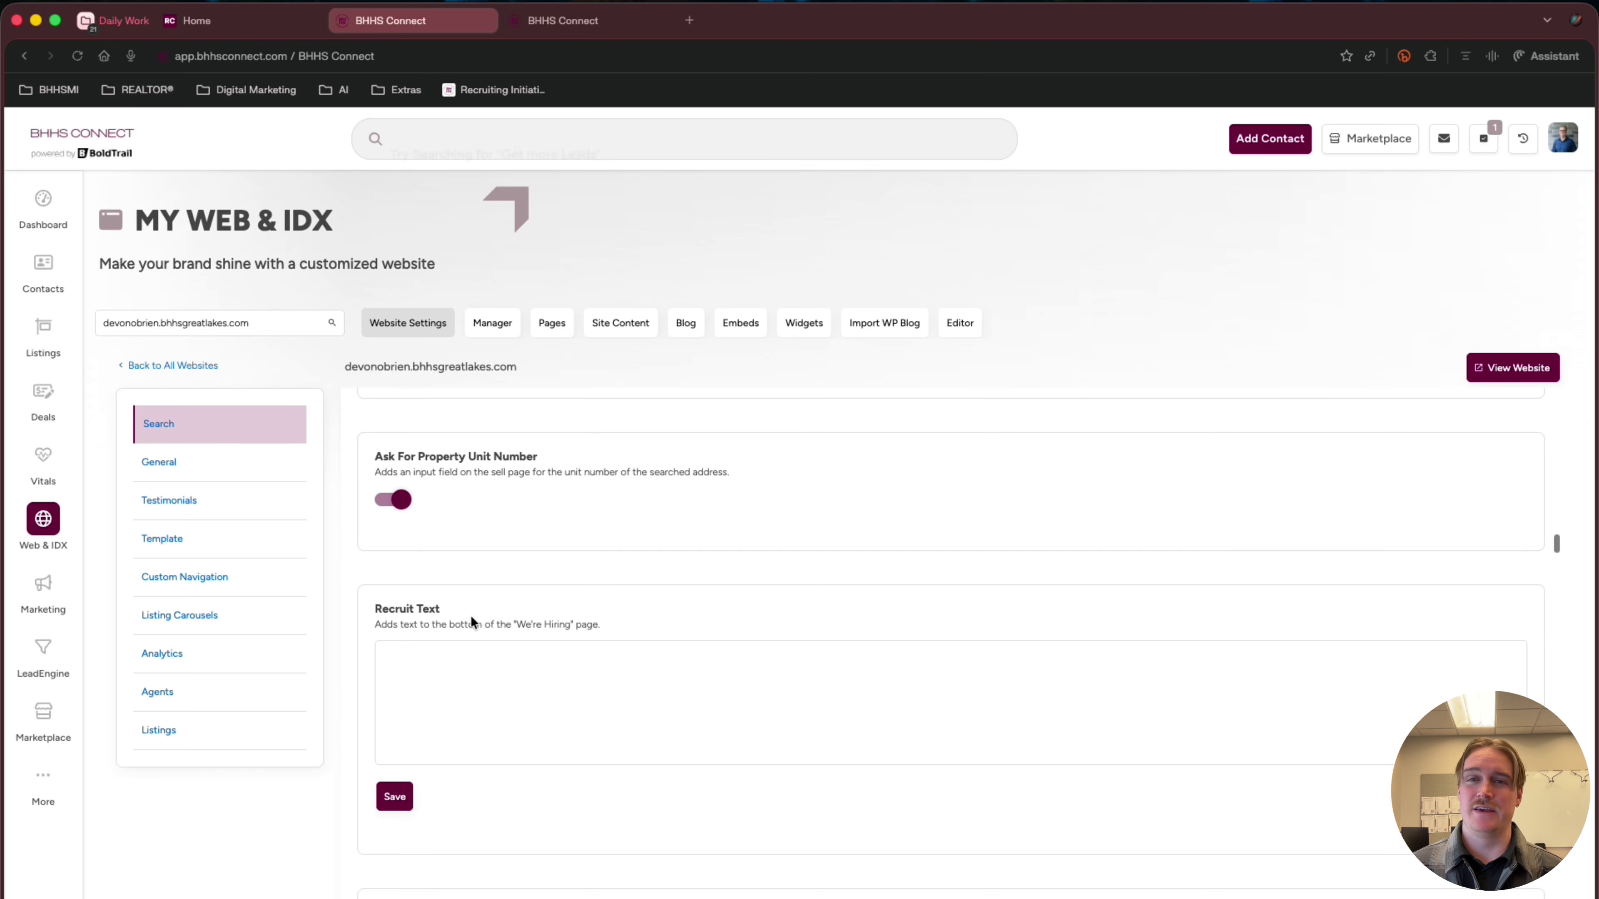
scroll(471, 614, down, 4)
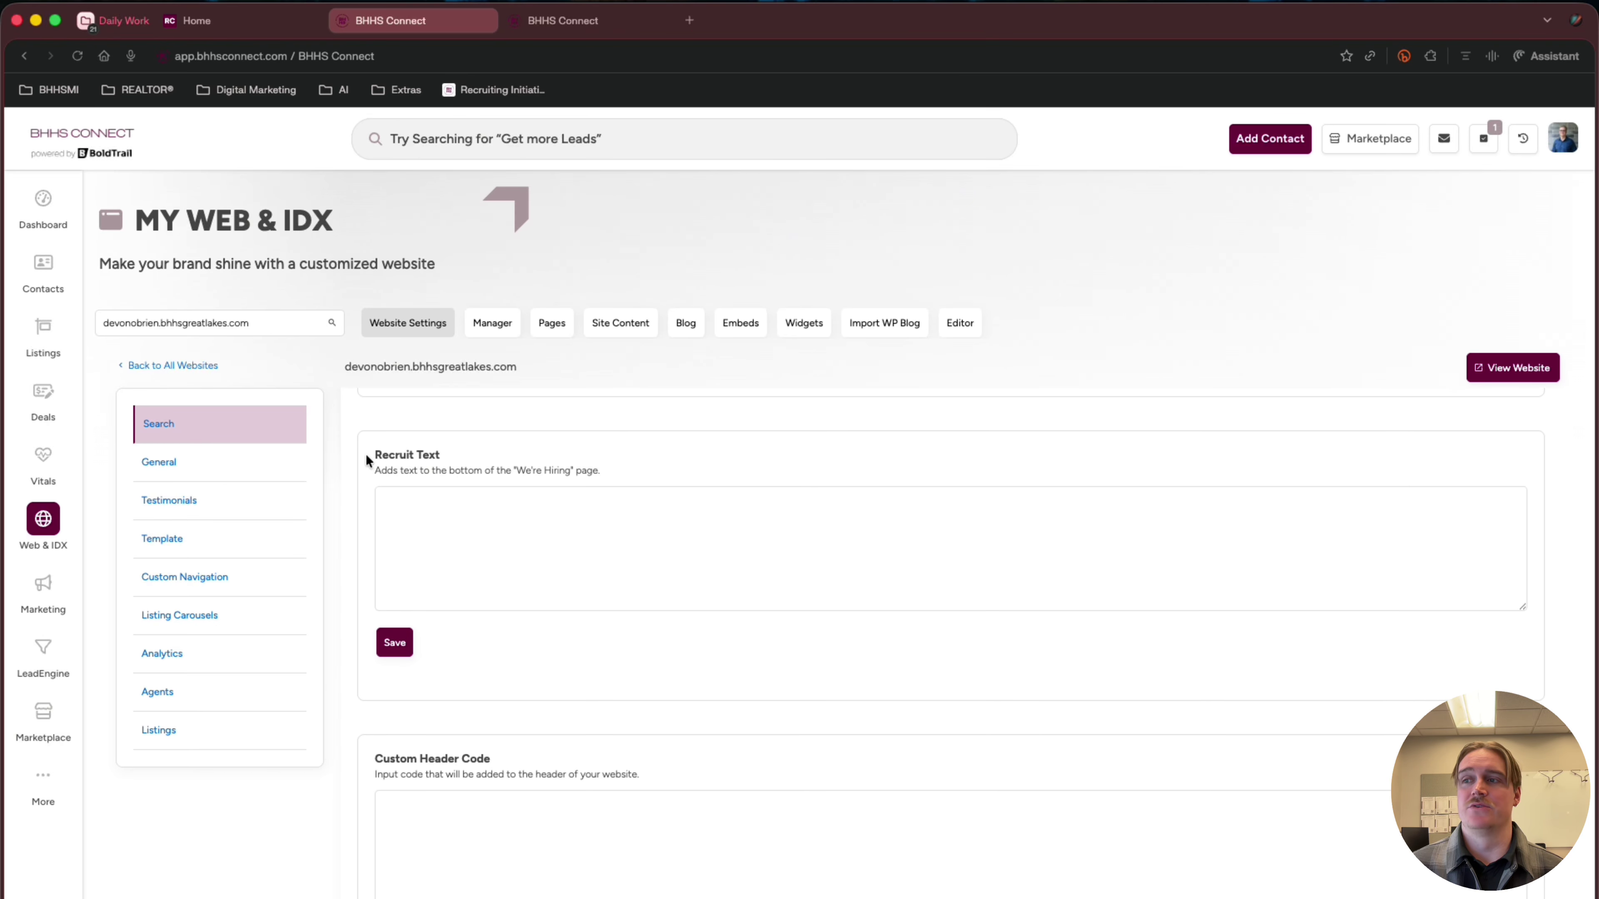
drag(375, 455, 409, 456)
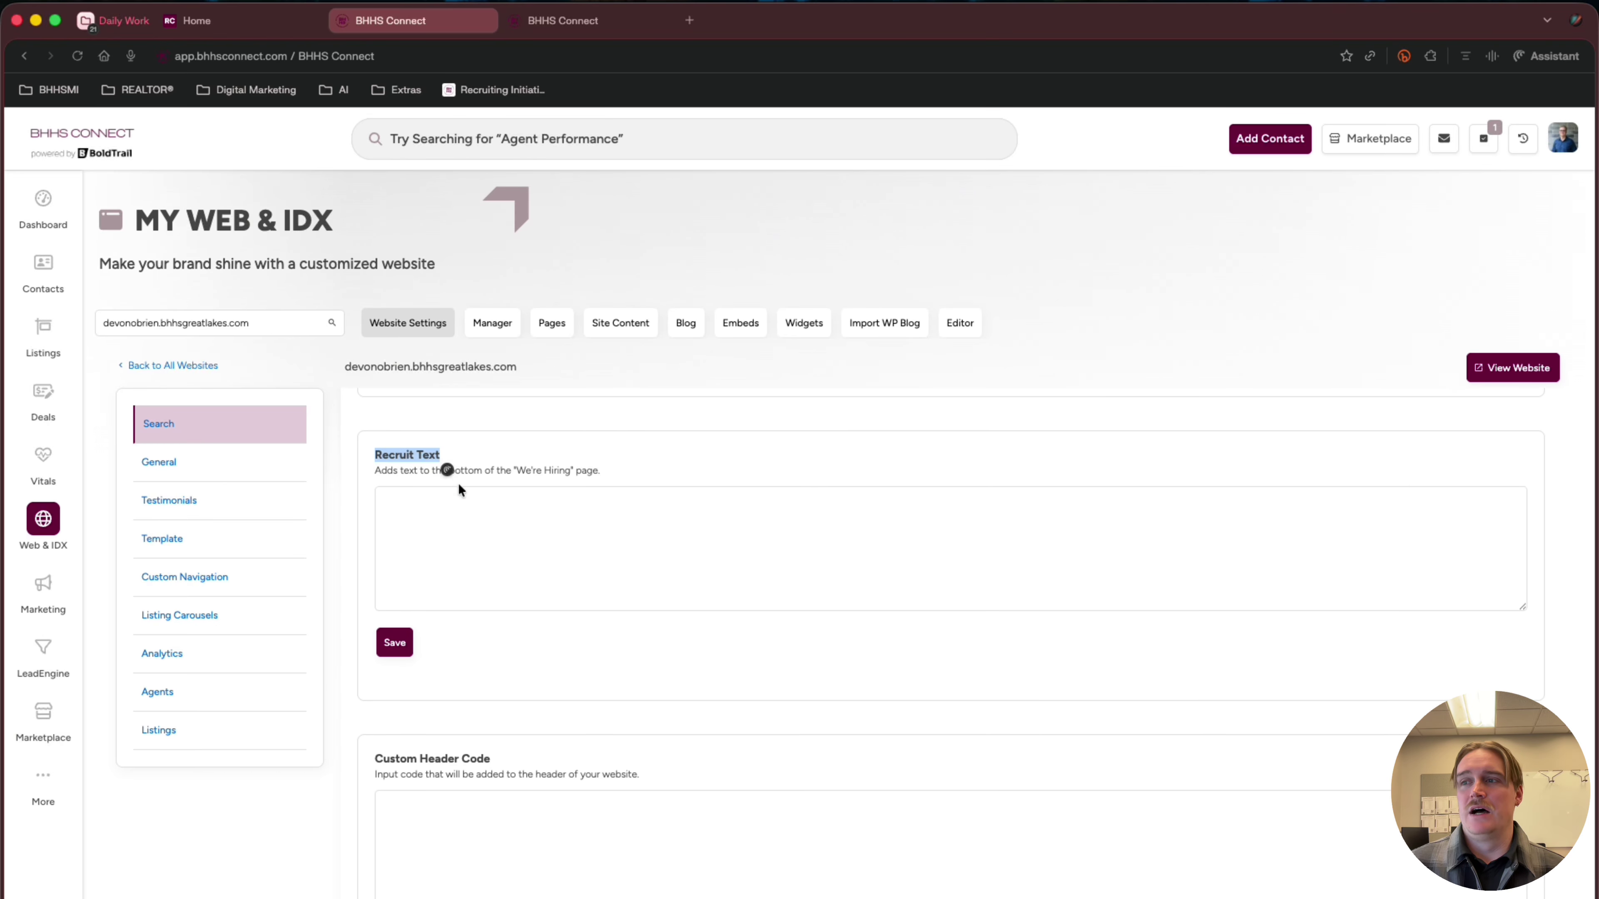
click(554, 467)
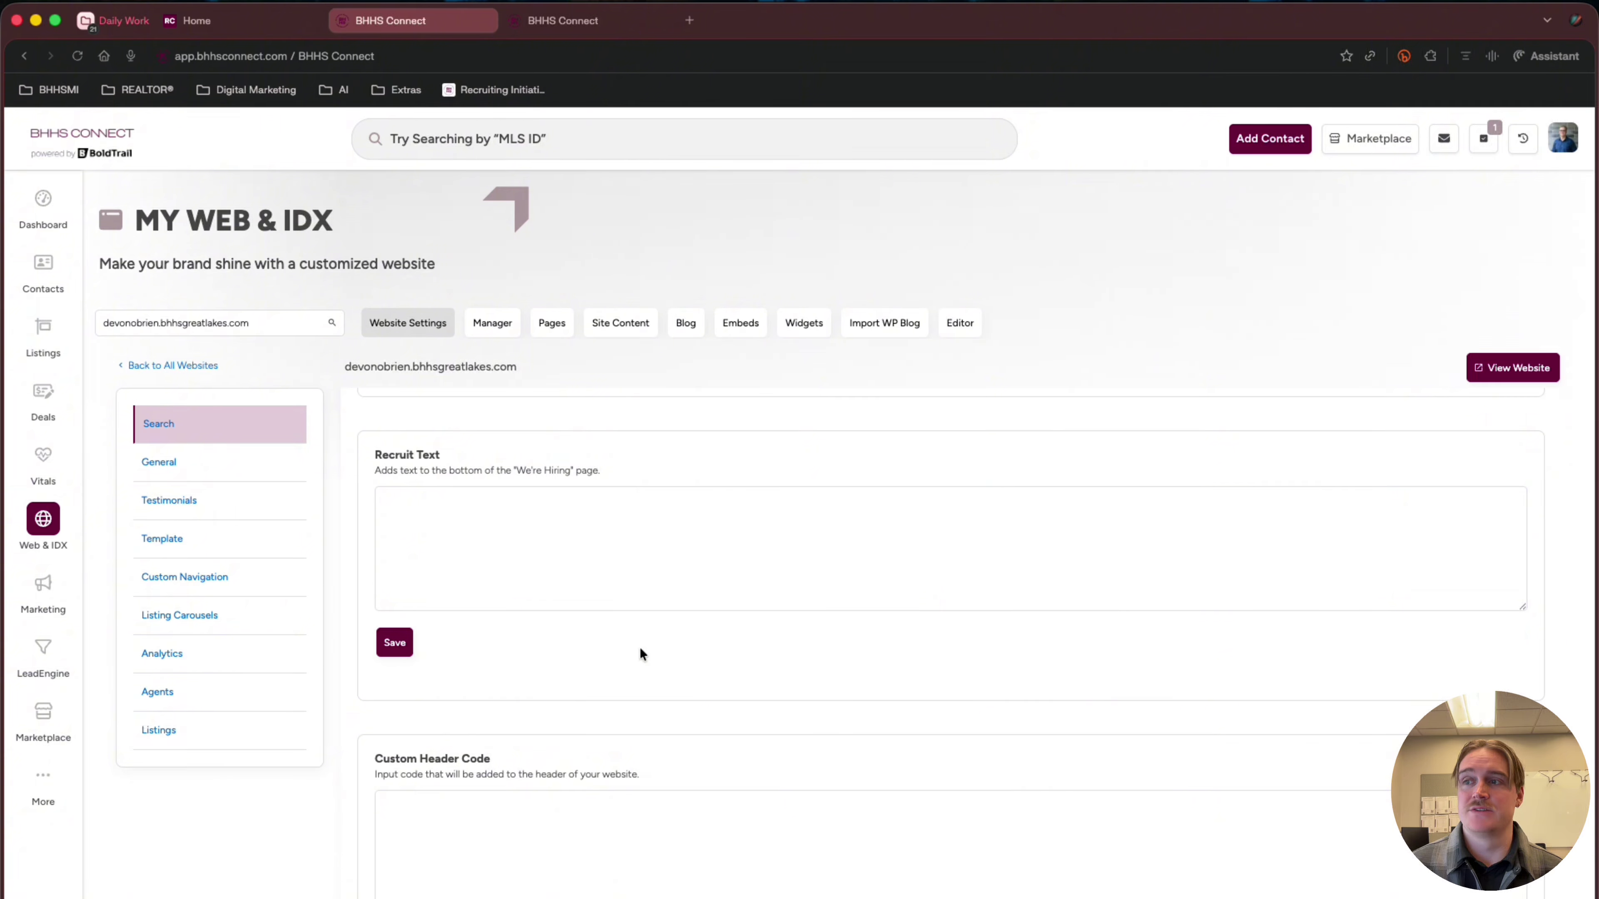
- Review the Custom Header Code and Custom Body Code settings, highlighting the header code's heading and description
scroll(615, 617, down, 4)
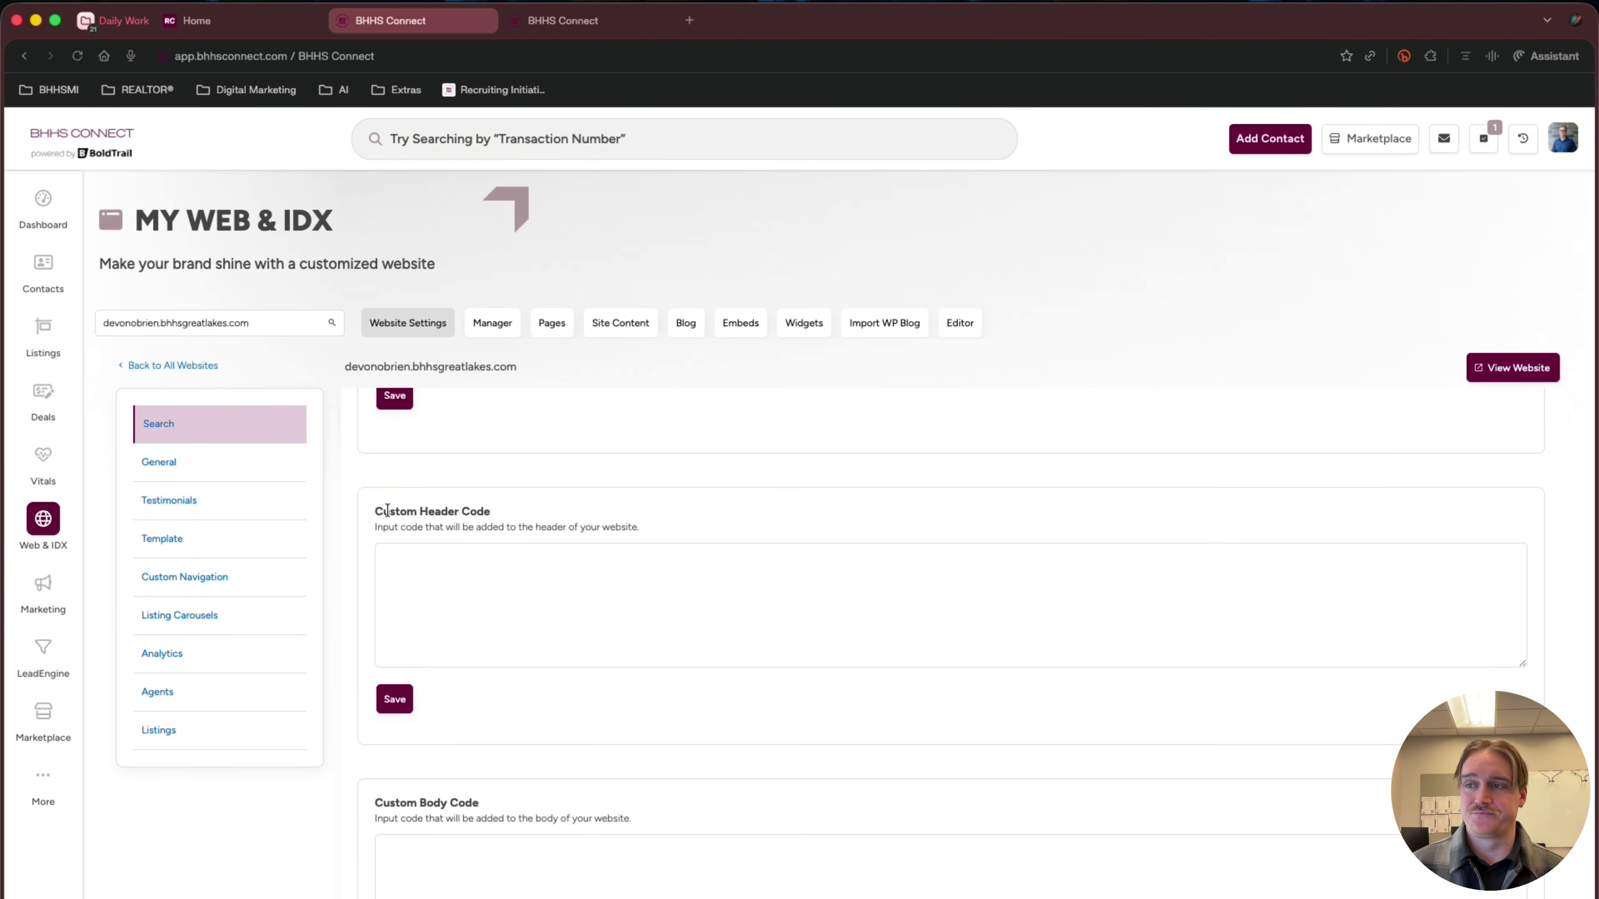
scroll(521, 536, down, 1)
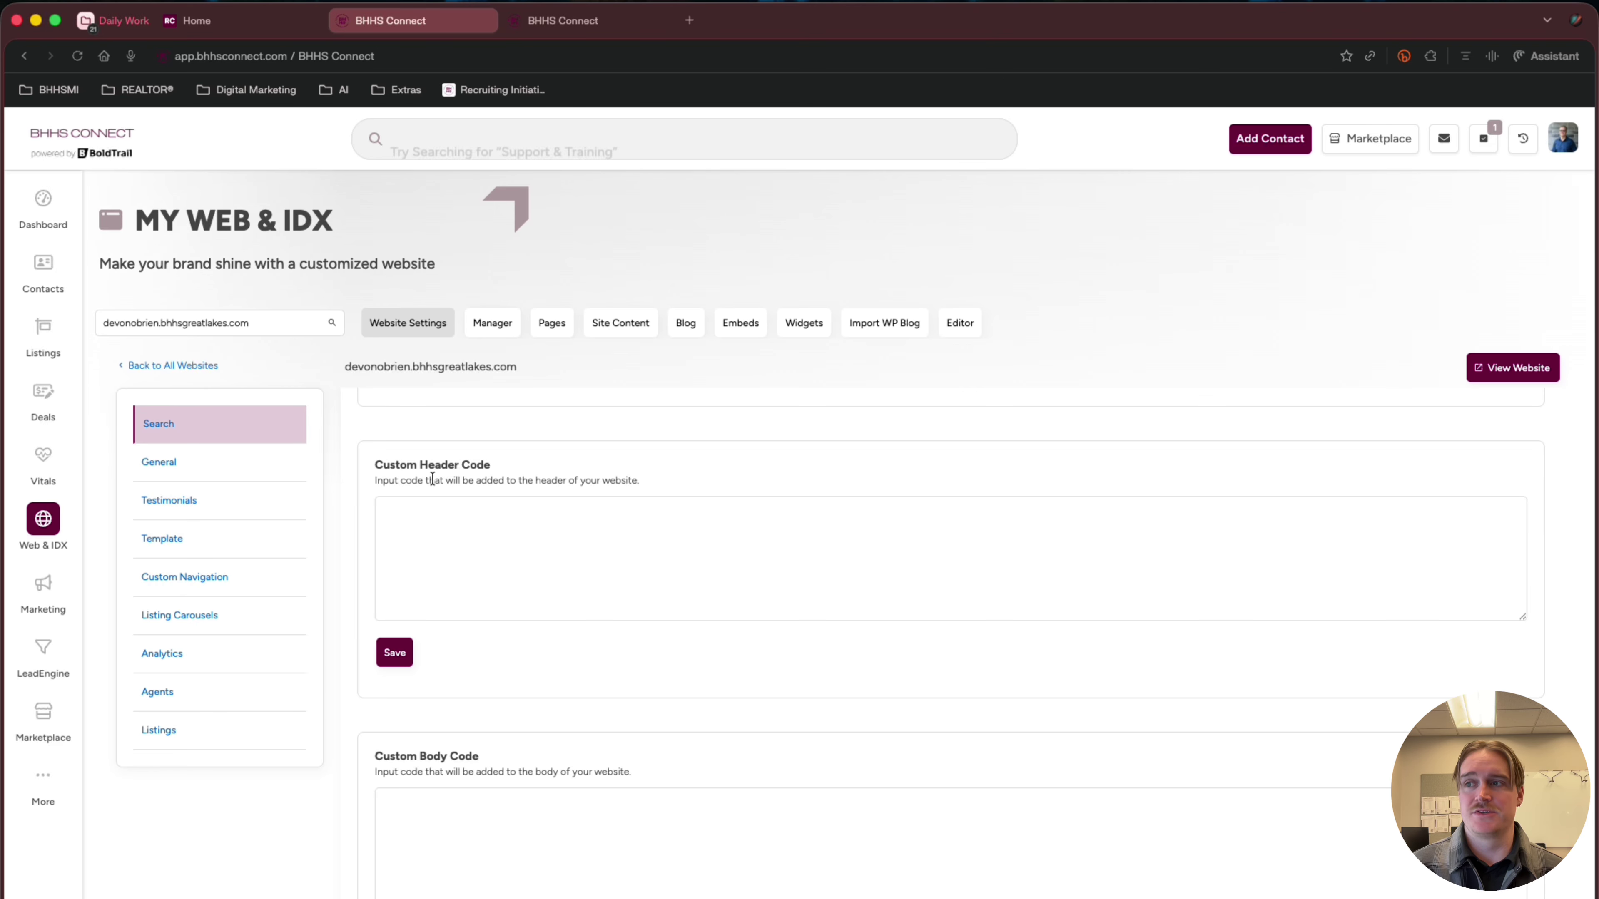
drag(374, 464, 601, 485)
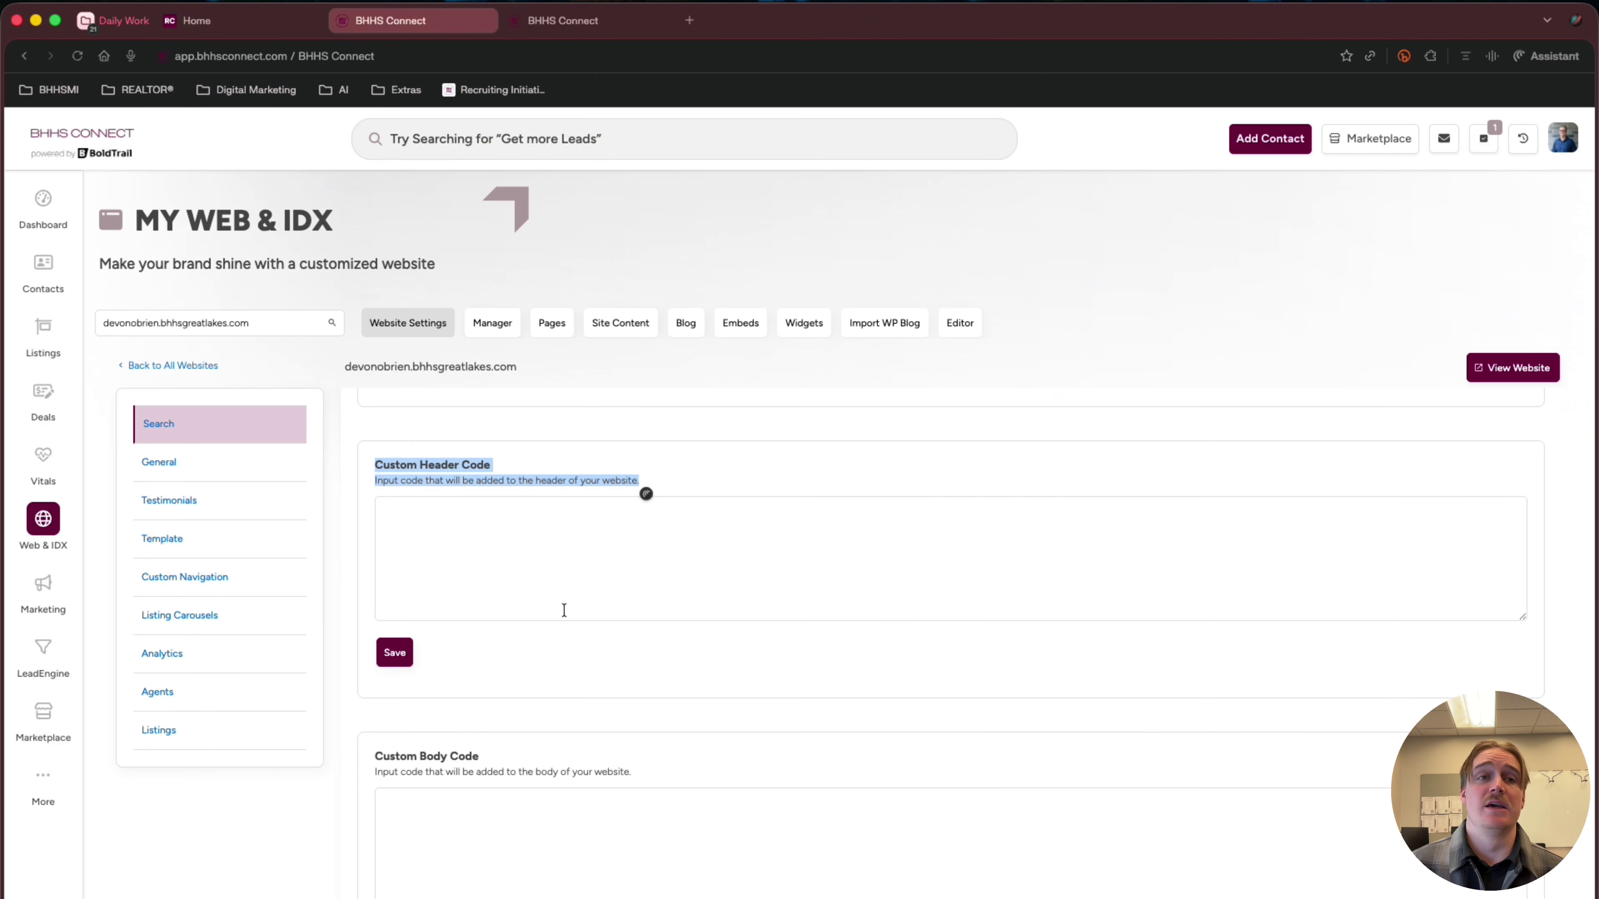
click(688, 480)
scroll(589, 655, down, 2)
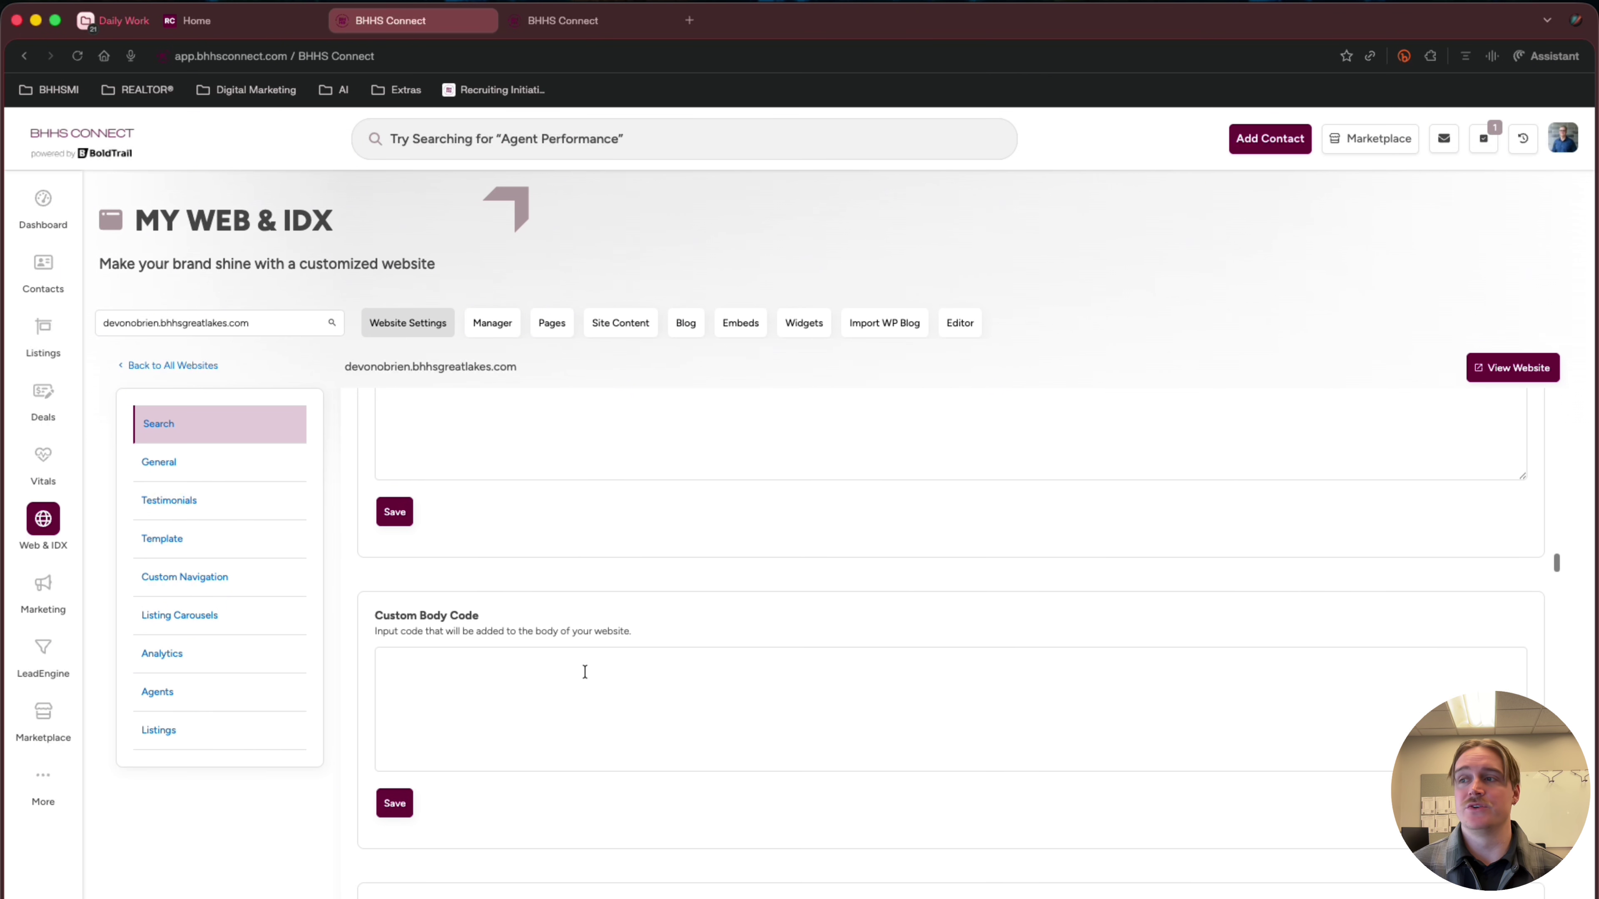
scroll(584, 672, down, 2)
scroll(584, 670, down, 1)
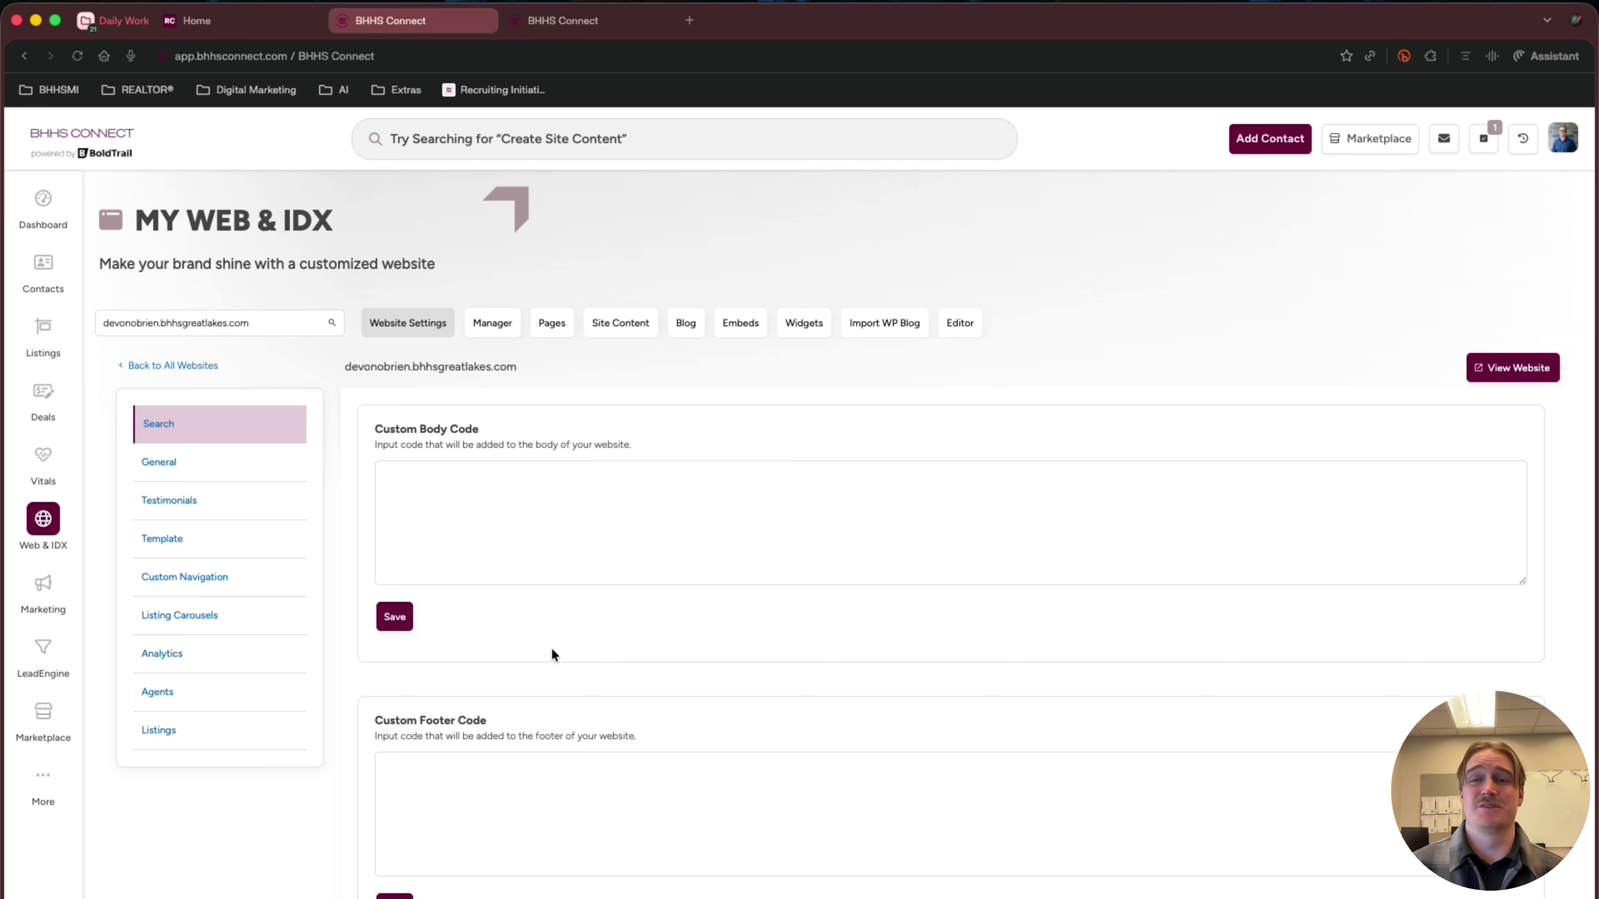
- Review the Custom Footer Code setting and the Conversion Code setting for tracking where sign-ups come from
scroll(590, 658, down, 3)
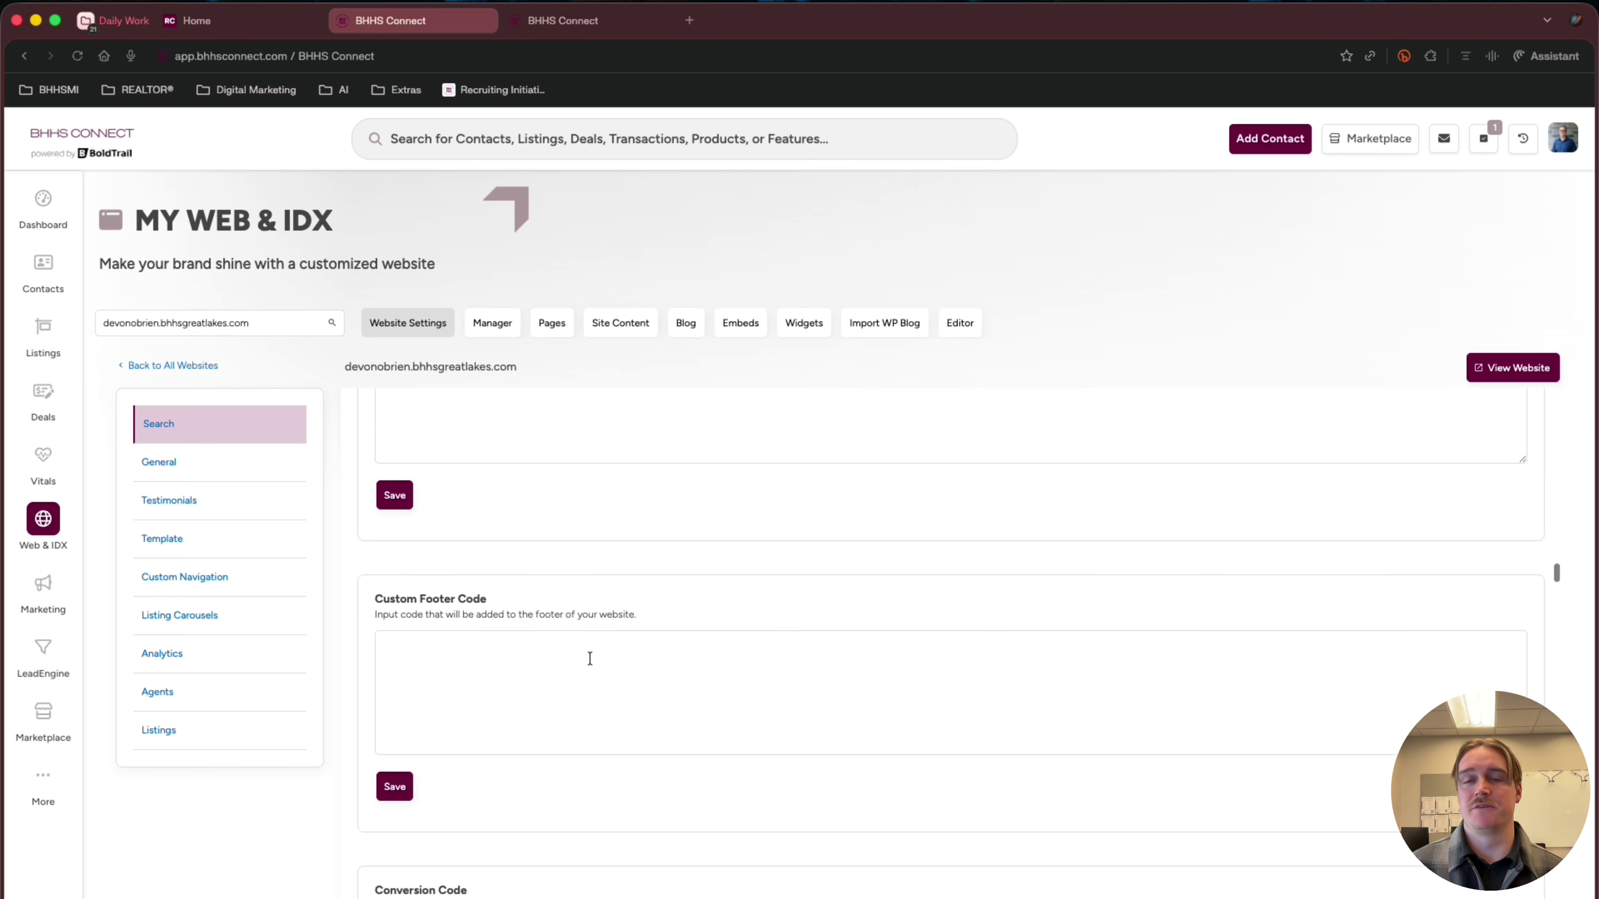
scroll(590, 658, down, 6)
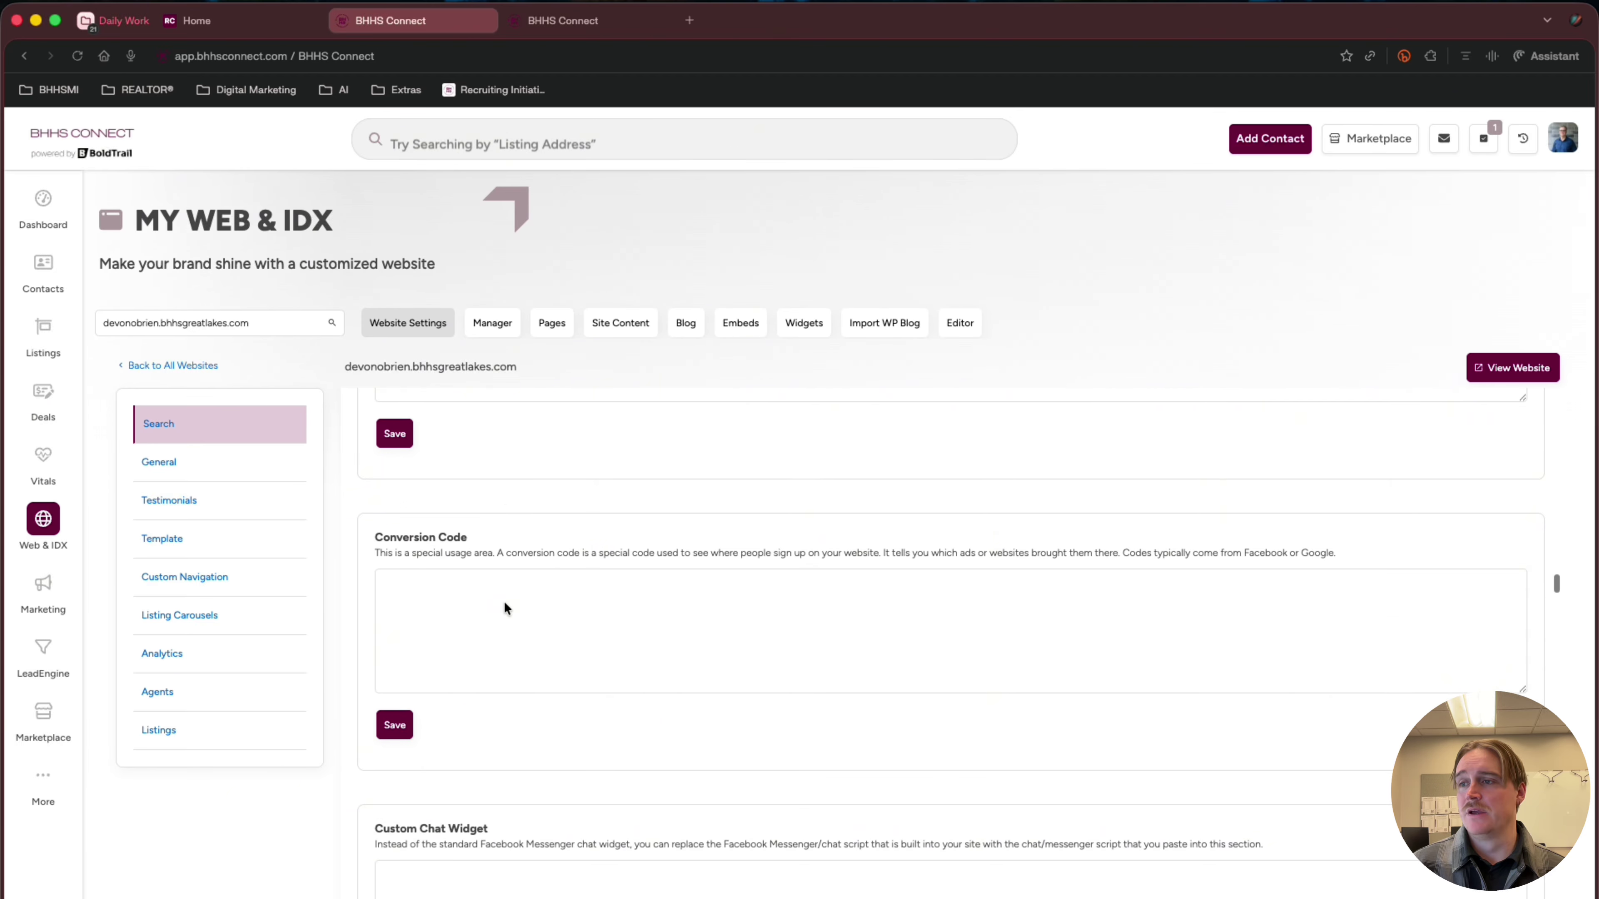
scroll(504, 603, down, 1)
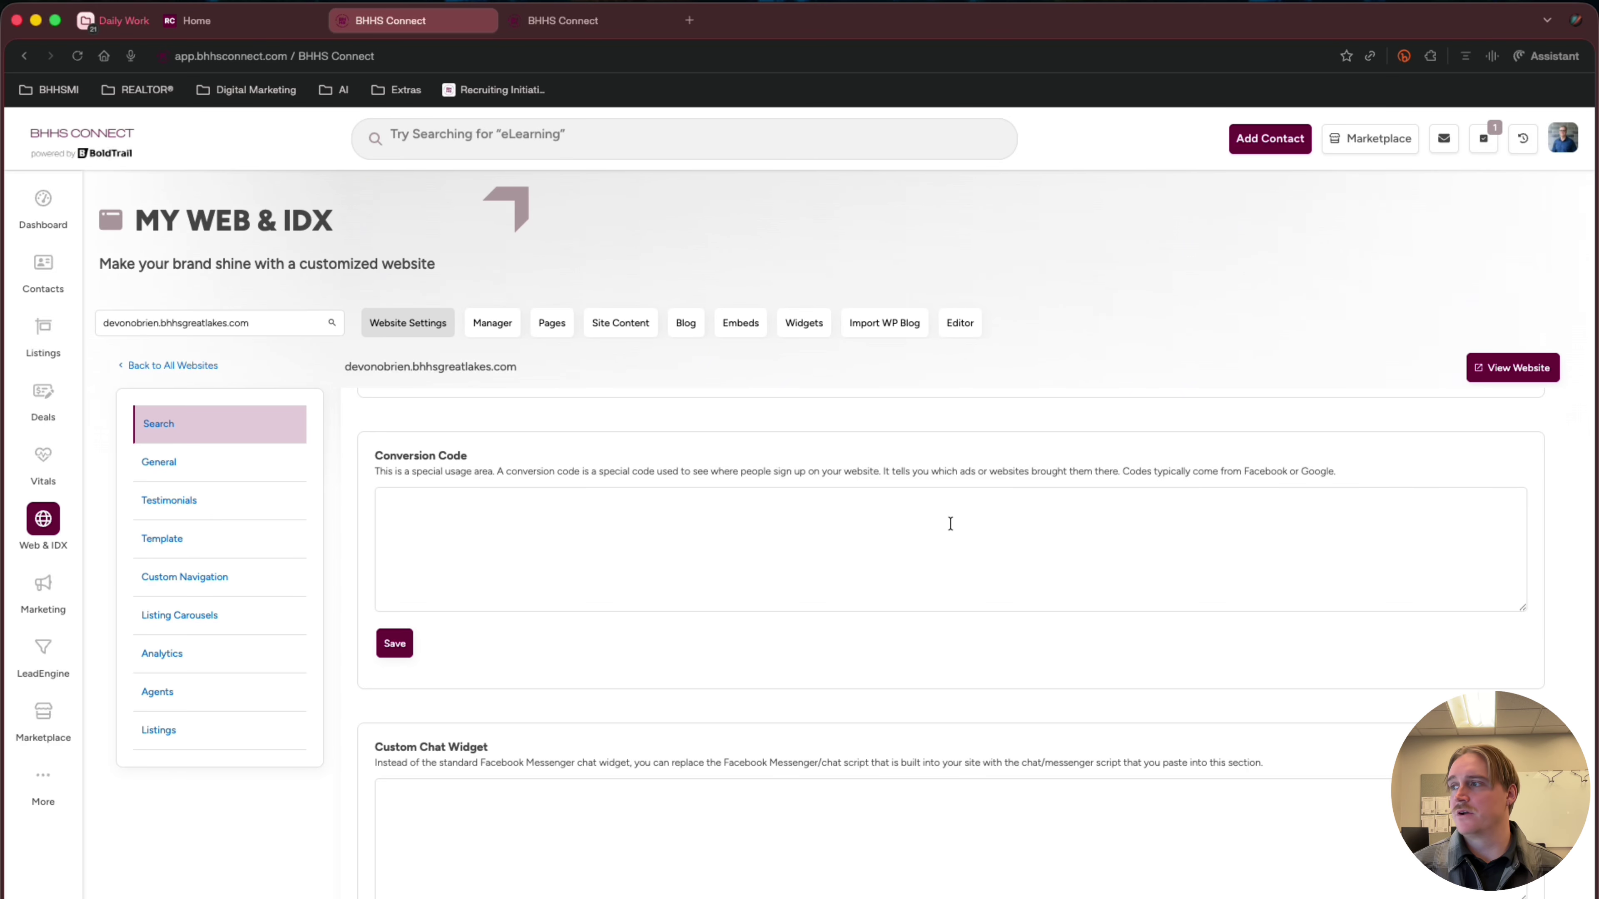
- Review the Custom Chat Widget setting, highlighting "Facebook Messenger chat widget" in its description
scroll(671, 632, down, 5)
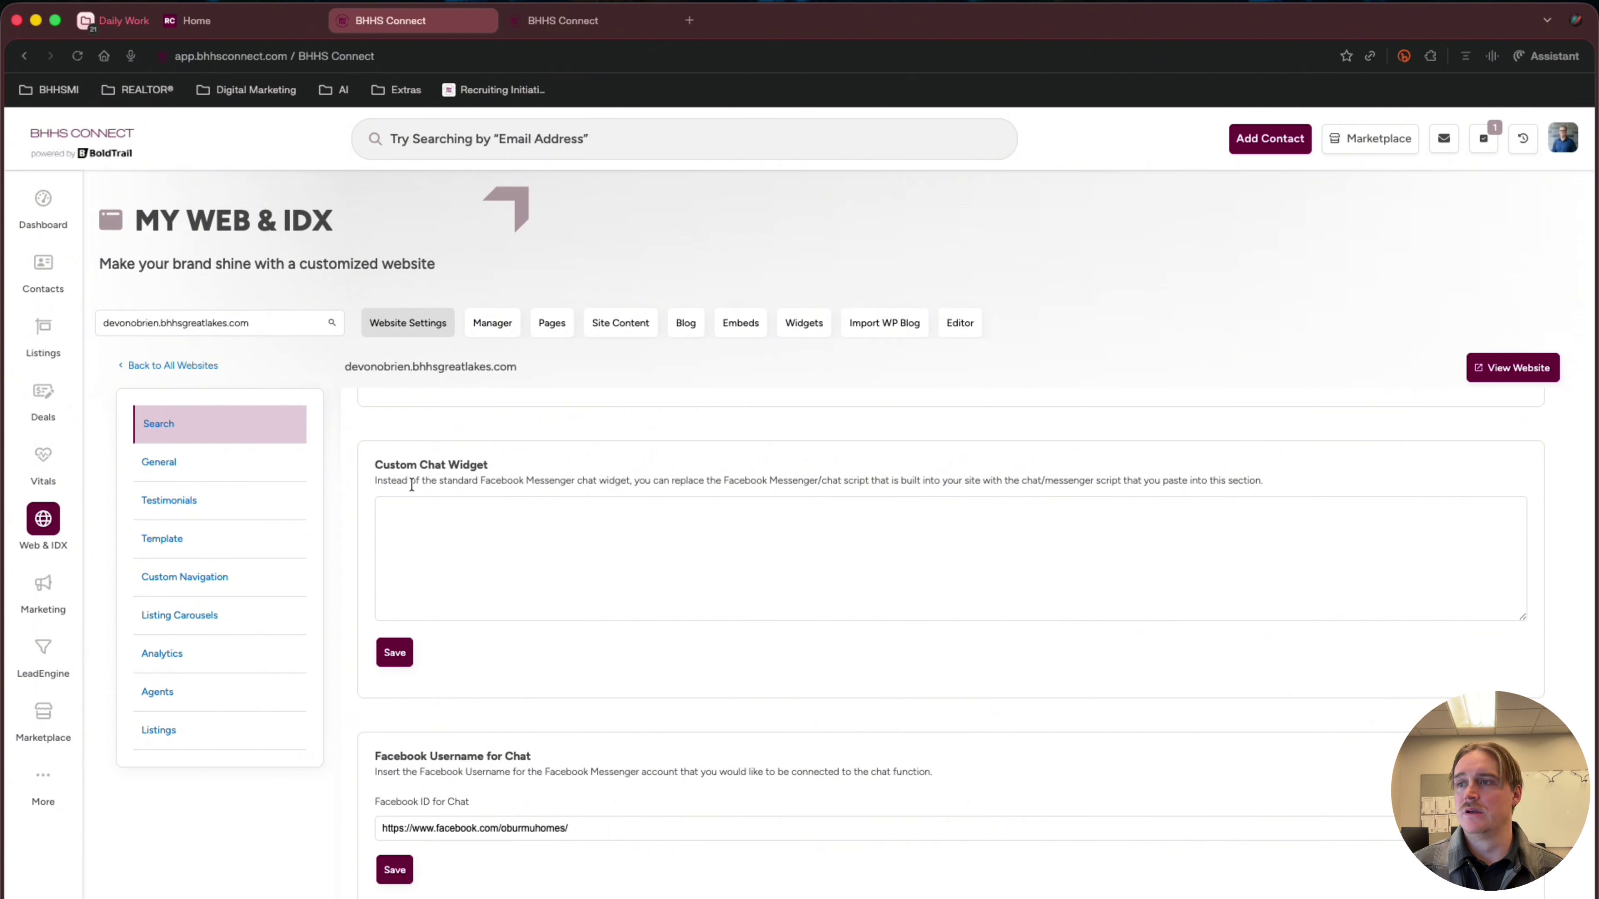
drag(479, 480, 632, 481)
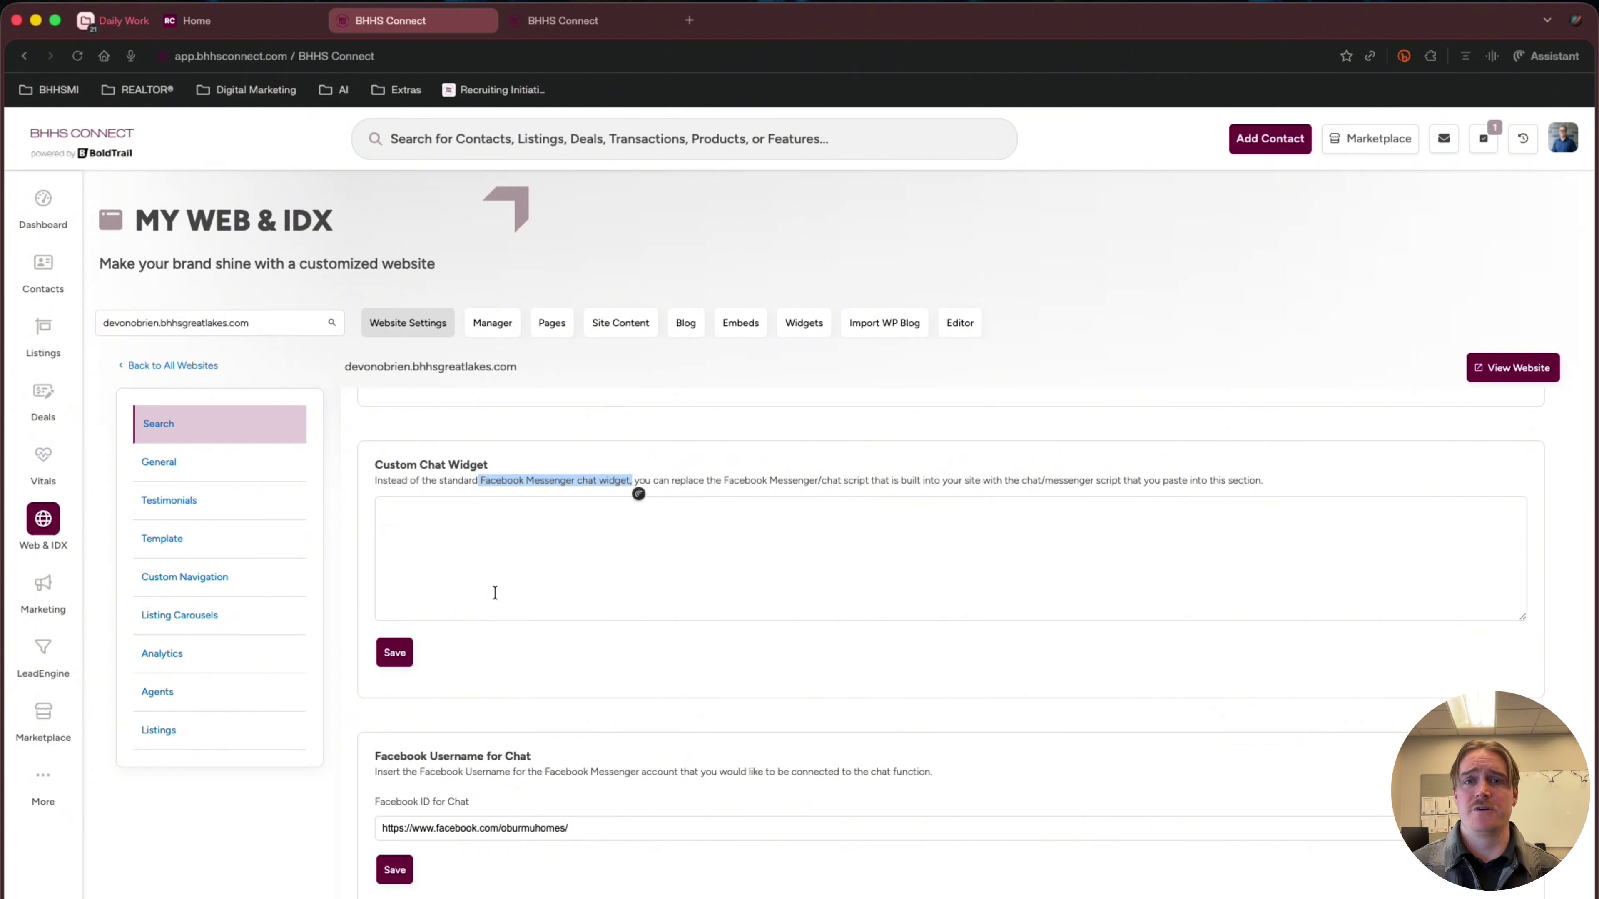
click(493, 648)
scroll(493, 652, down, 1)
scroll(493, 656, down, 2)
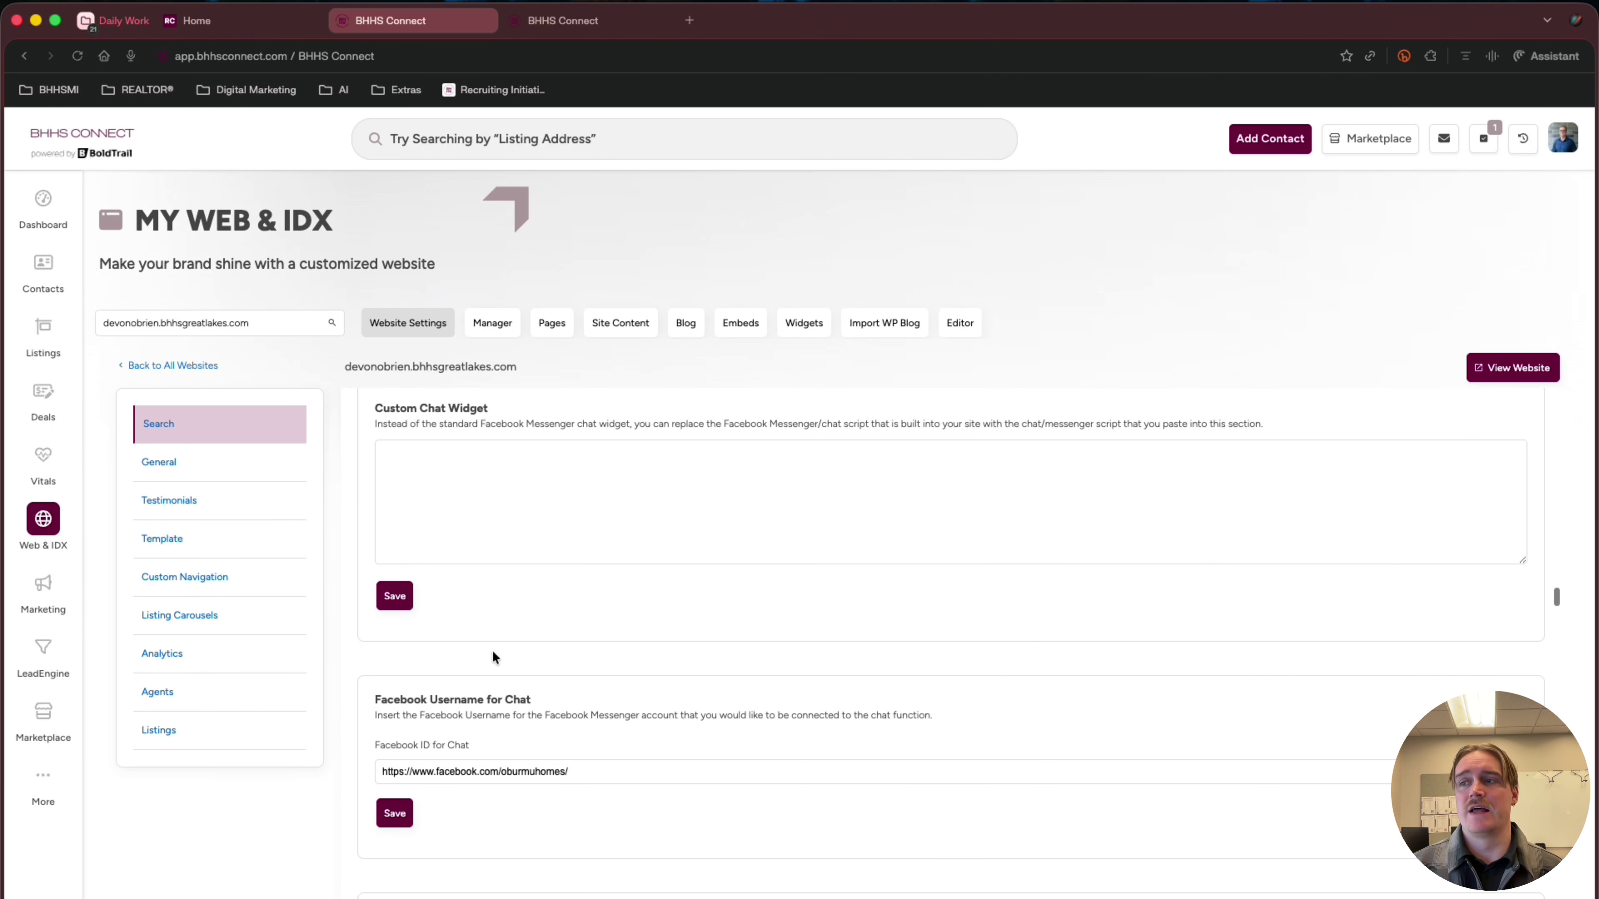
scroll(493, 650, down, 6)
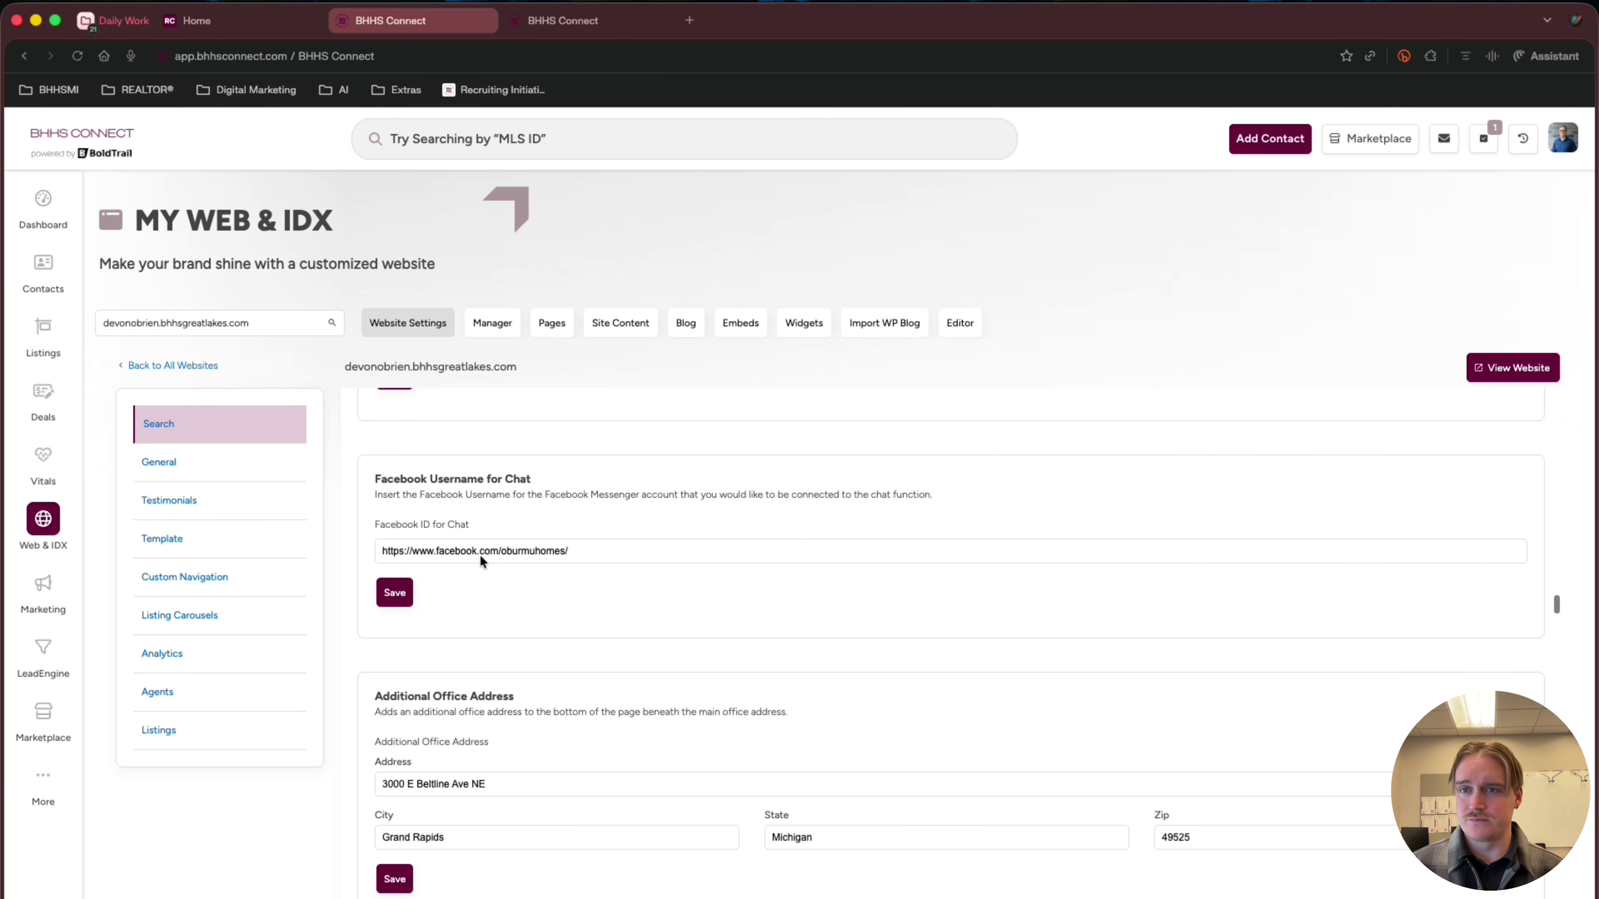
drag(378, 552, 413, 552)
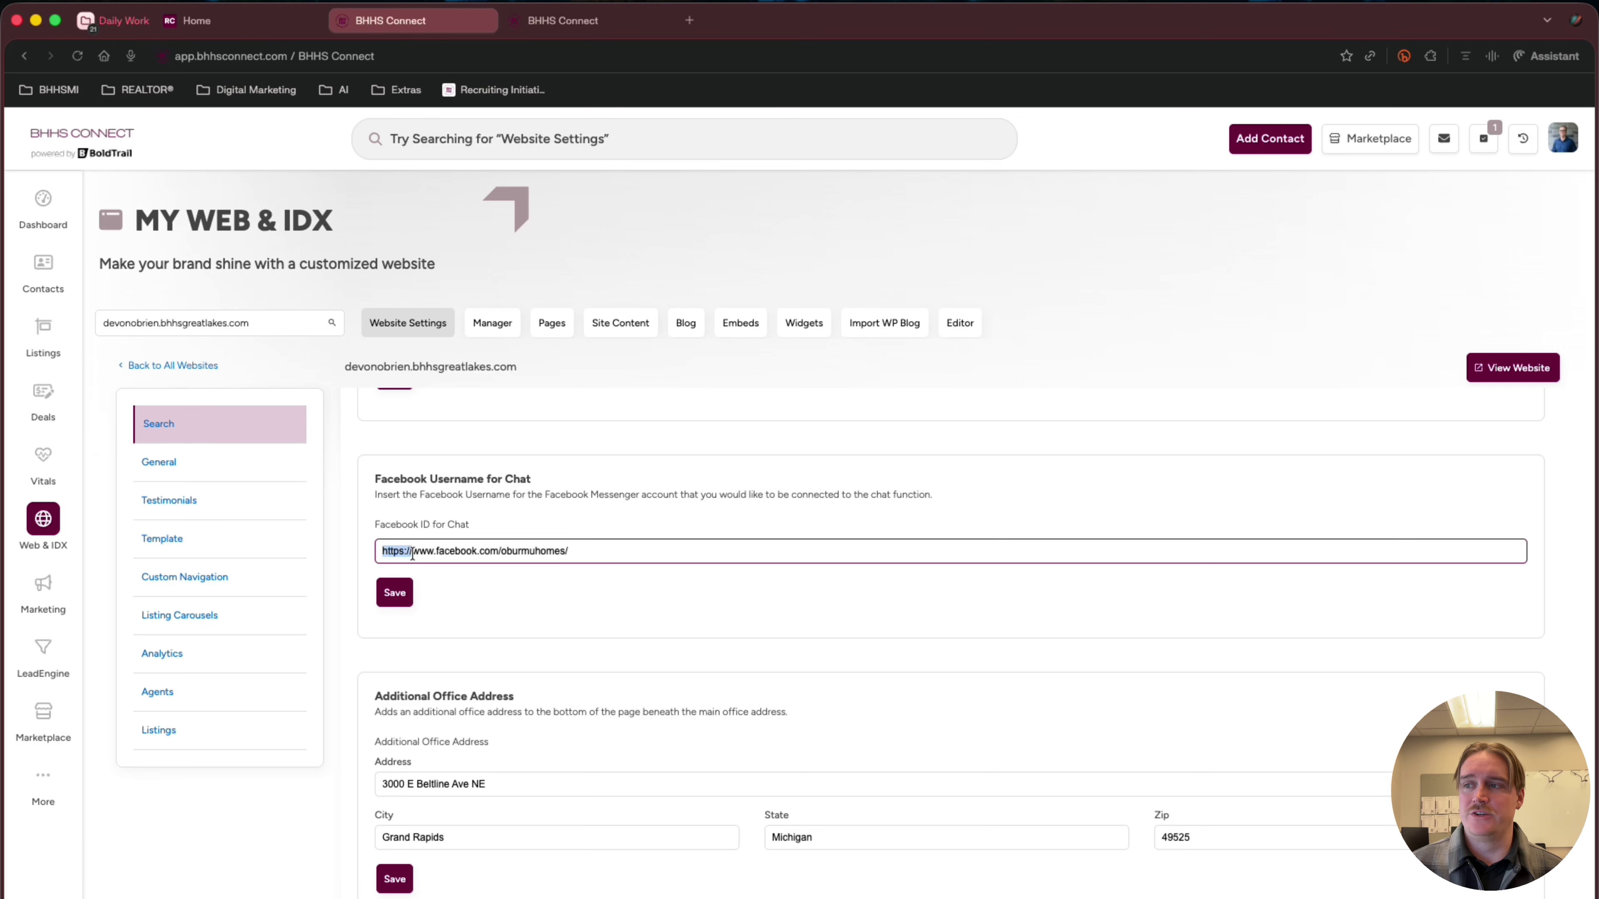
click(601, 550)
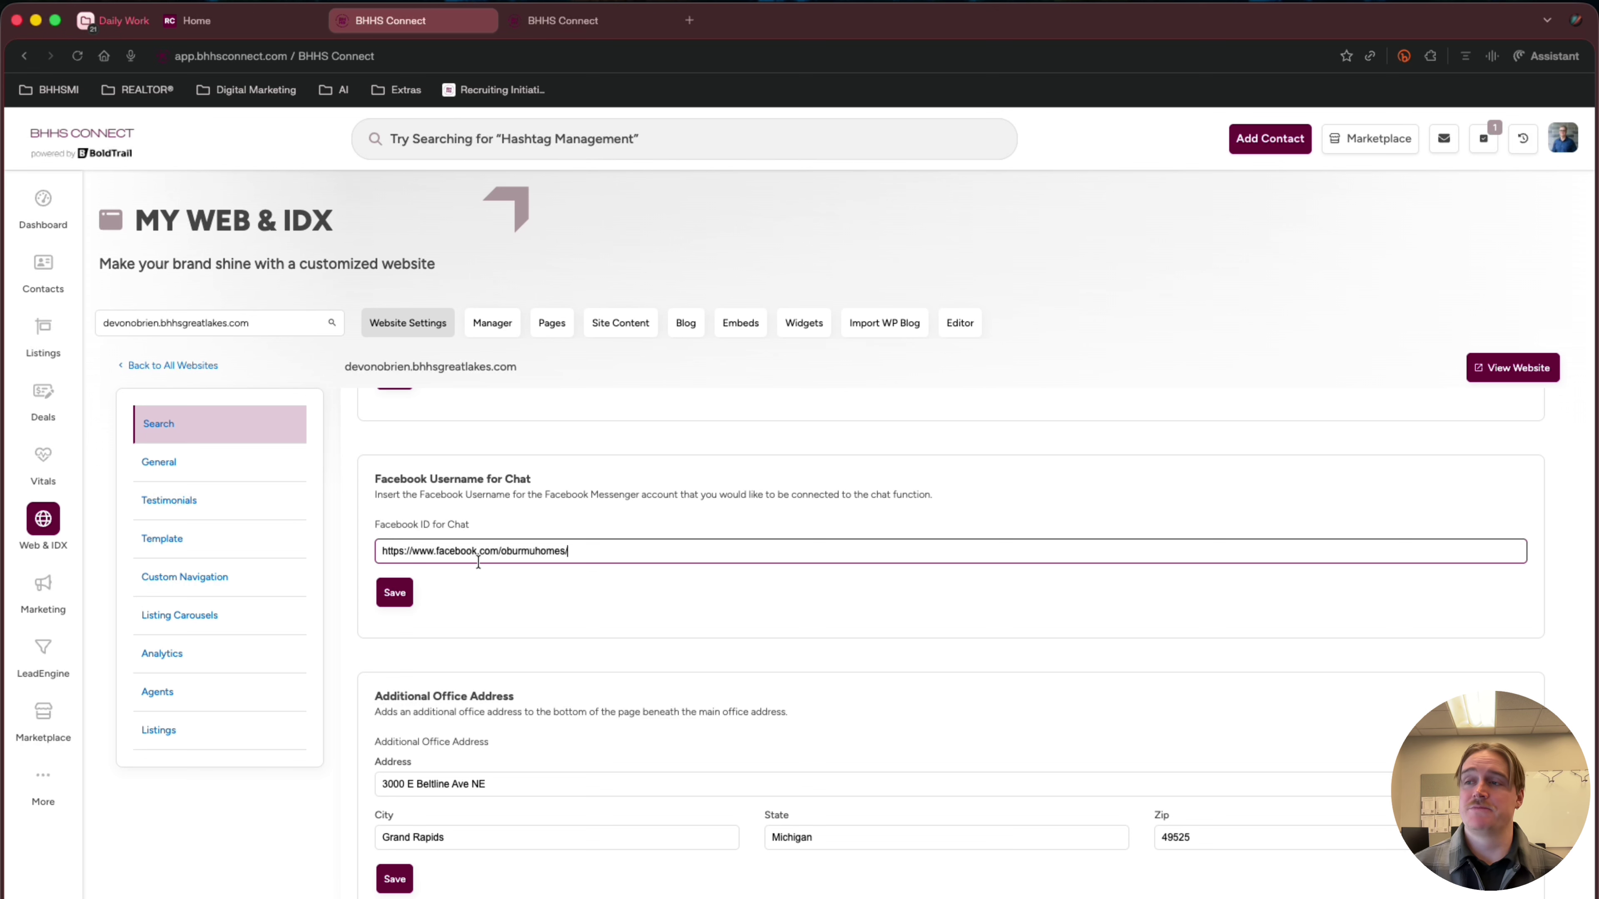
- Review the Additional Office Address setting with its address, city, state and zip fields, highlighting its heading
scroll(478, 562, down, 2)
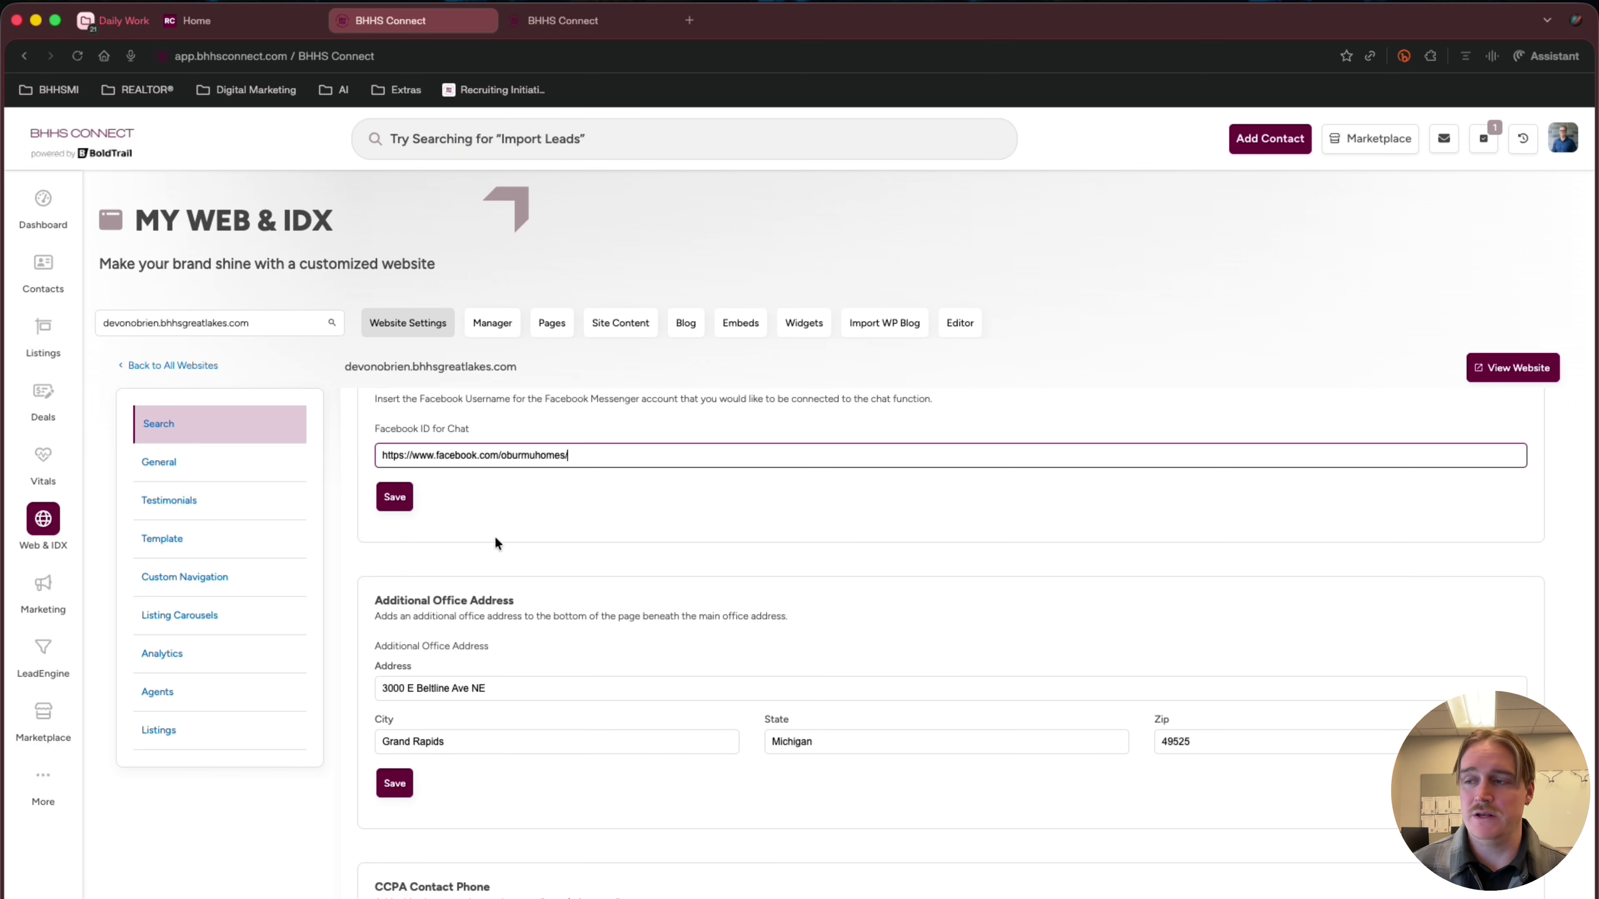
scroll(494, 542, down, 3)
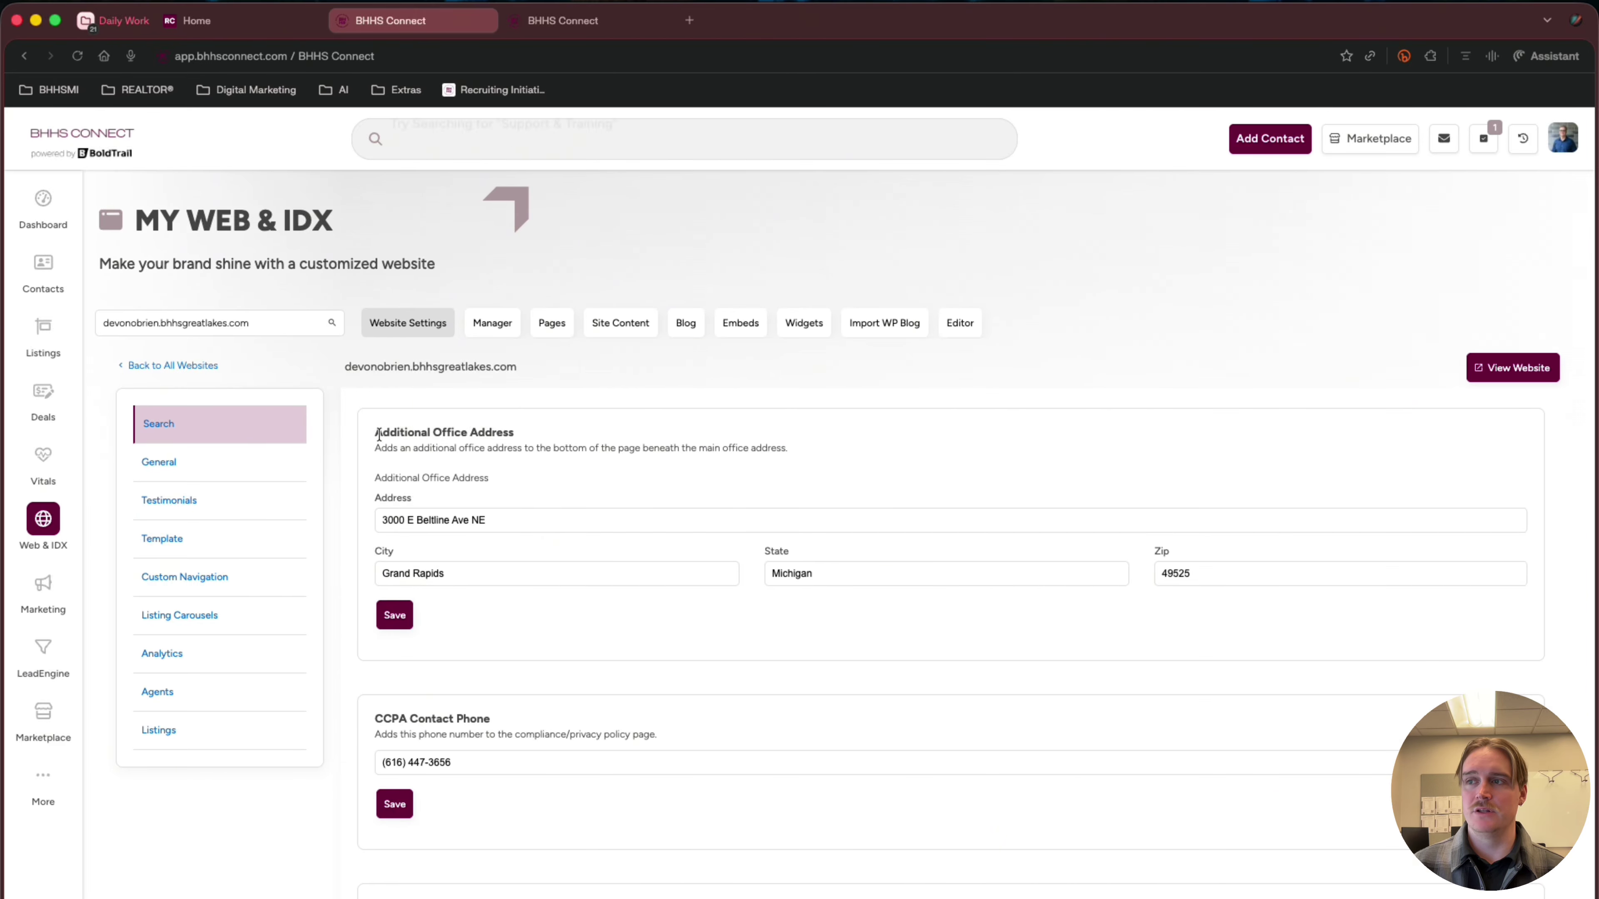
drag(378, 434, 529, 438)
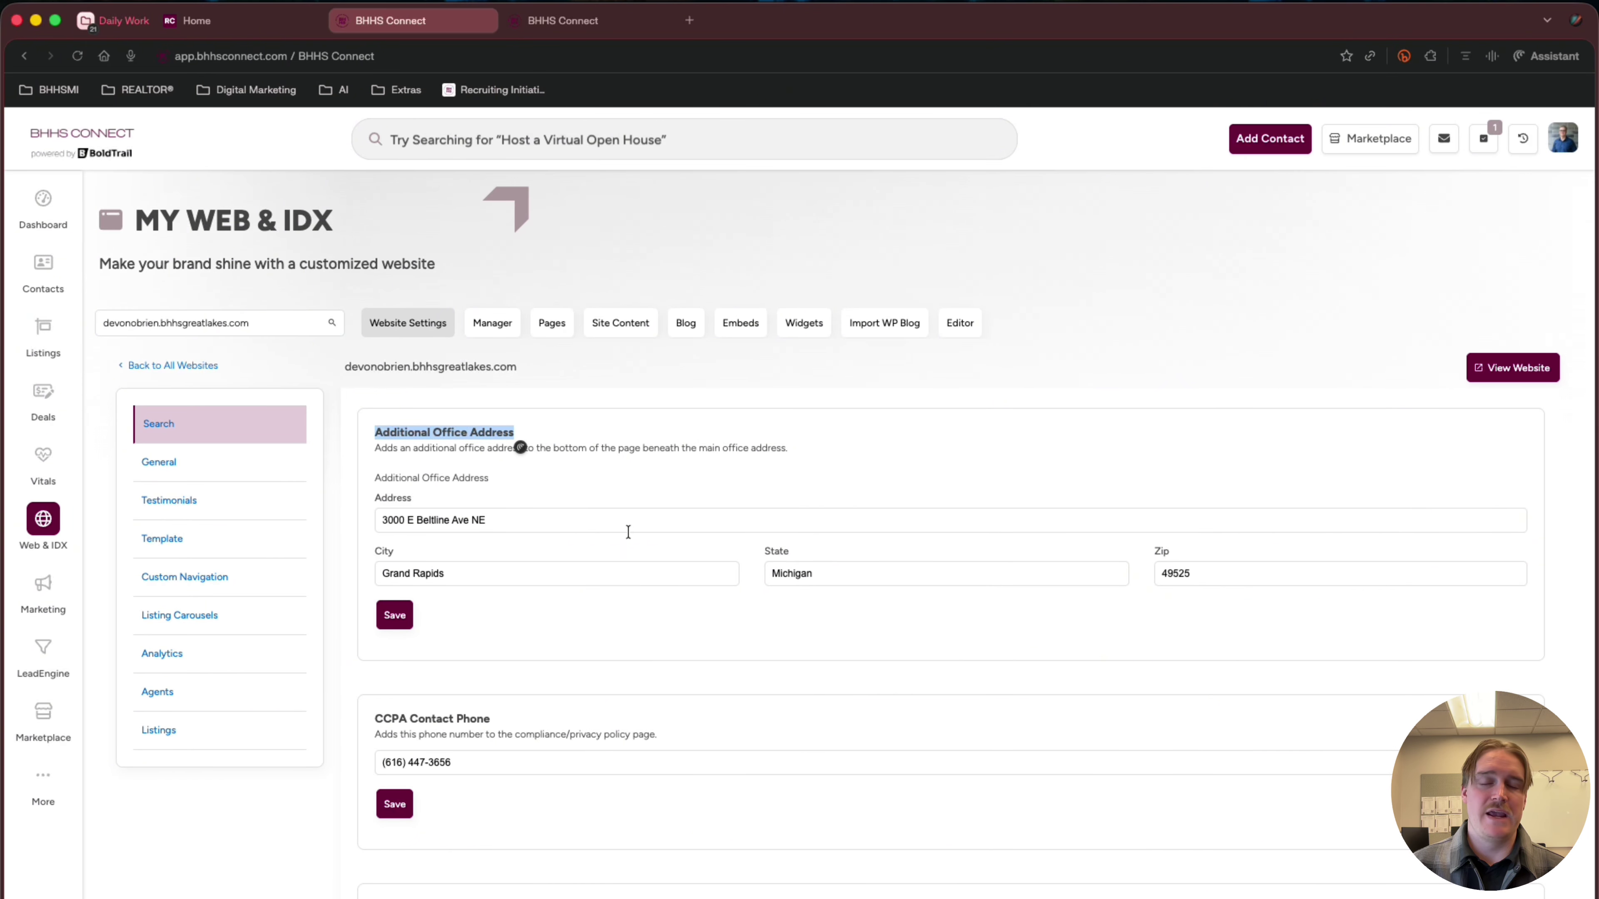
- Review the CCPA contact phone and email settings and the TCPA consent and valuation lead capture options
scroll(504, 629, down, 3)
scroll(502, 637, down, 1)
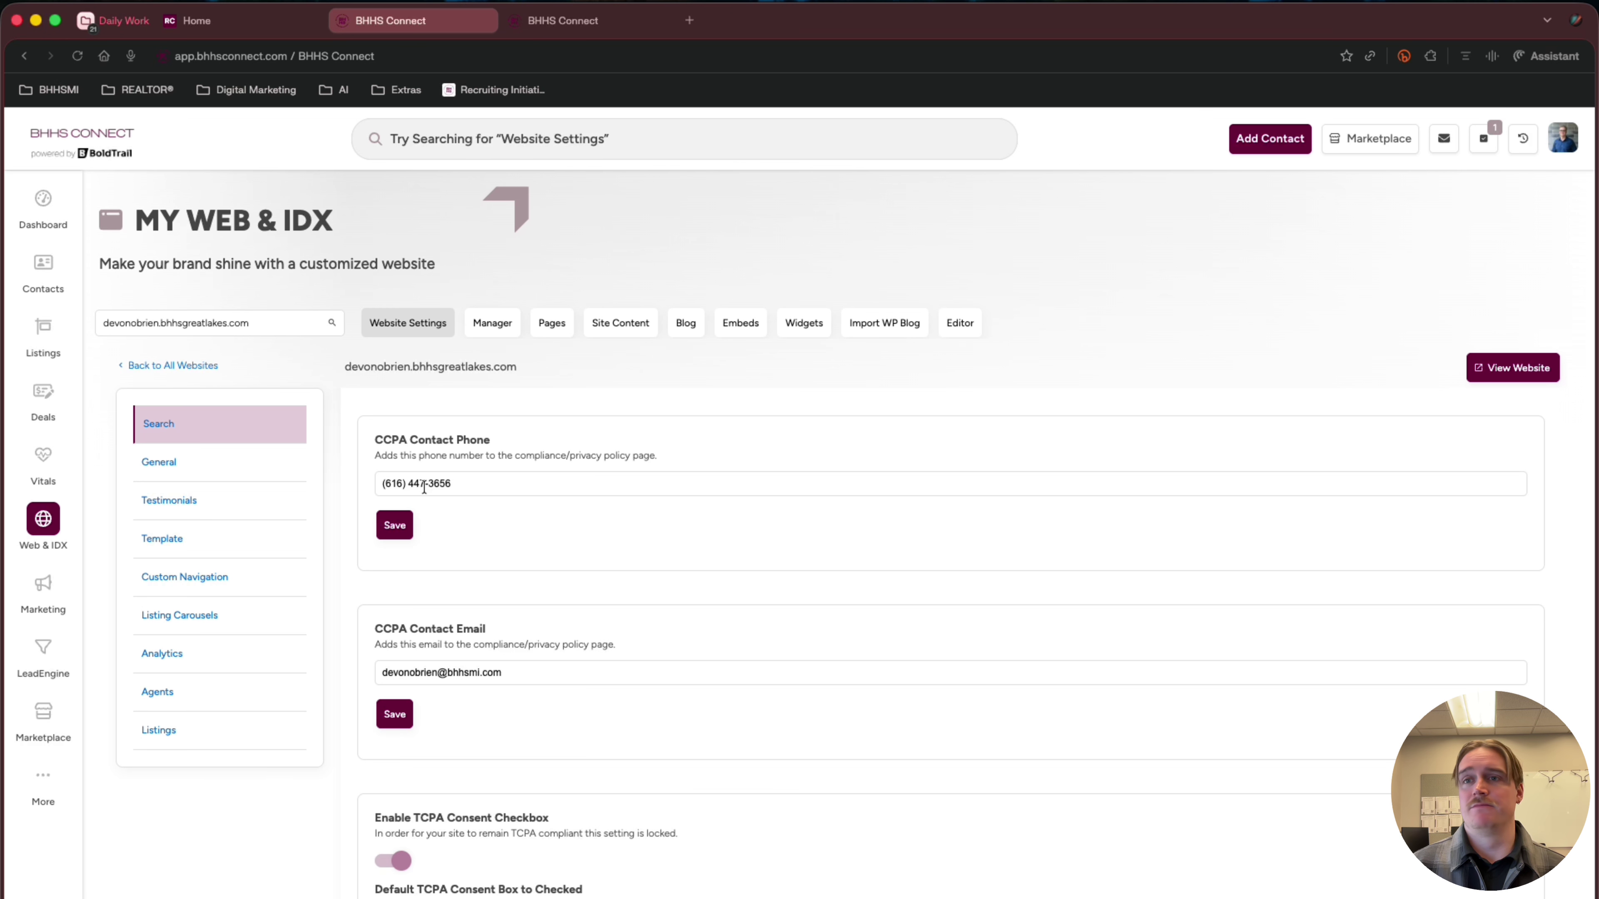
scroll(438, 552, down, 3)
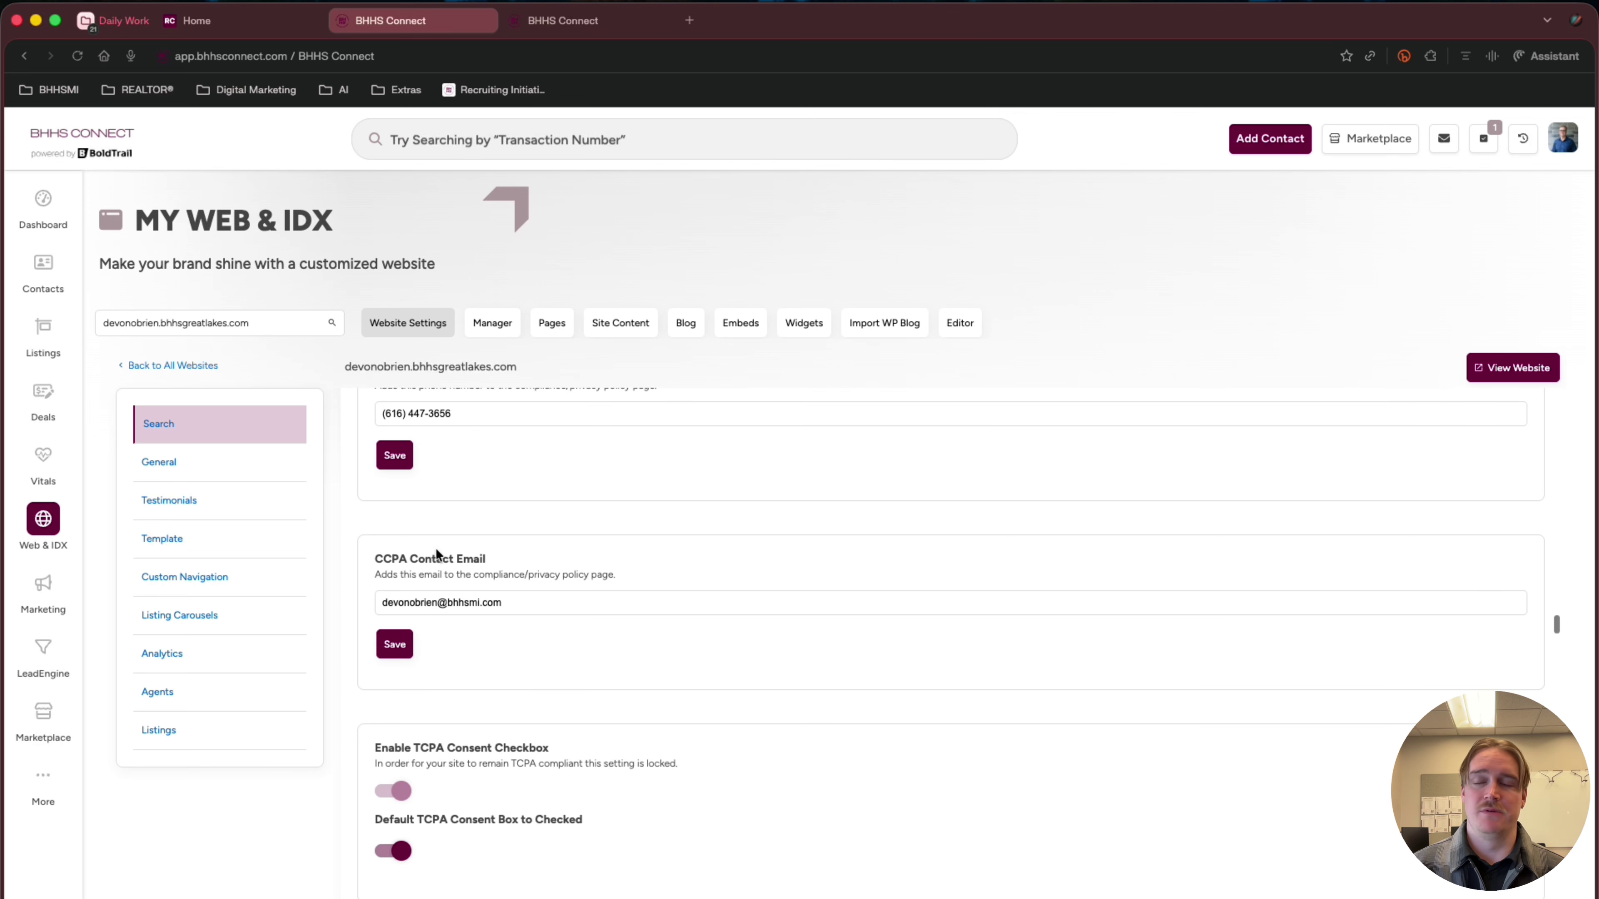
scroll(436, 551, down, 1)
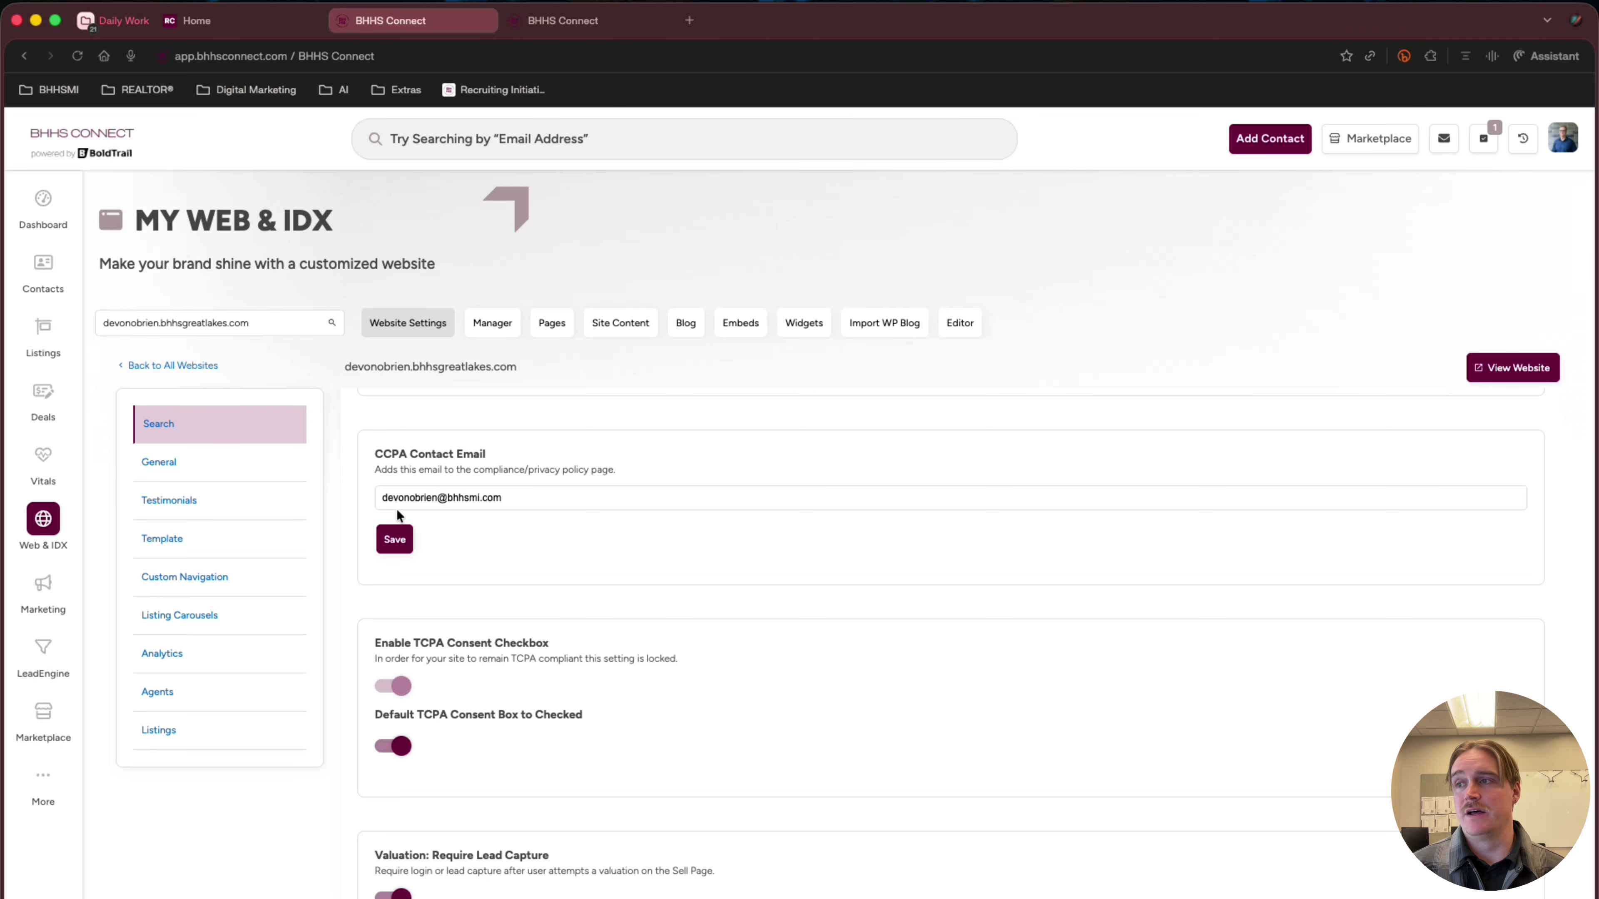
scroll(426, 602, down, 3)
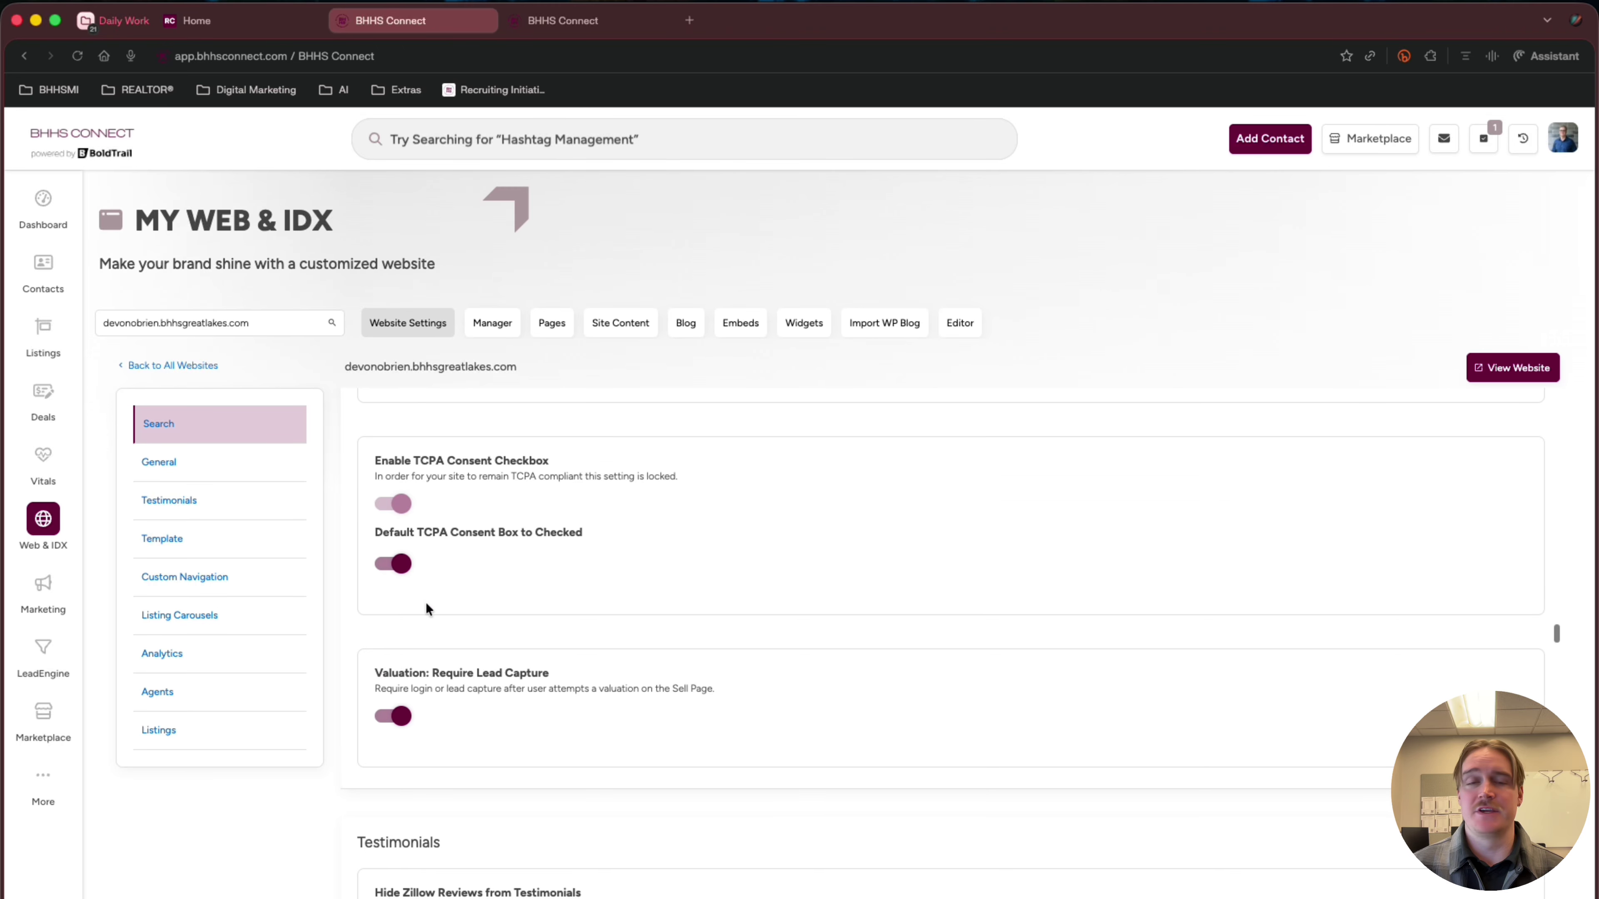
- Examine the Default TCPA Consent Box to Checked option and the Valuation: Require Lead Capture setting
scroll(426, 602, down, 1)
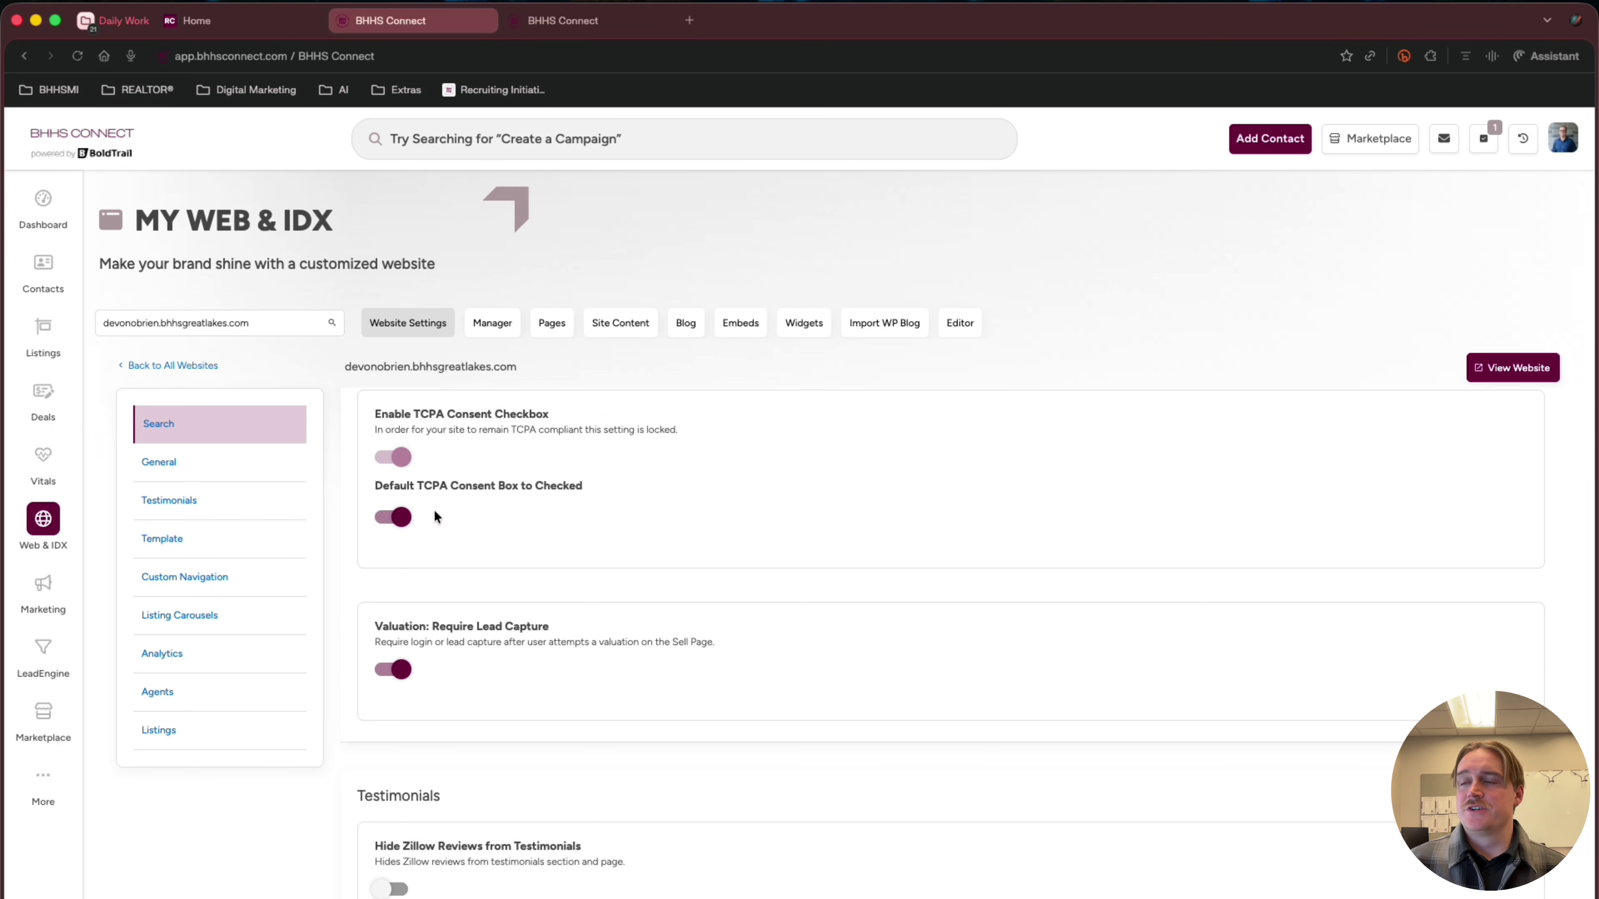
scroll(426, 556, down, 1)
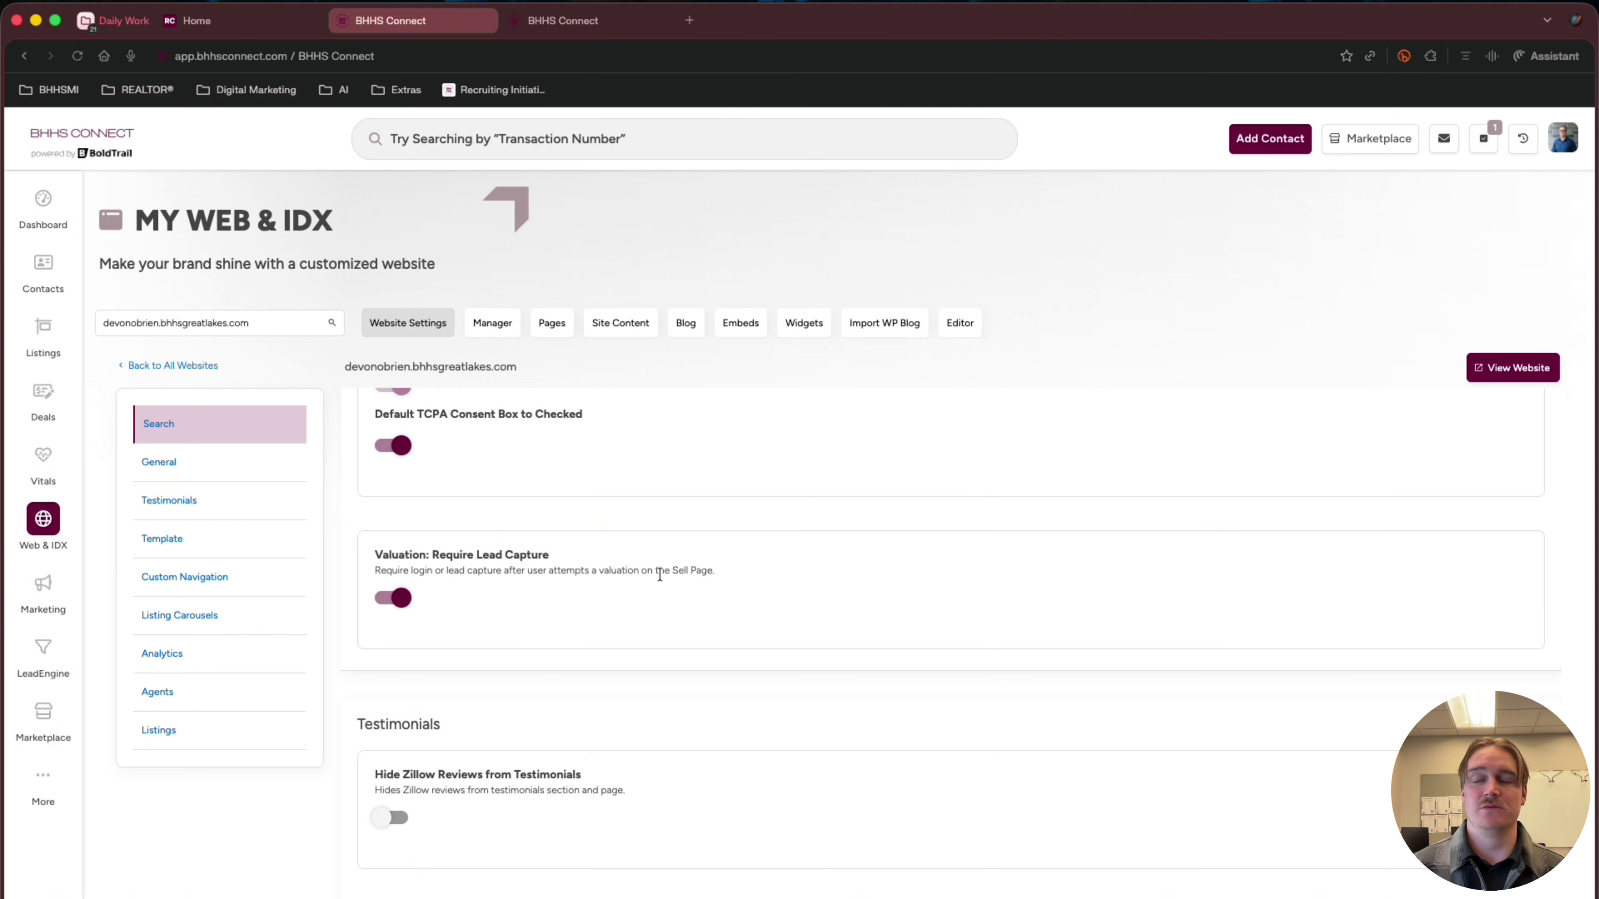
- Review the Hide Zillow Reviews from Testimonials setting, highlighting the Testimonials heading and the words "Hide Zillow Reviews"
scroll(604, 587, down, 5)
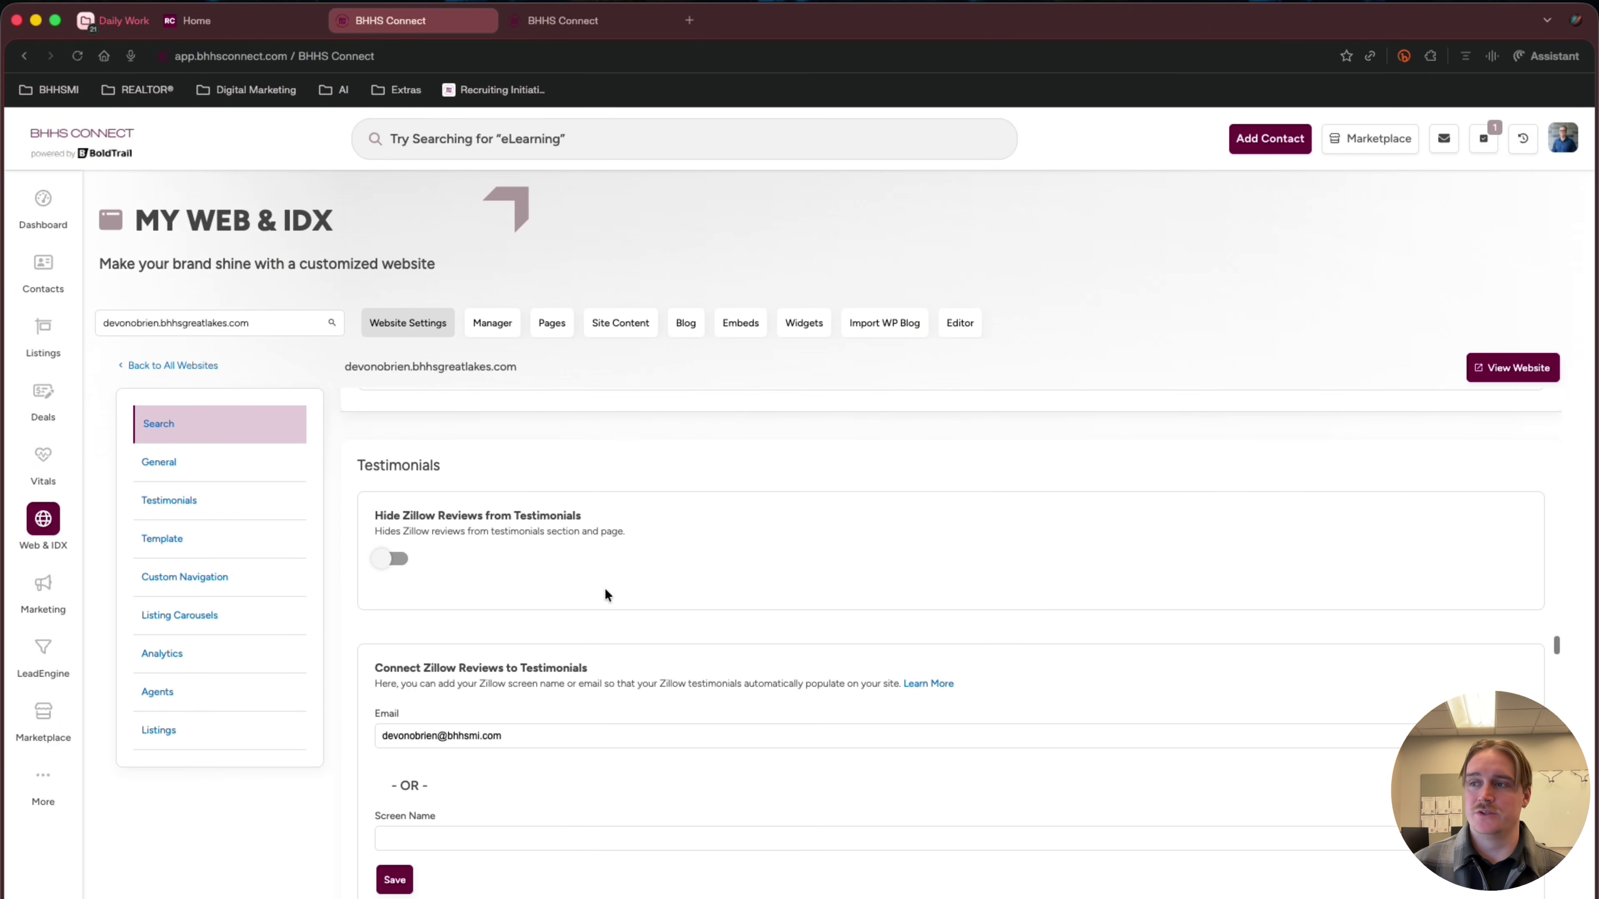
scroll(604, 595, down, 1)
drag(358, 436, 450, 441)
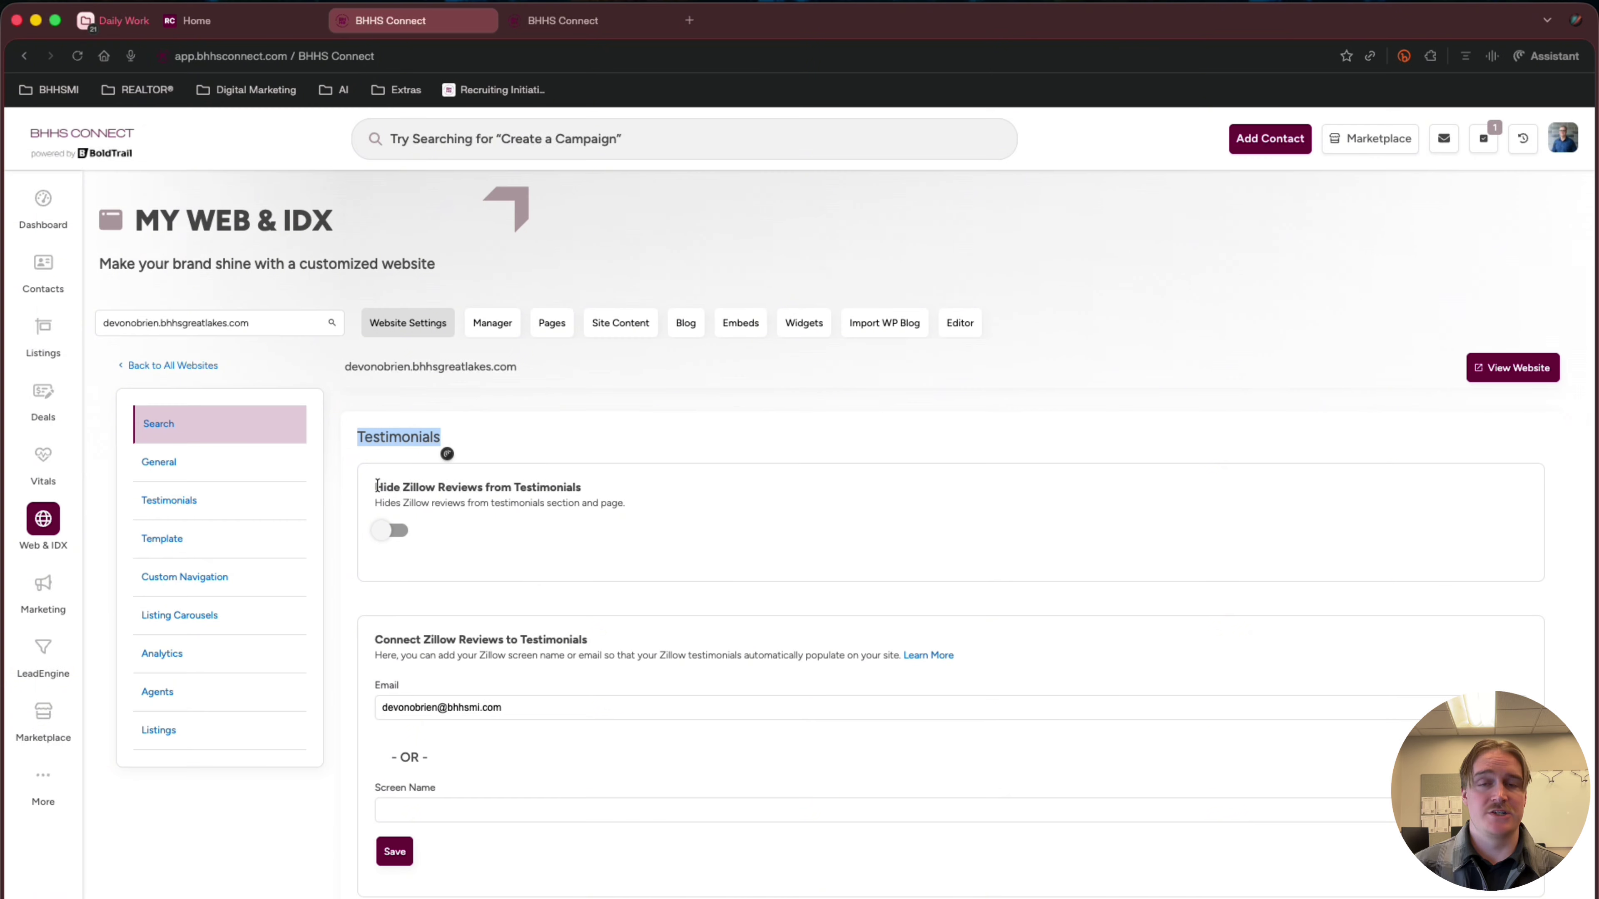
drag(376, 487, 483, 488)
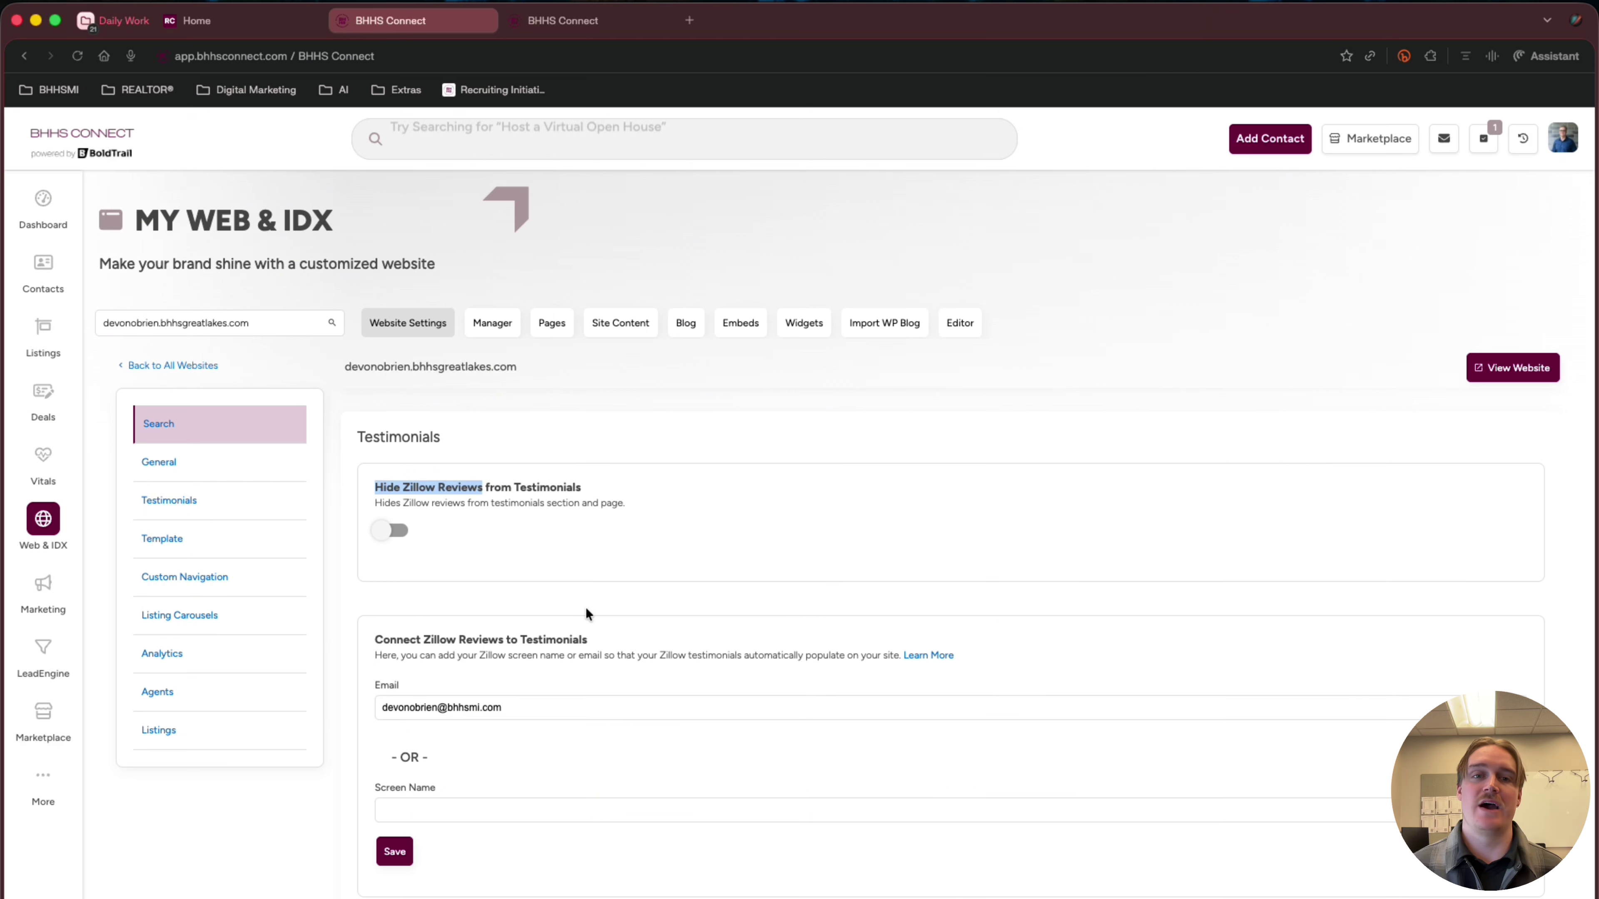
- Review the Connect Zillow Reviews to Testimonials setting with its email and screen name fields
scroll(542, 672, down, 5)
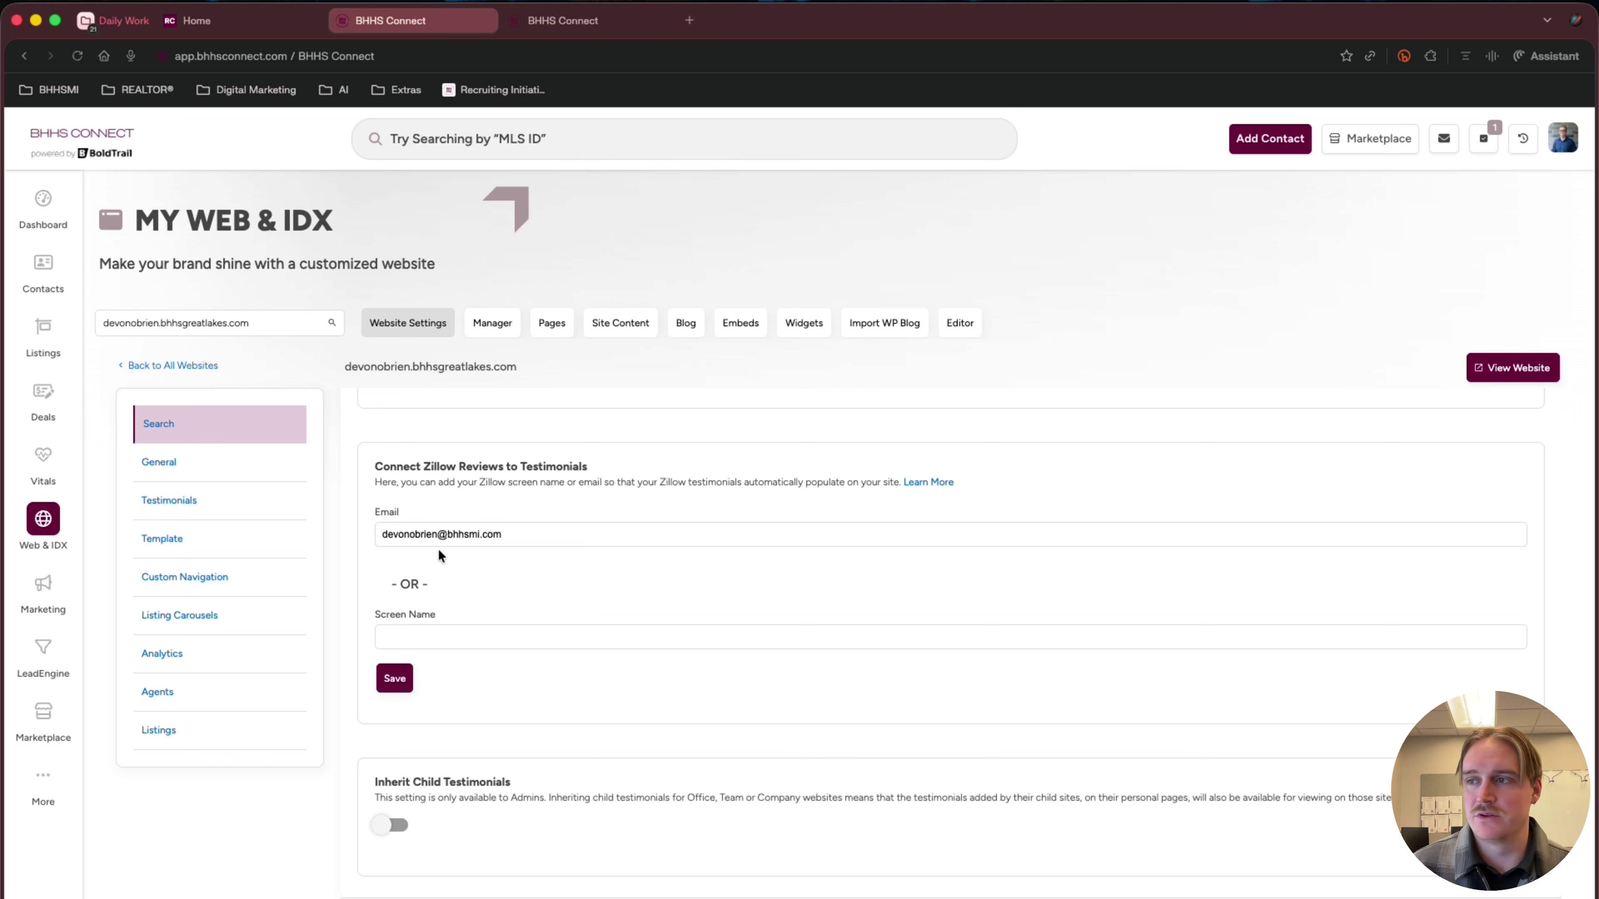
scroll(422, 551, up, 1)
scroll(401, 651, down, 3)
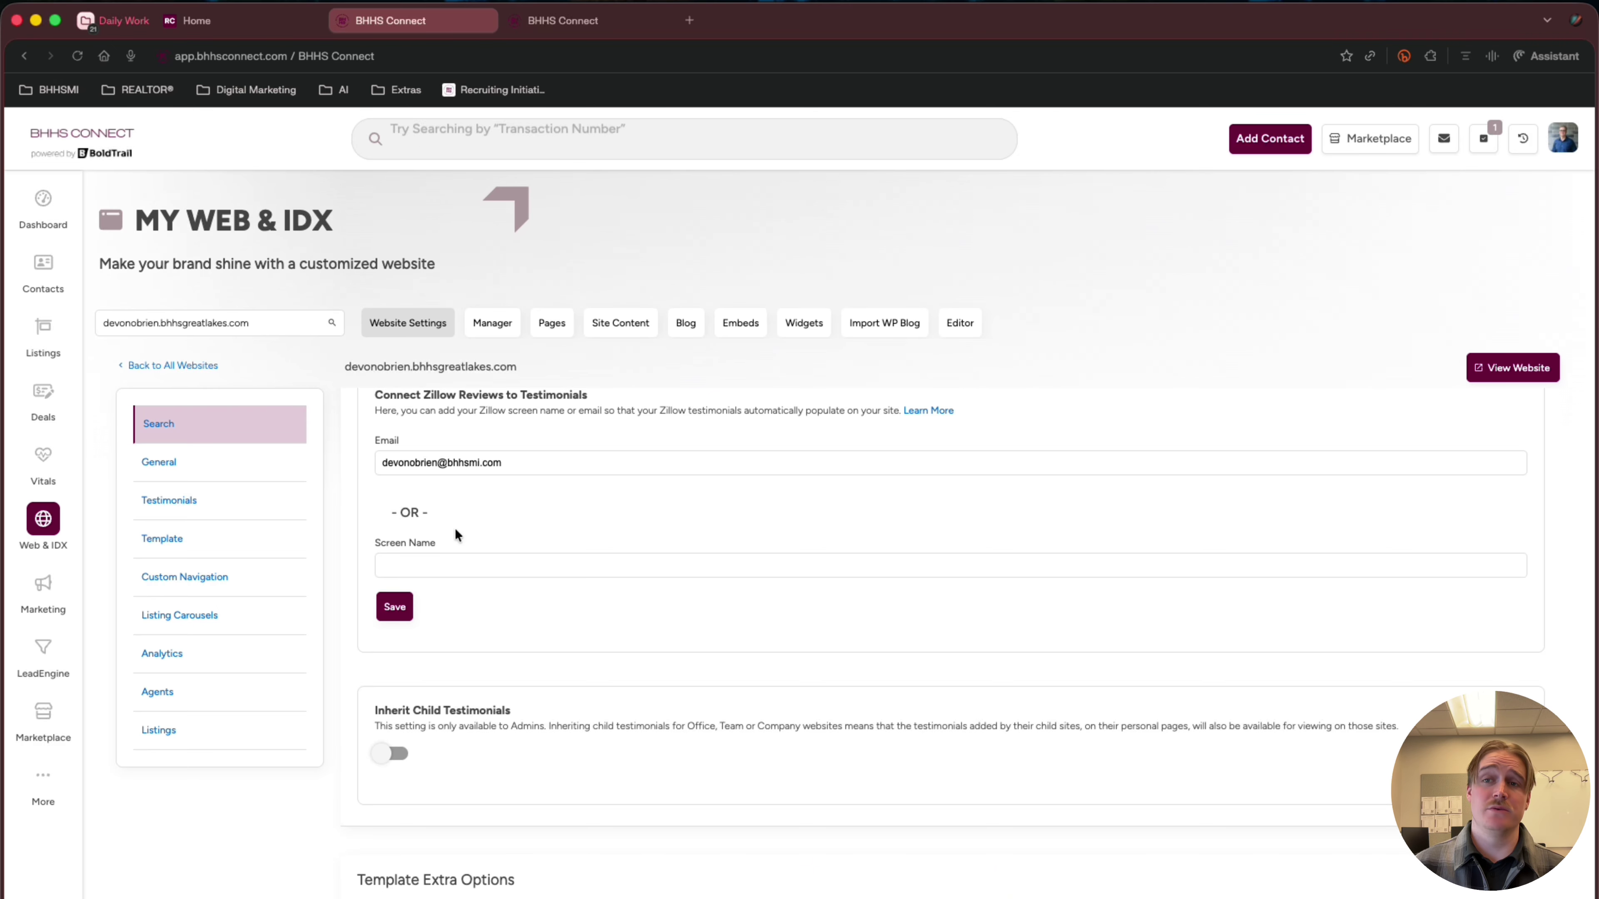
- Examine the Inherit Child Testimonials setting and its description, highlighting the setting's heading
scroll(456, 533, down, 4)
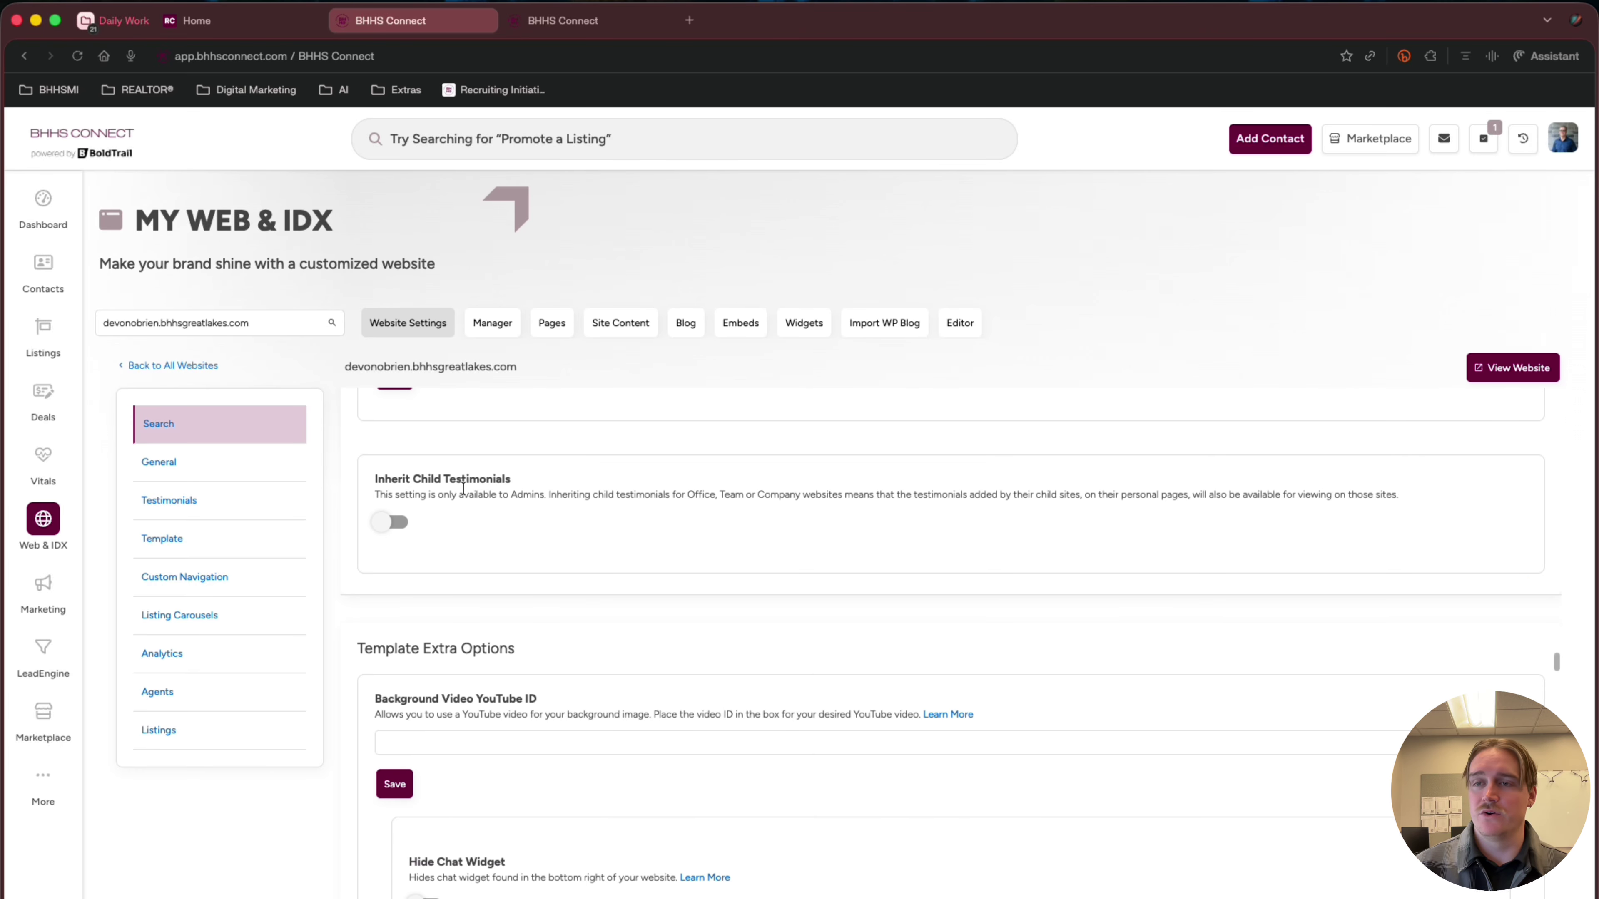
triple_click(515, 479)
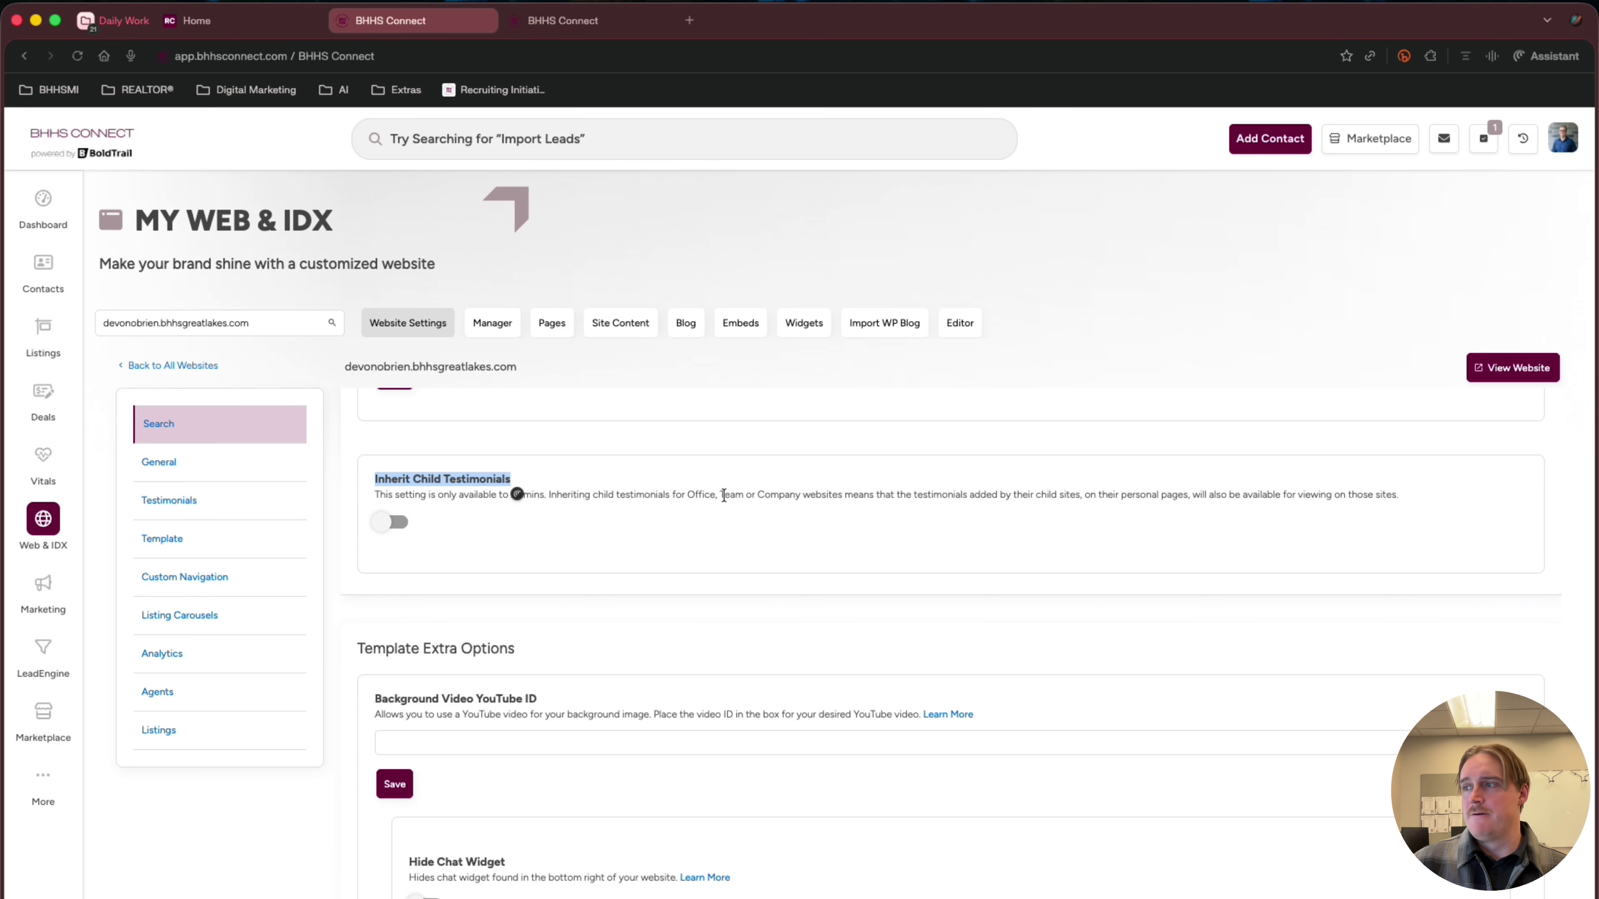
click(533, 476)
- Review the Background Video YouTube ID, Hide Chat Widget and Use Full Width Widgets settings under Template Extra Options
scroll(388, 570, down, 5)
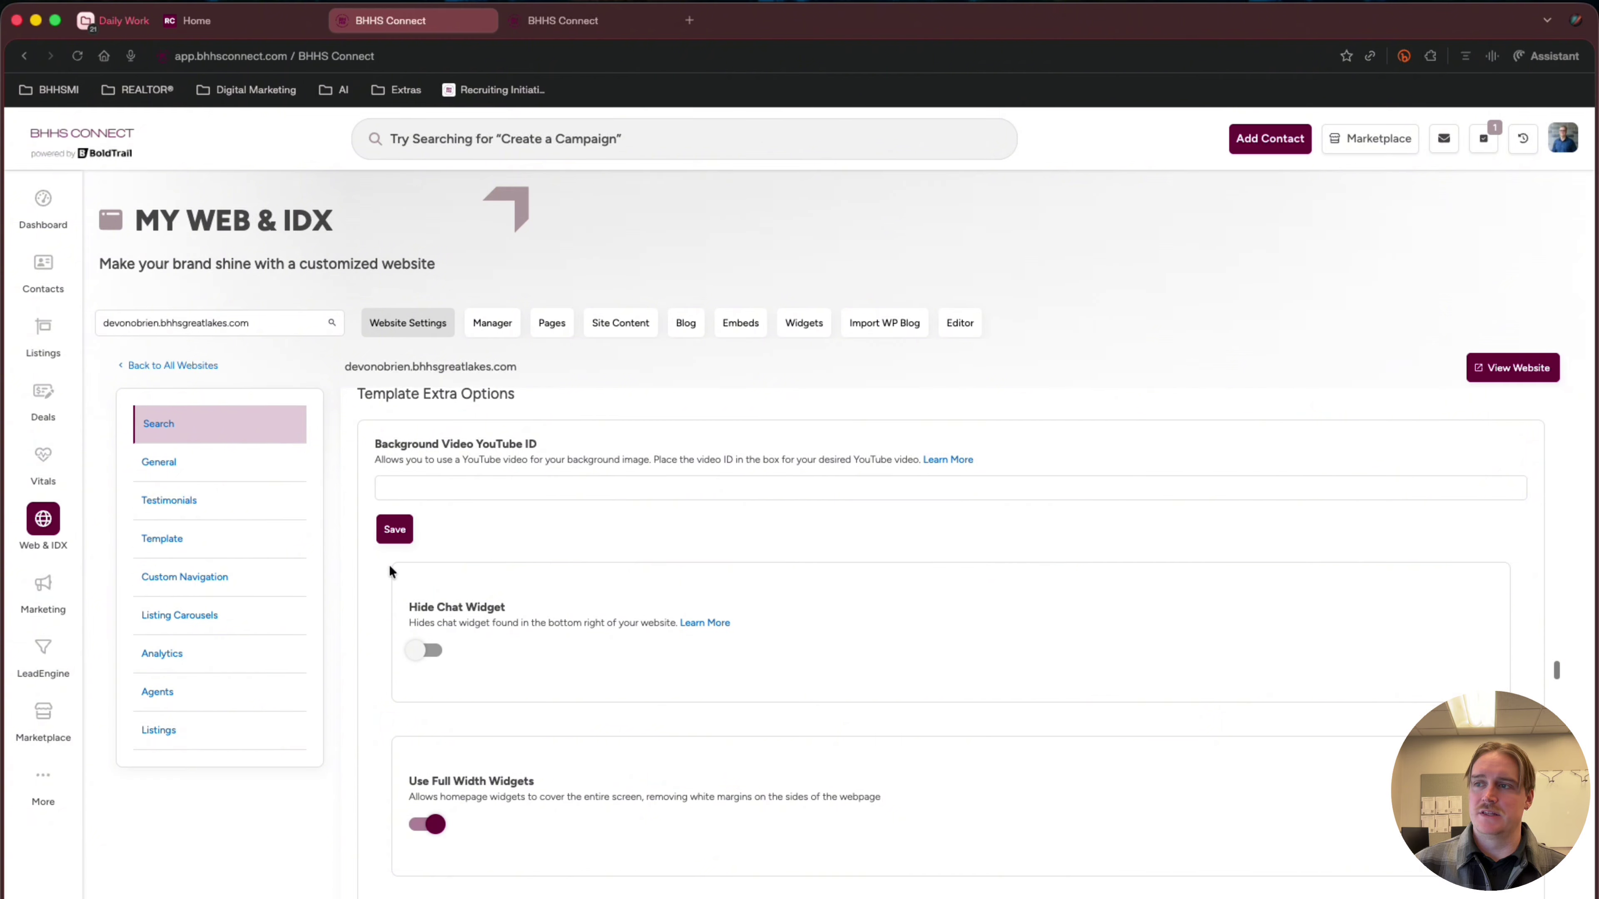
scroll(388, 565, up, 1)
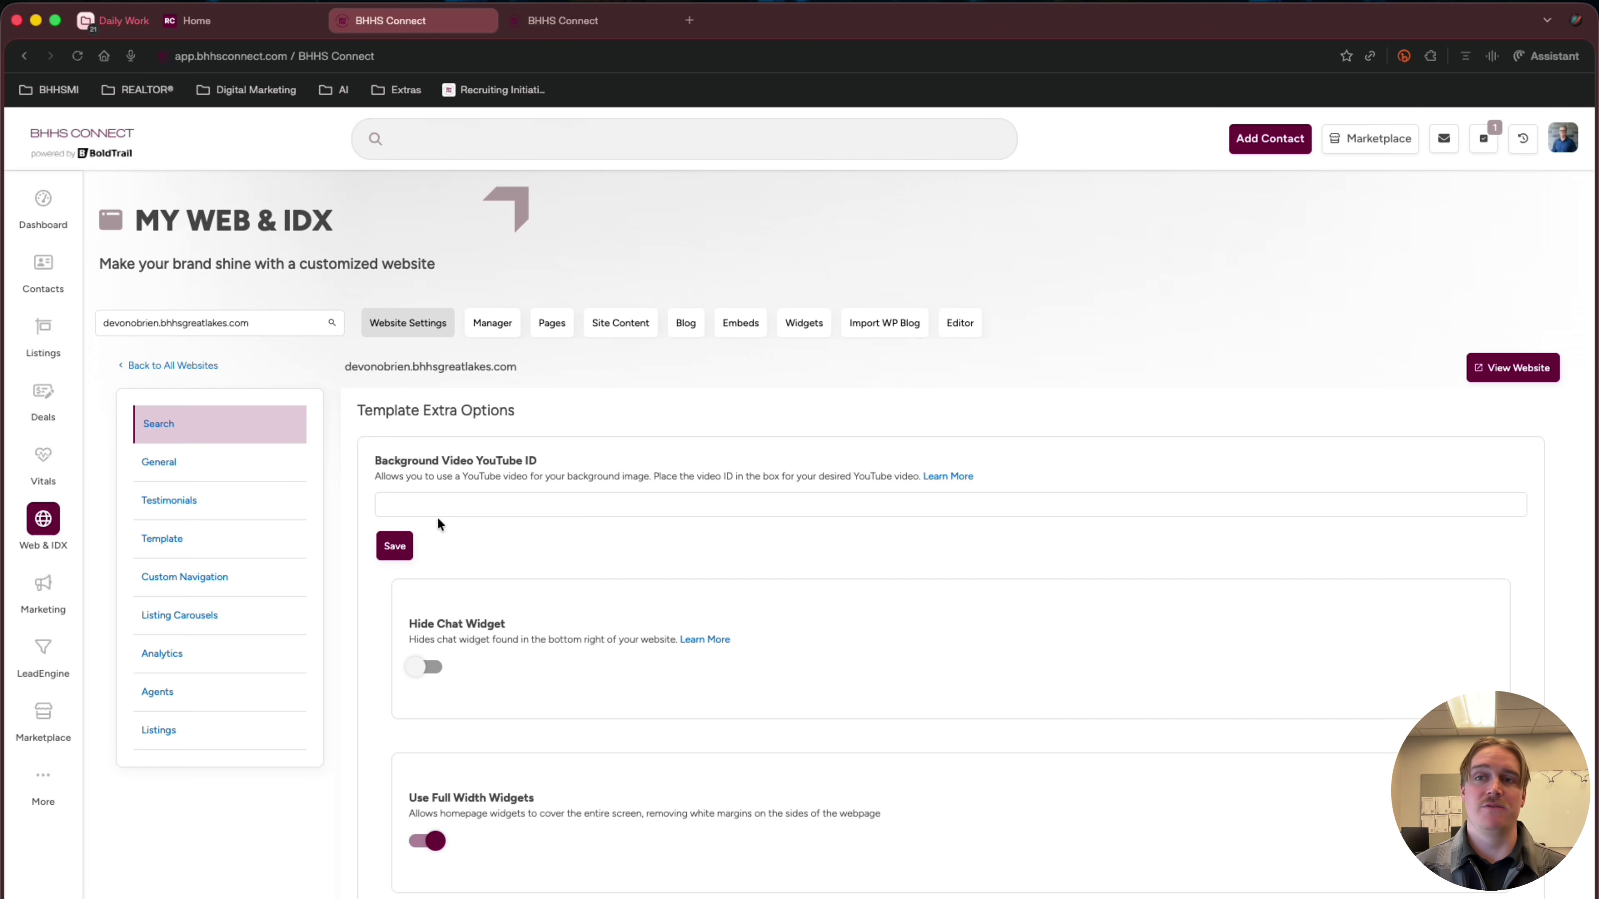
scroll(470, 662, down, 3)
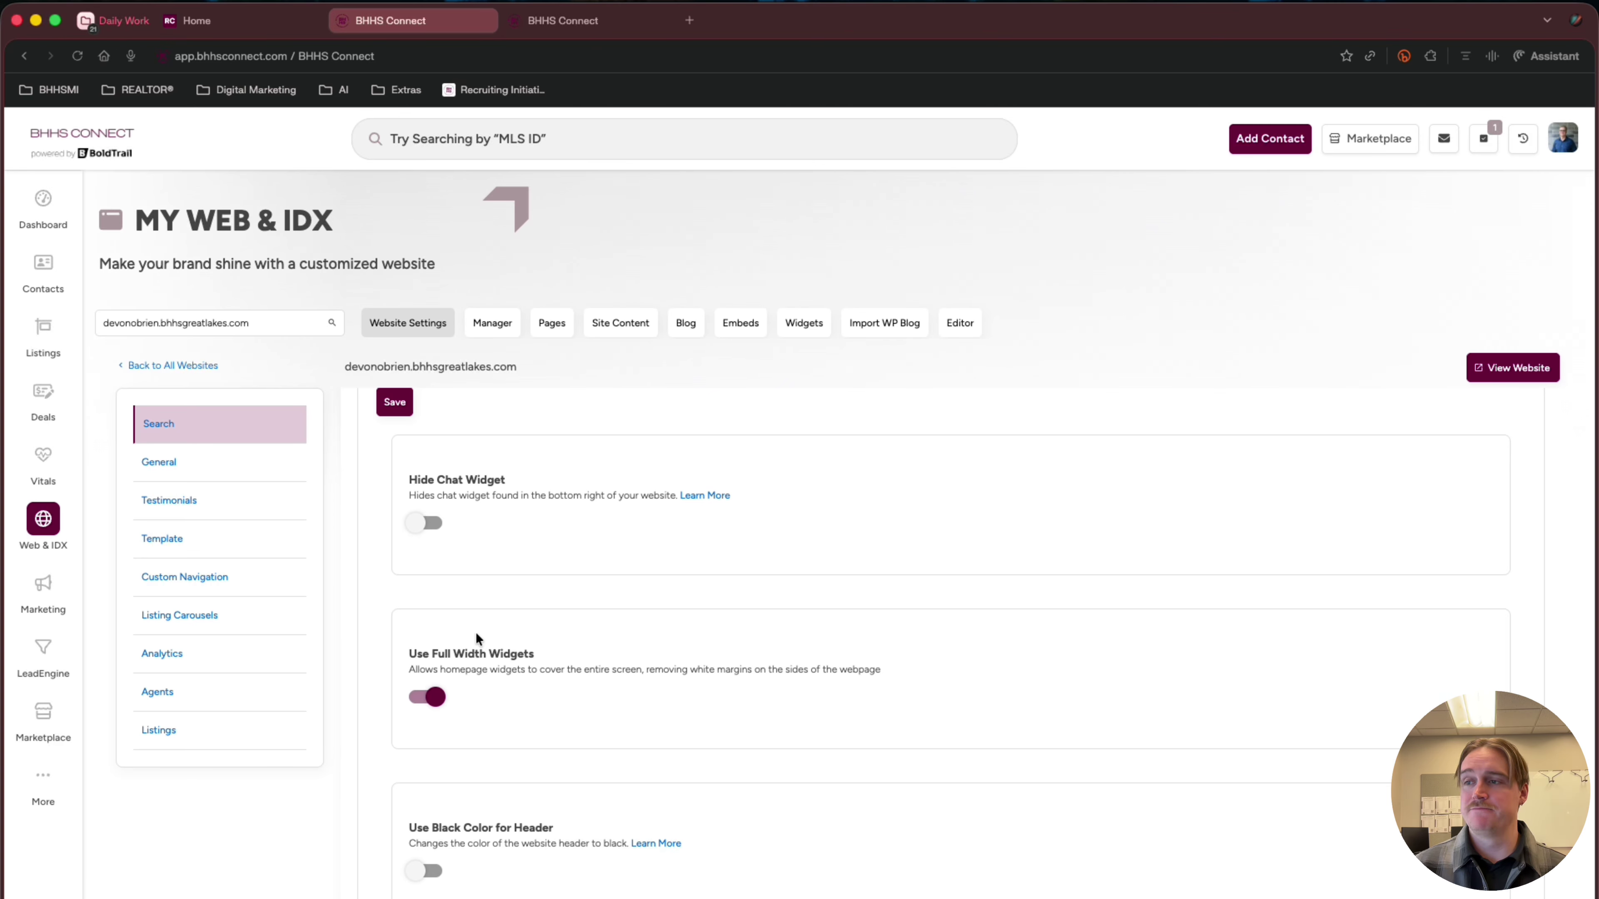
scroll(476, 632, down, 3)
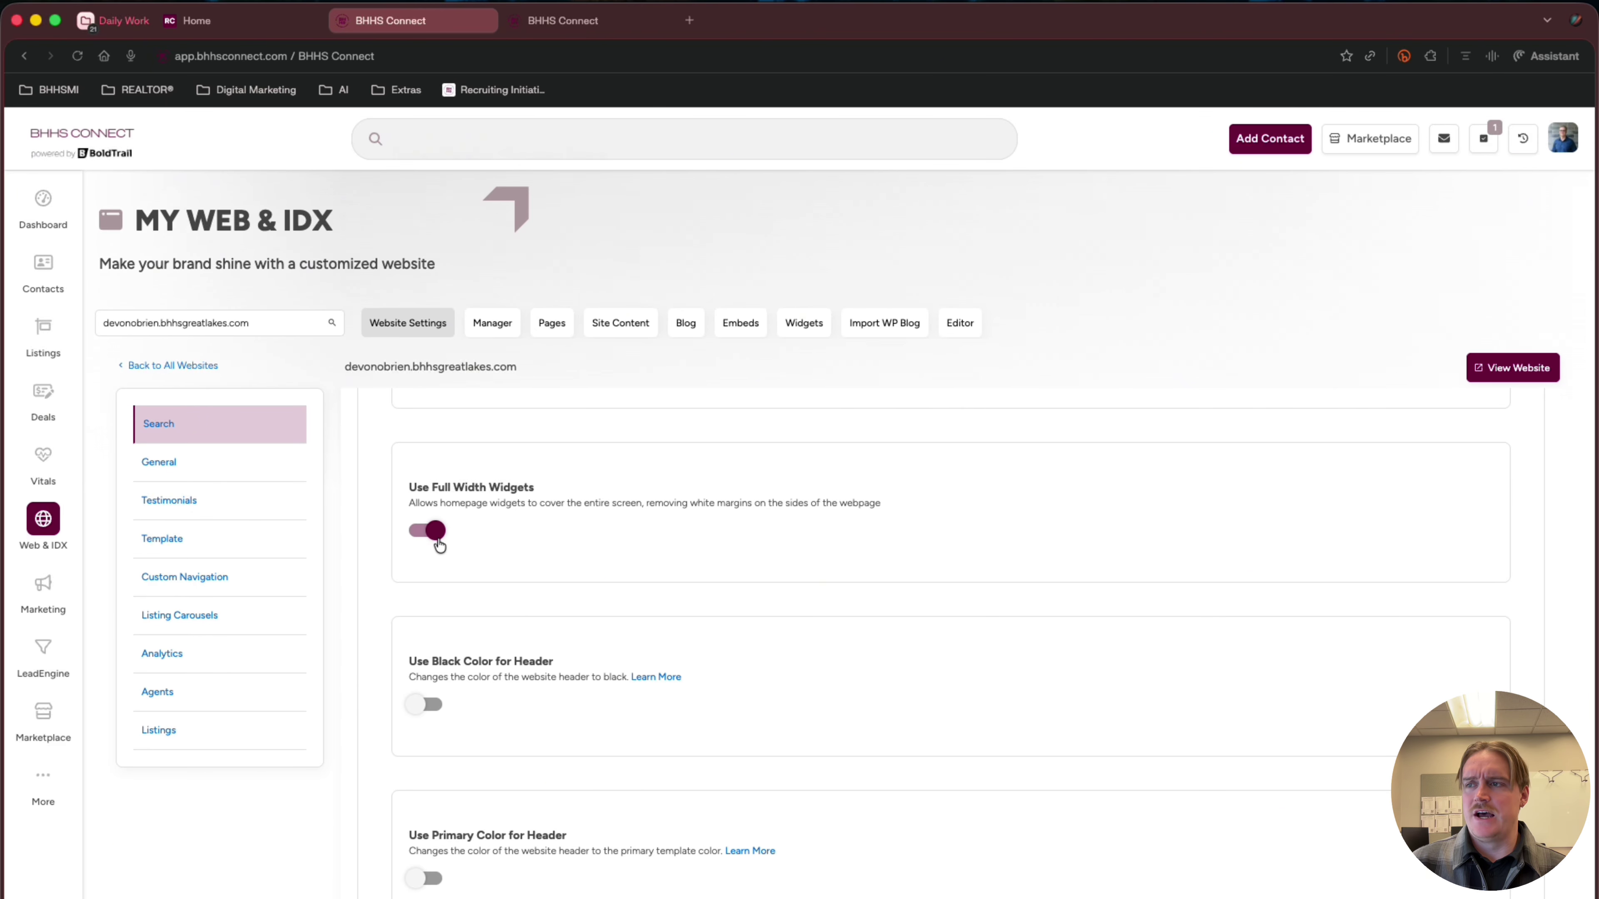
- Review the template options for a black or primary-color header and for hiding the office name on the homepage
scroll(446, 555, down, 2)
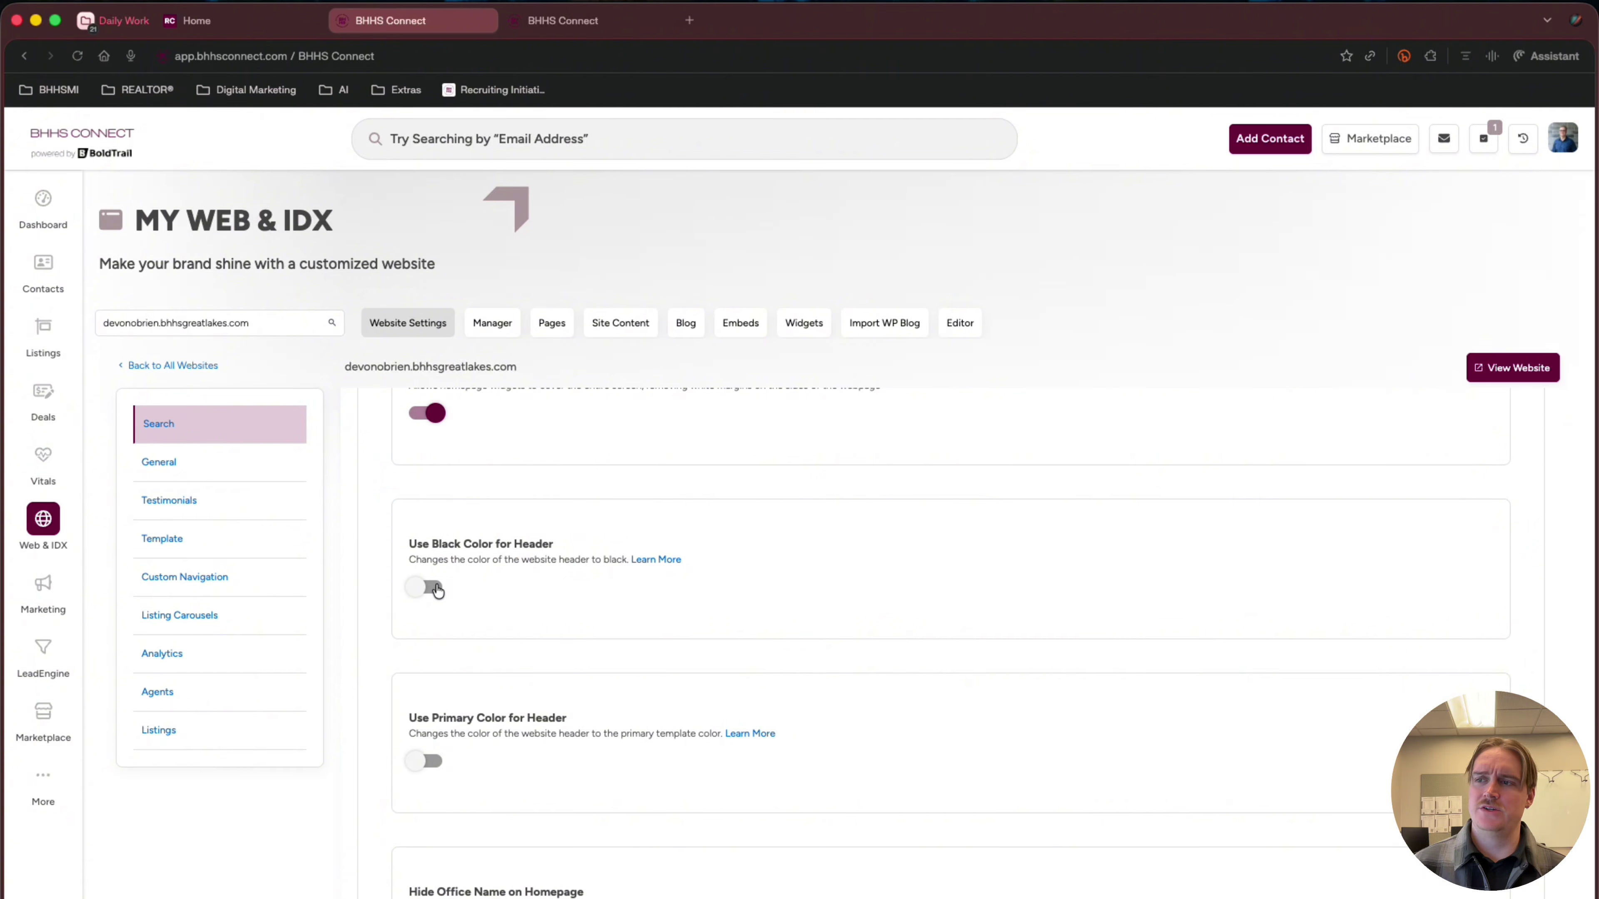
scroll(416, 582, down, 3)
scroll(416, 584, down, 3)
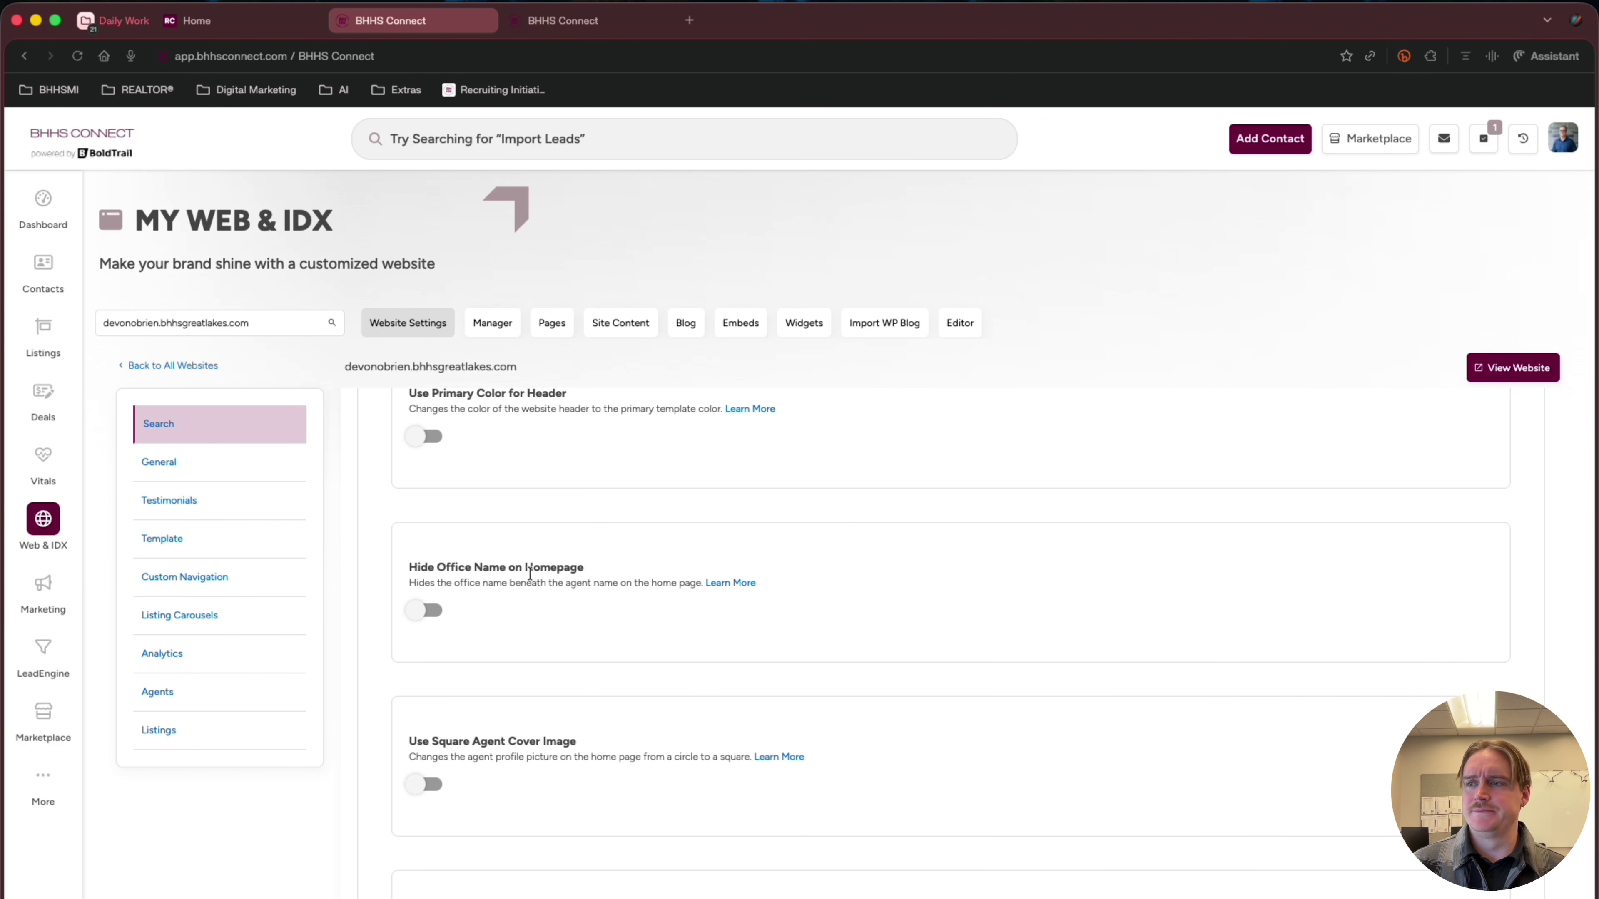
- Examine the Use Square Agent Cover Image and Hide Agent Cover Image template options
scroll(432, 615, down, 2)
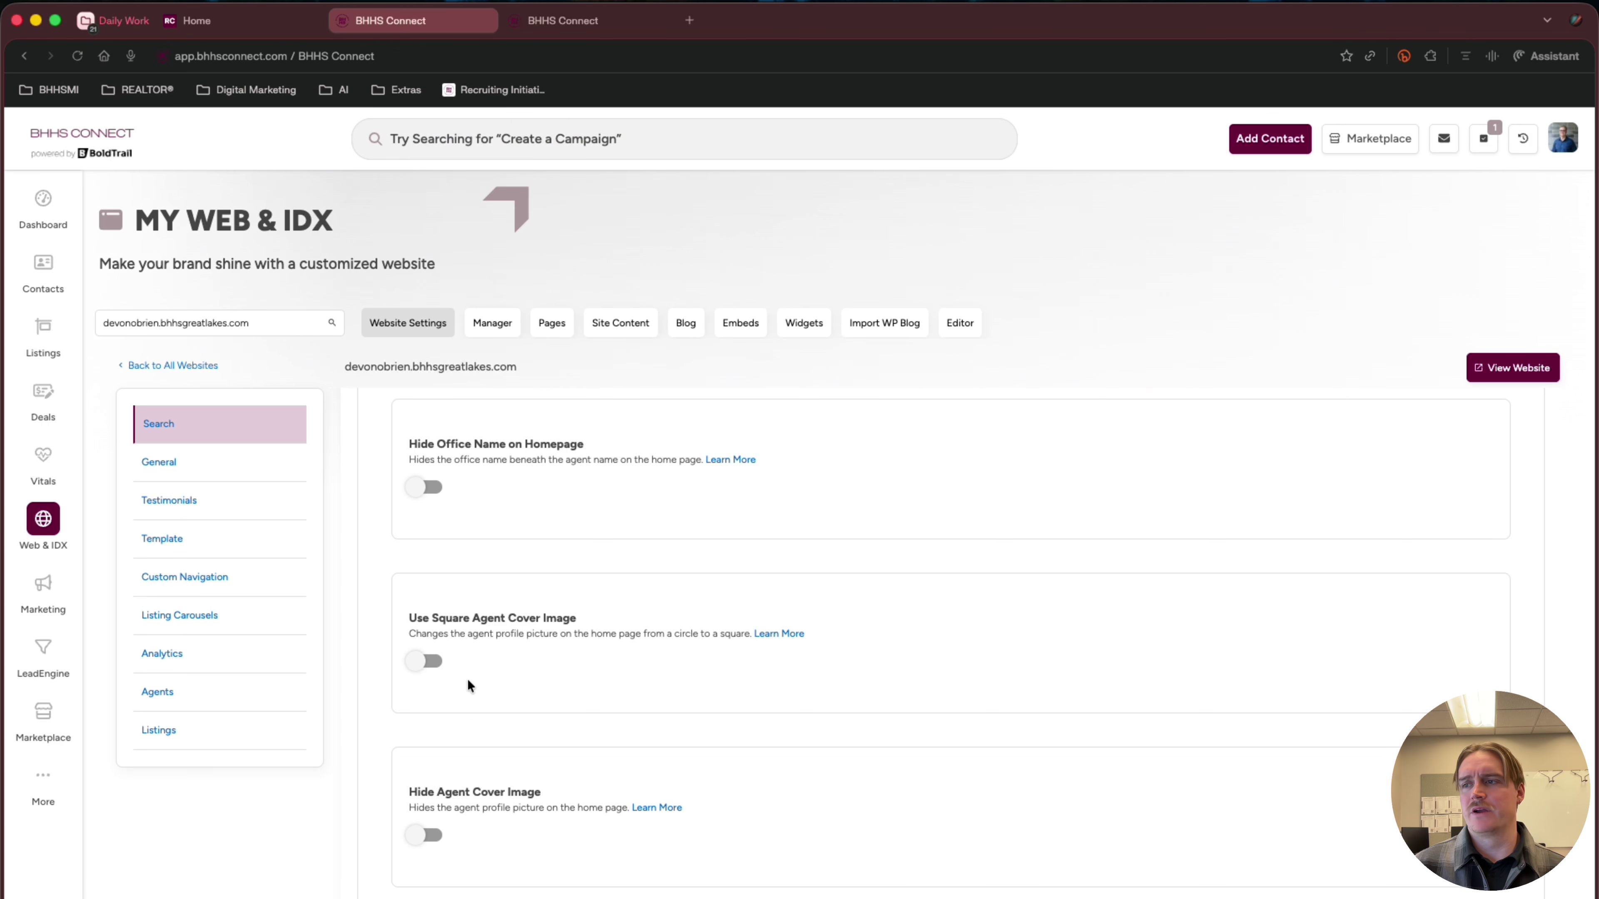
scroll(483, 660, down, 3)
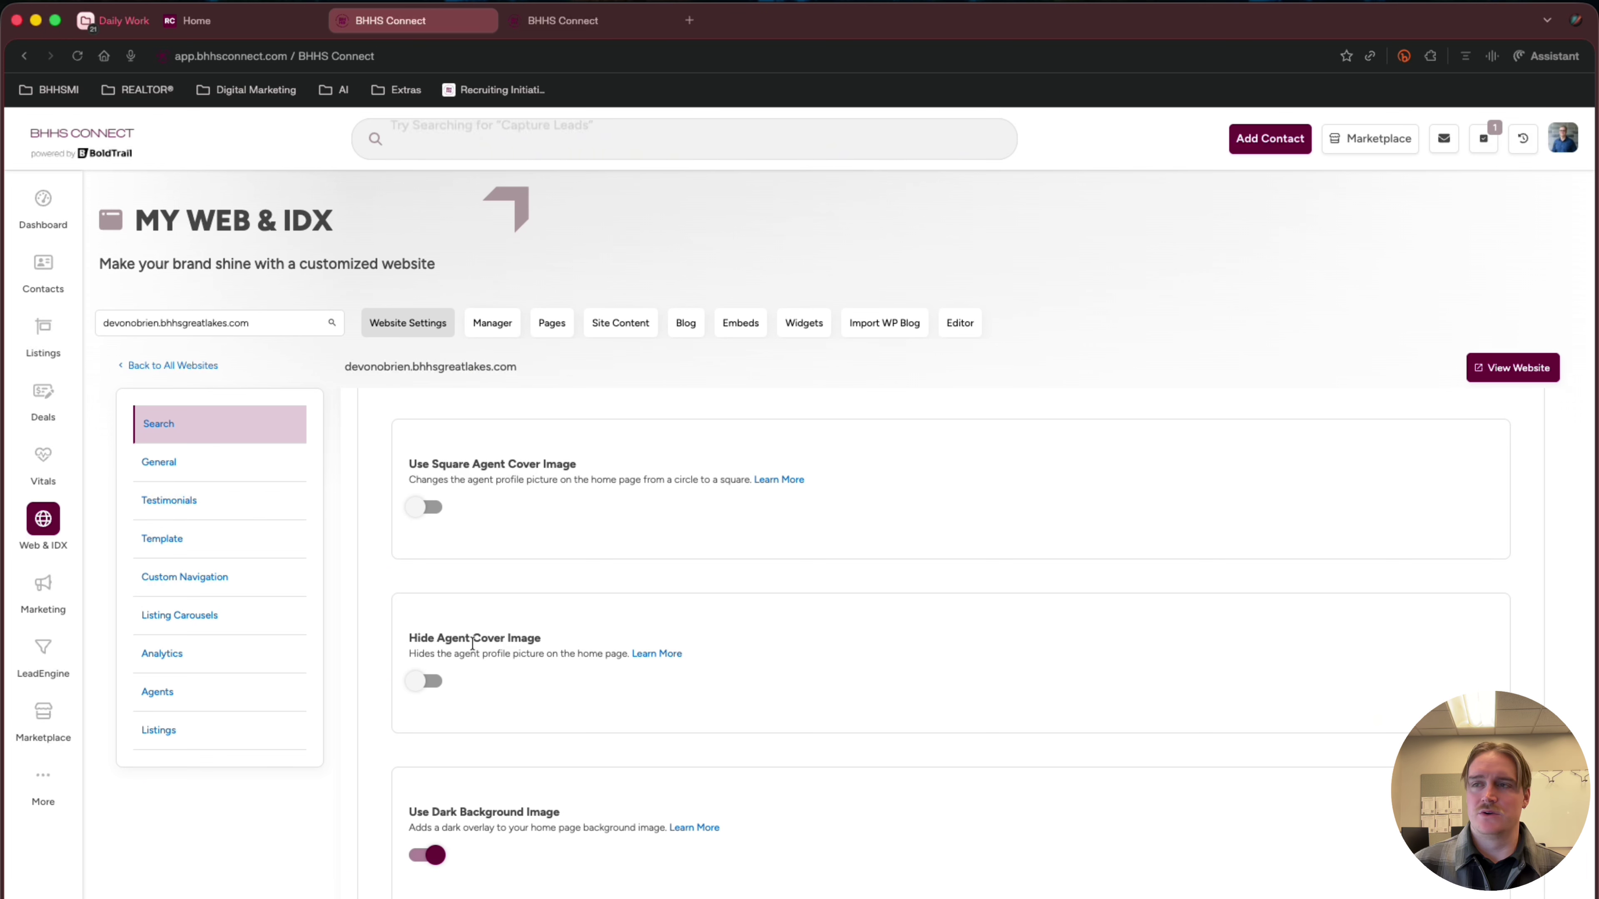
scroll(463, 619, down, 2)
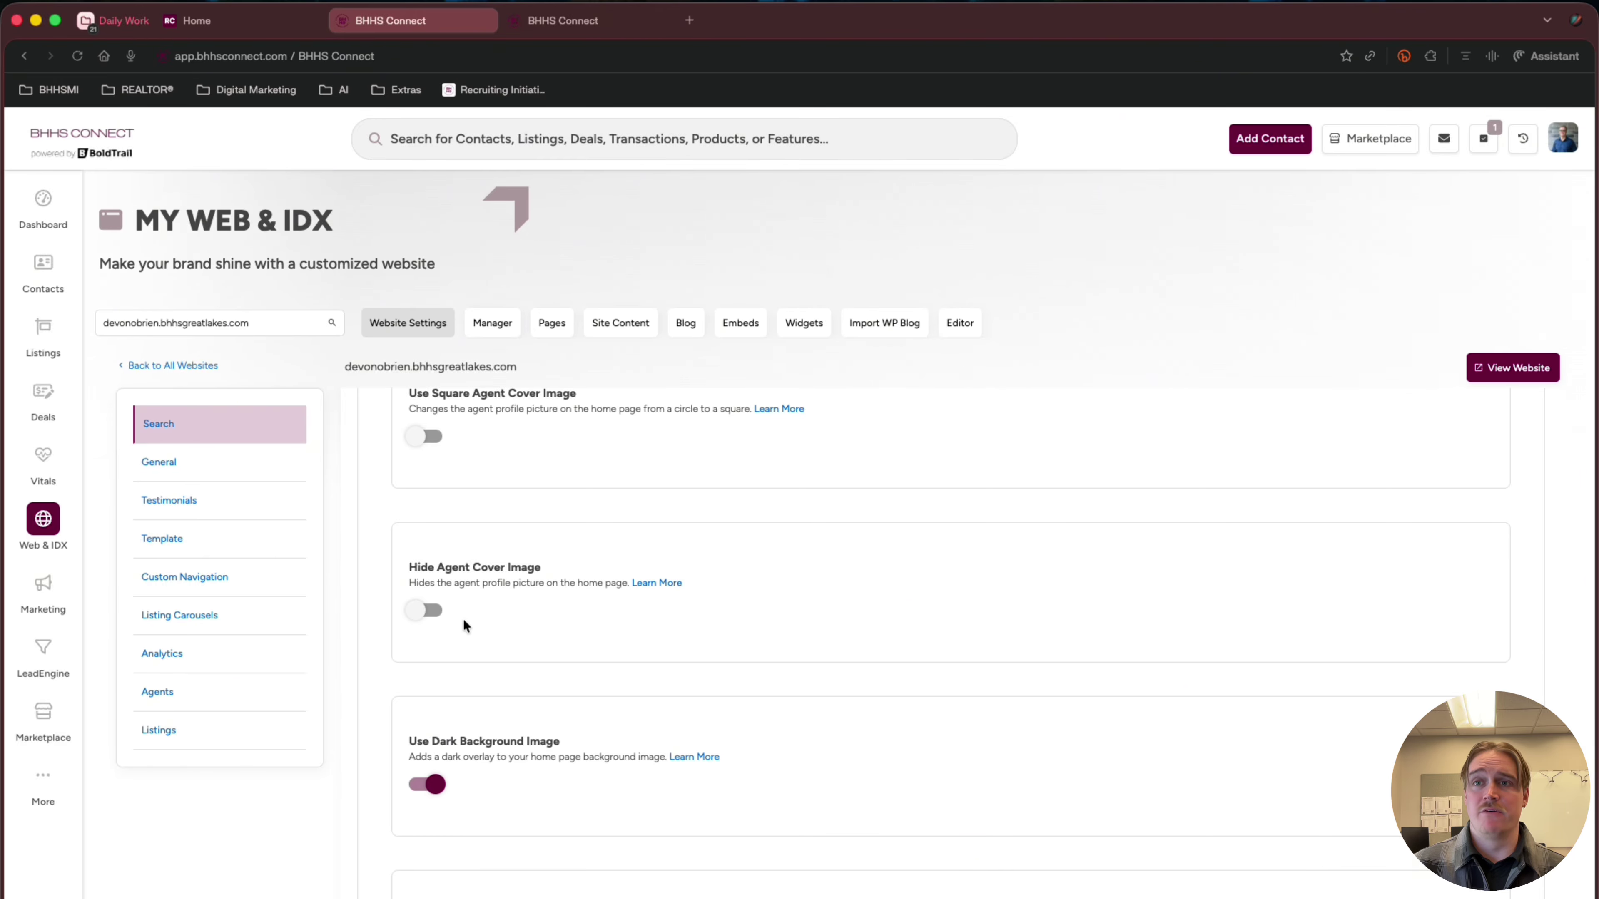
scroll(471, 620, down, 2)
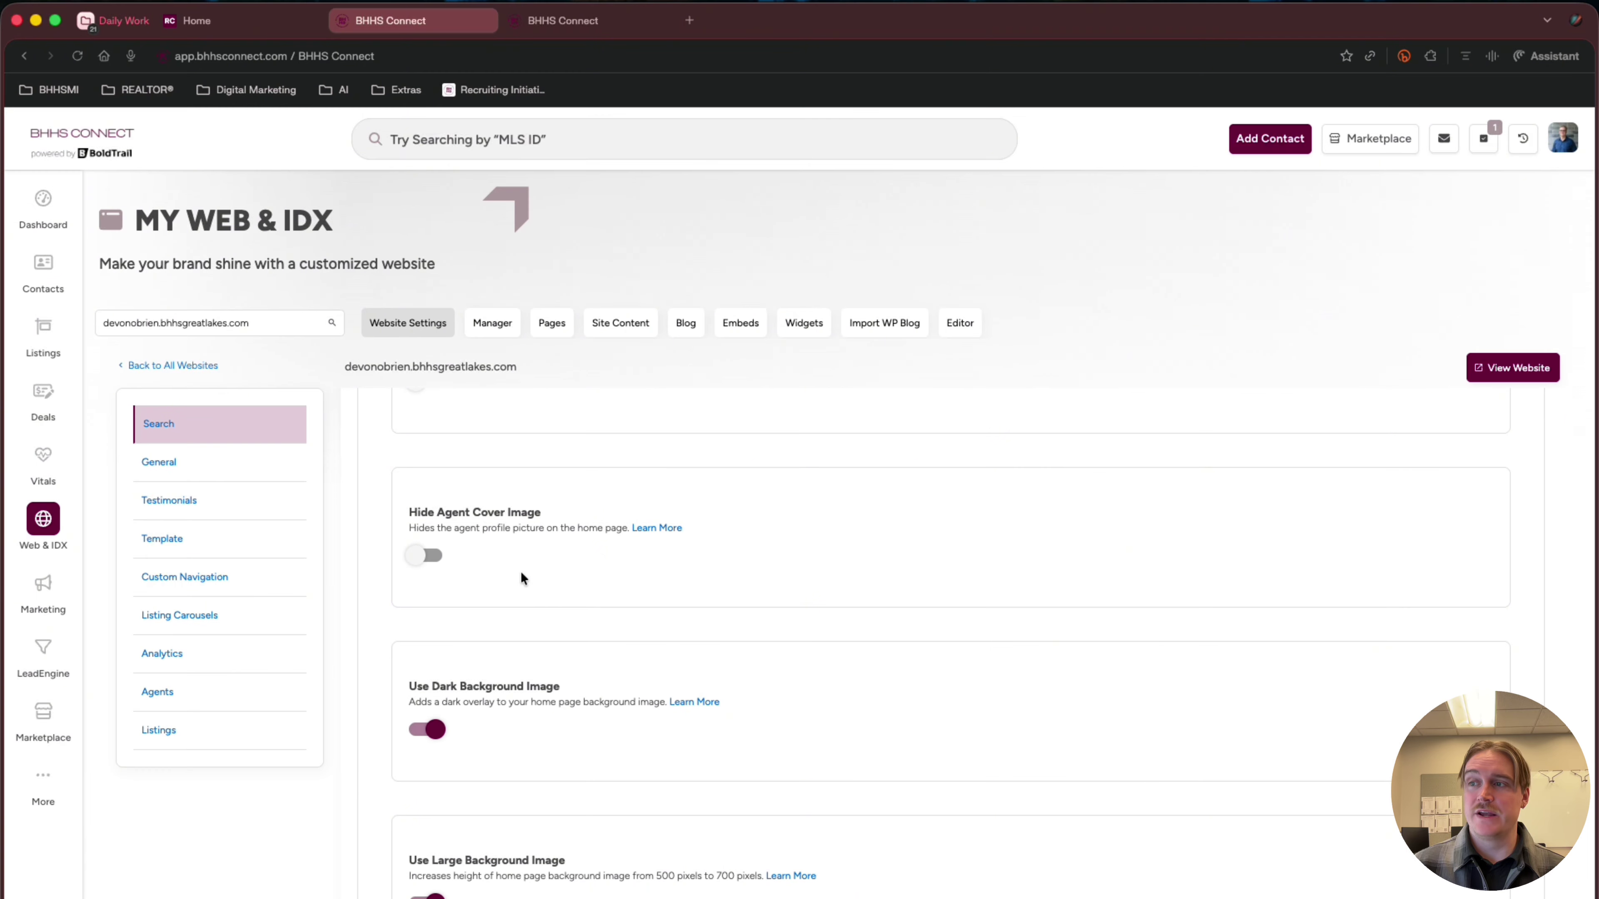
- Review the Use Dark Background Image and Use Large Background Image options for the home page
scroll(520, 572, down, 3)
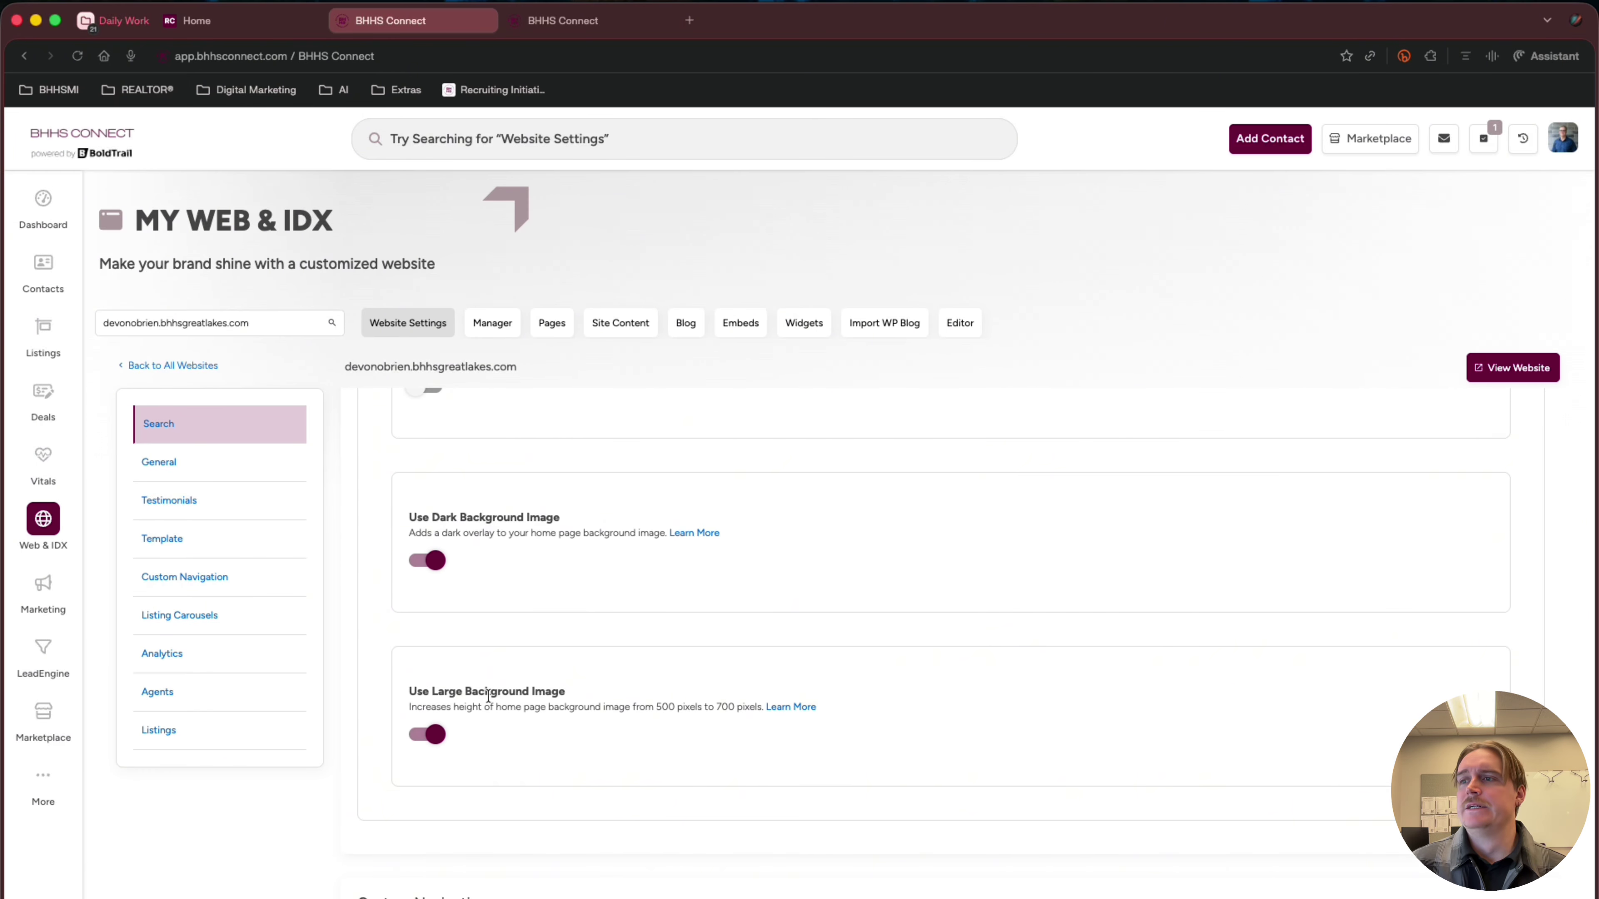
scroll(489, 695, down, 3)
scroll(423, 585, up, 1)
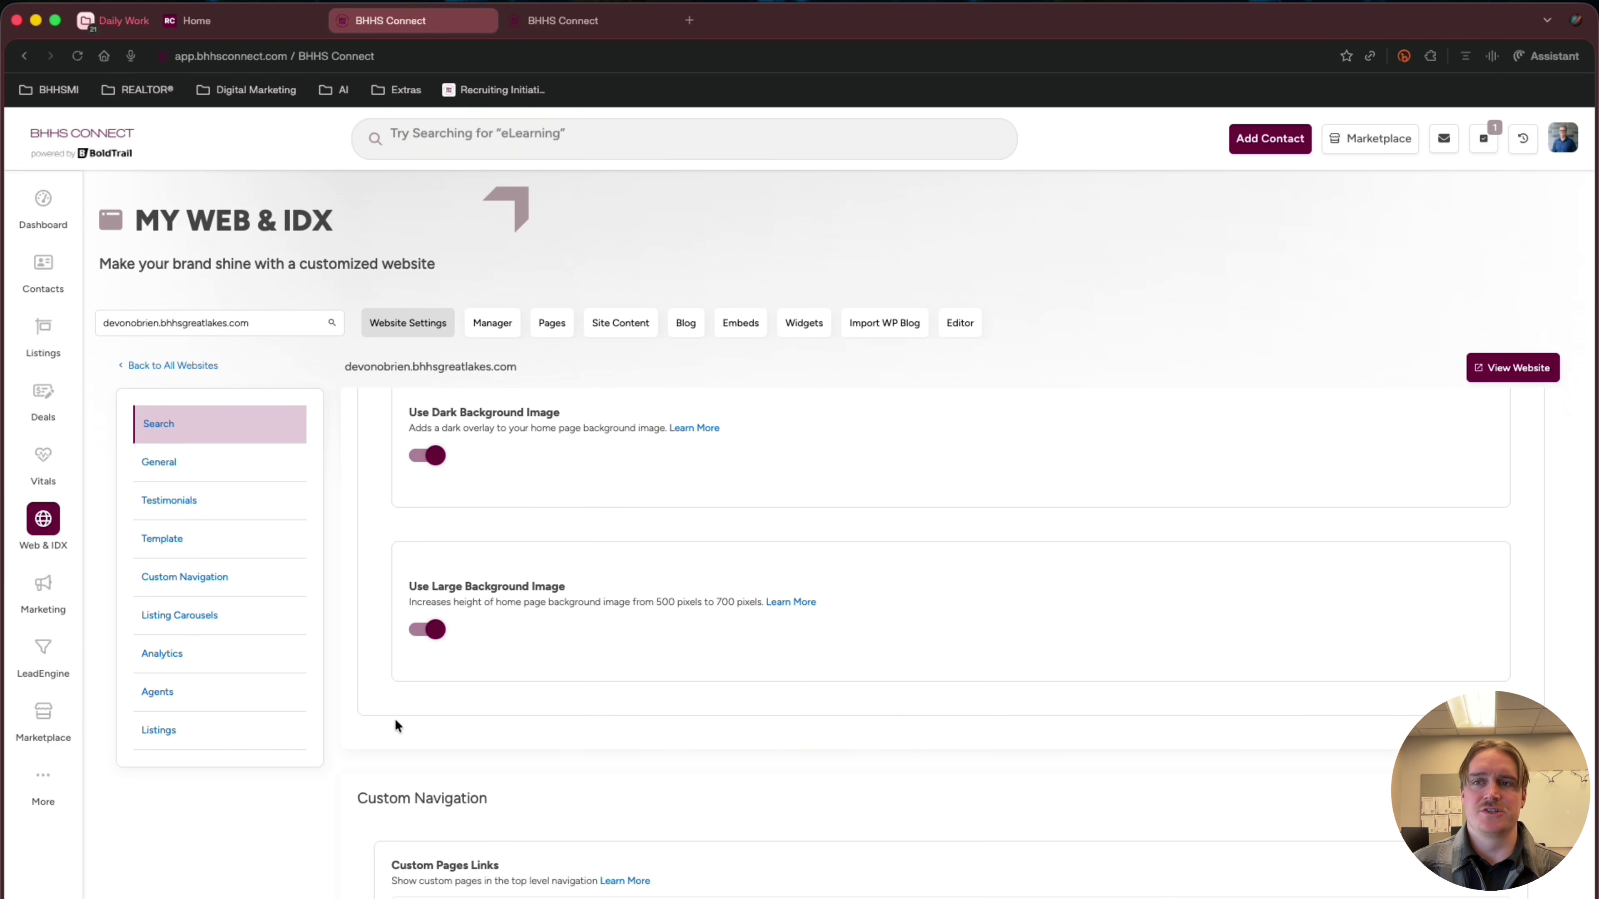
- Review the Custom Pages Links setting and the Search Label field in the Custom Navigation section
scroll(431, 720, down, 6)
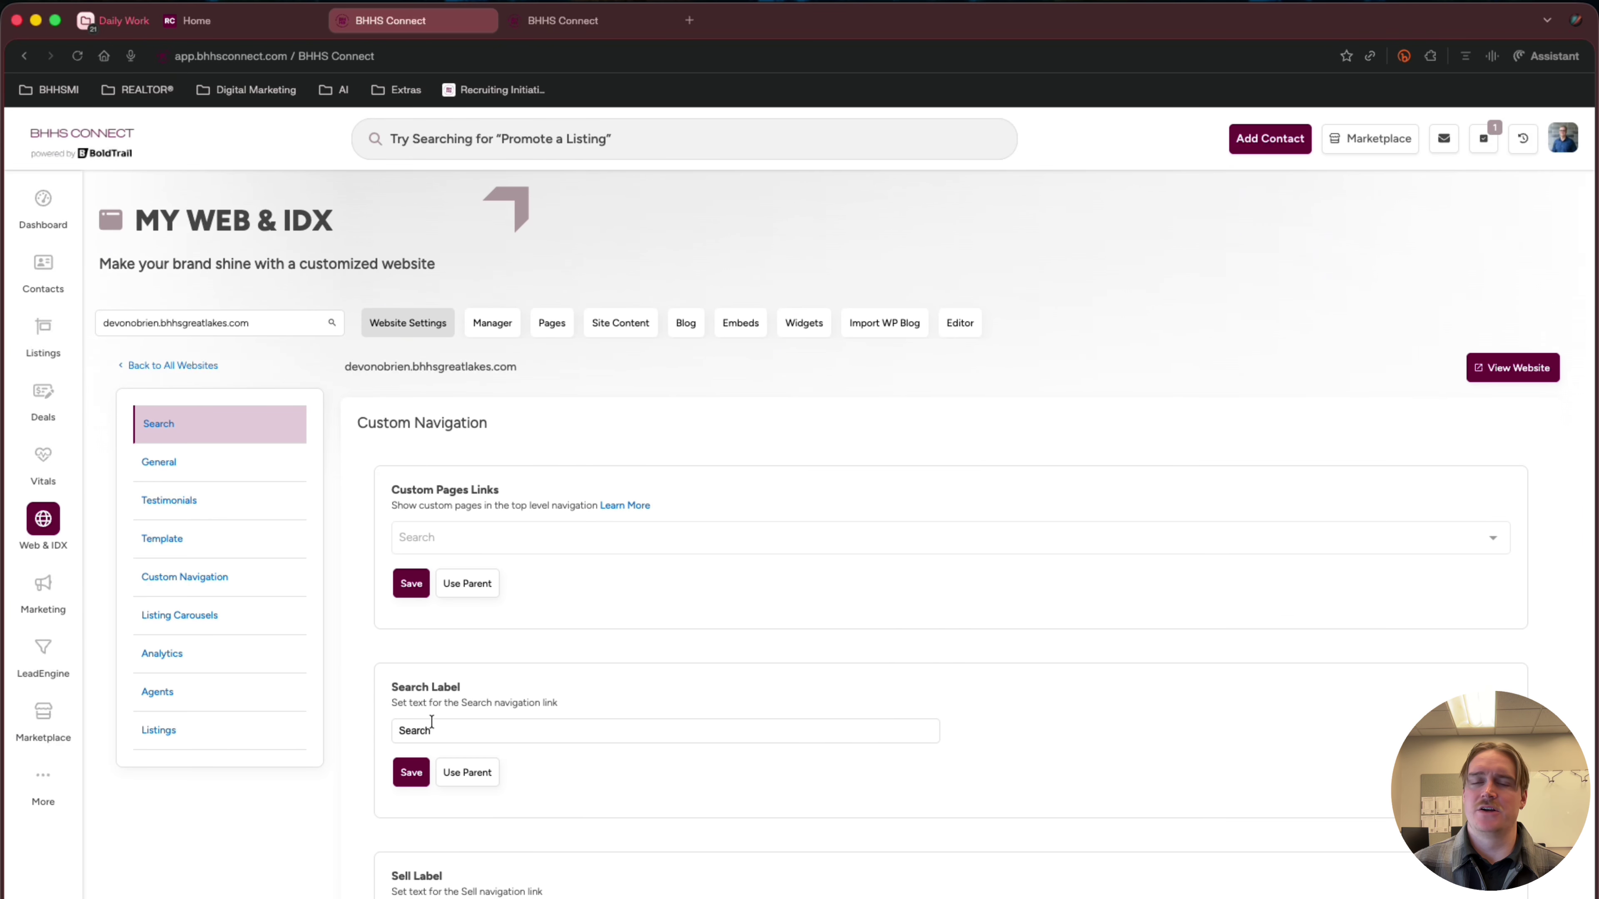
scroll(431, 720, down, 2)
scroll(431, 720, up, 3)
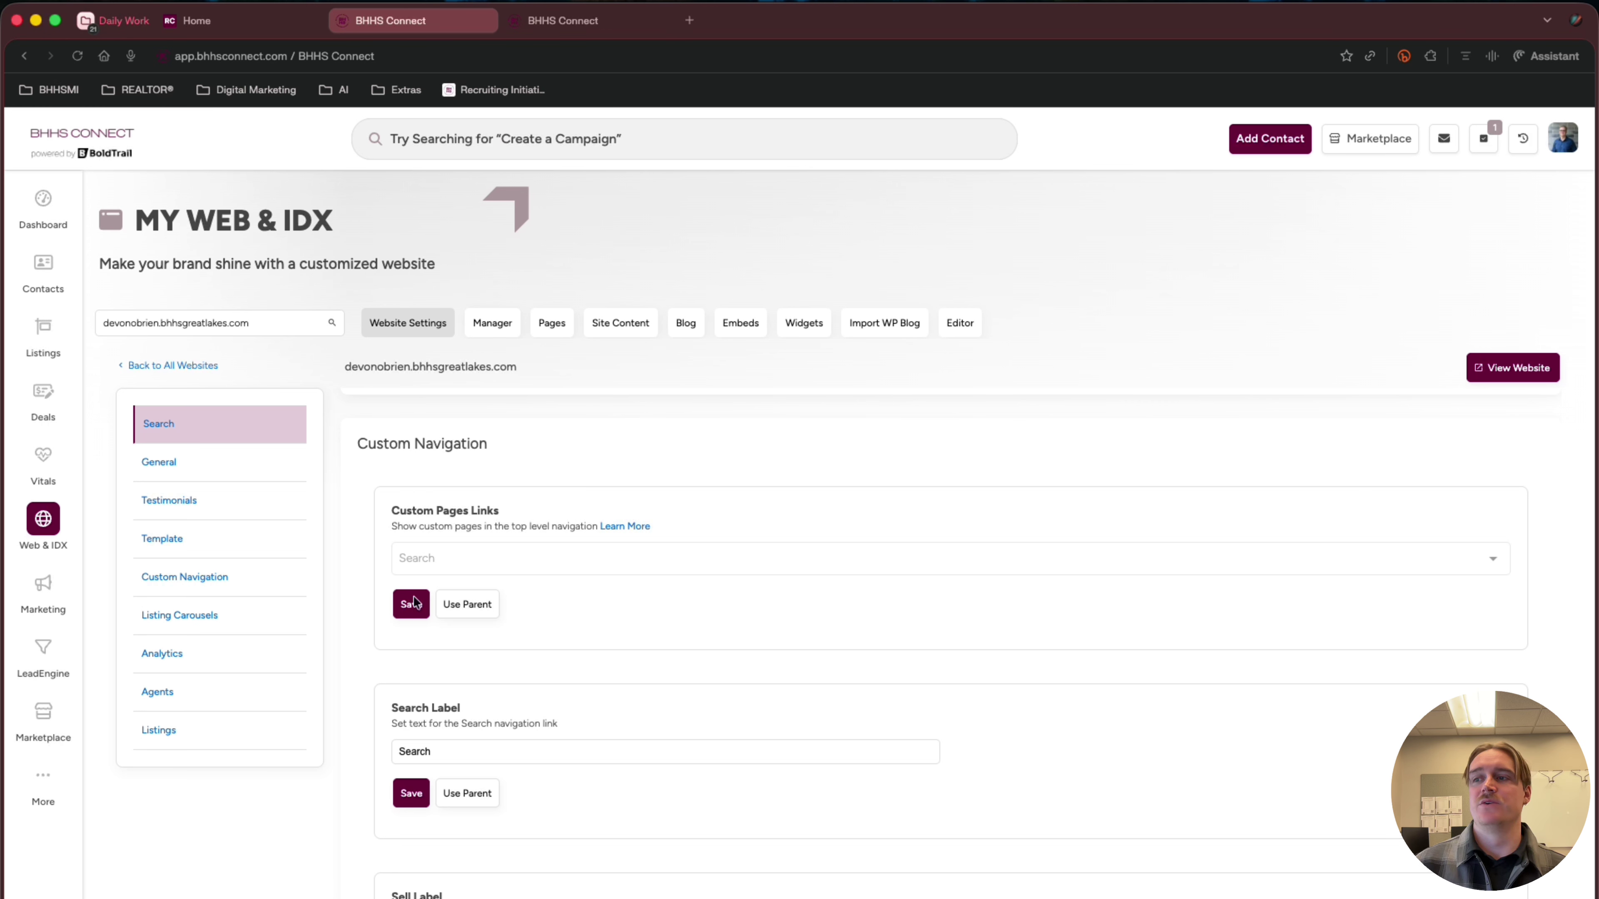
scroll(419, 628, down, 2)
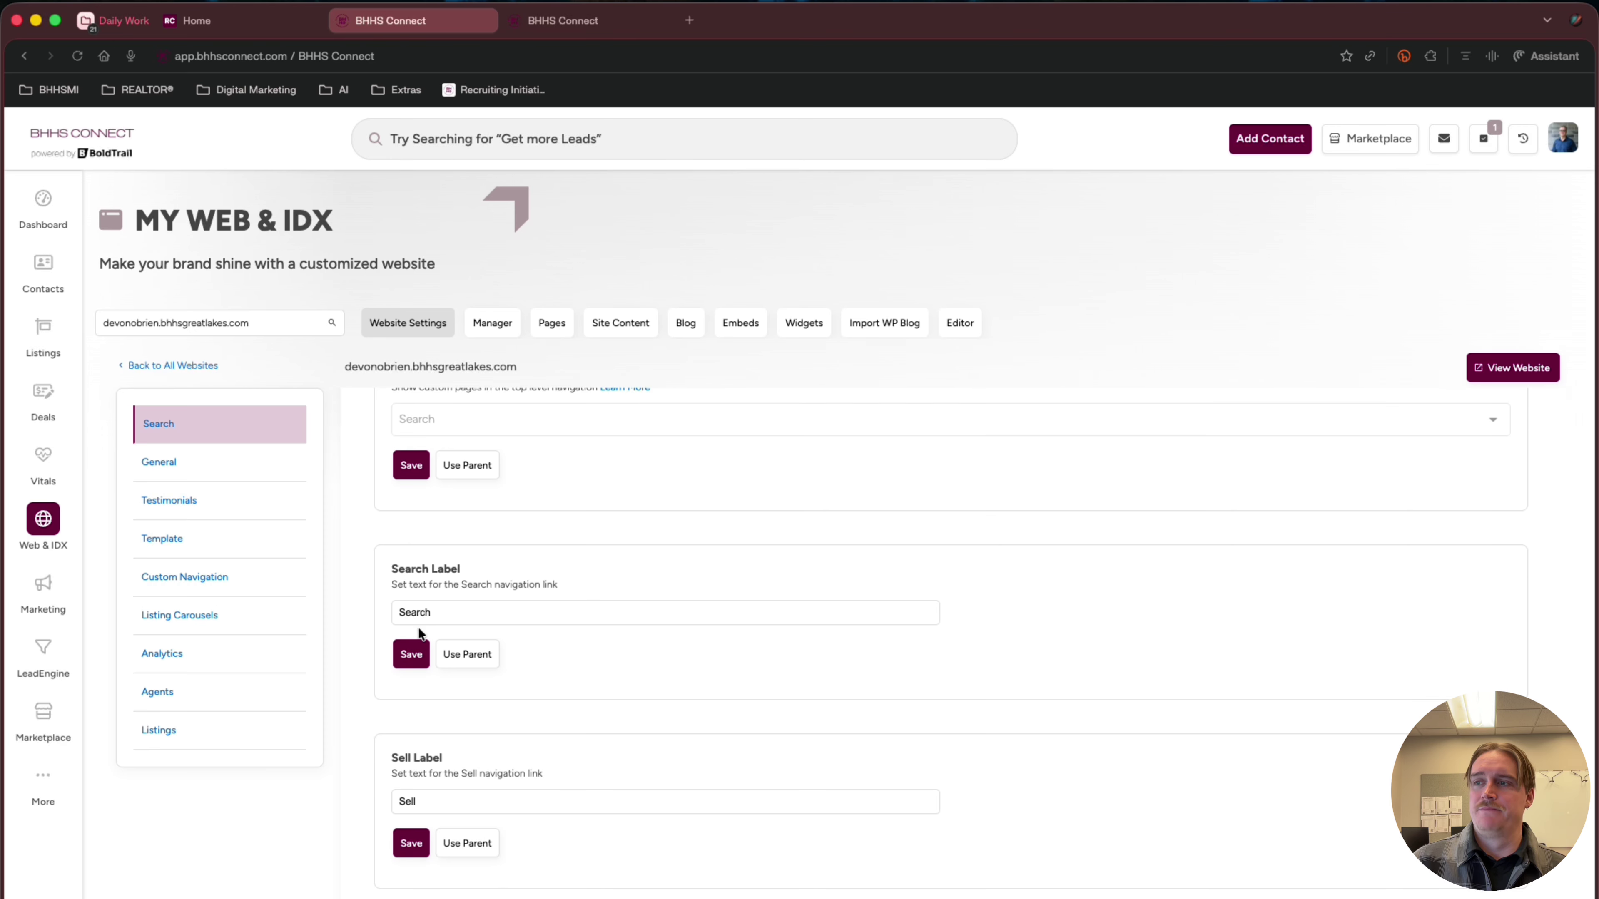
scroll(418, 628, down, 1)
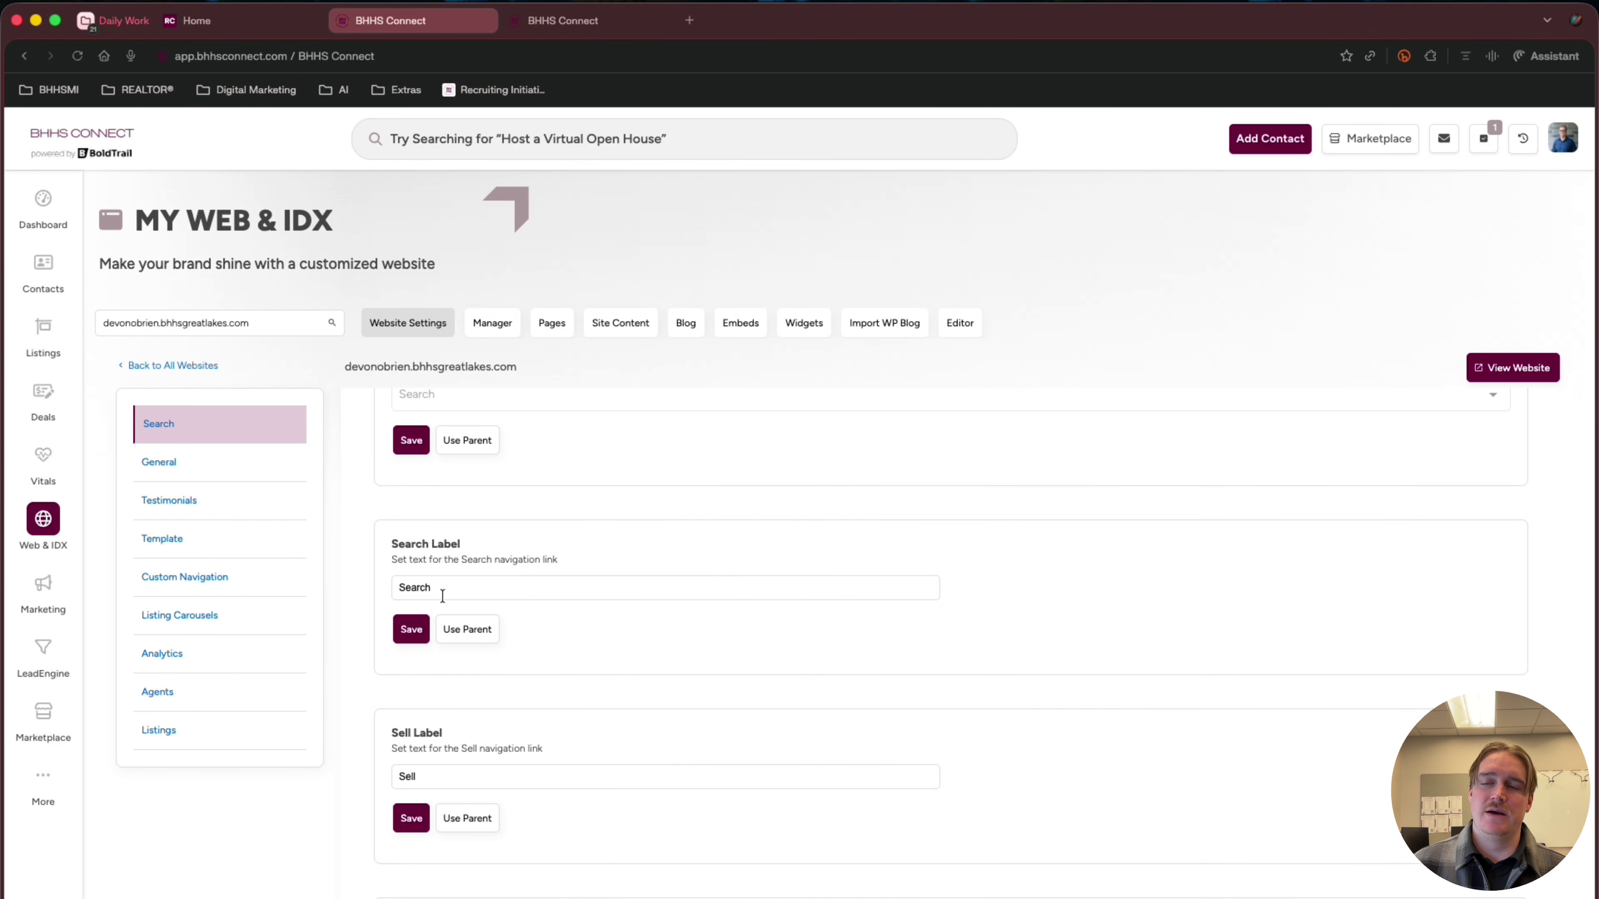
- Look through the remaining Custom Navigation labels from Sell to Hiring, down to the options for hiding navigation tabs
scroll(434, 655, down, 5)
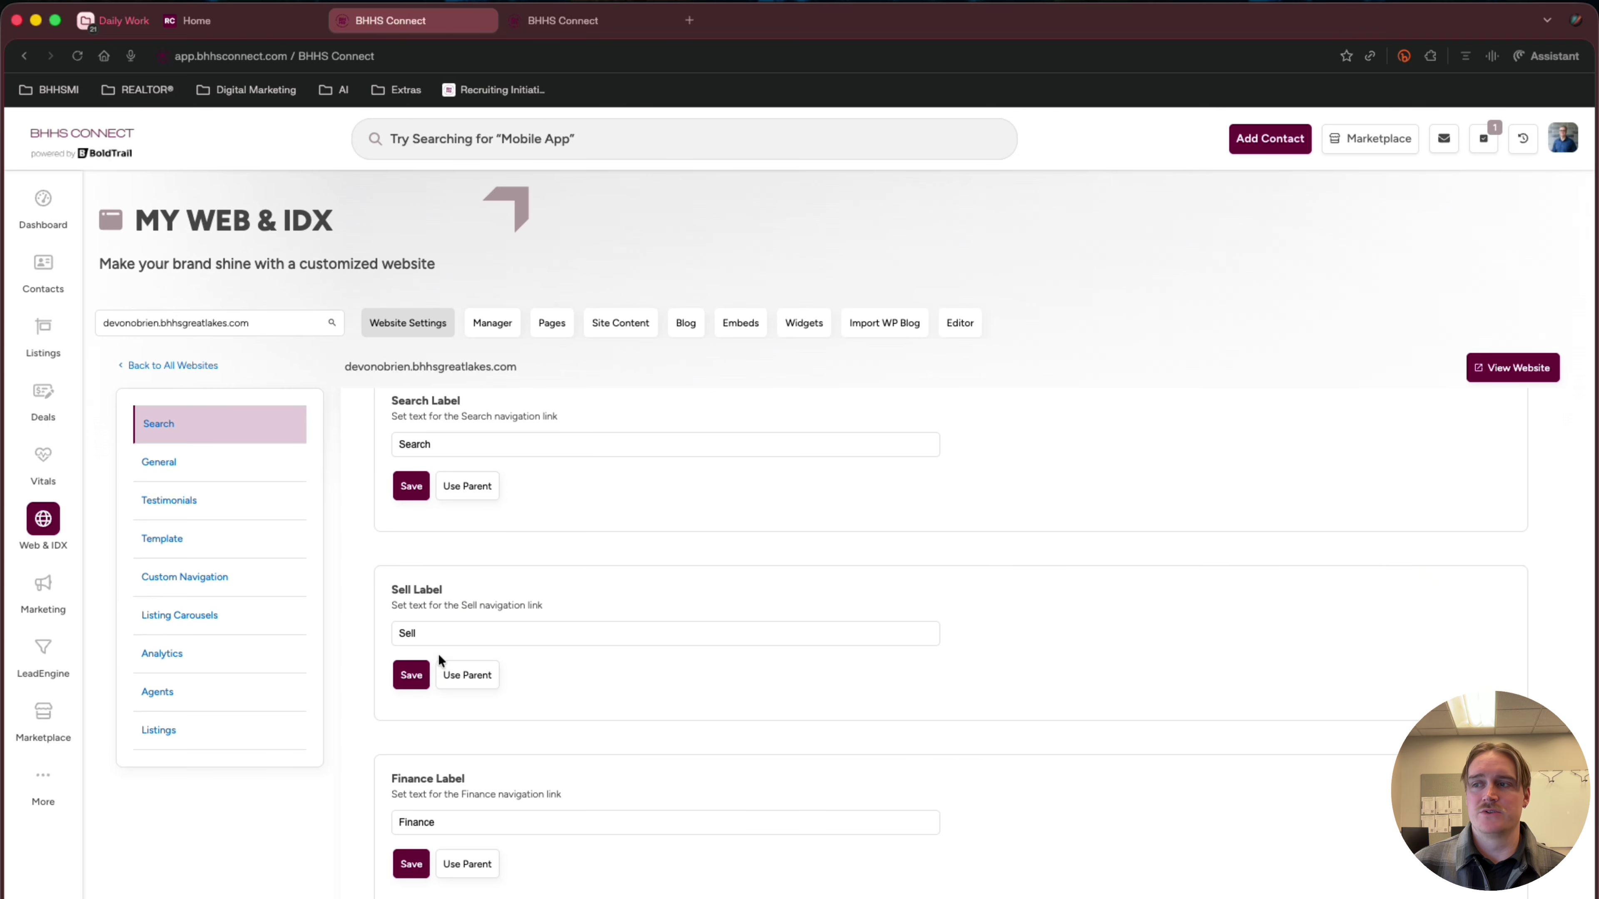
scroll(438, 655, down, 15)
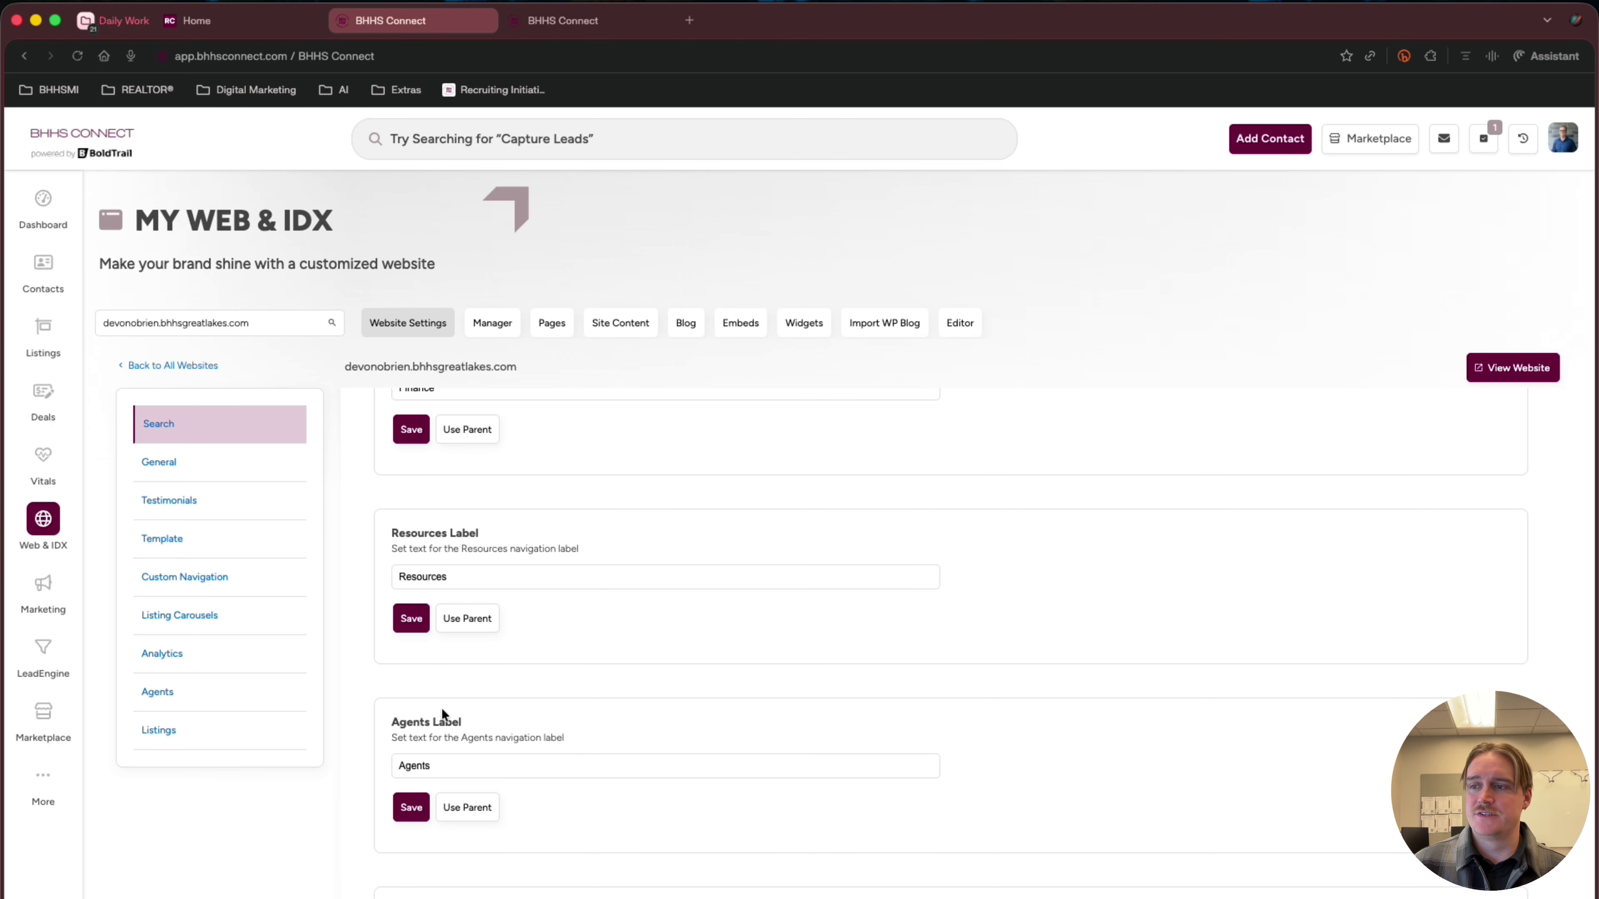
scroll(442, 714, down, 10)
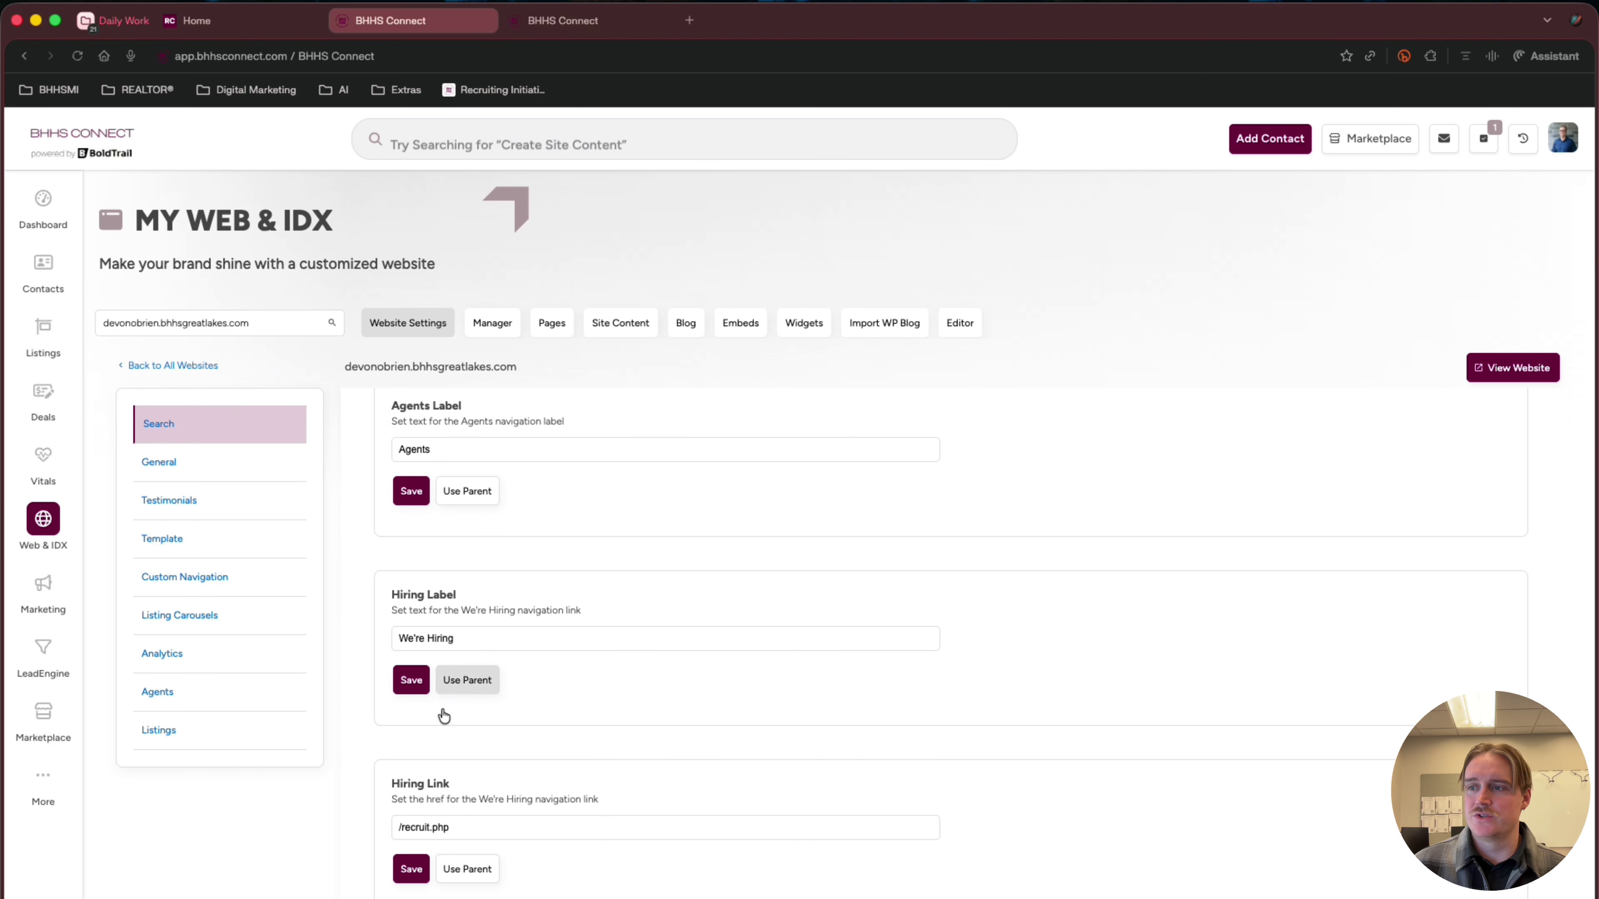
scroll(444, 716, down, 18)
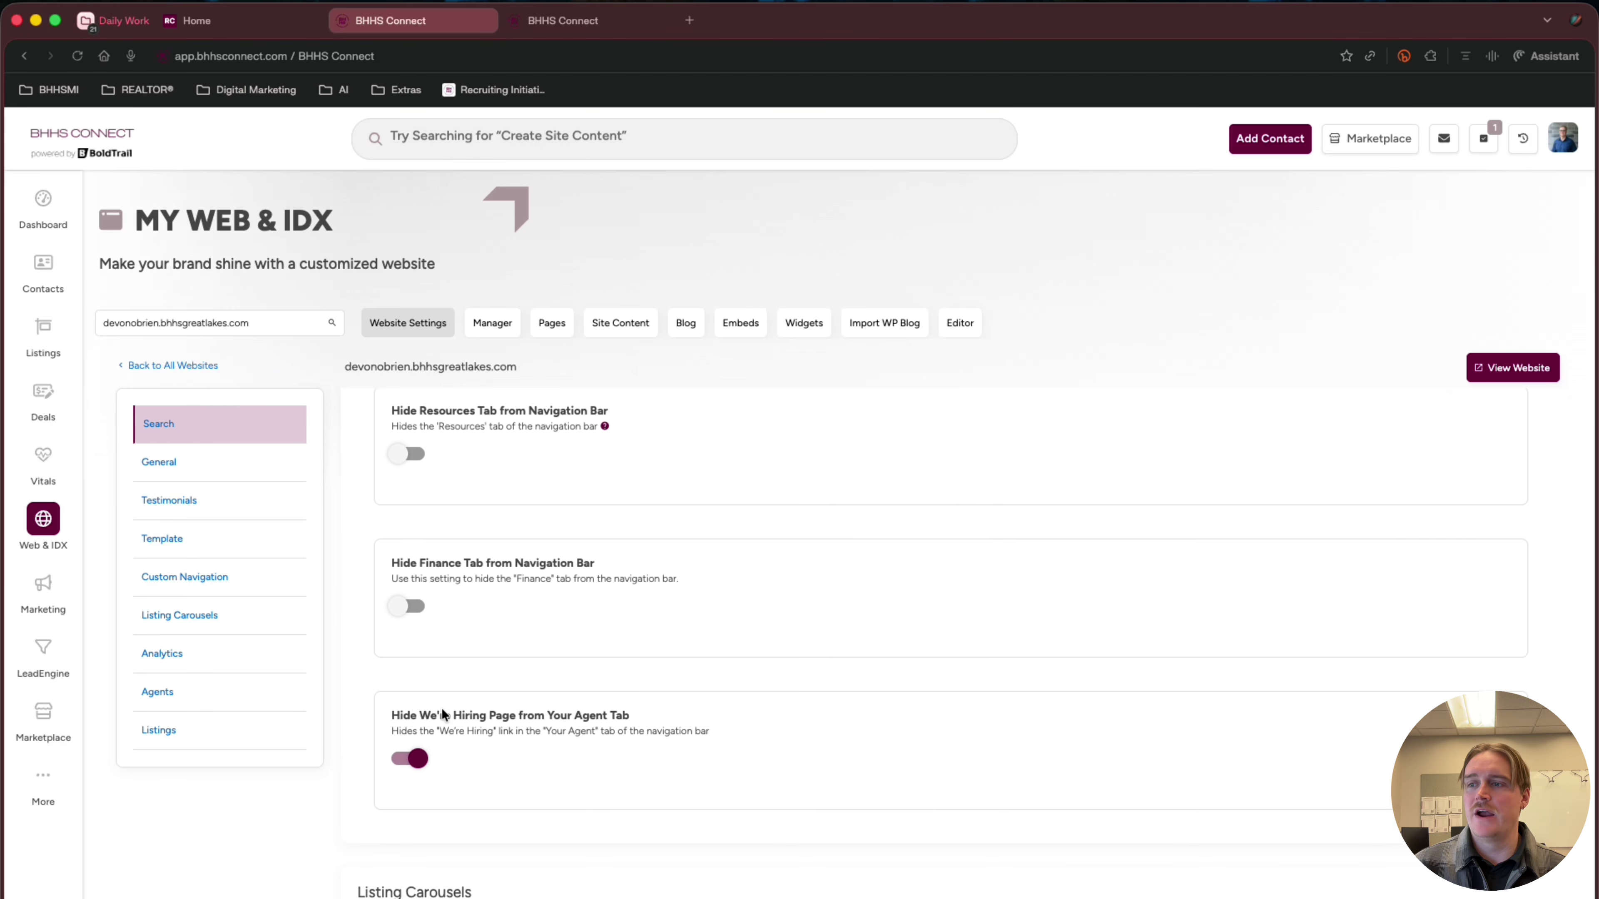
- Return to the Finance, Resources and Agents label settings in Custom Navigation and examine them
scroll(441, 707, up, 20)
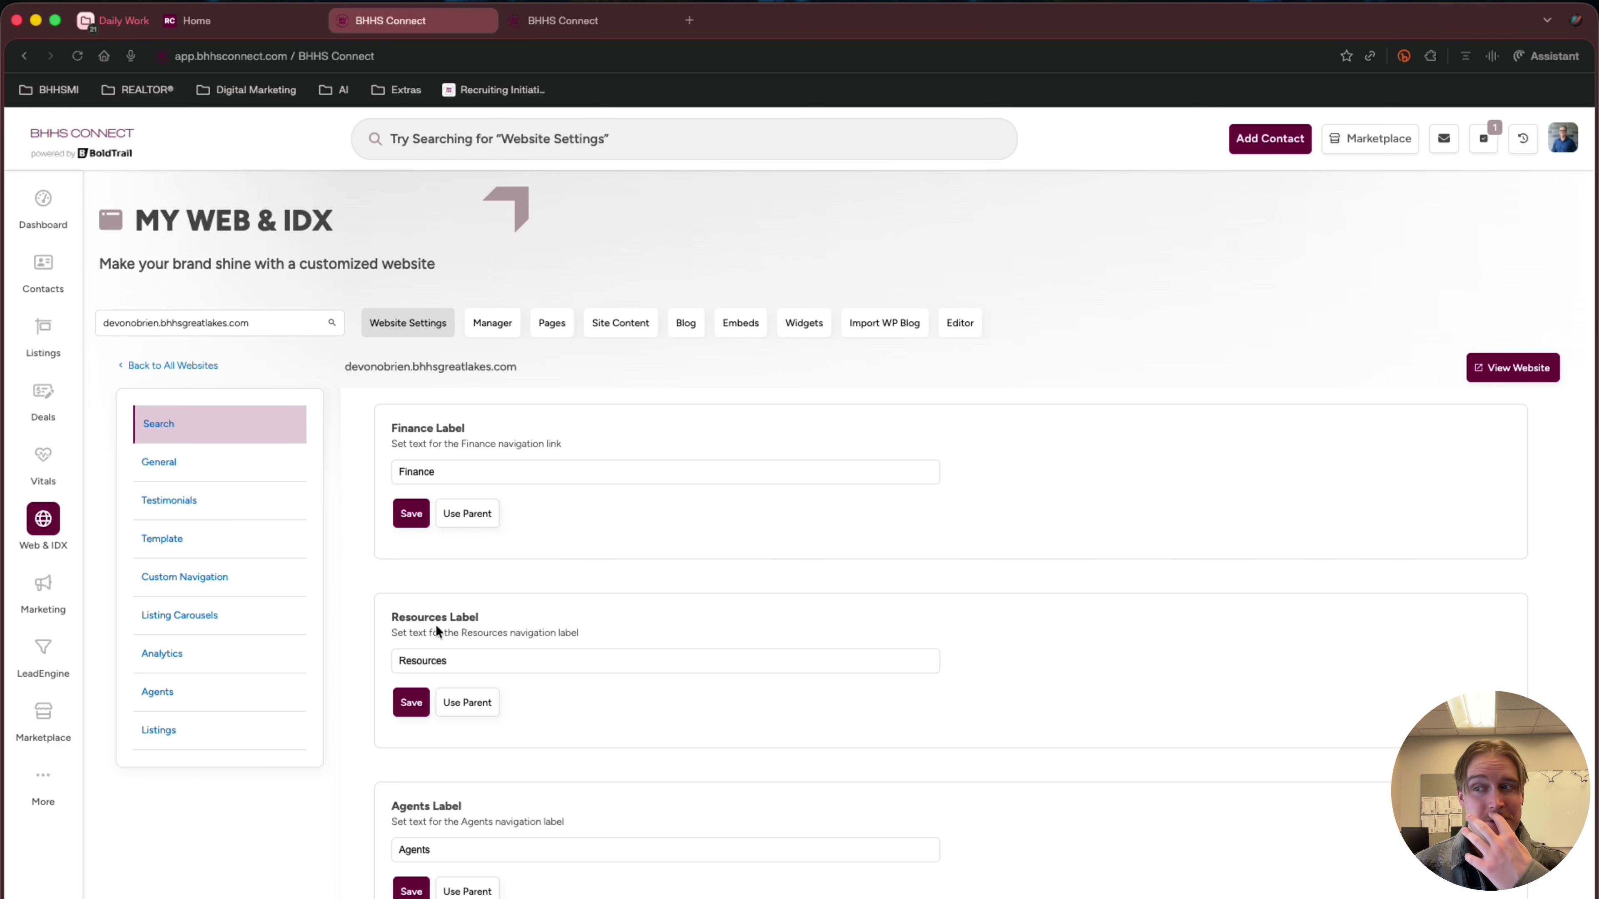
scroll(436, 625, down, 3)
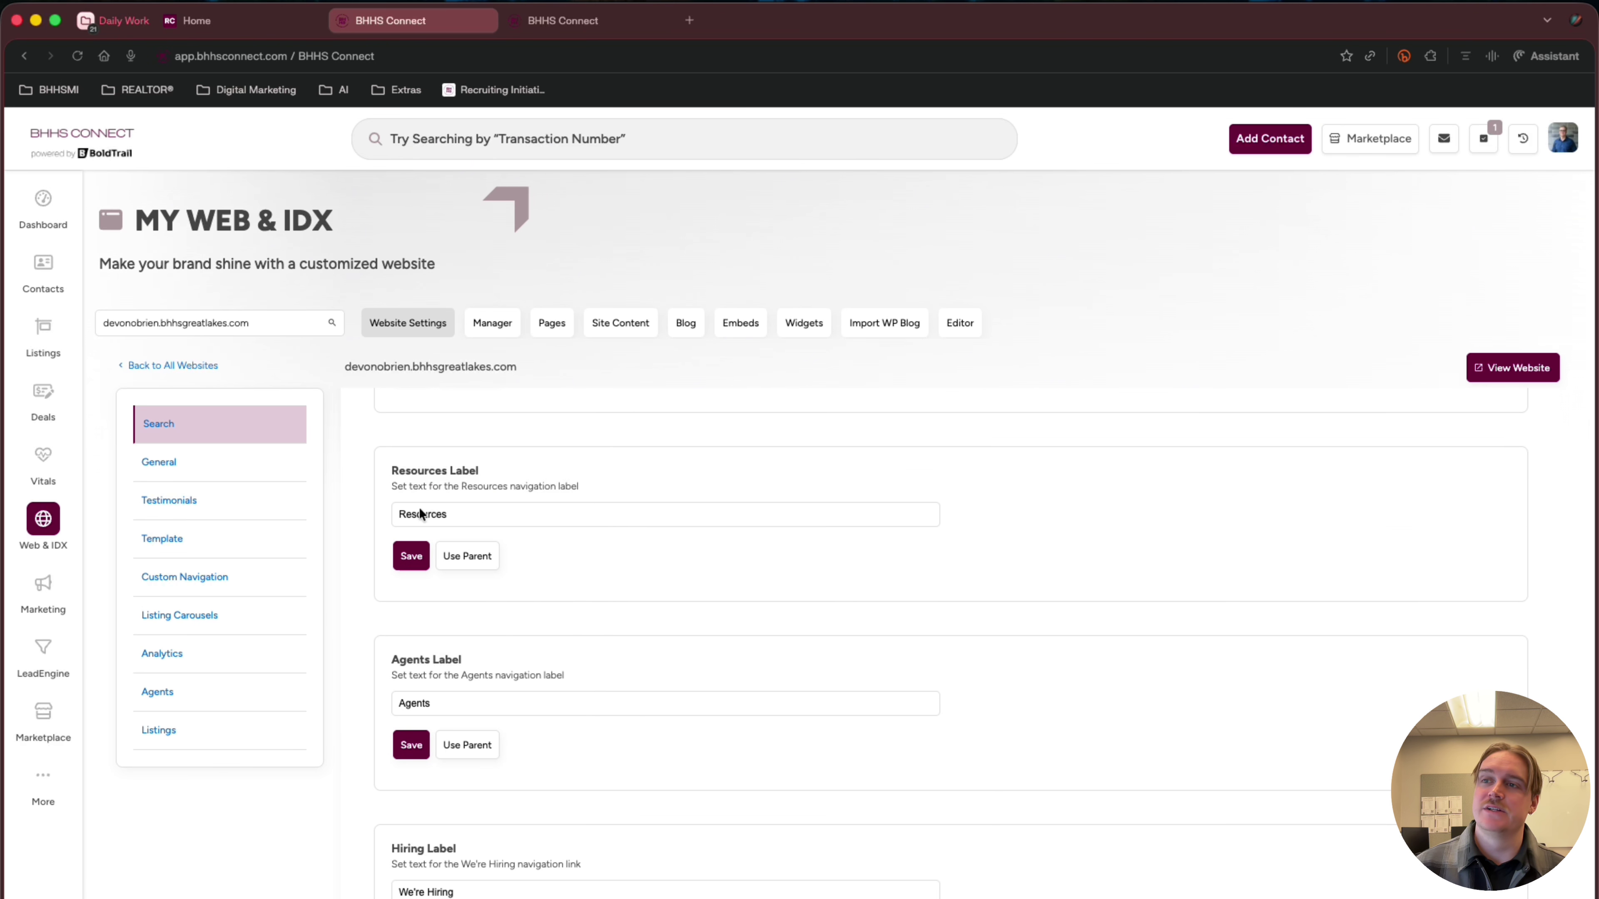
scroll(421, 513, up, 3)
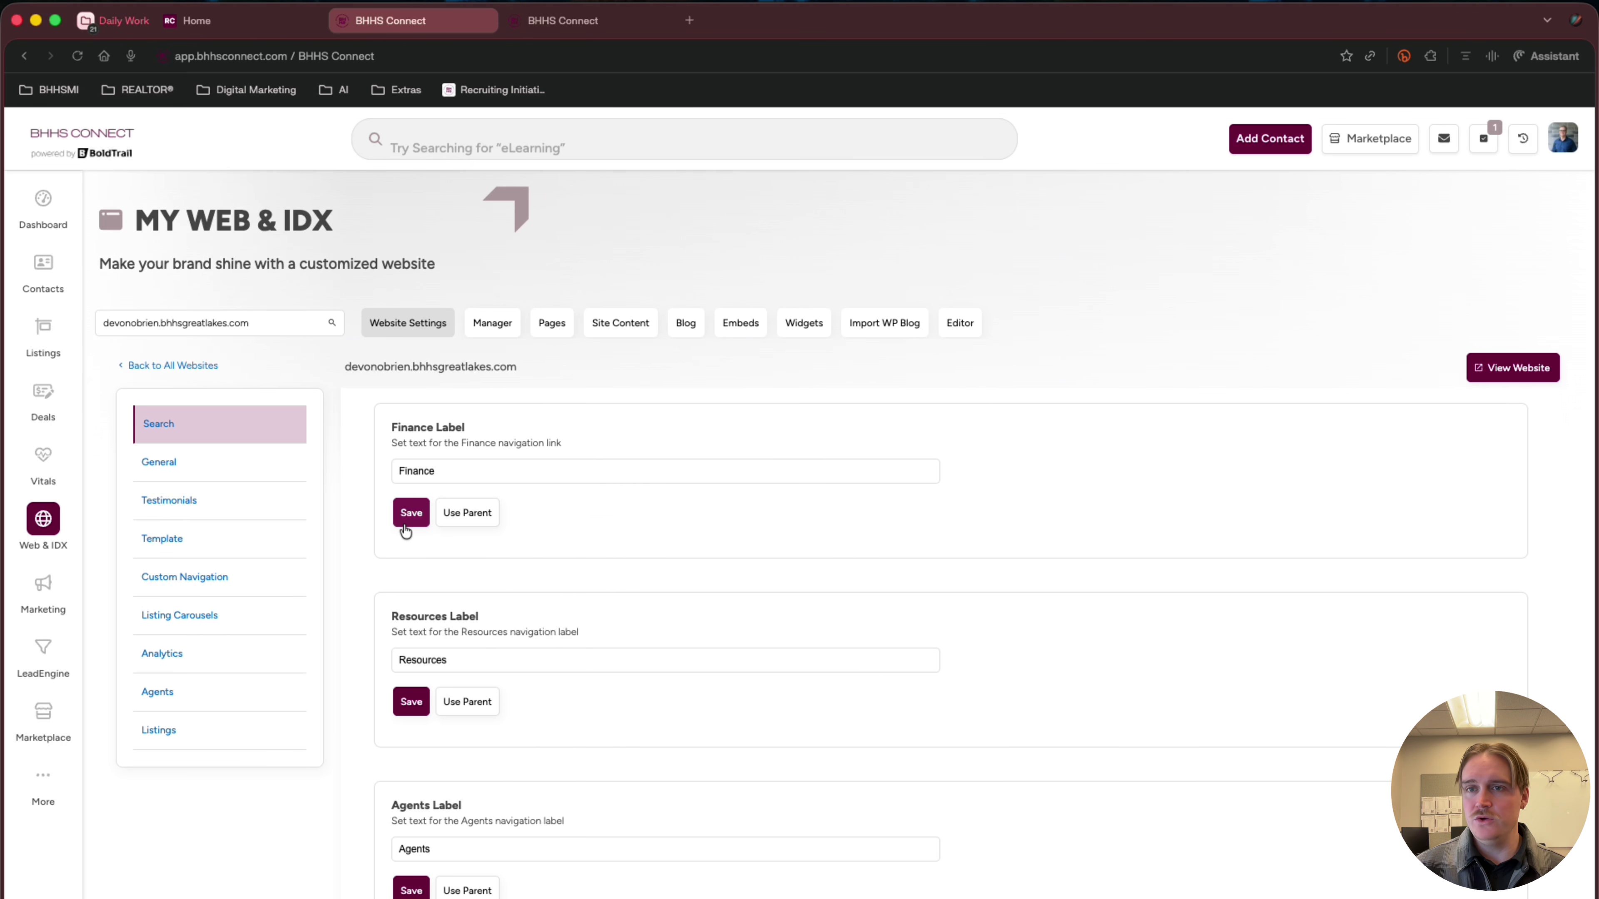
- Review the Hiring Label and Hiring Link fields and the options hiding the Resources tab, Finance tab and We're Hiring page
scroll(432, 723, down, 2)
scroll(427, 678, down, 6)
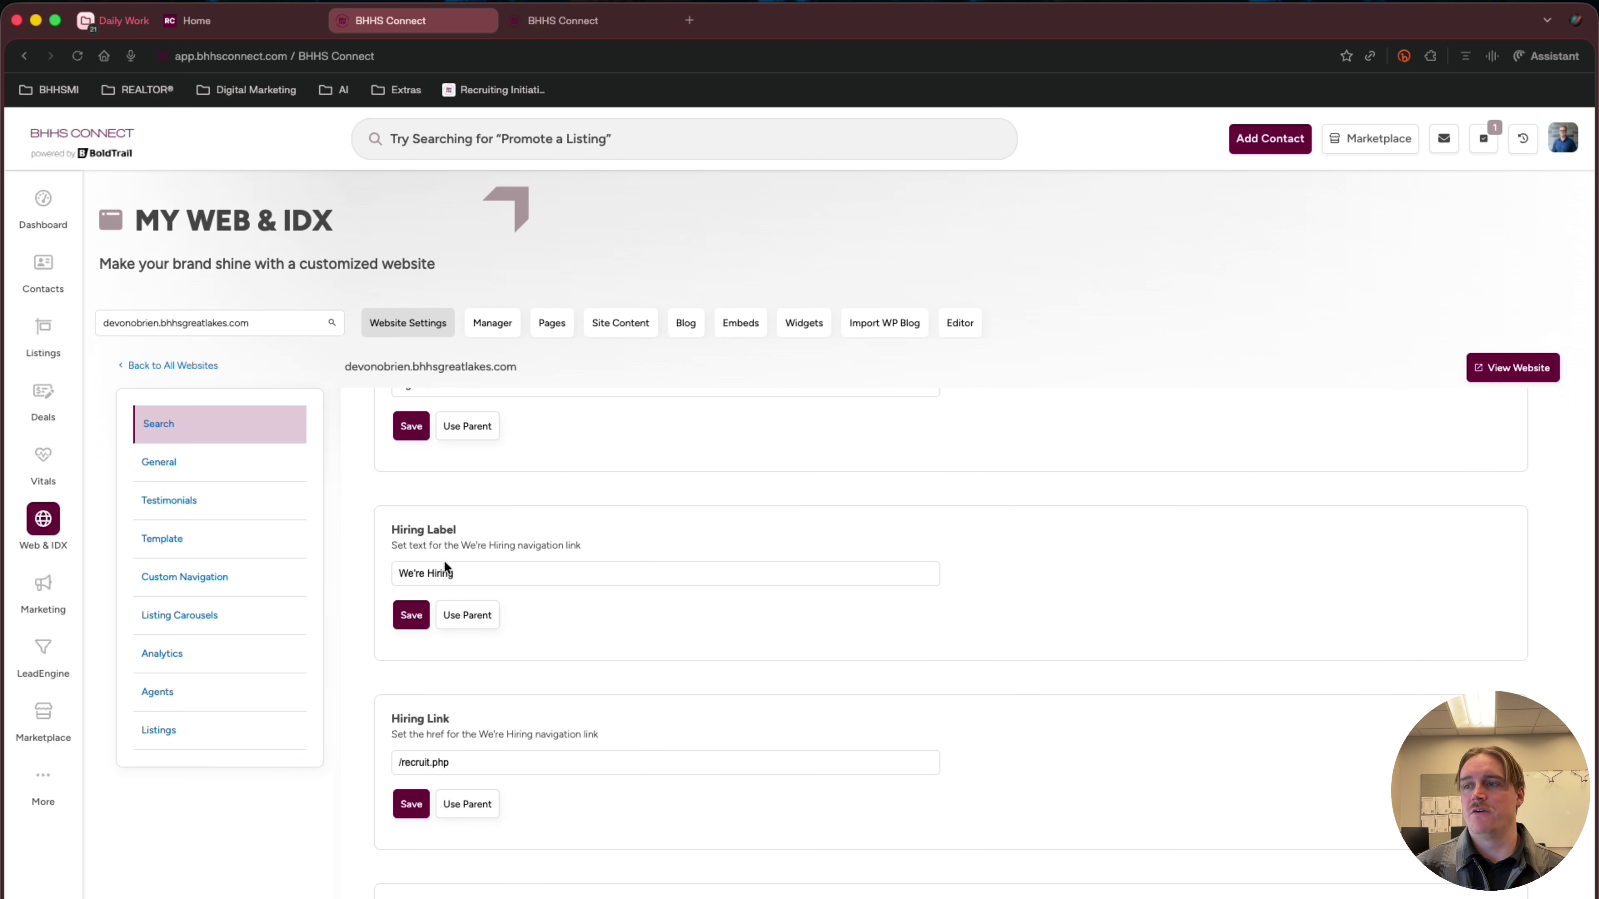
scroll(504, 612, down, 6)
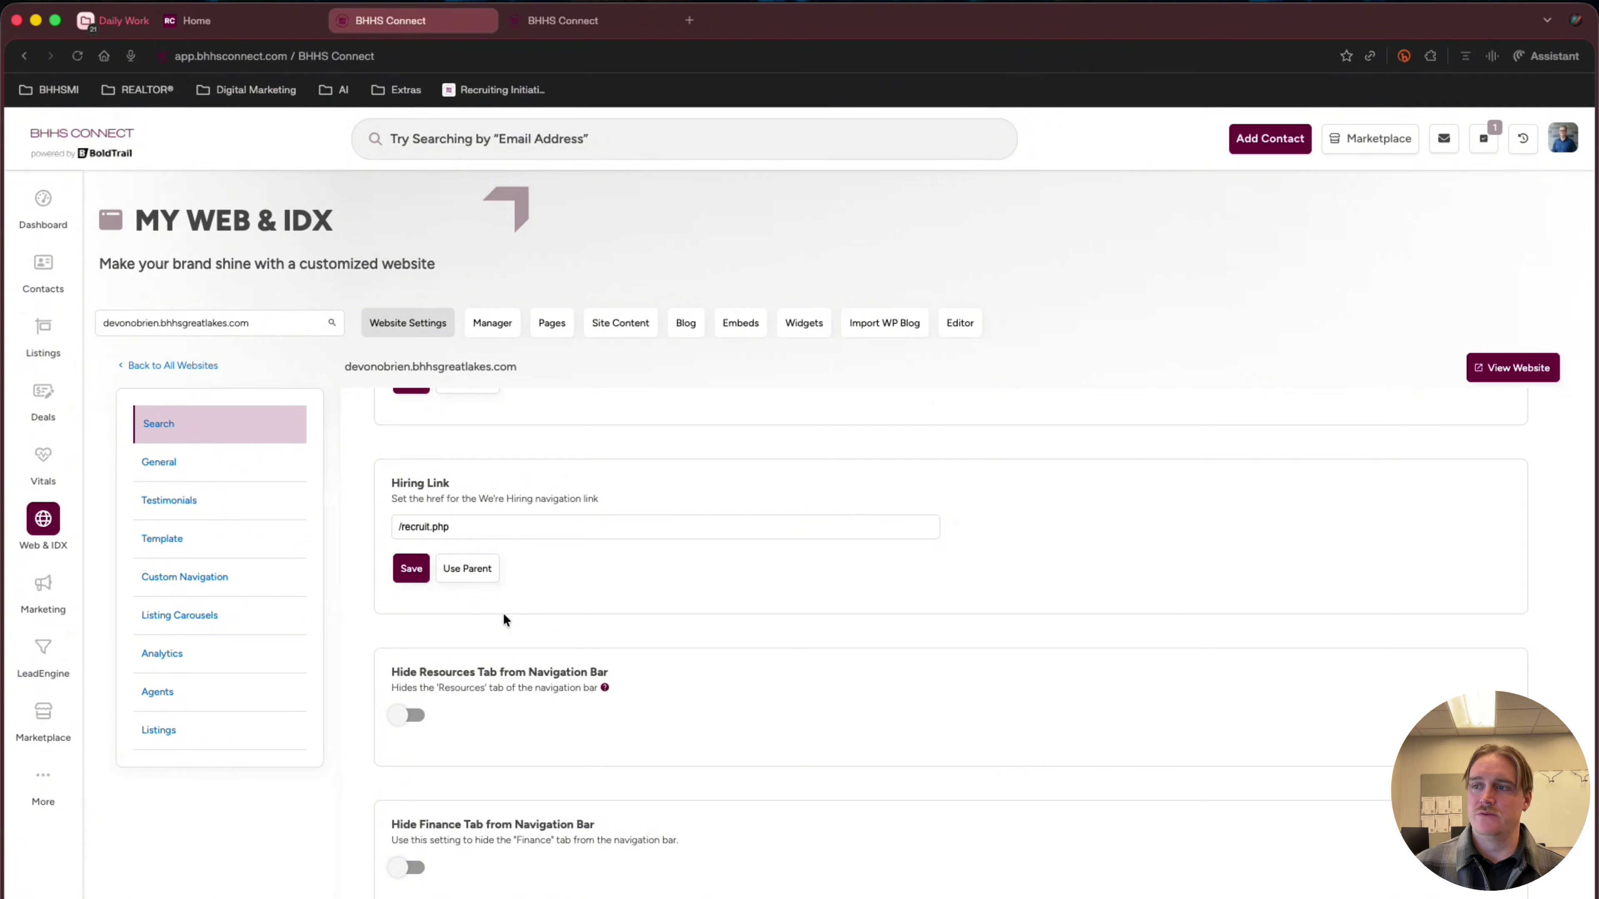
scroll(503, 620, down, 2)
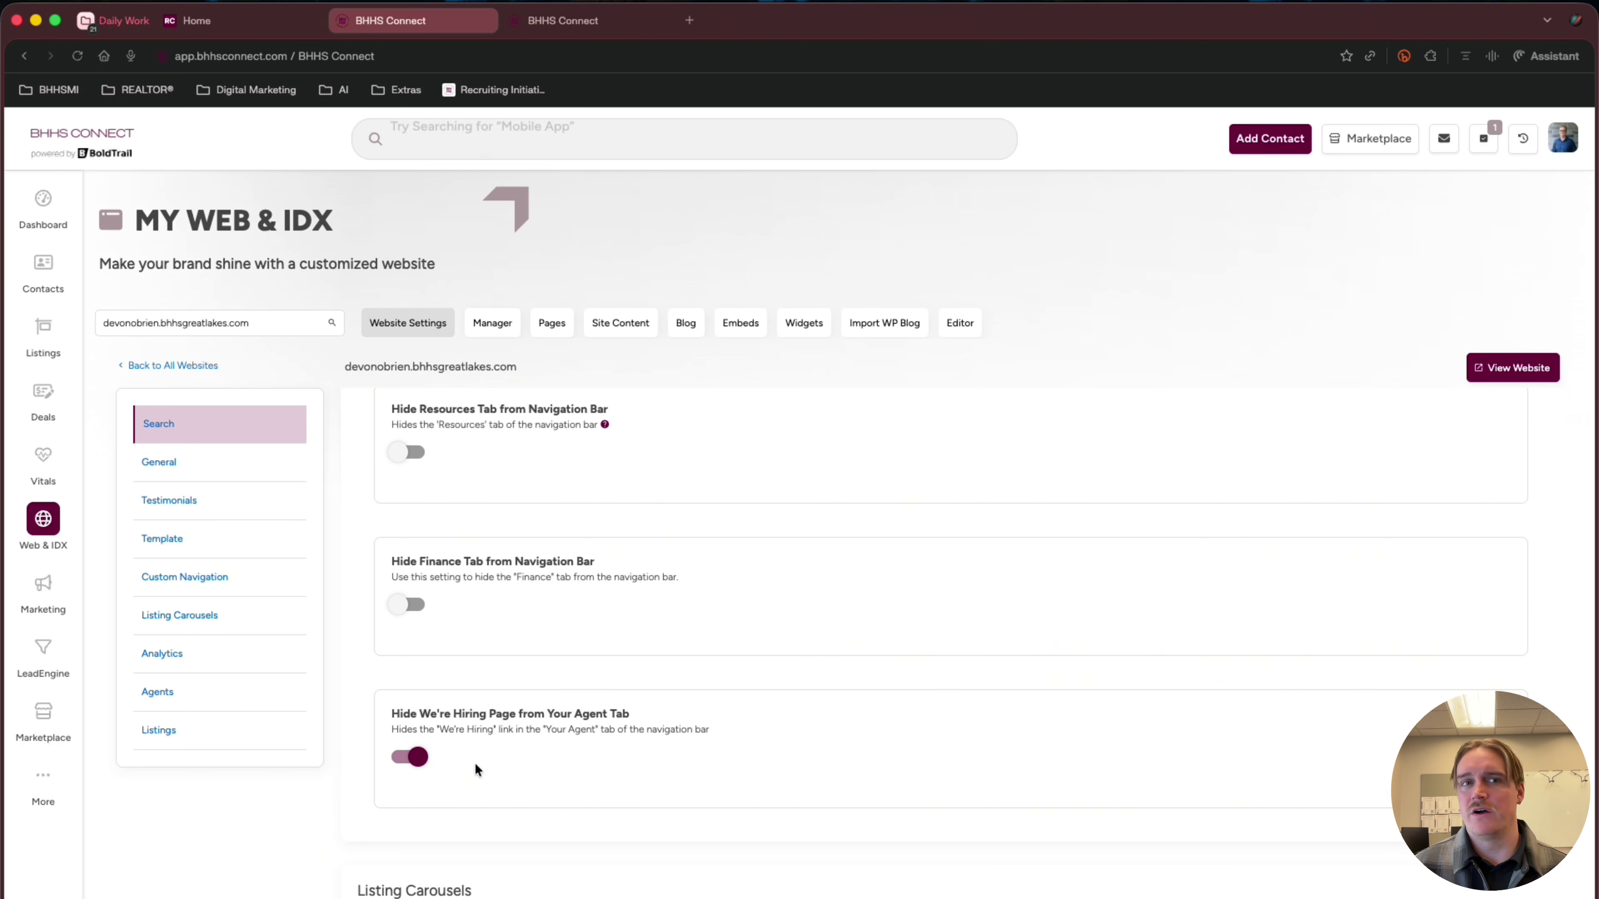
- Look over the Listing Carousels section, from the carousel tile address option to the three home page carousel settings
scroll(474, 762, down, 4)
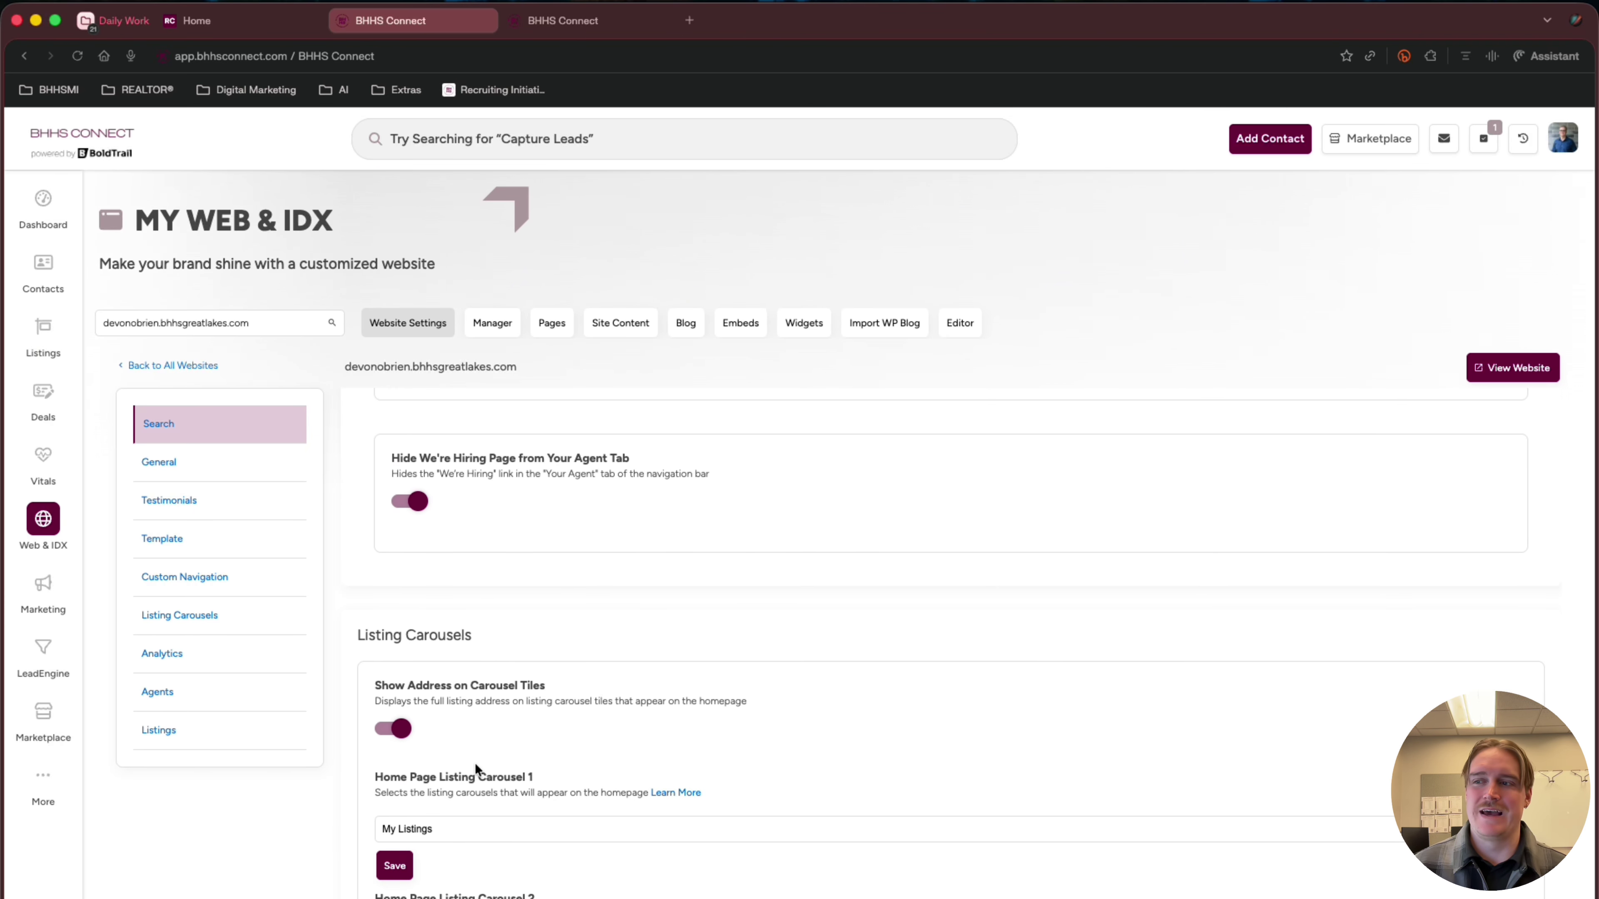
scroll(474, 762, up, 7)
scroll(475, 762, down, 10)
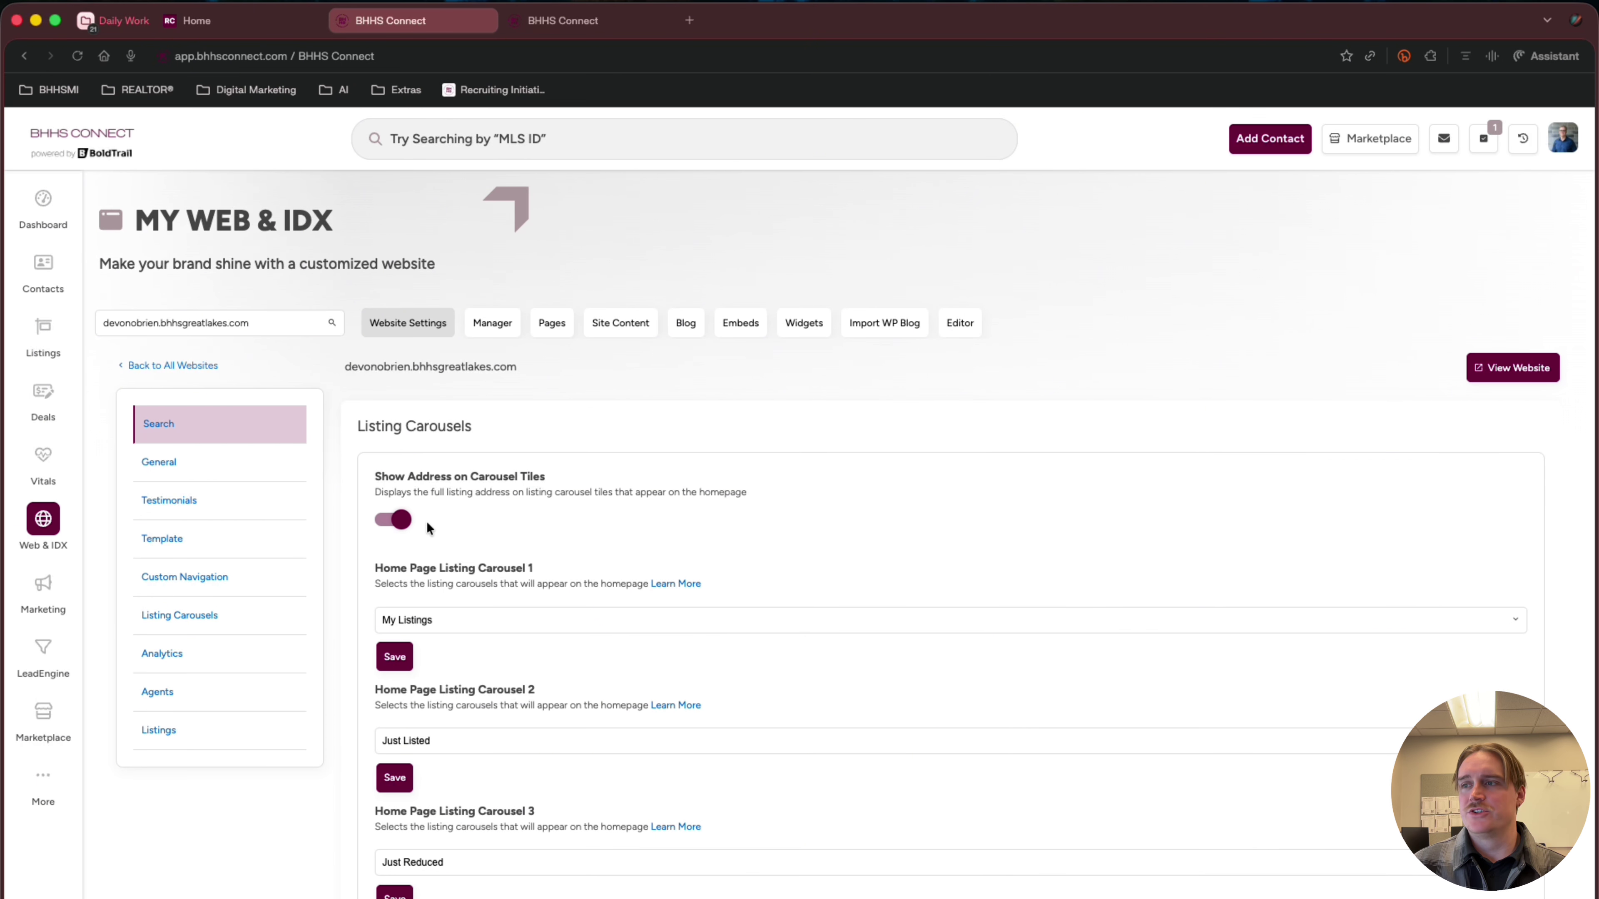
scroll(412, 550, down, 2)
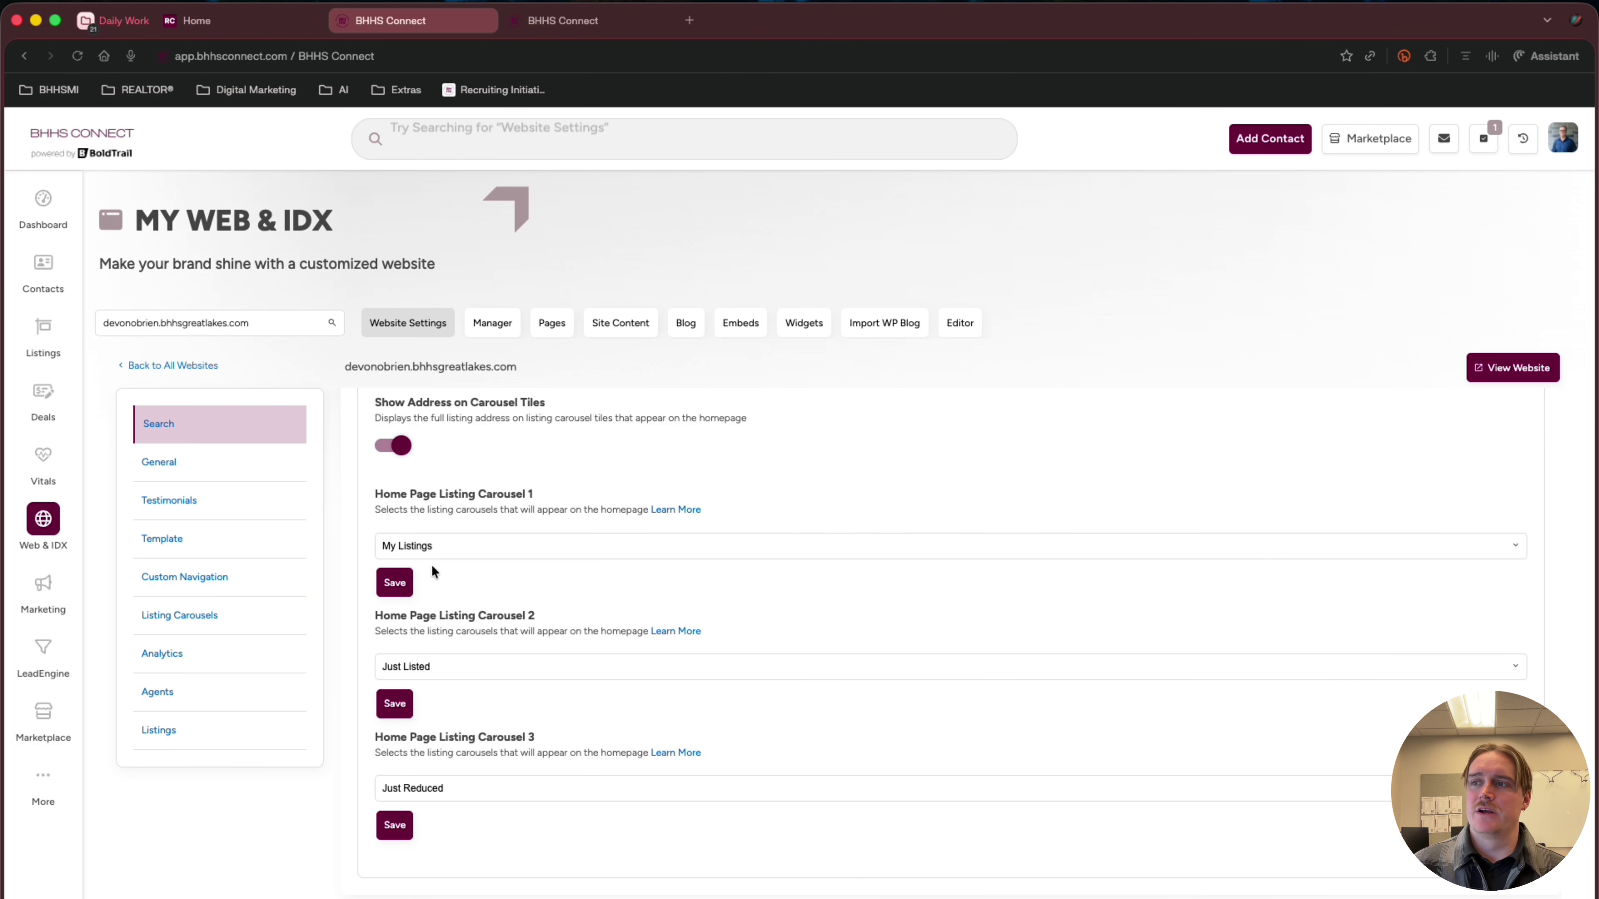
- Examine the listing choices available for Home Page Listing Carousel 1 and Home Page Listing Carousel 3, keeping the current selections
scroll(431, 565, down, 2)
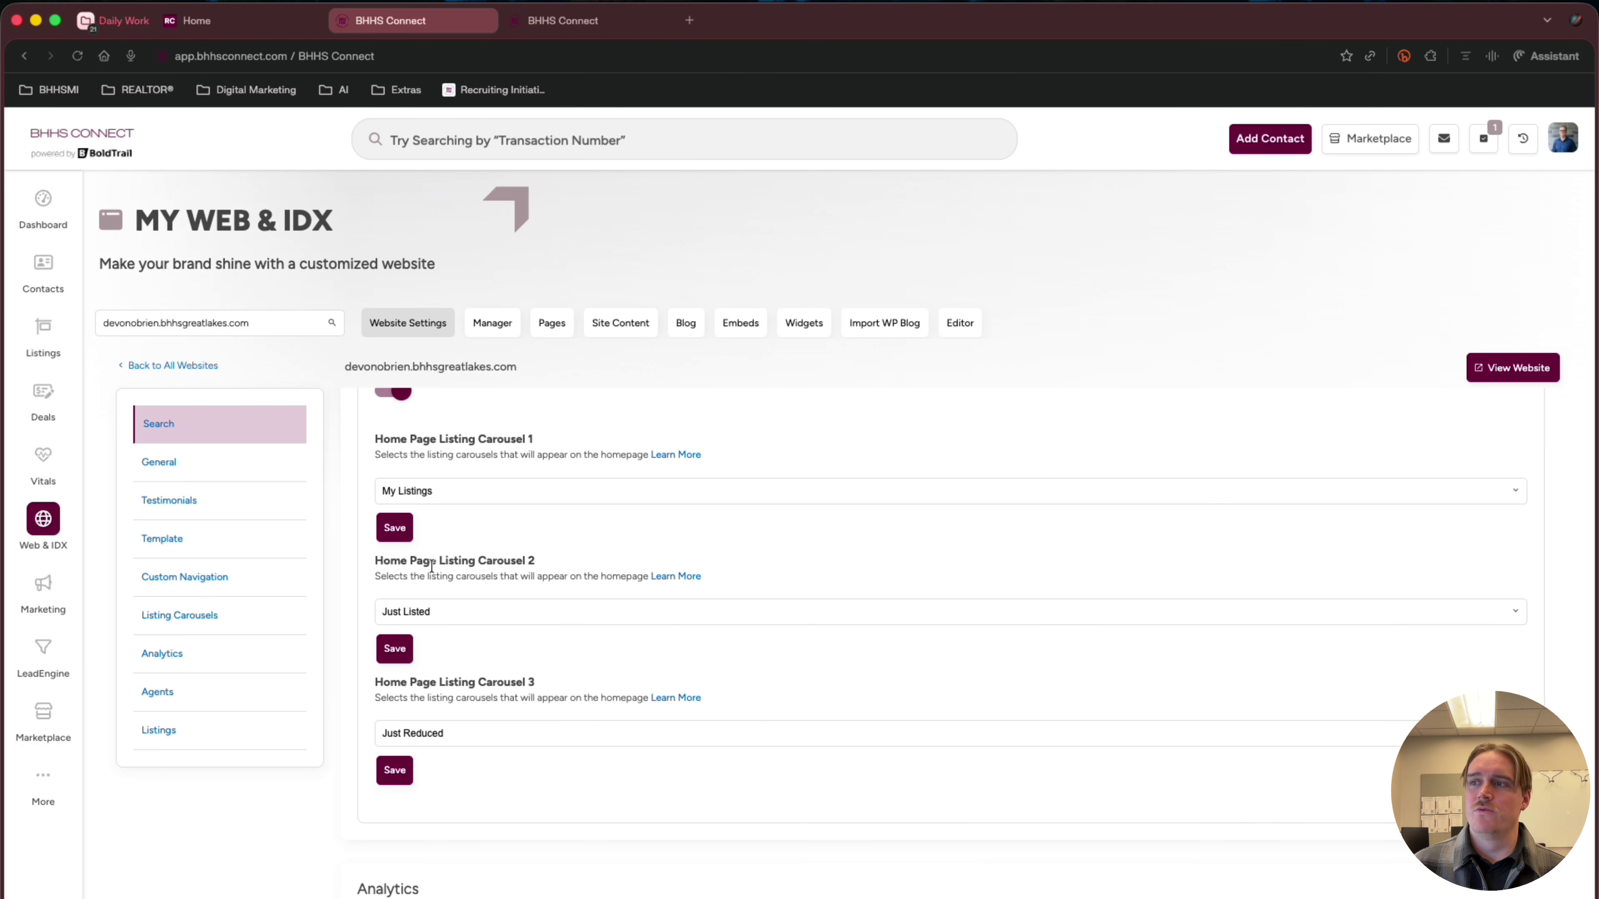
click(410, 493)
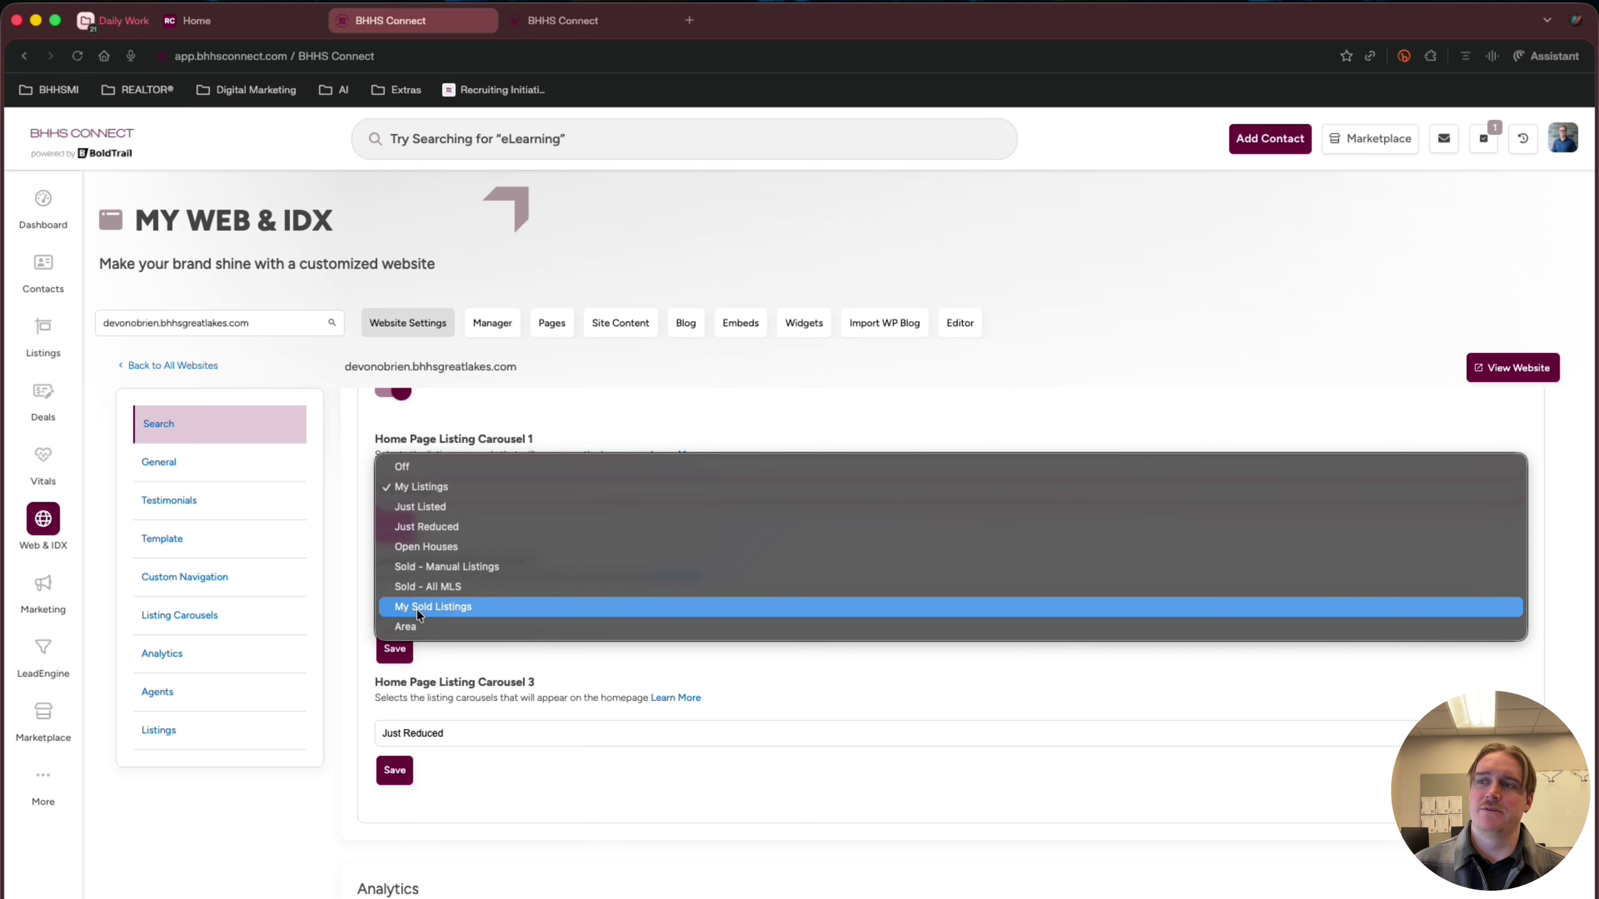
click(359, 508)
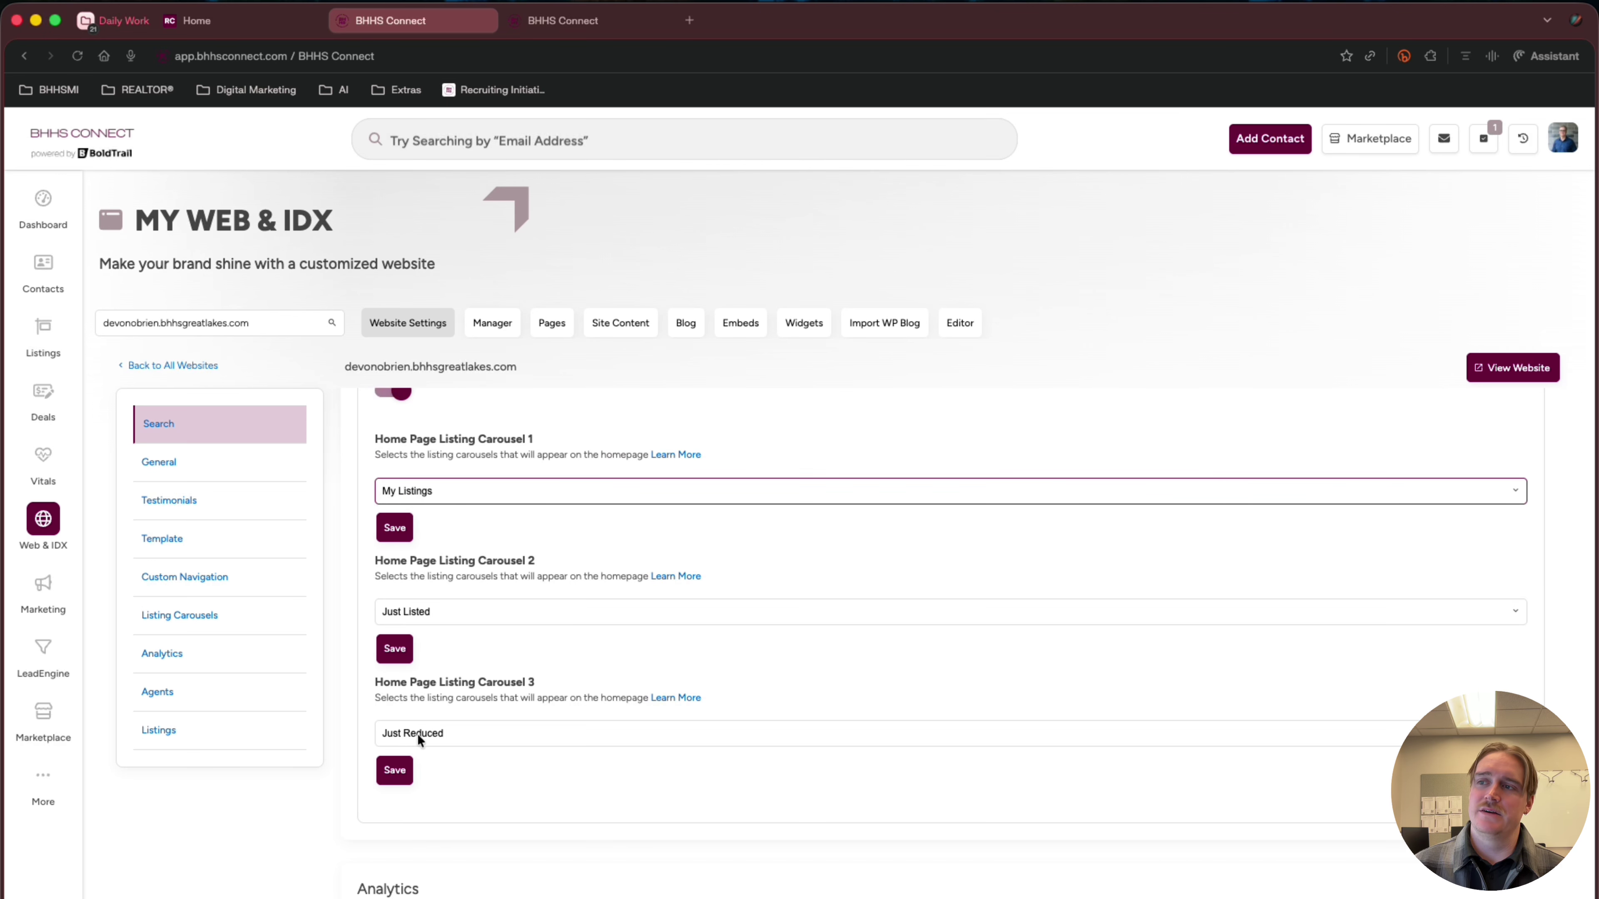
click(439, 732)
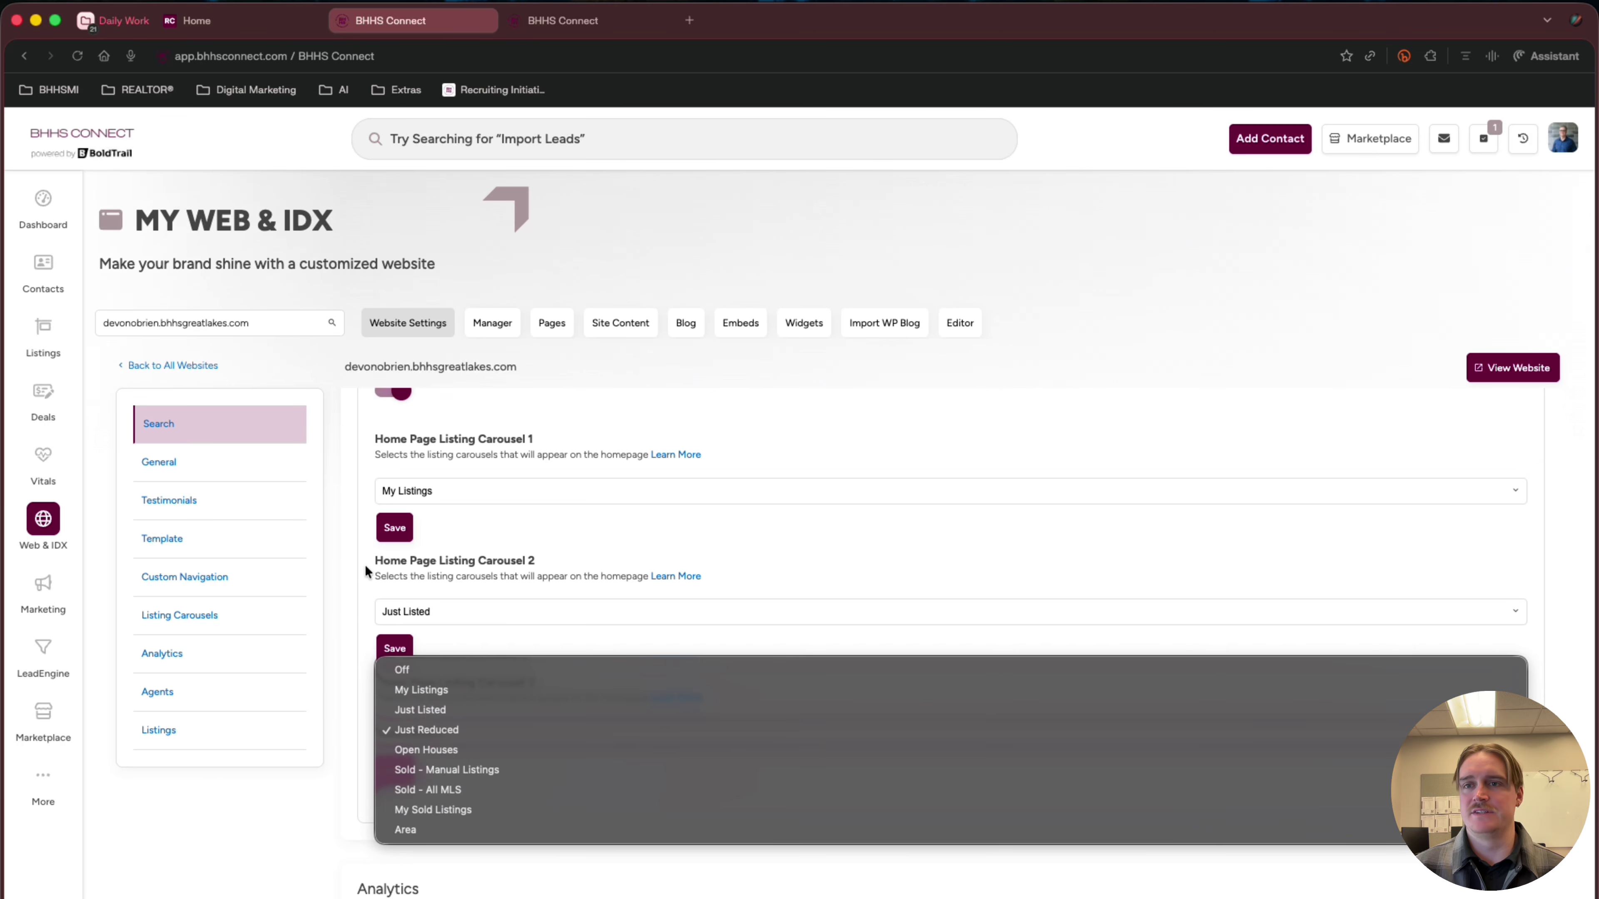
click(349, 638)
- Review the Google Analytics ID setting in the Analytics section
scroll(422, 754, down, 2)
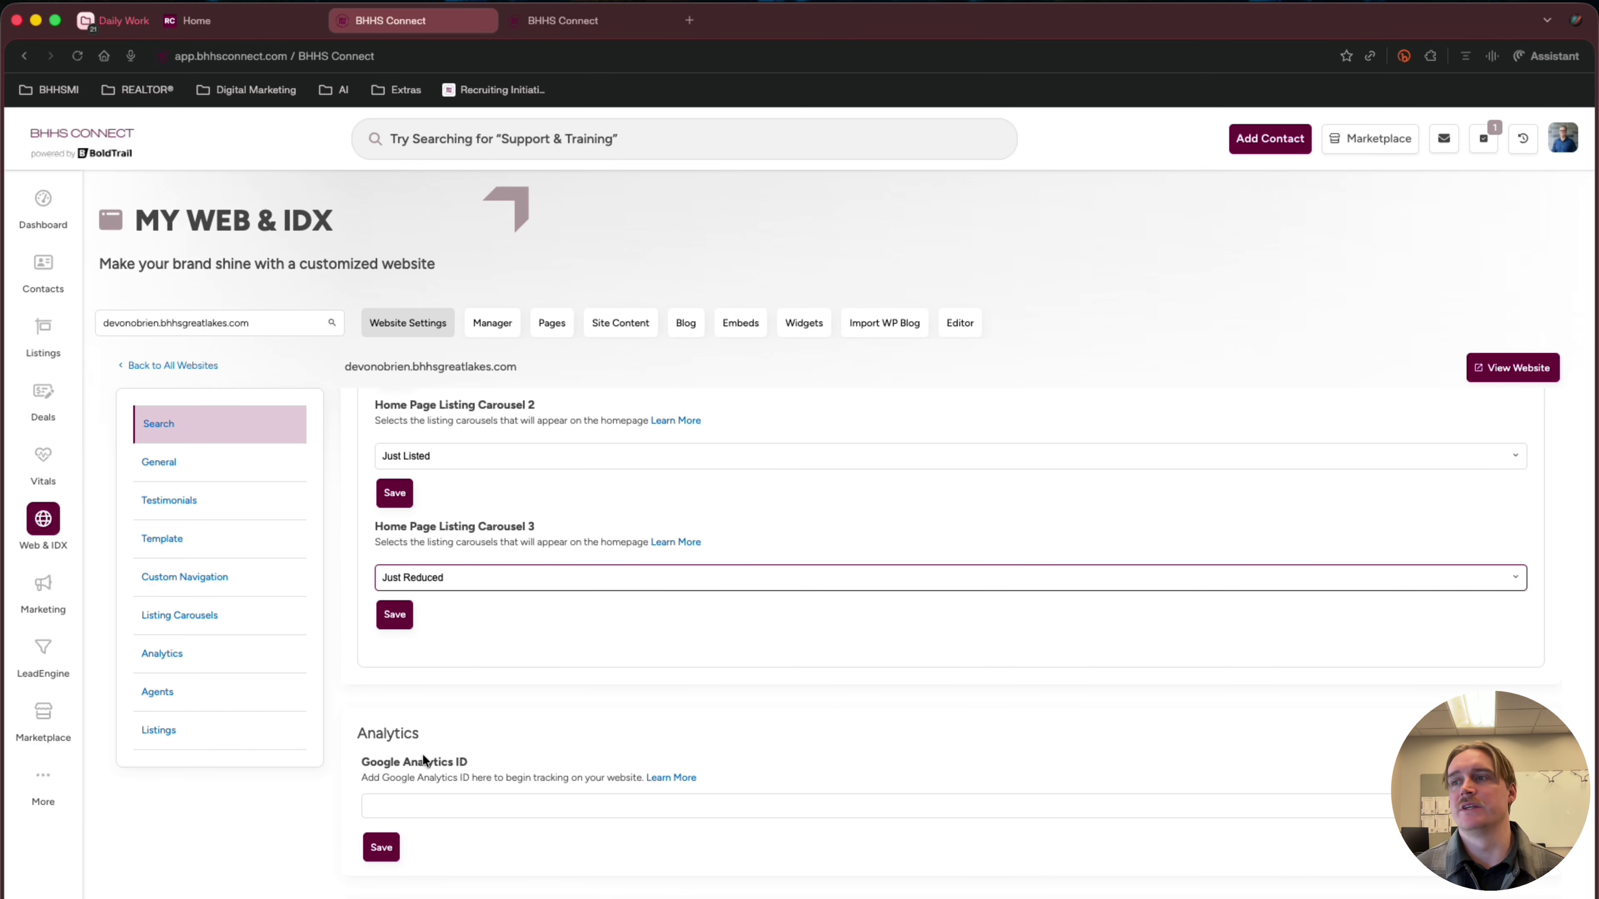
scroll(422, 754, down, 6)
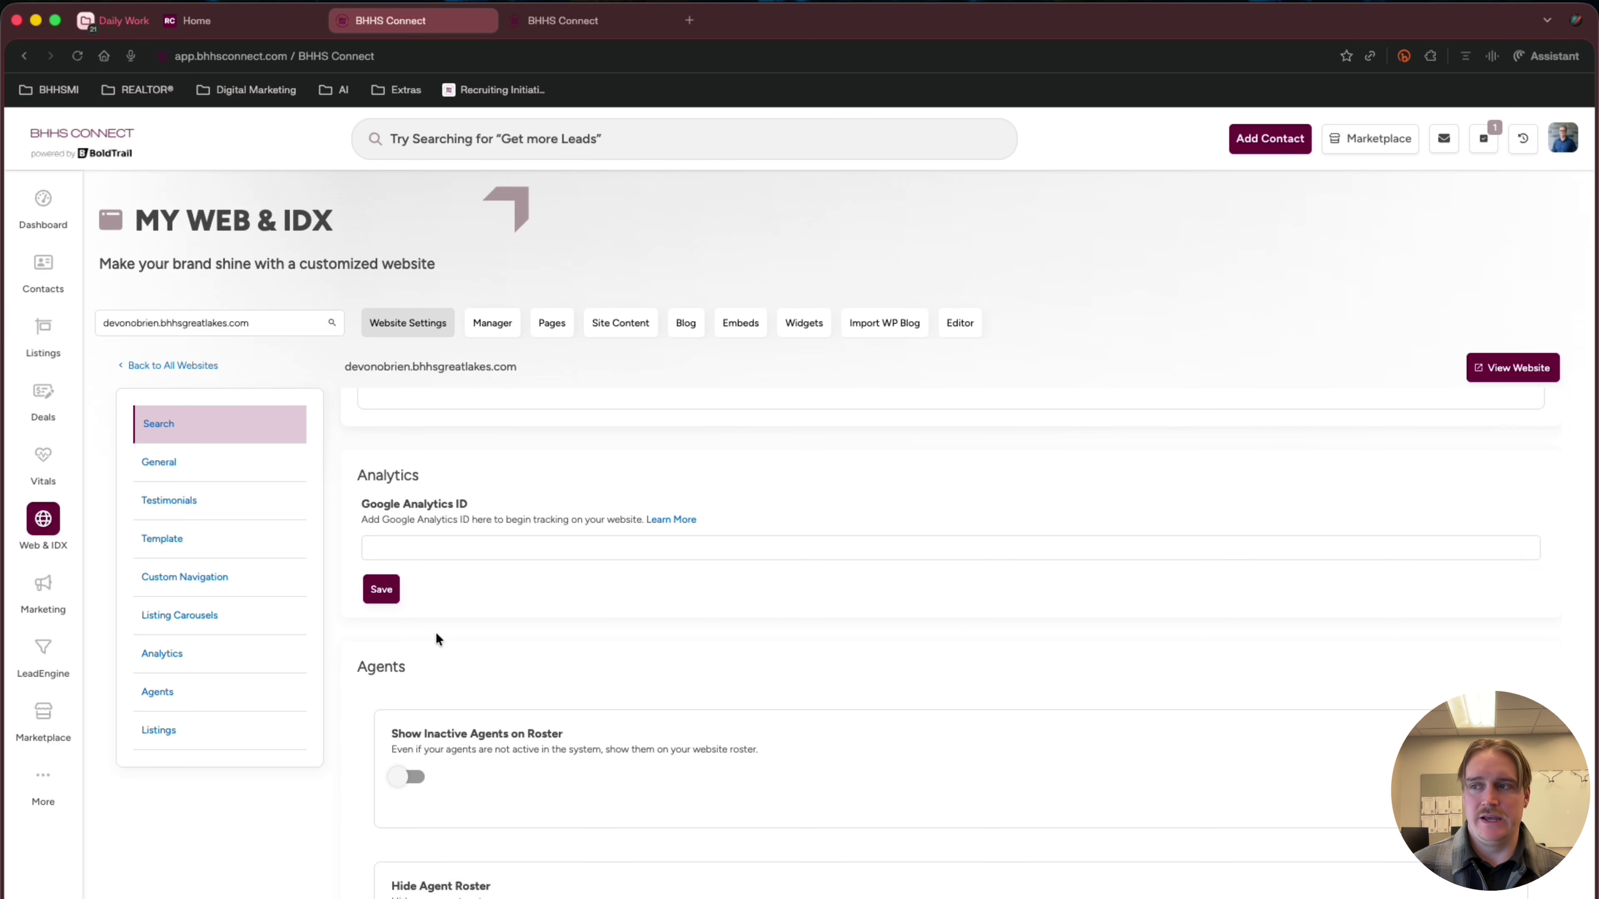
scroll(392, 610, down, 2)
scroll(390, 616, down, 1)
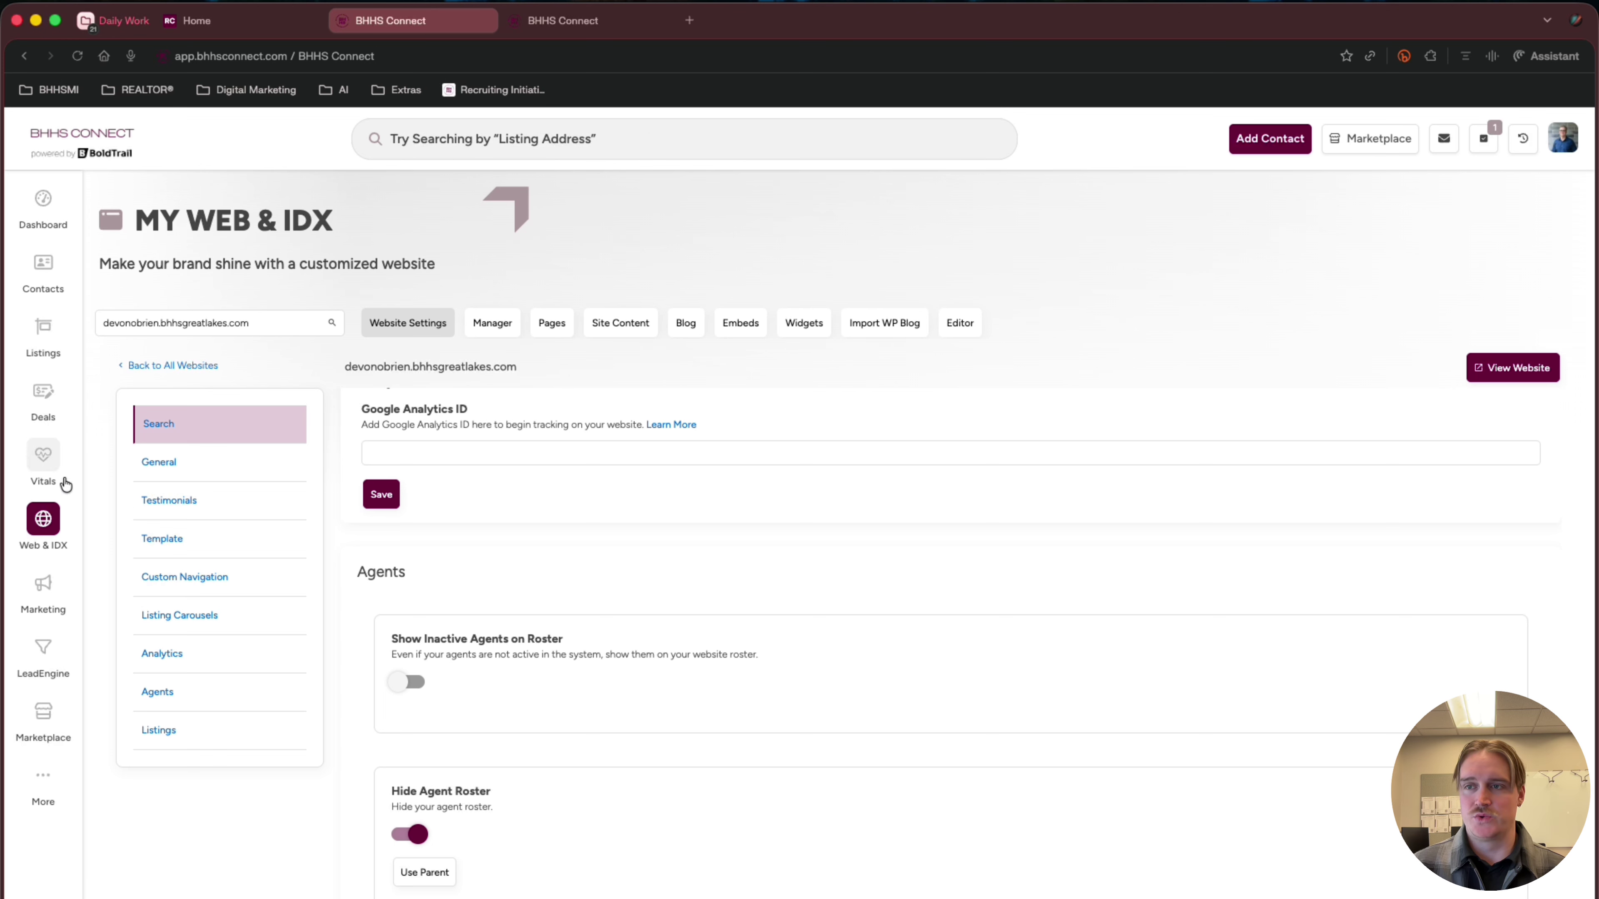
- Examine the Show Inactive Agents on Roster and Hide Agent Roster options in the Agents section
scroll(390, 544, down, 1)
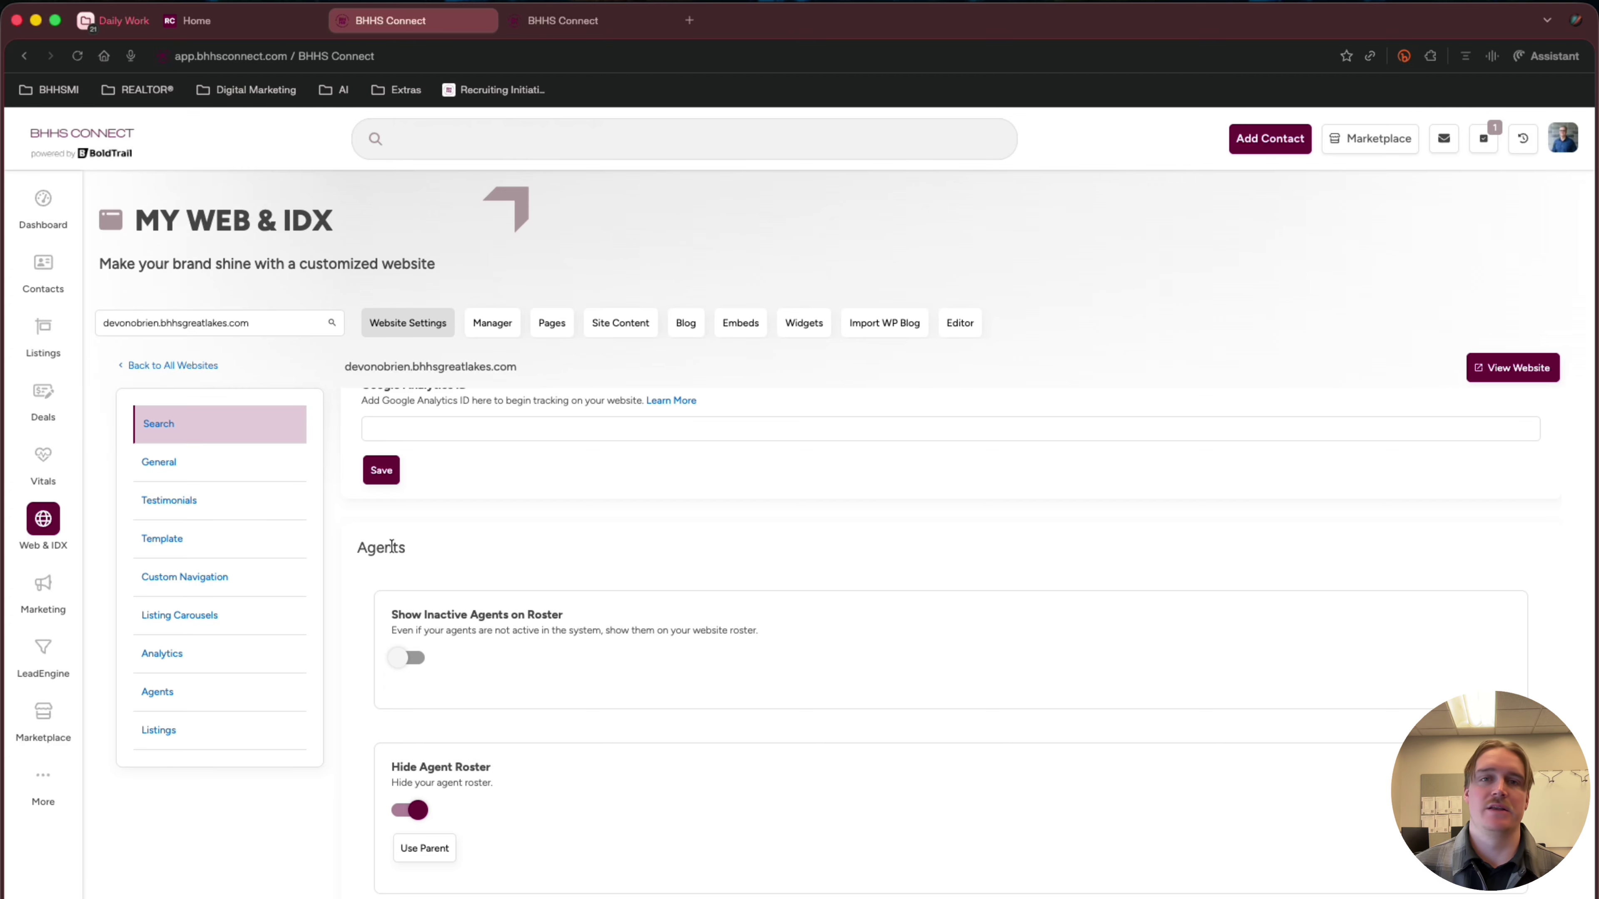
scroll(455, 605, down, 3)
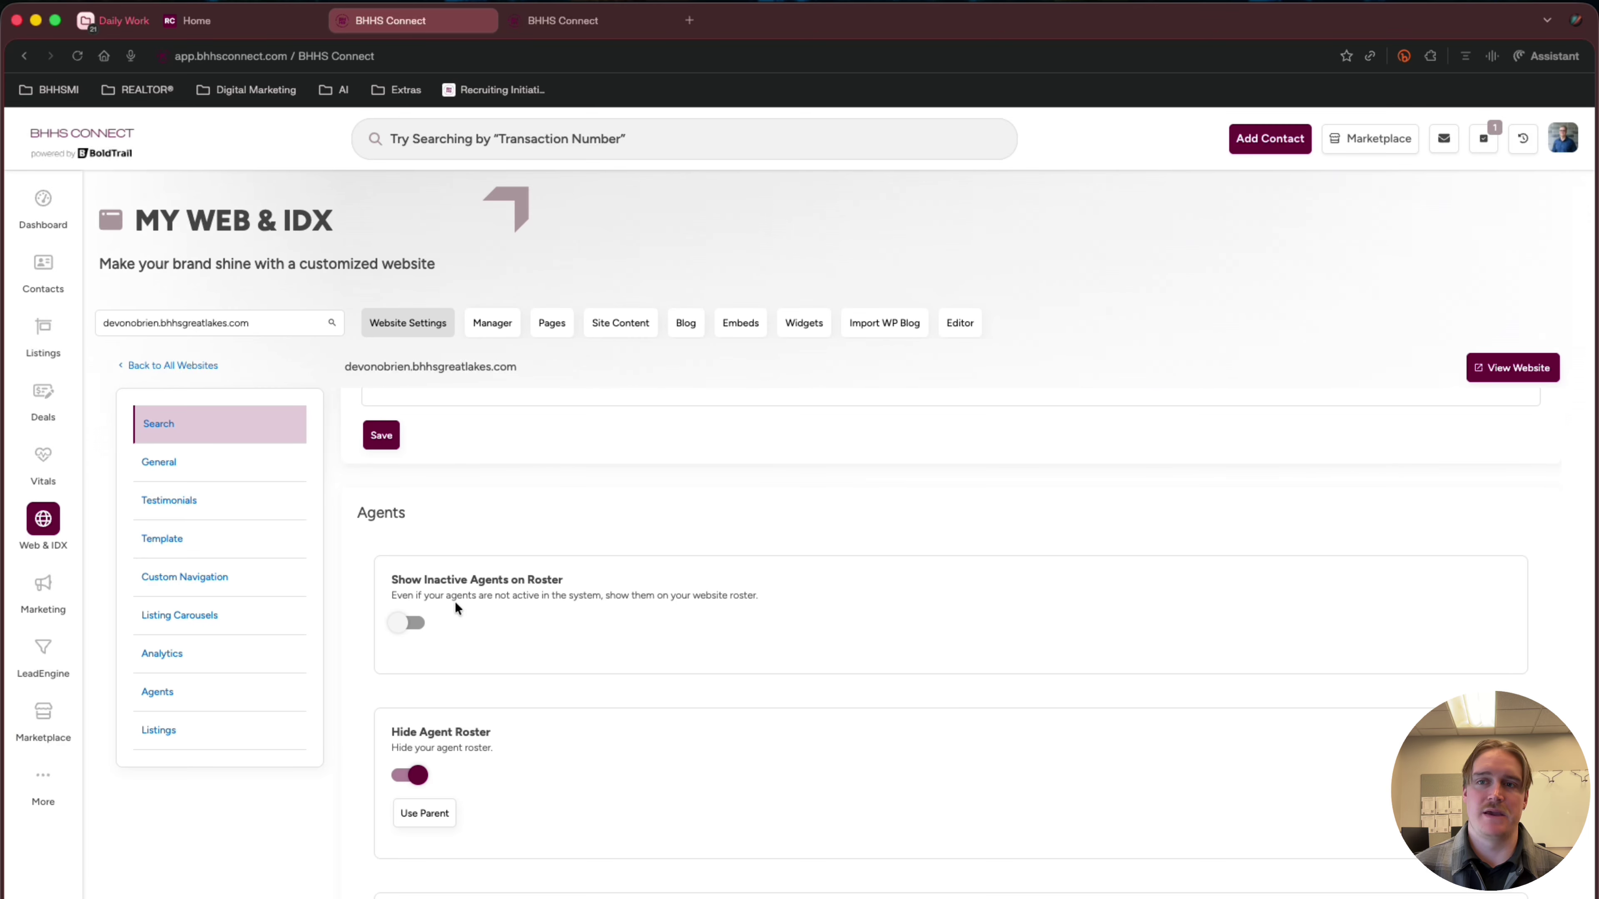
scroll(456, 604, down, 1)
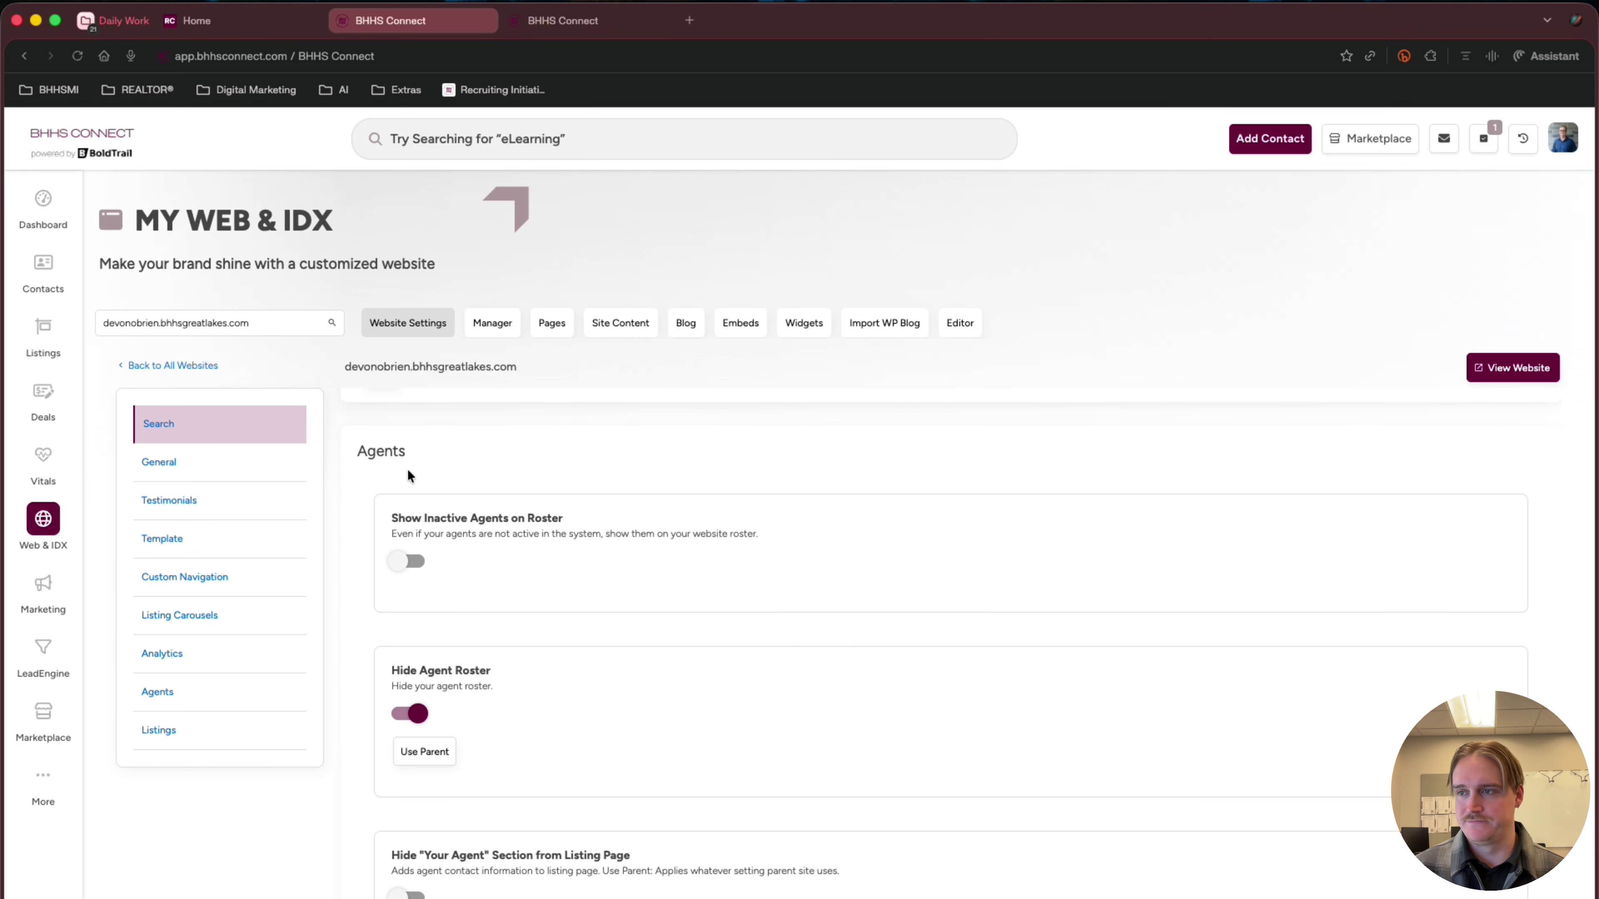
drag(410, 451, 350, 448)
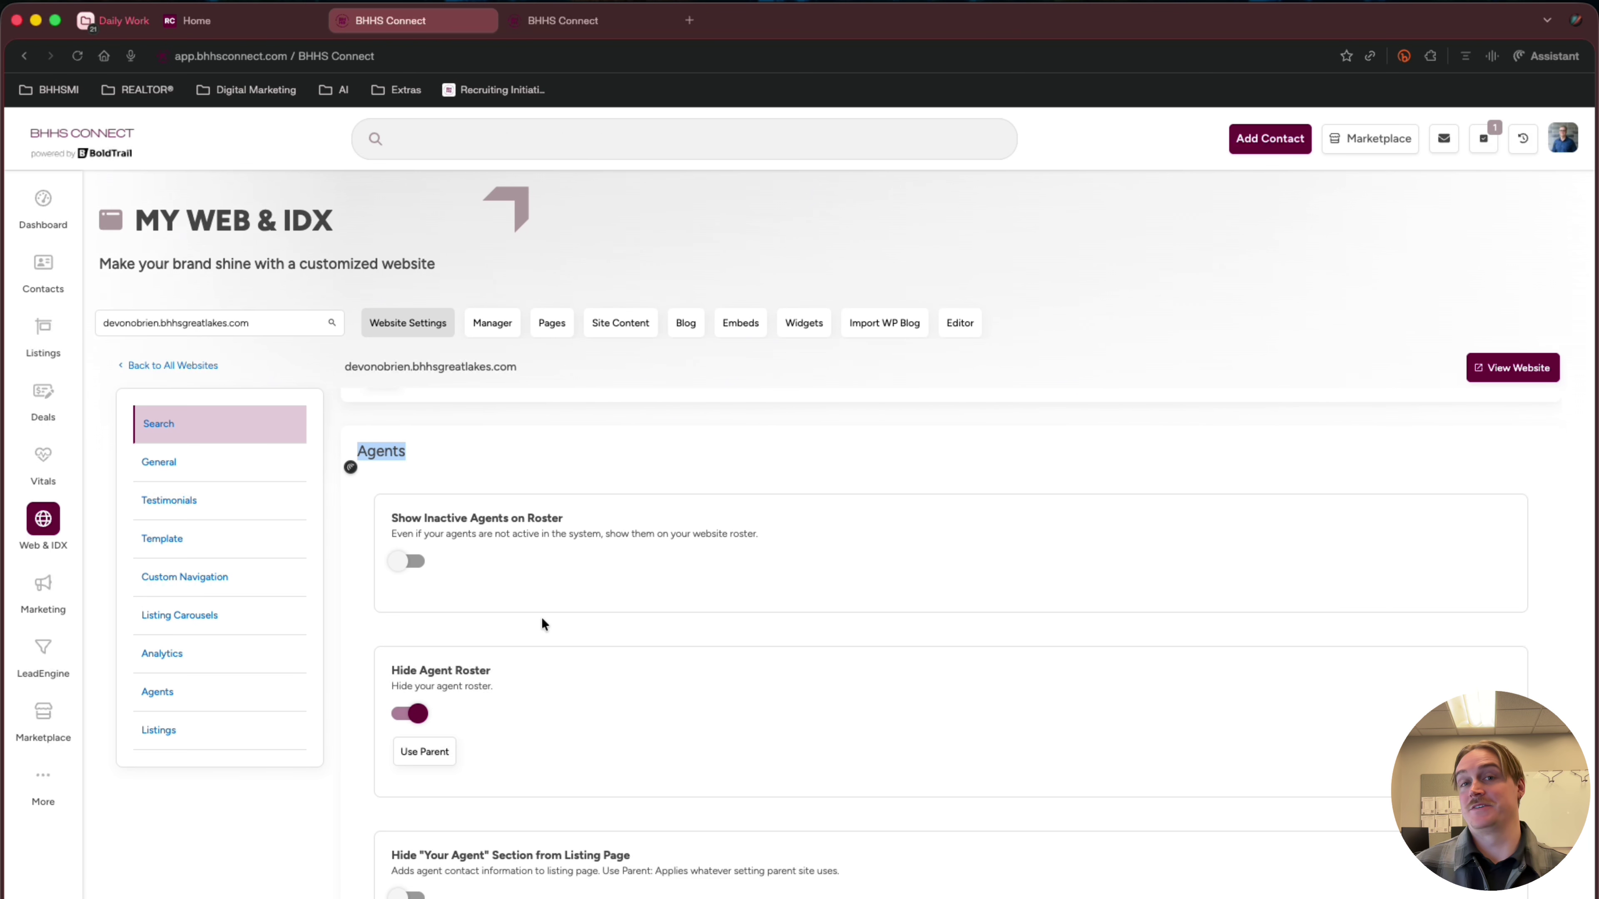
scroll(404, 609, down, 2)
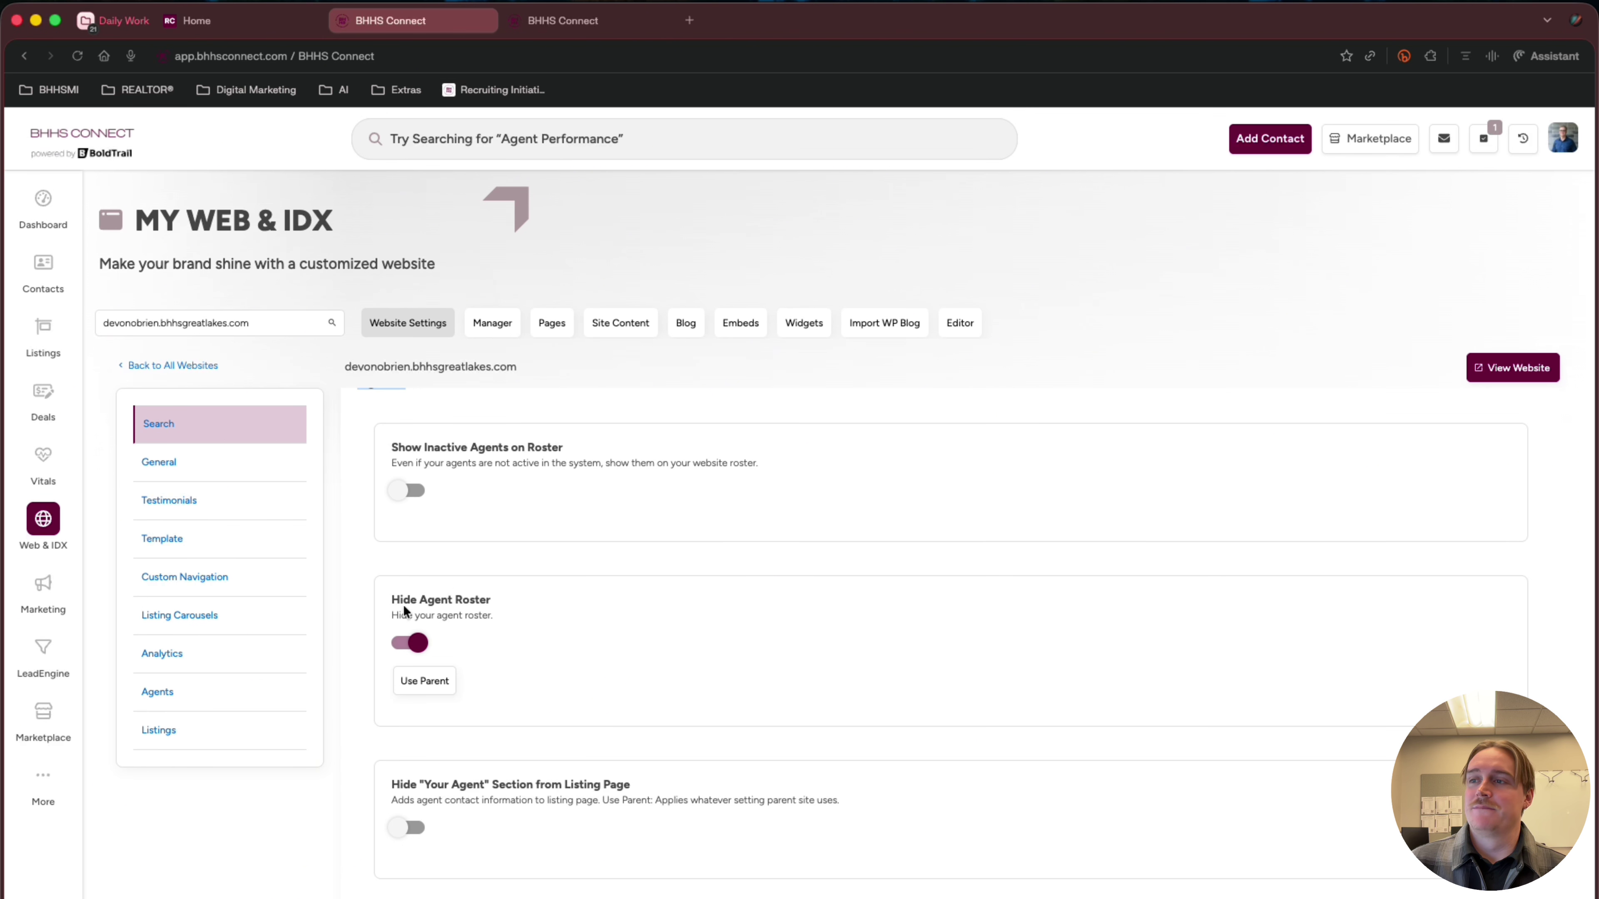
- Review the option that hides the "Your Agent" section from the listing page
scroll(391, 667, down, 6)
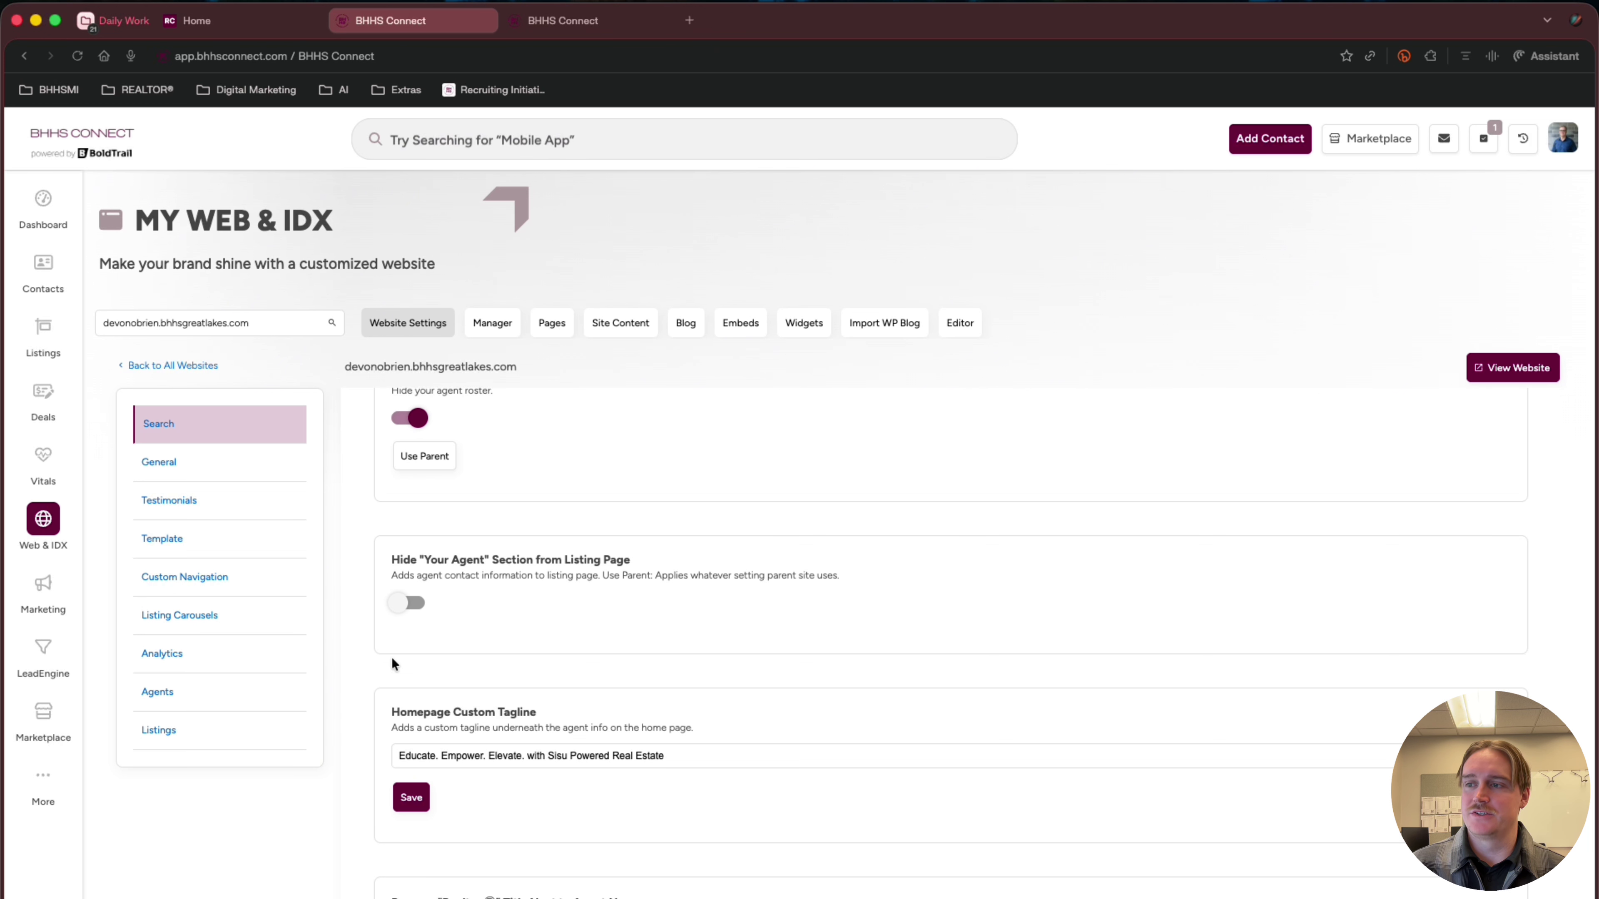
drag(386, 563, 526, 564)
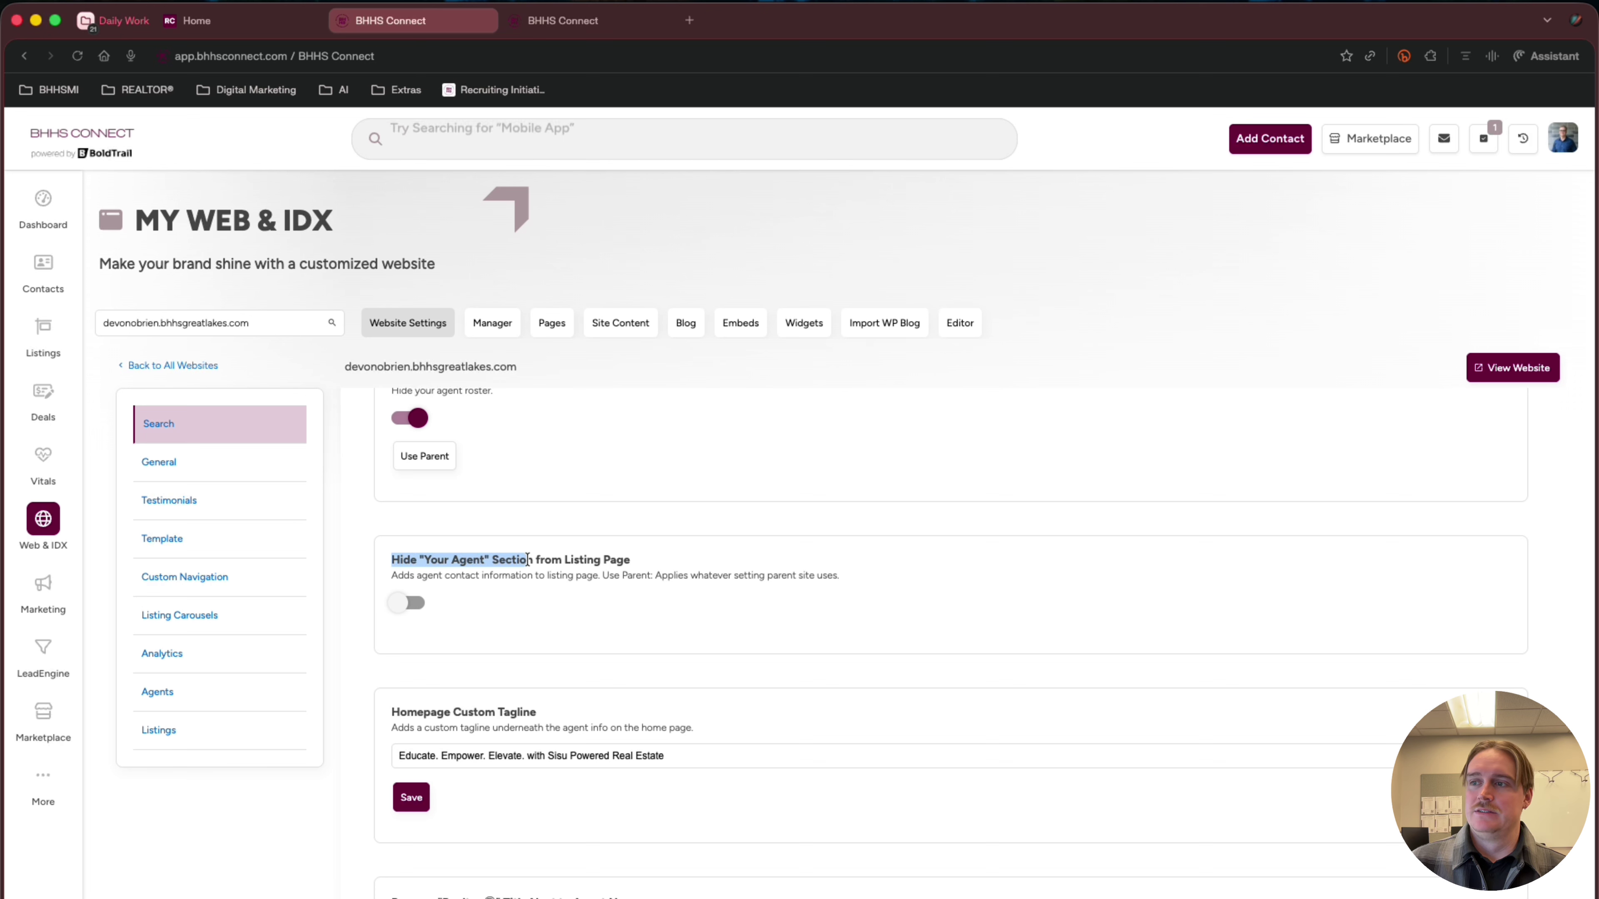
click(605, 587)
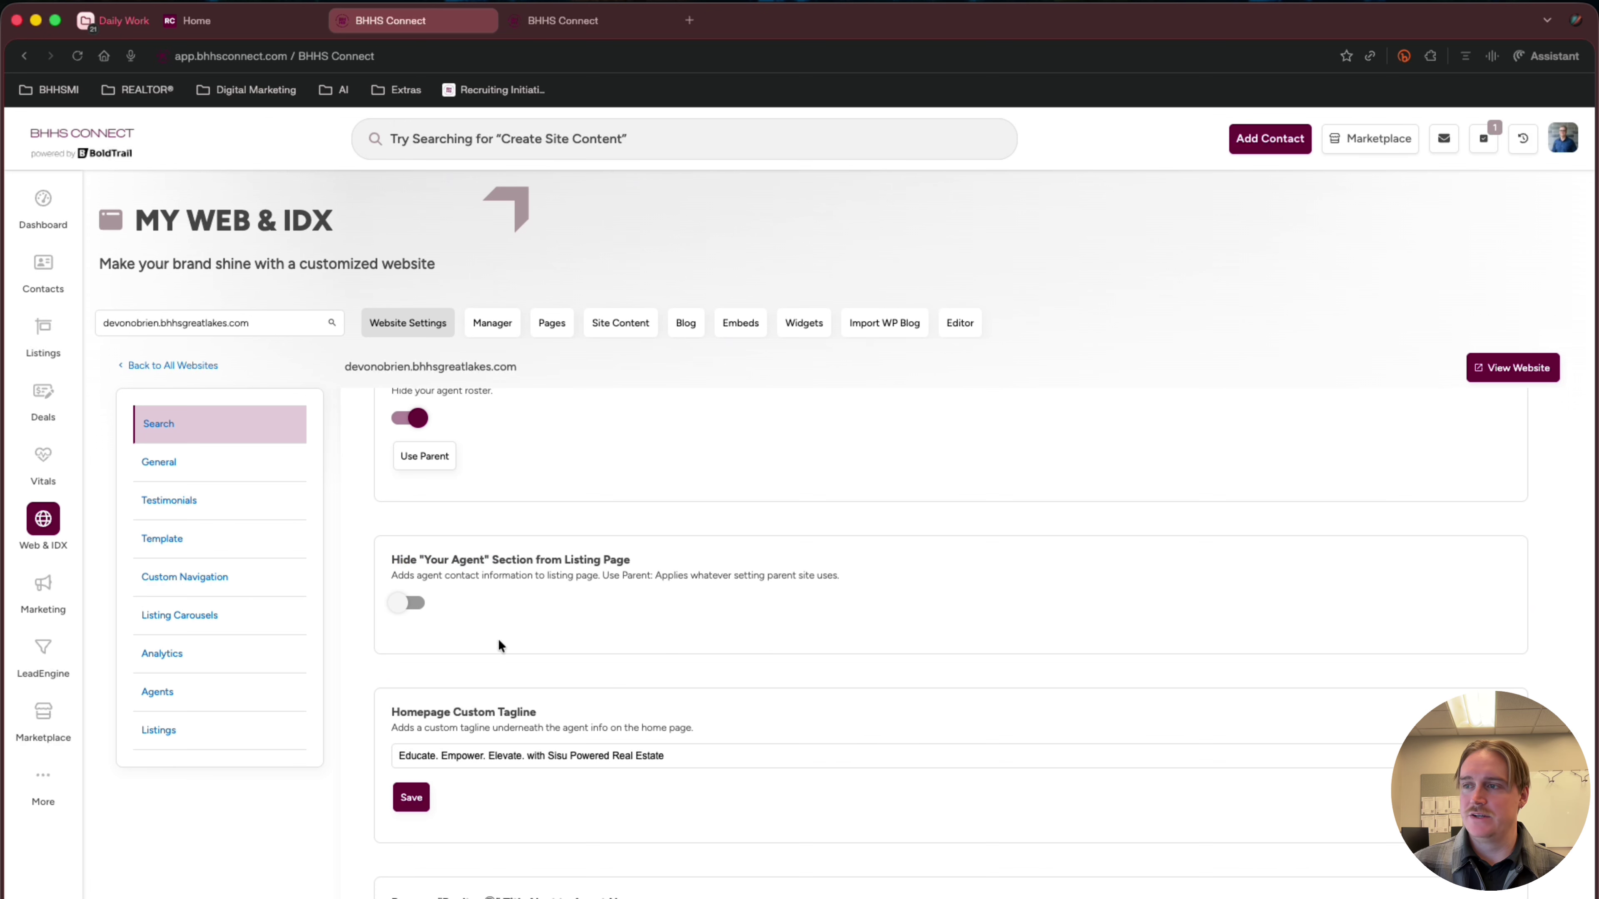
- Review the Homepage Custom Tagline field and the option removing the "Realtor" title next to the agent name
scroll(535, 667, down, 3)
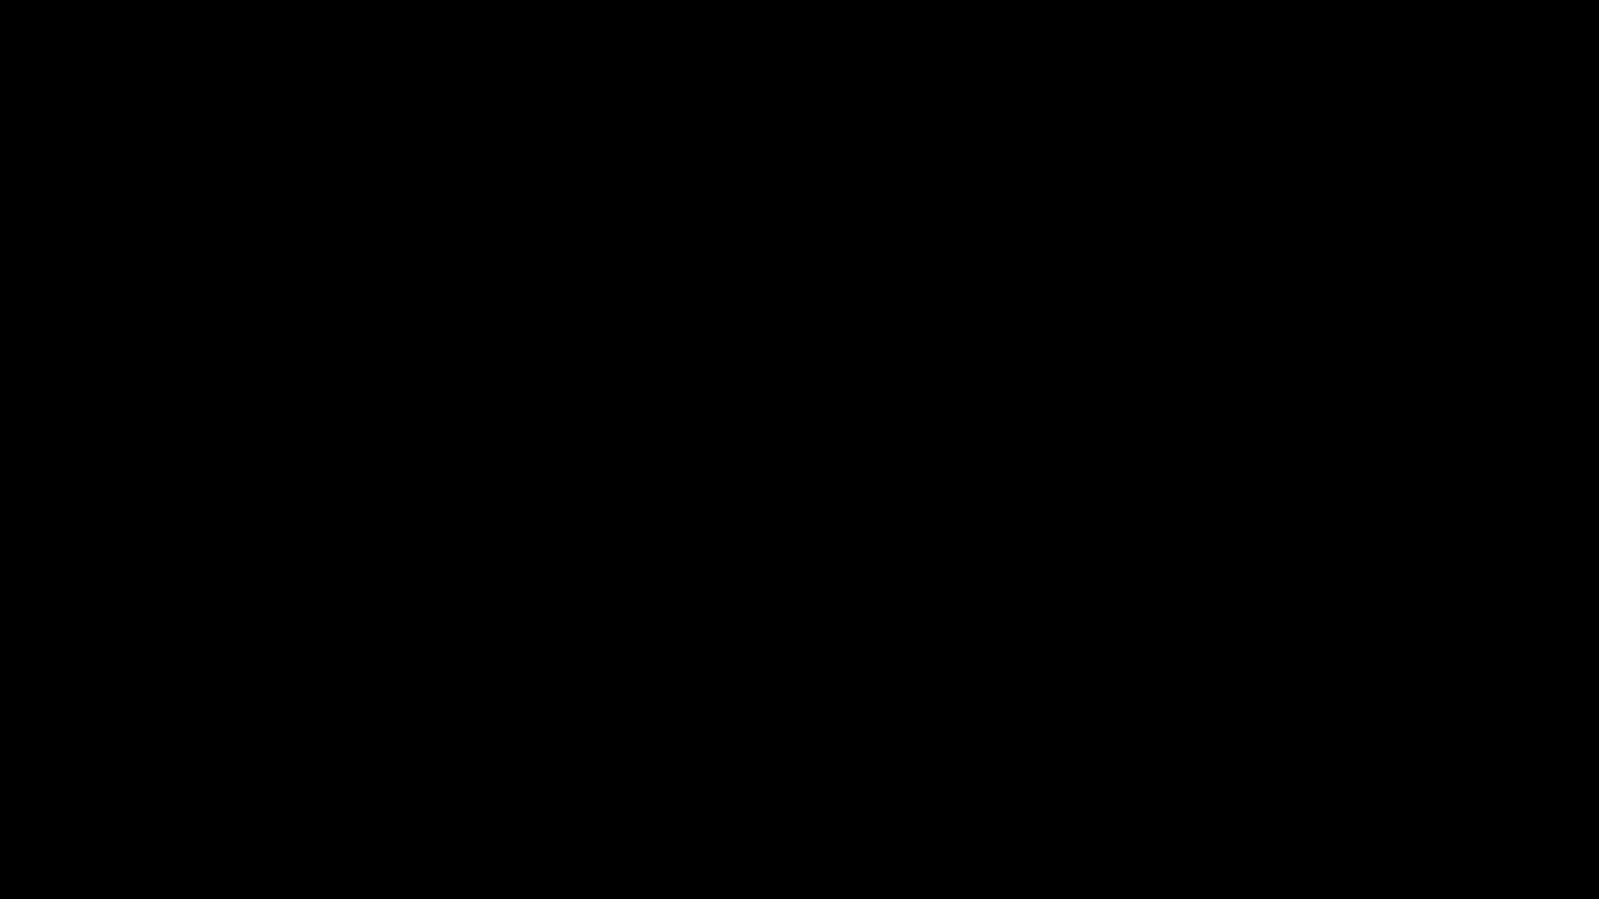
drag(536, 534, 384, 547)
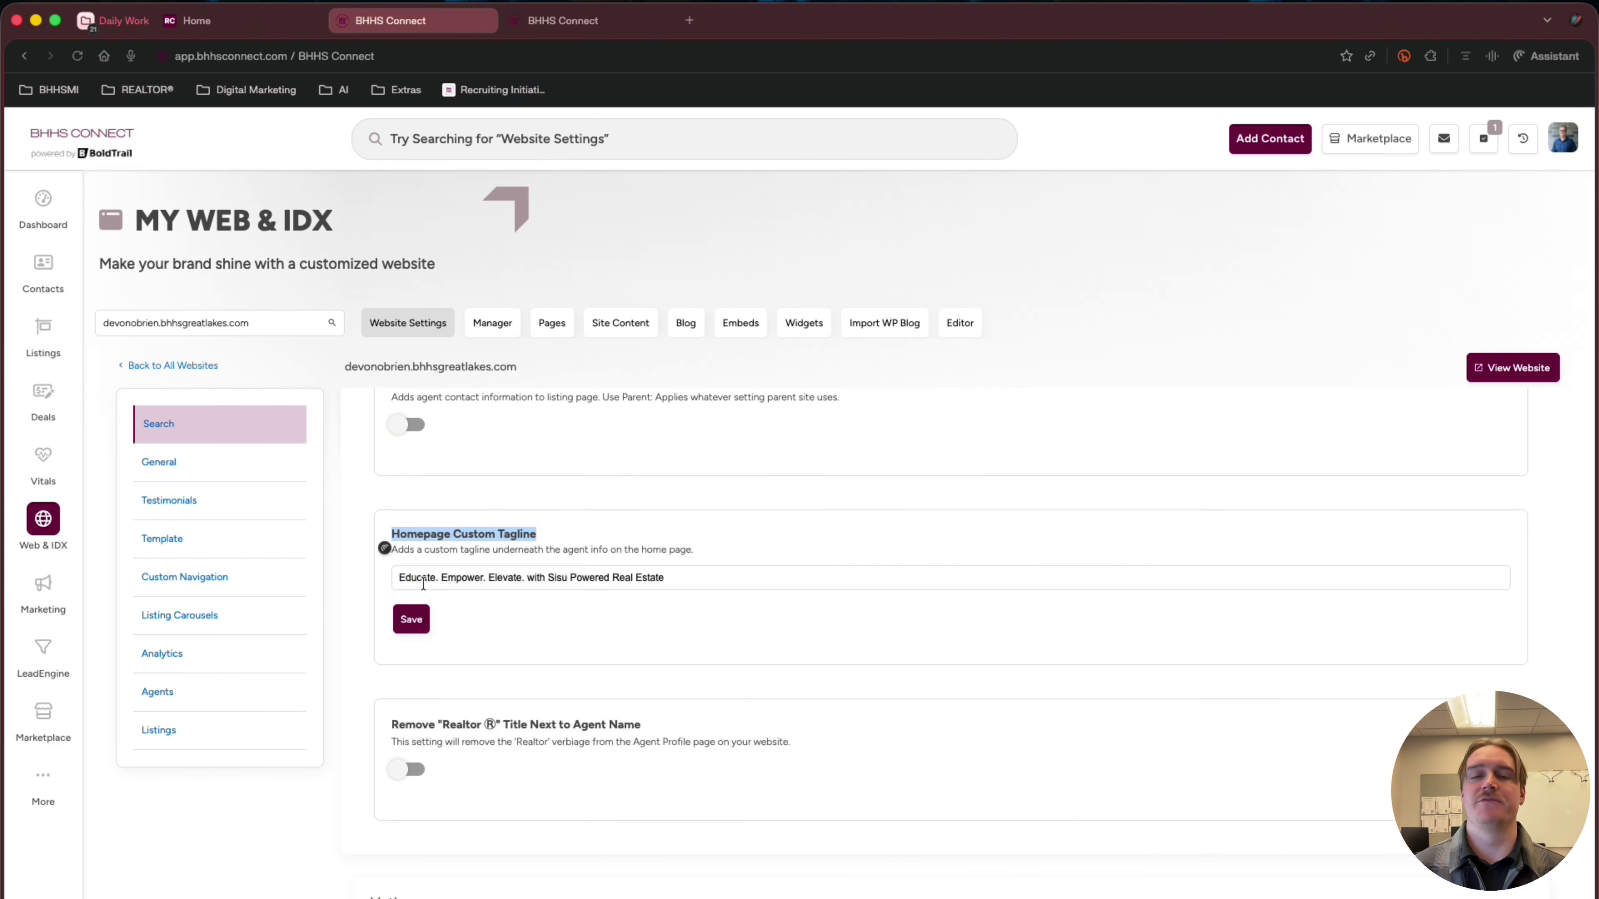
click(600, 600)
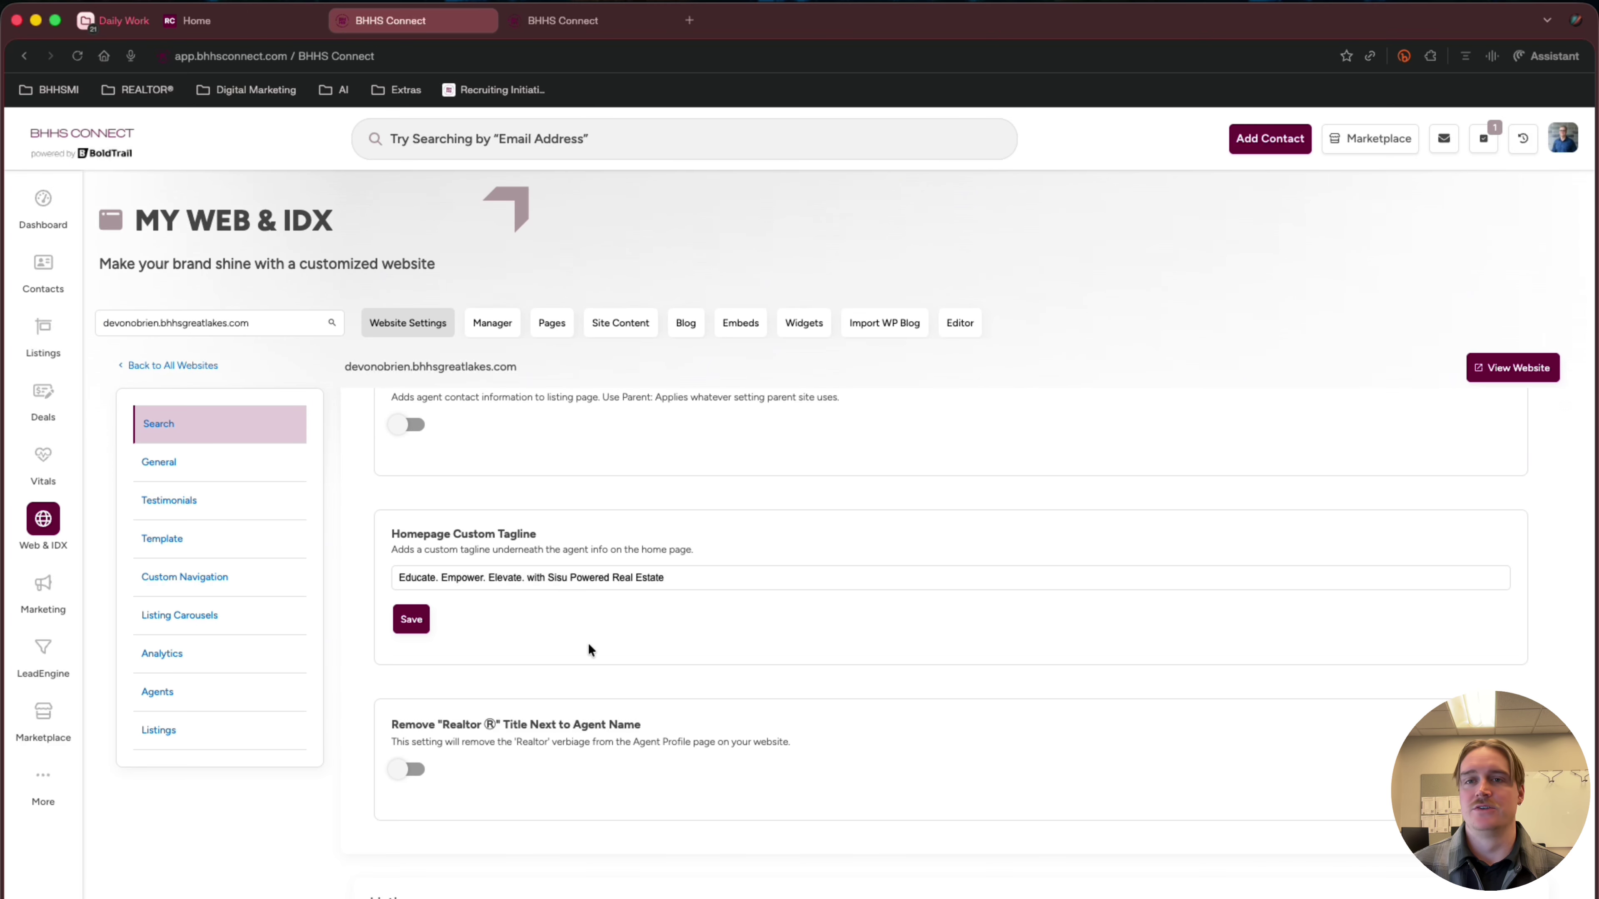
scroll(589, 643, down, 4)
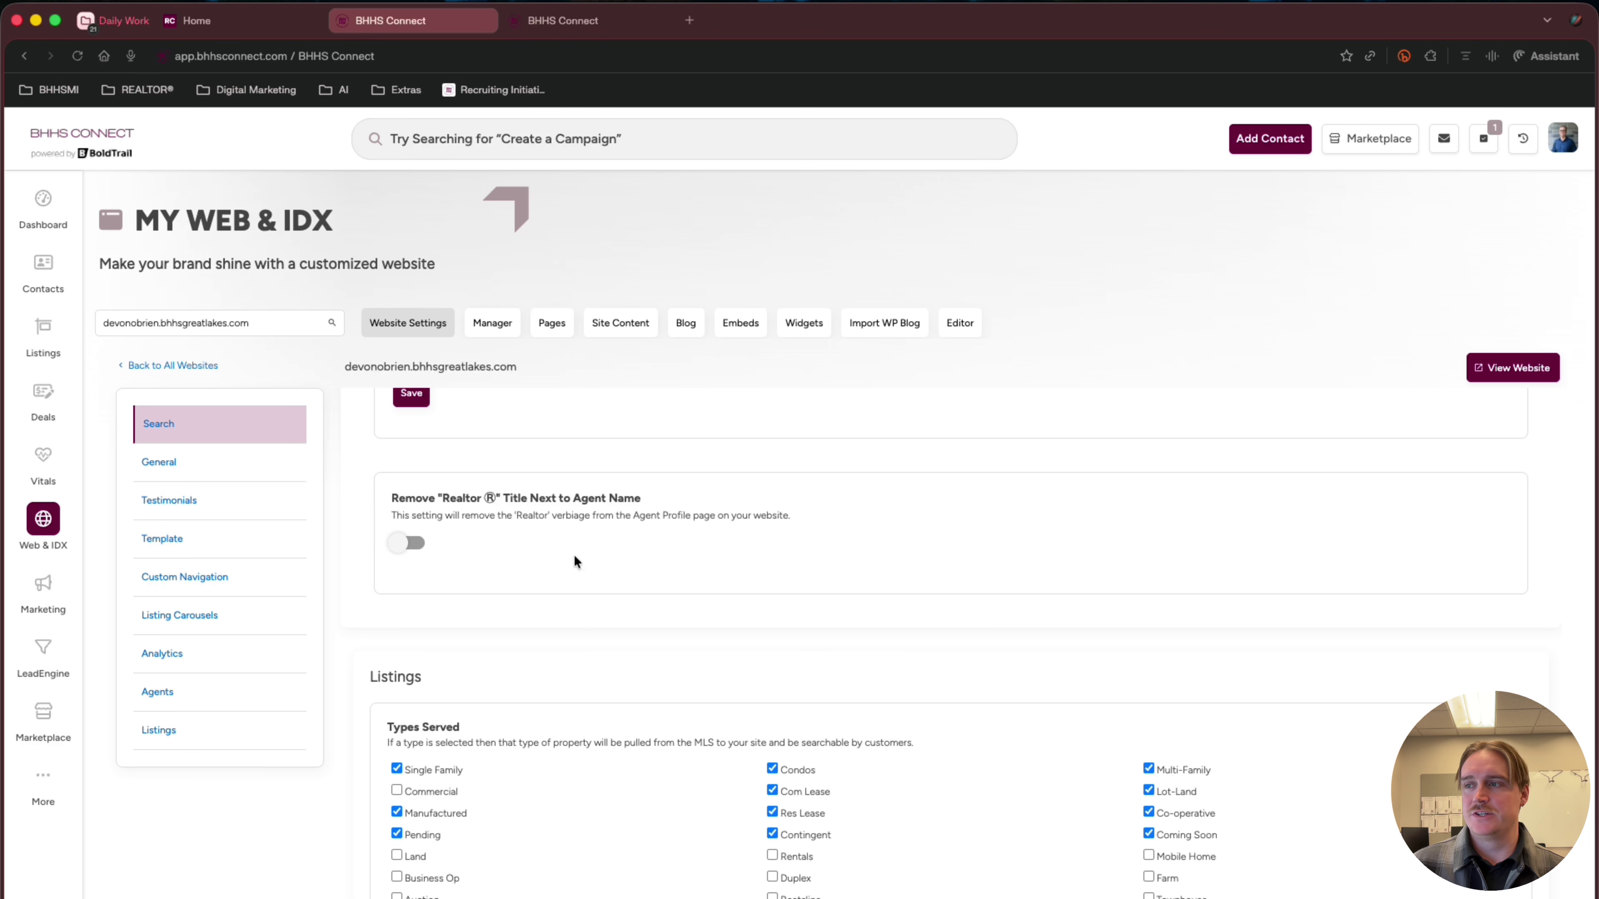
- Add Land and Rentals to the property types served in the Listings section and save the selection
scroll(573, 555, down, 5)
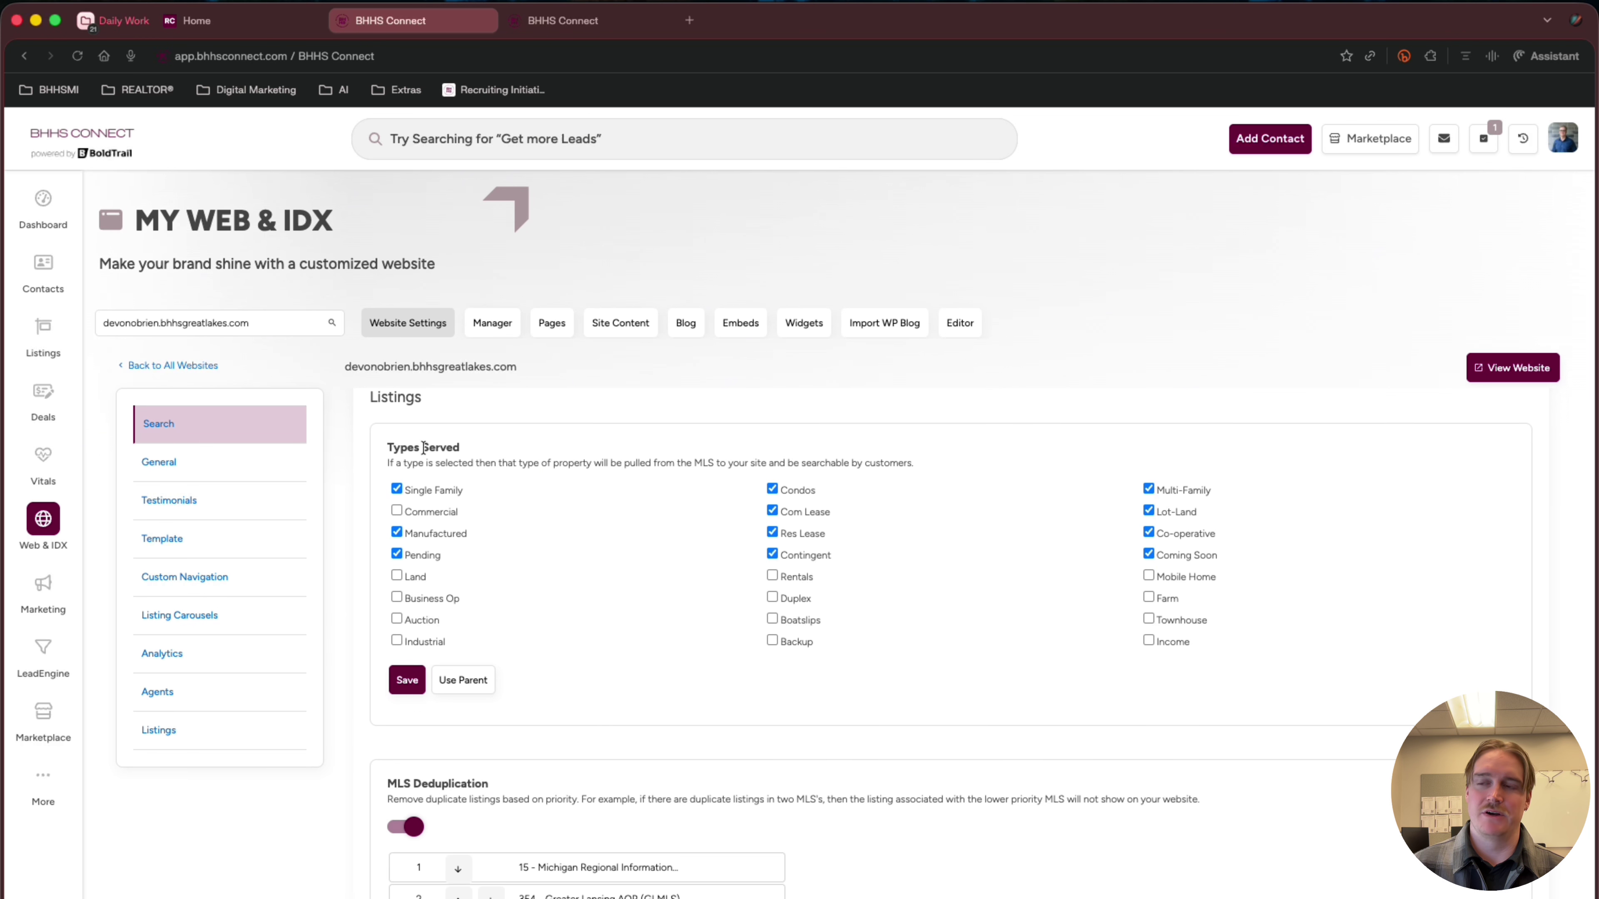
scroll(415, 428, up, 1)
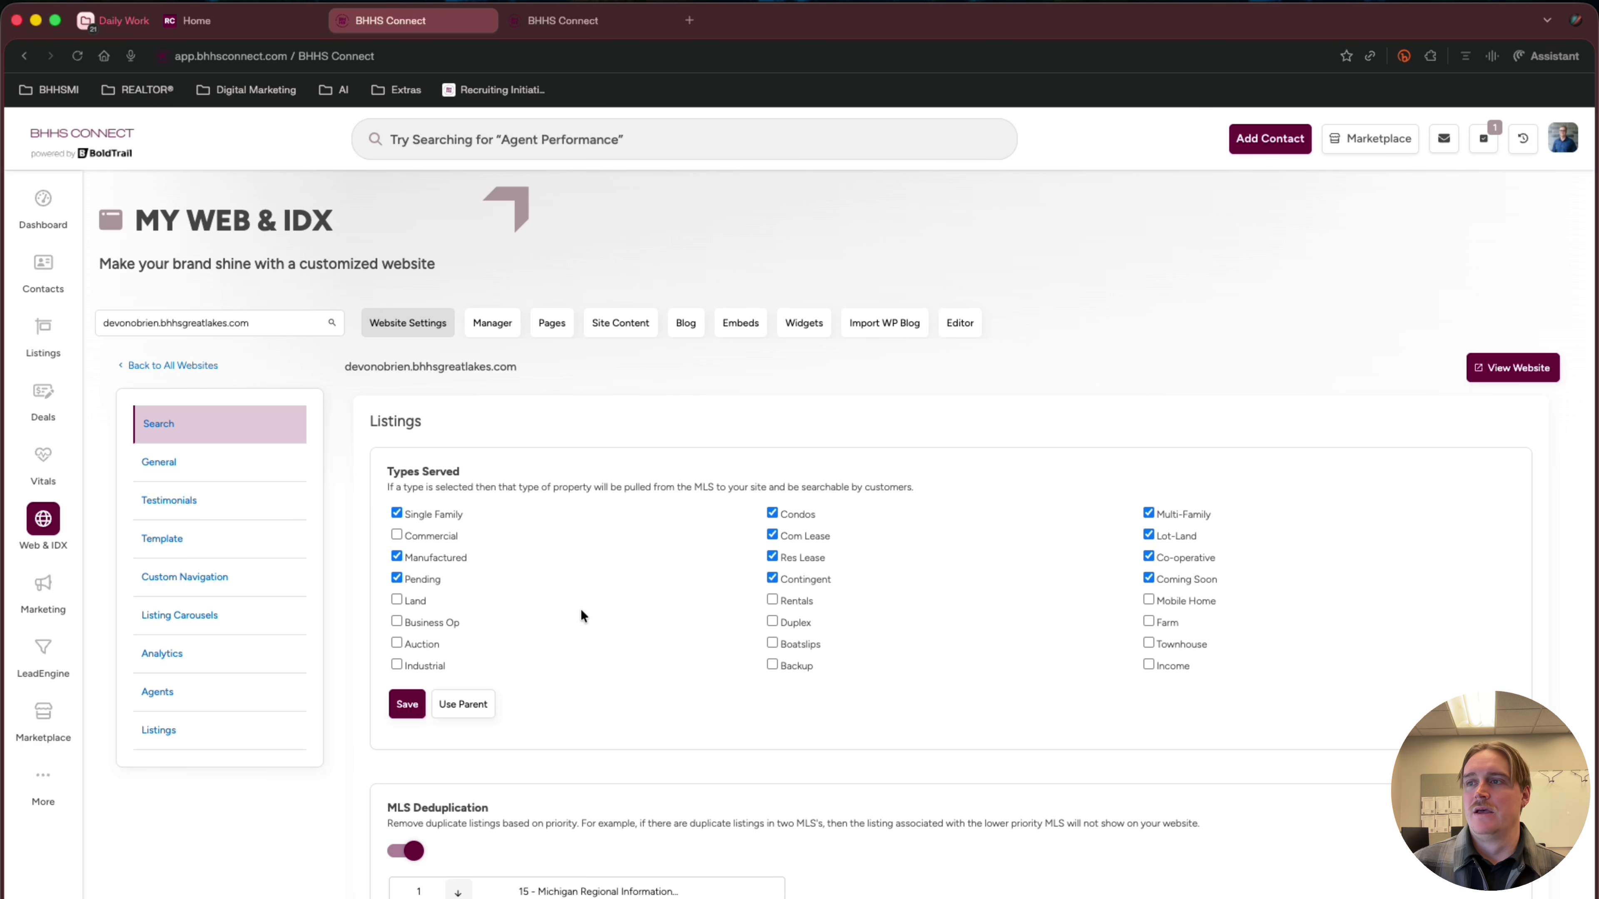
drag(410, 474, 482, 472)
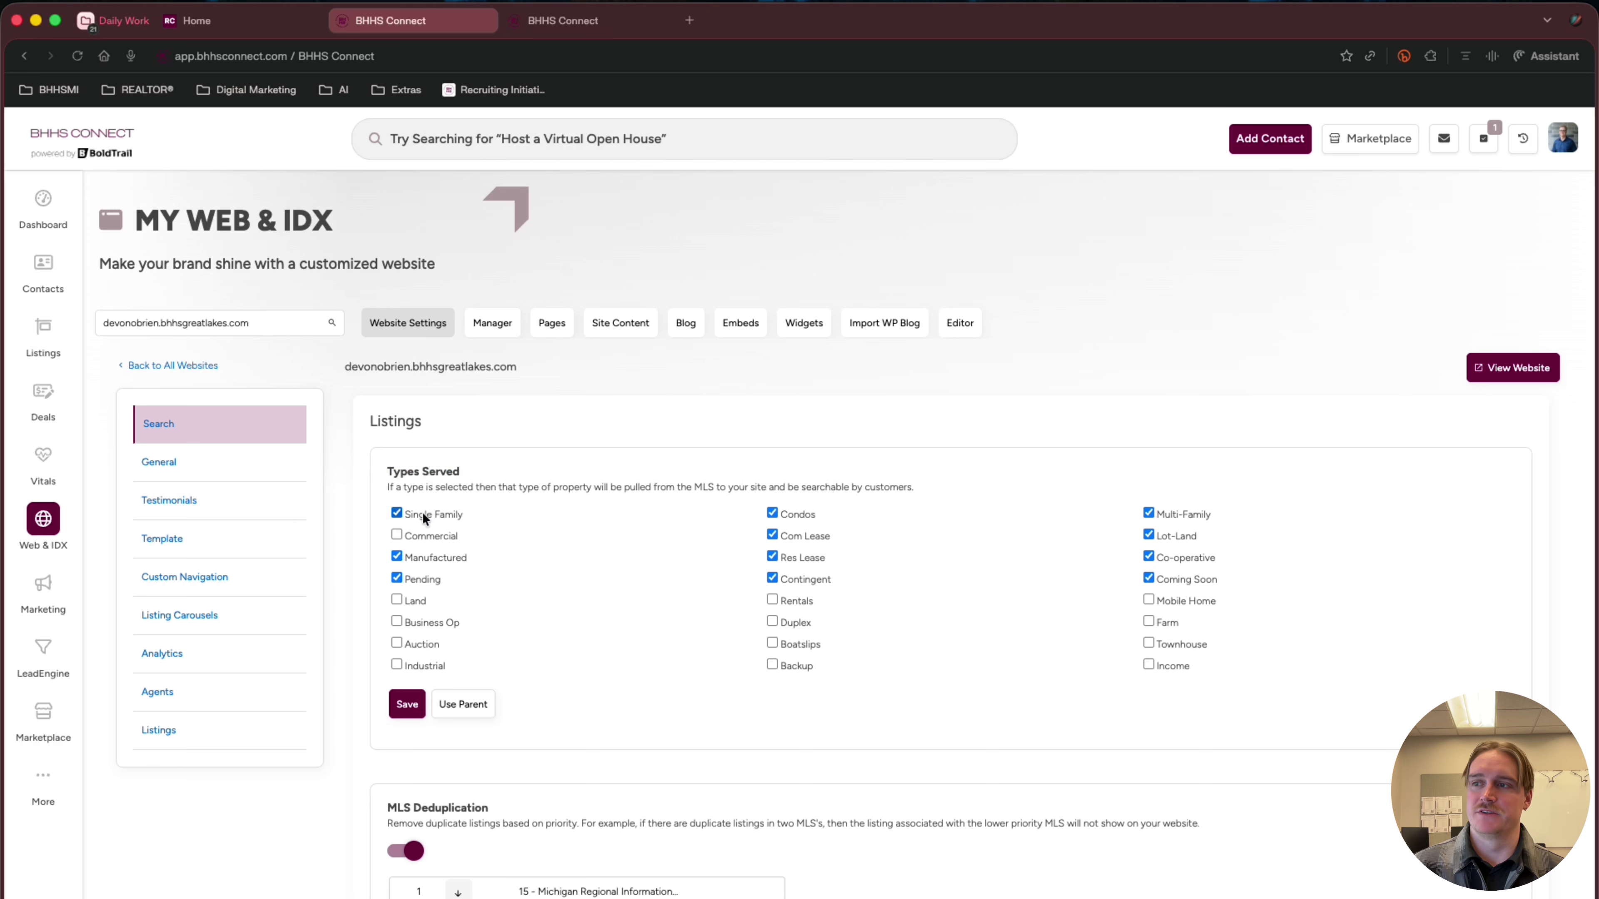
click(396, 601)
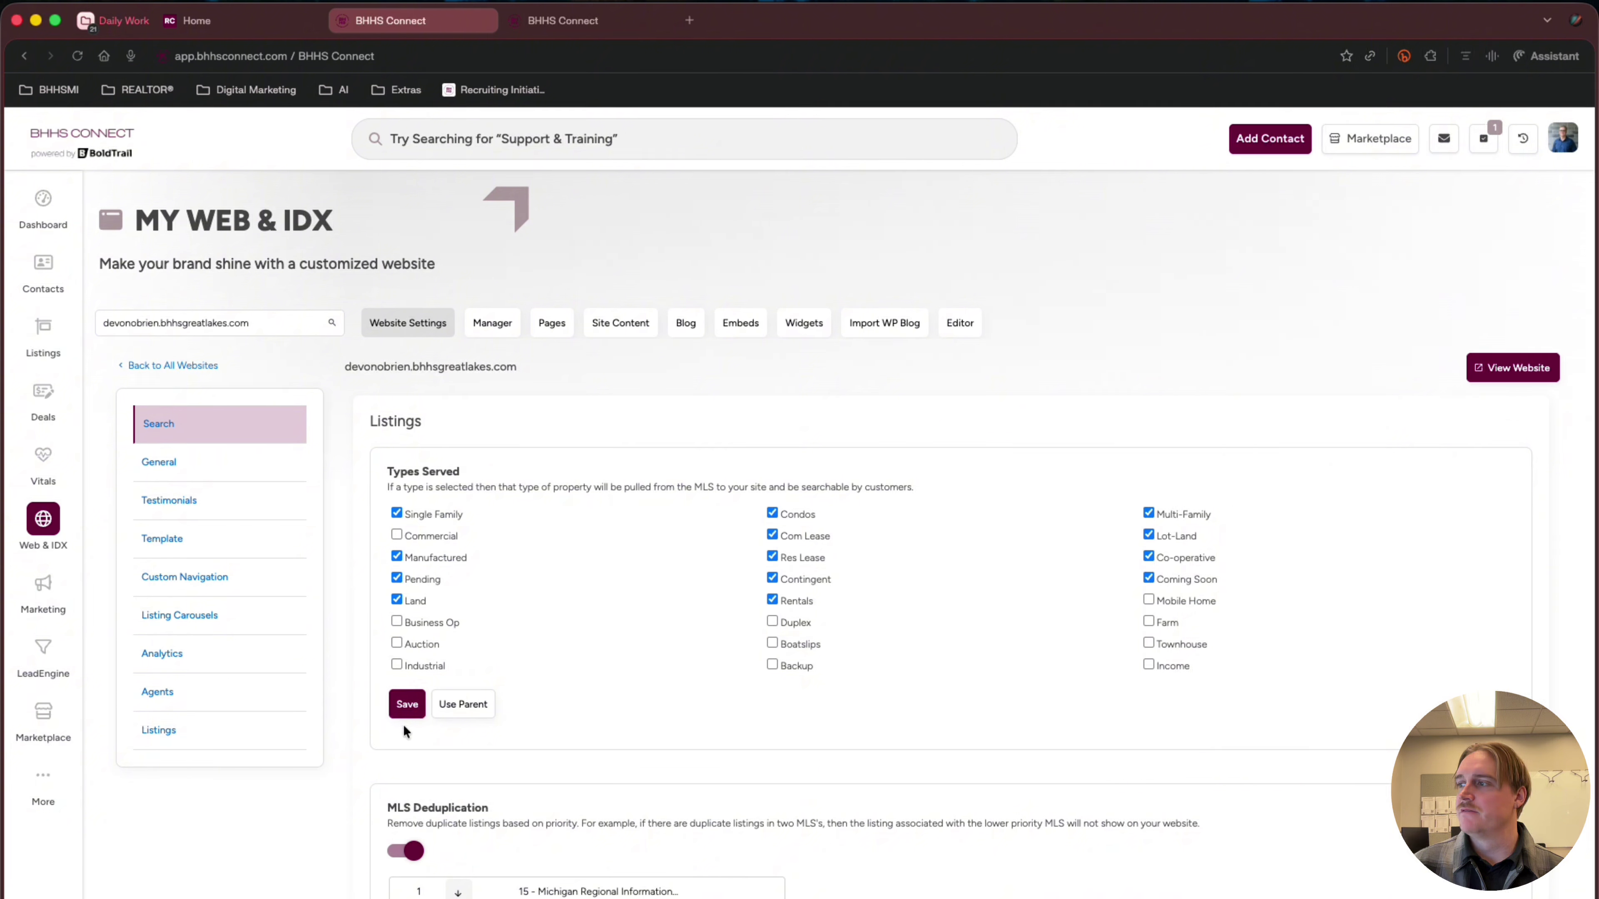
click(406, 705)
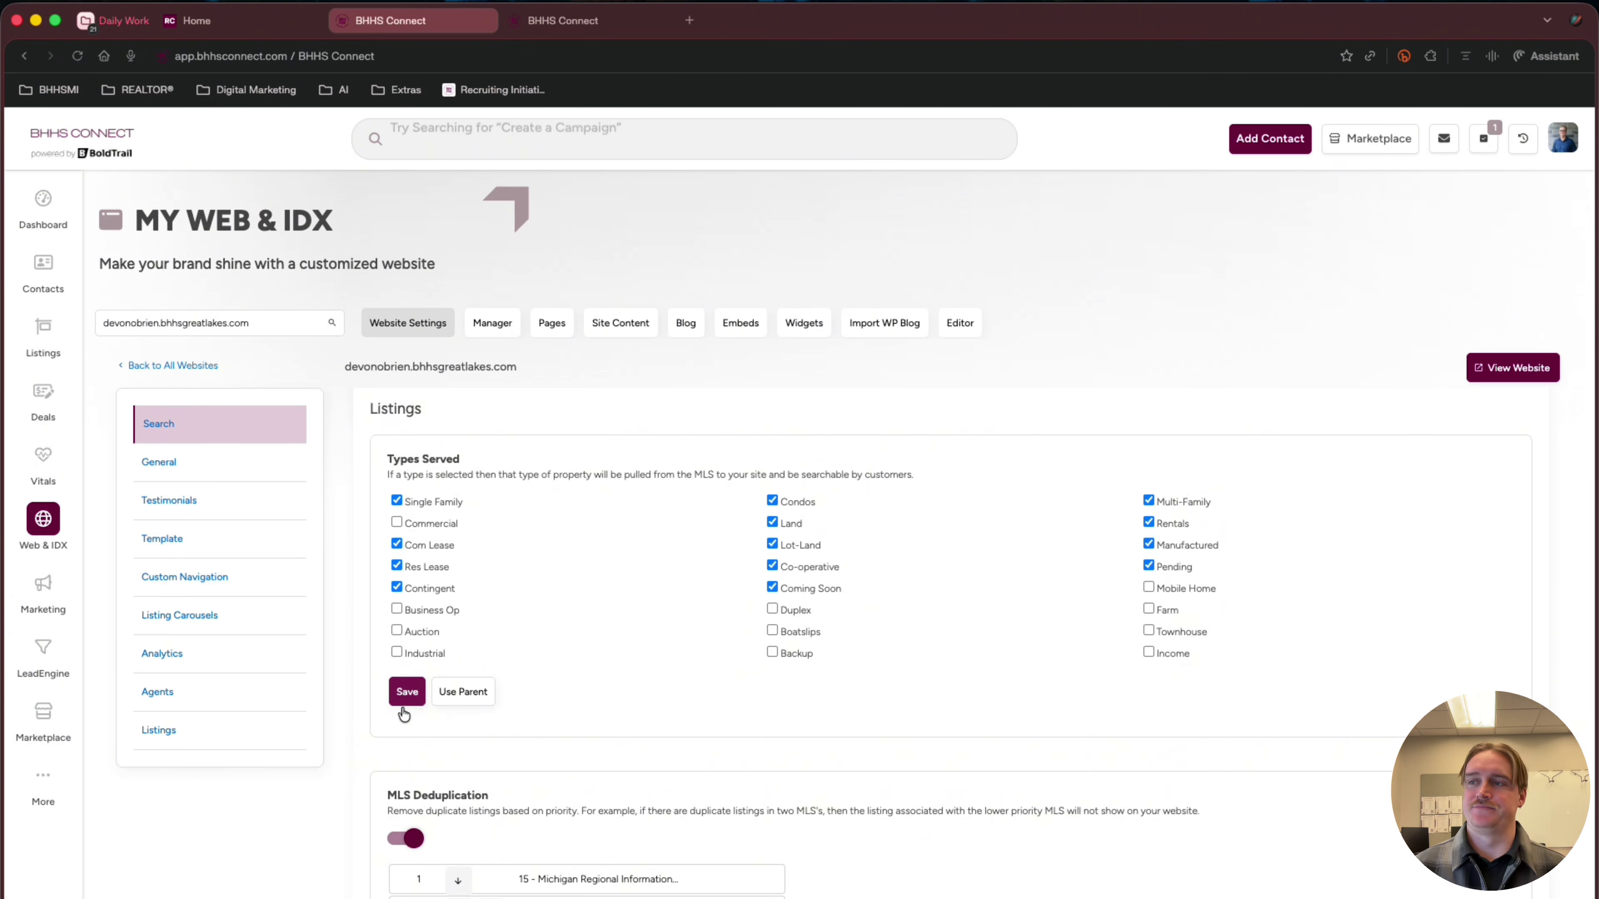
- Move Greater Lansing AOR (GLMLS) down to sixth place in the MLS Deduplication priority list
scroll(401, 706, down, 5)
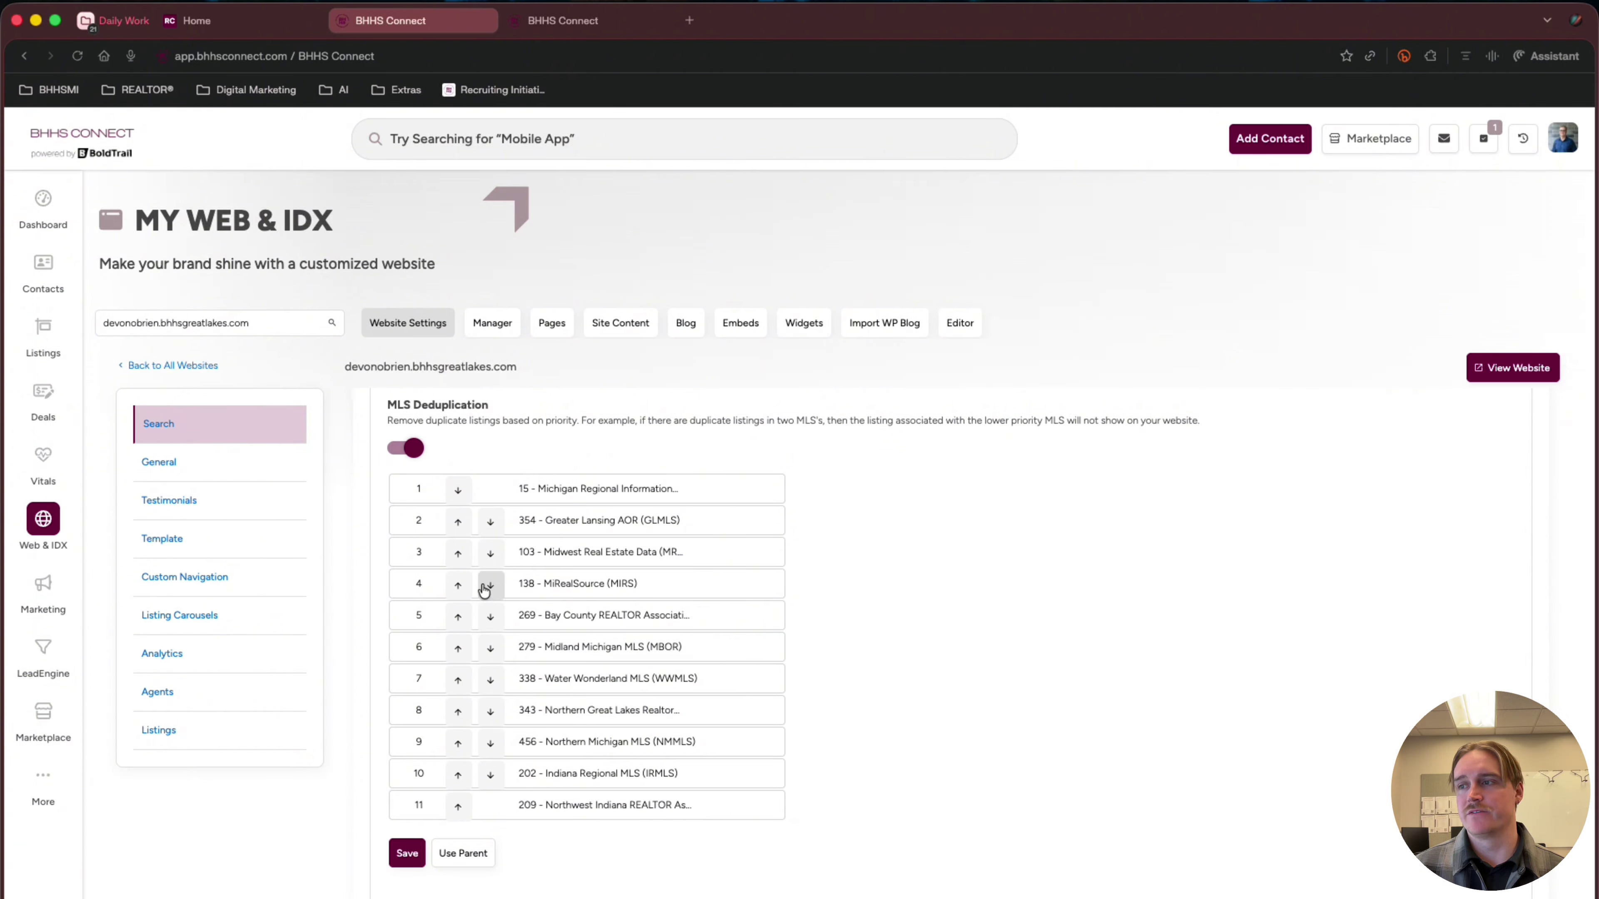
click(490, 521)
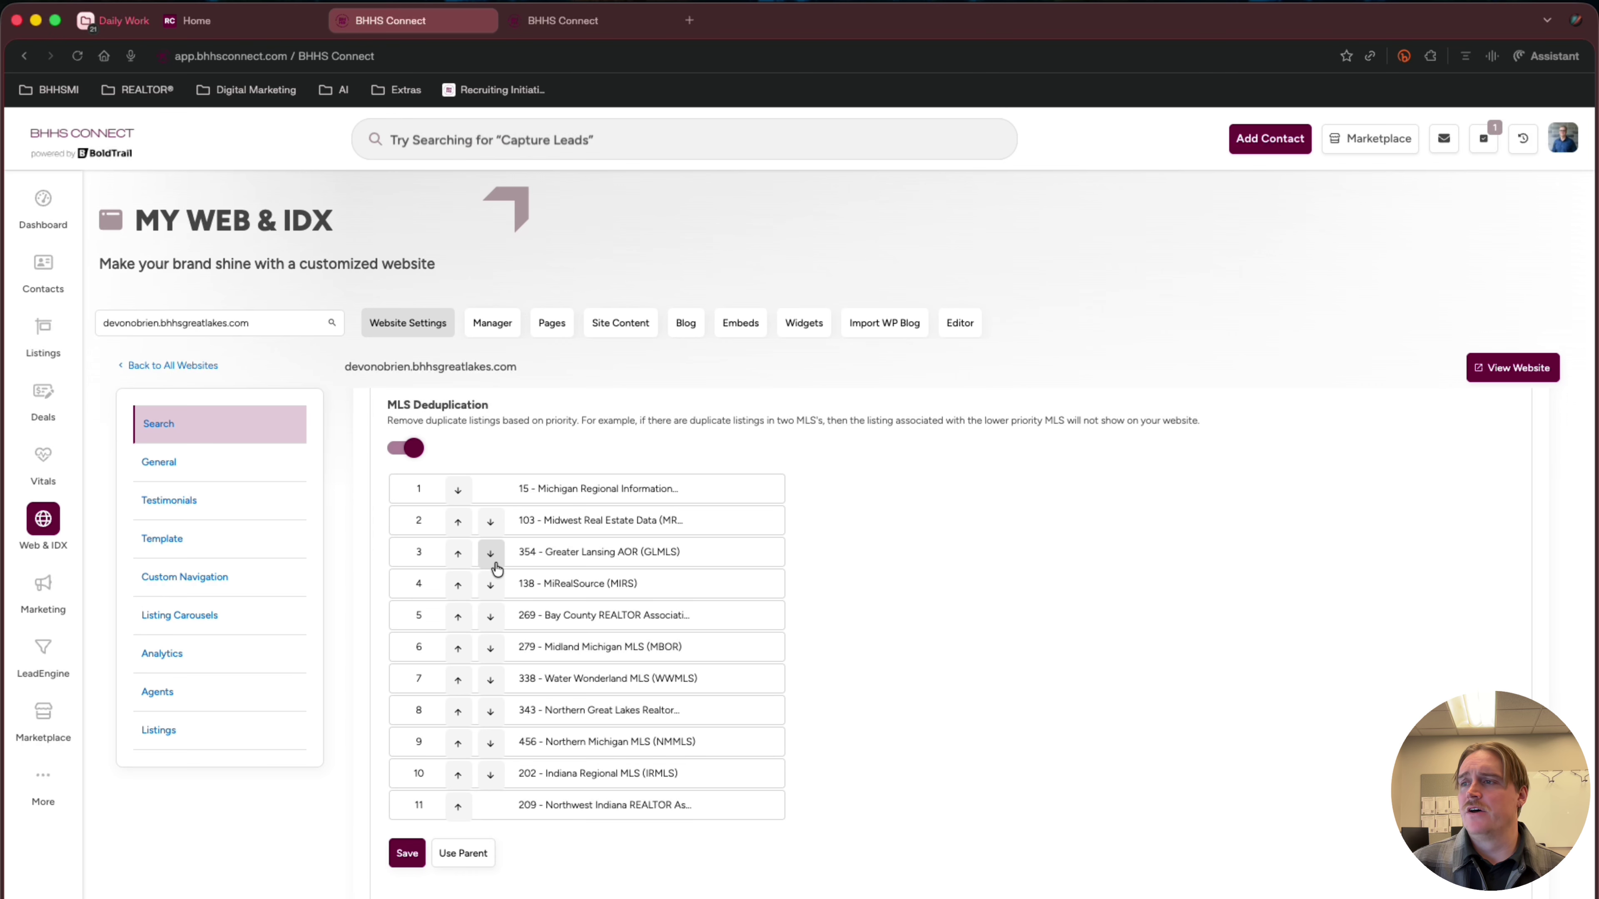
click(491, 553)
click(491, 585)
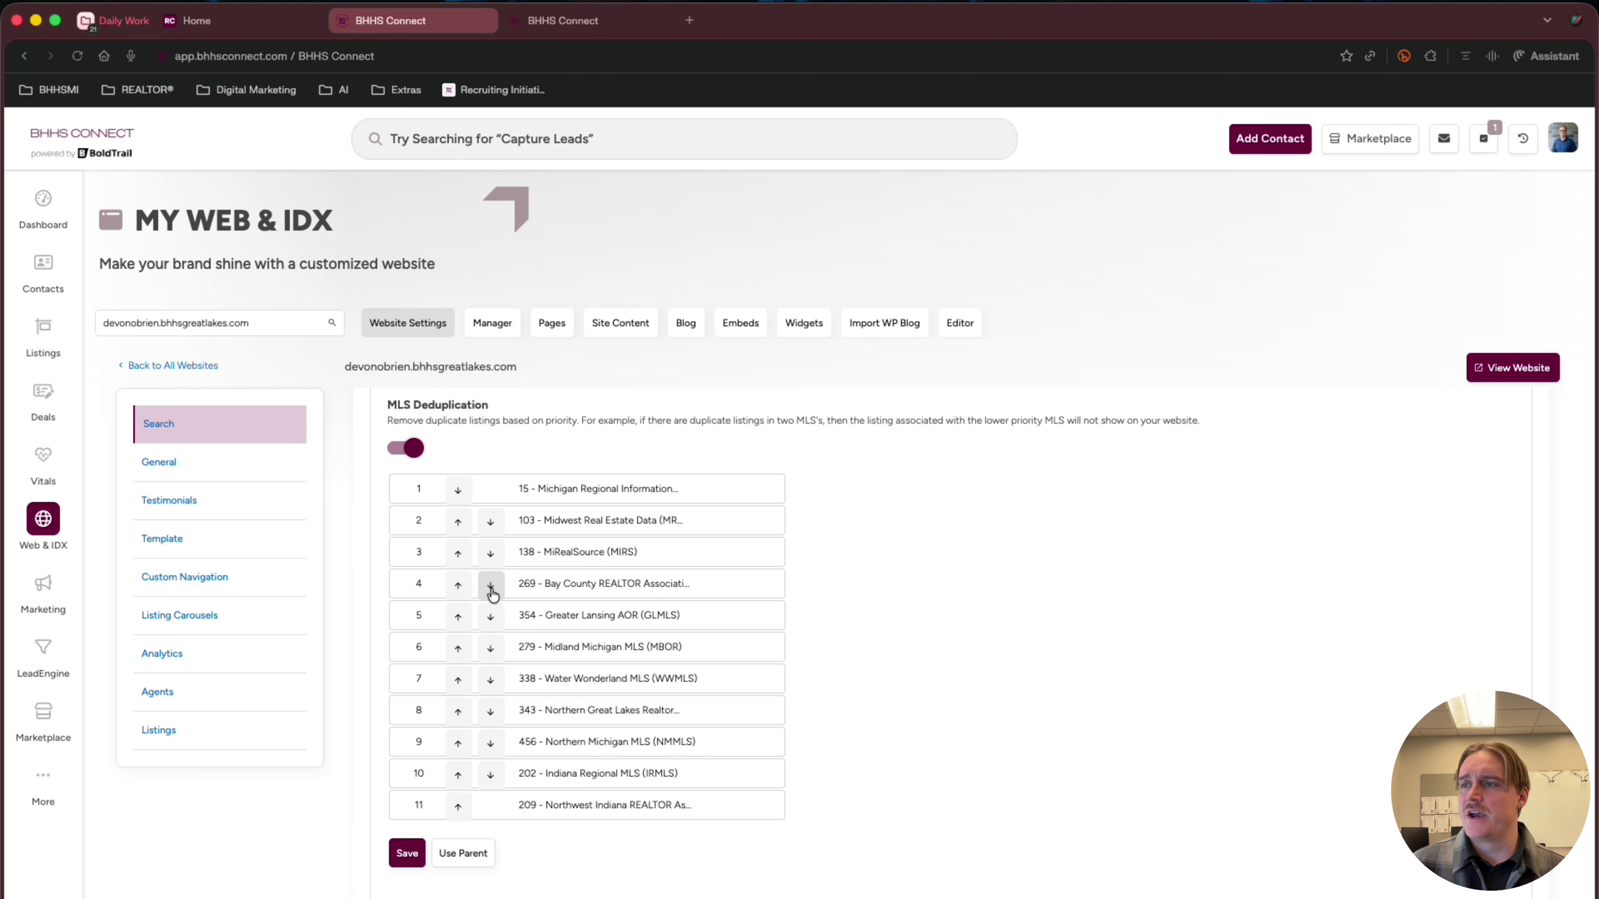
click(491, 616)
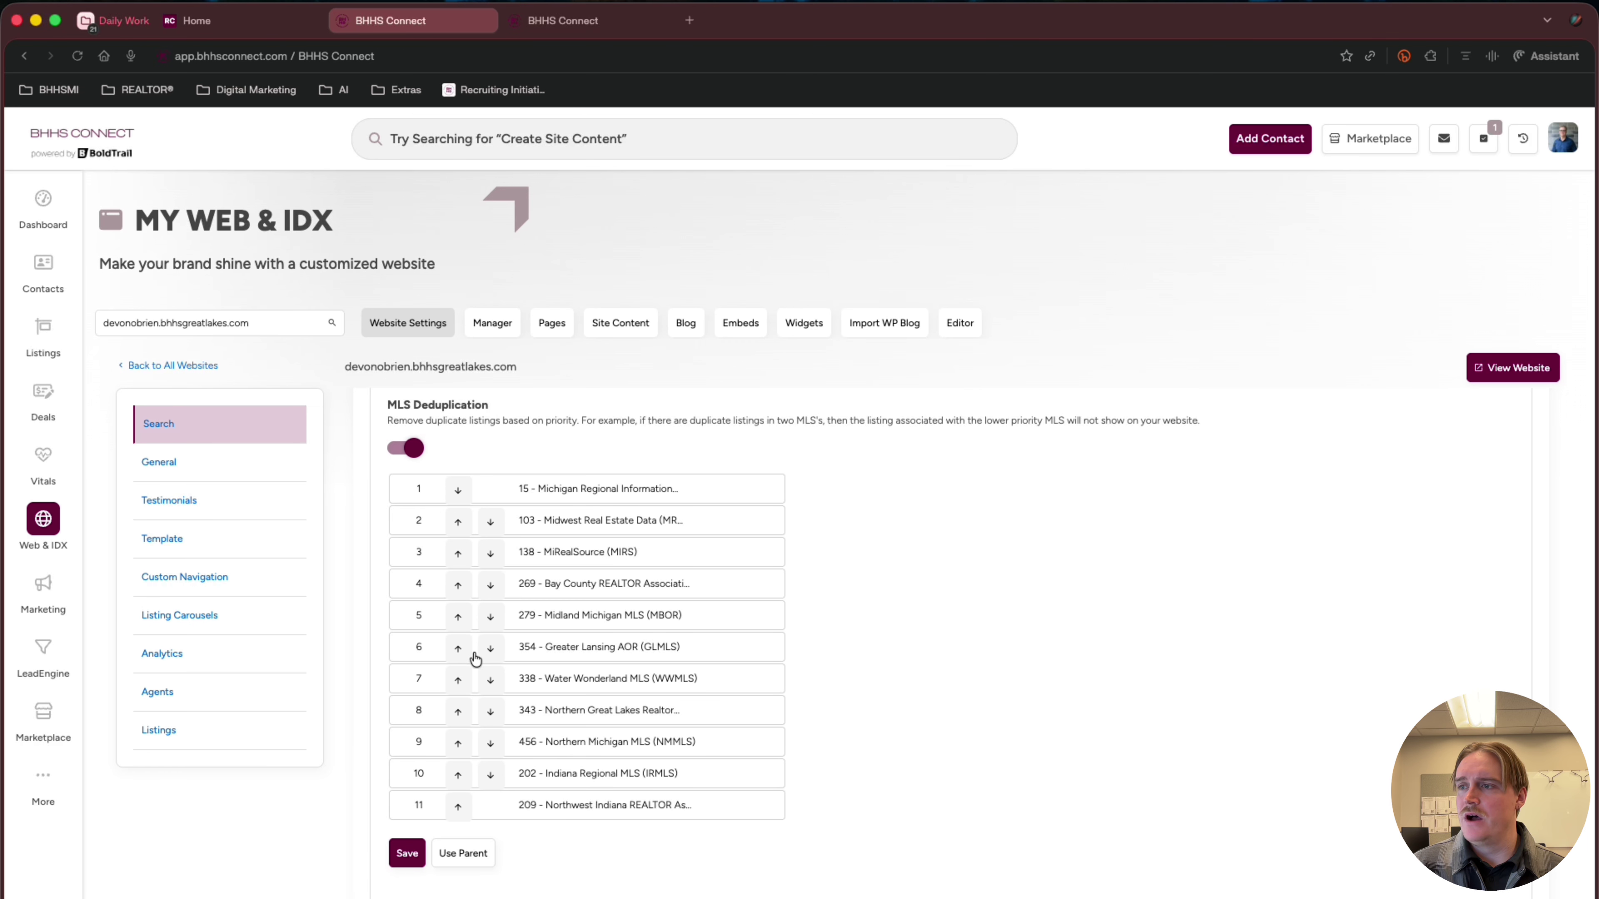
- Return Greater Lansing AOR (GLMLS) to second place in the MLS Deduplication priority list
click(458, 651)
click(457, 617)
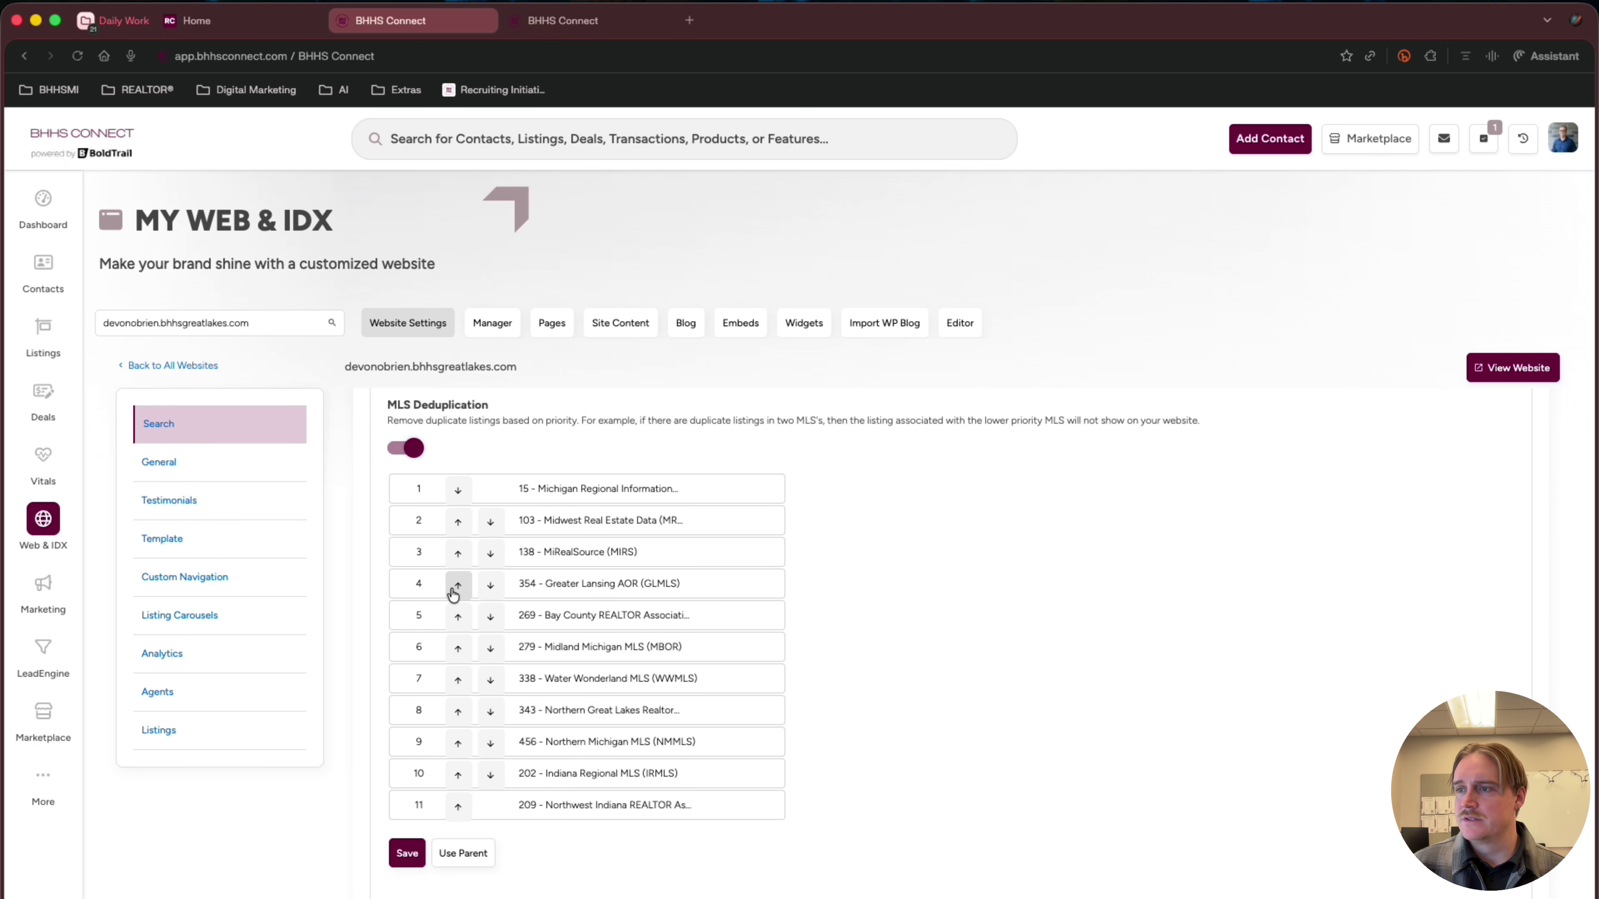
click(454, 588)
click(458, 554)
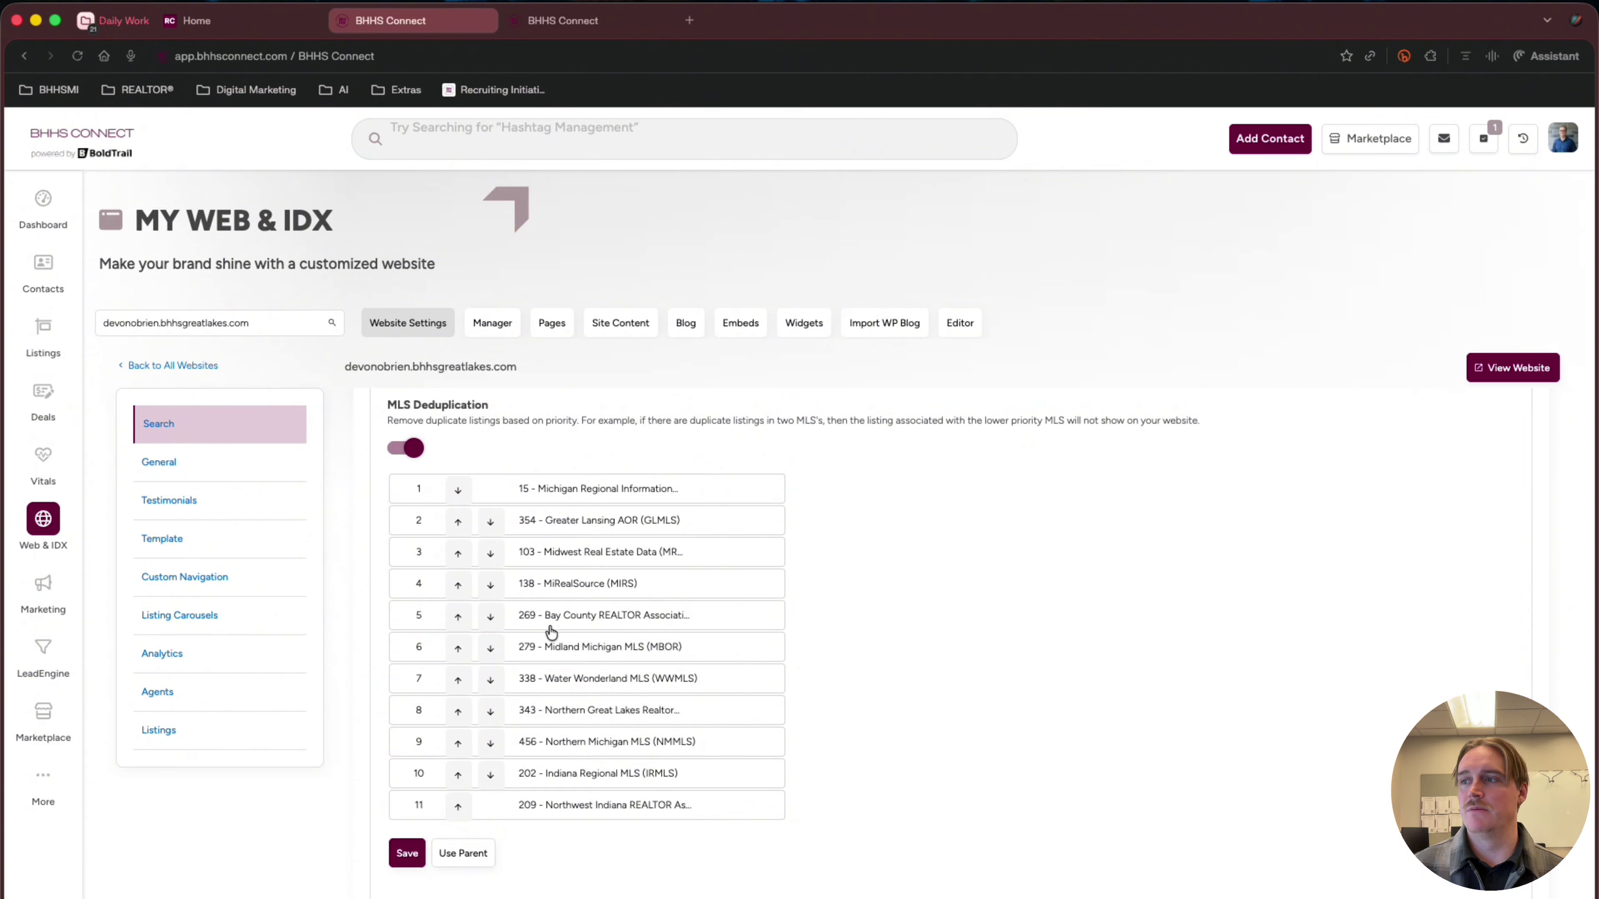
- Review the Coverage Only and Don't Scrub Areas options in the Listings section
scroll(414, 863, down, 7)
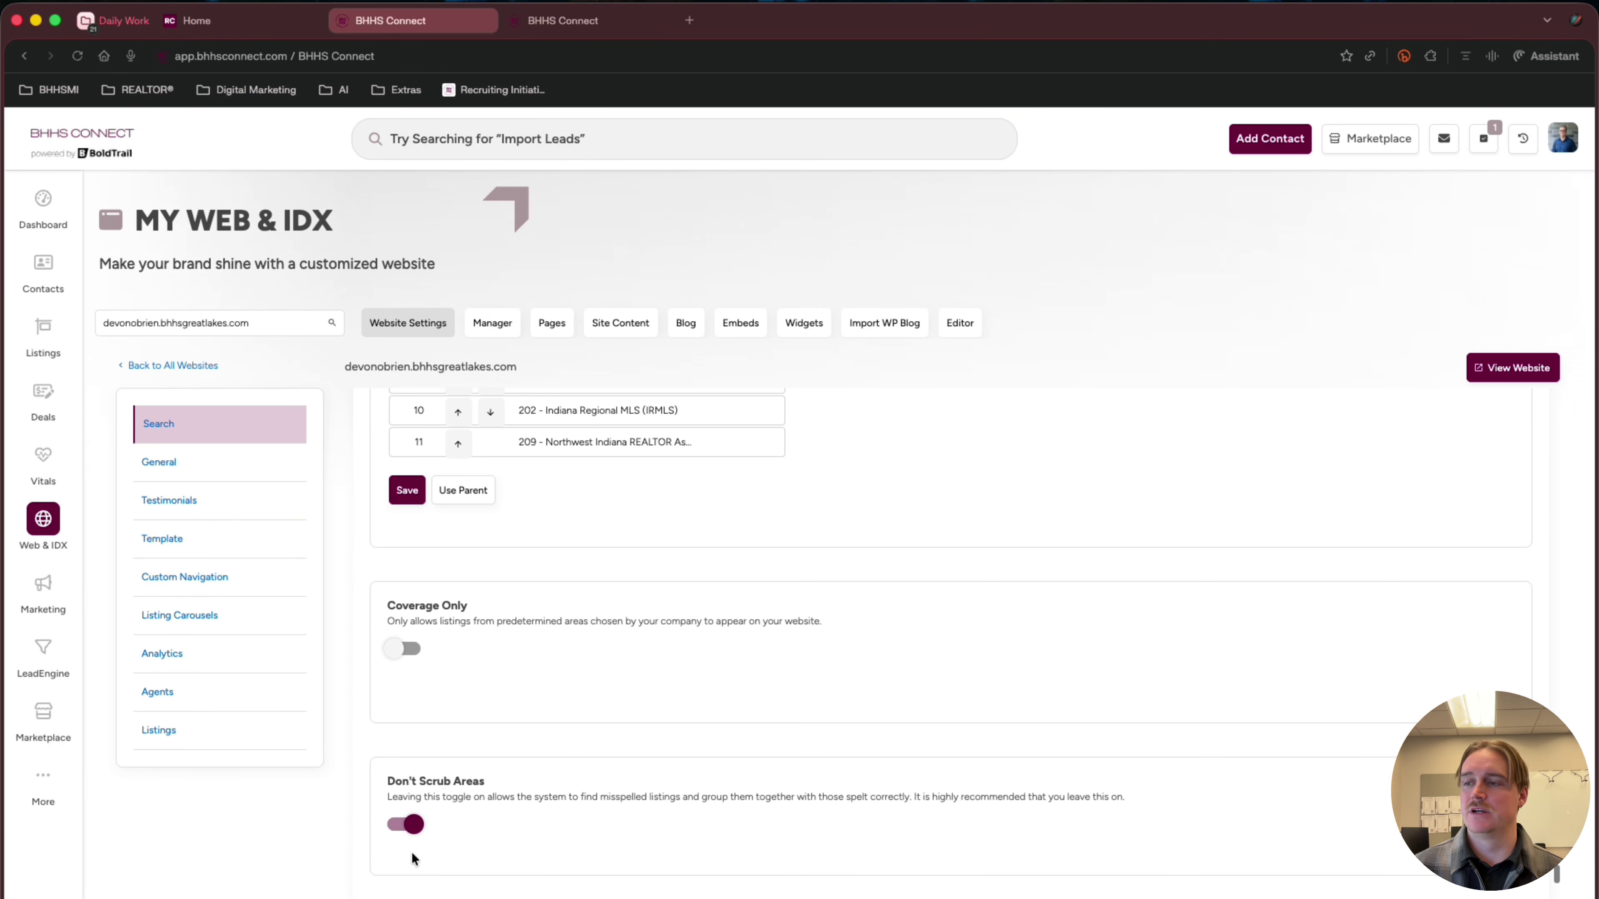
scroll(411, 853, down, 1)
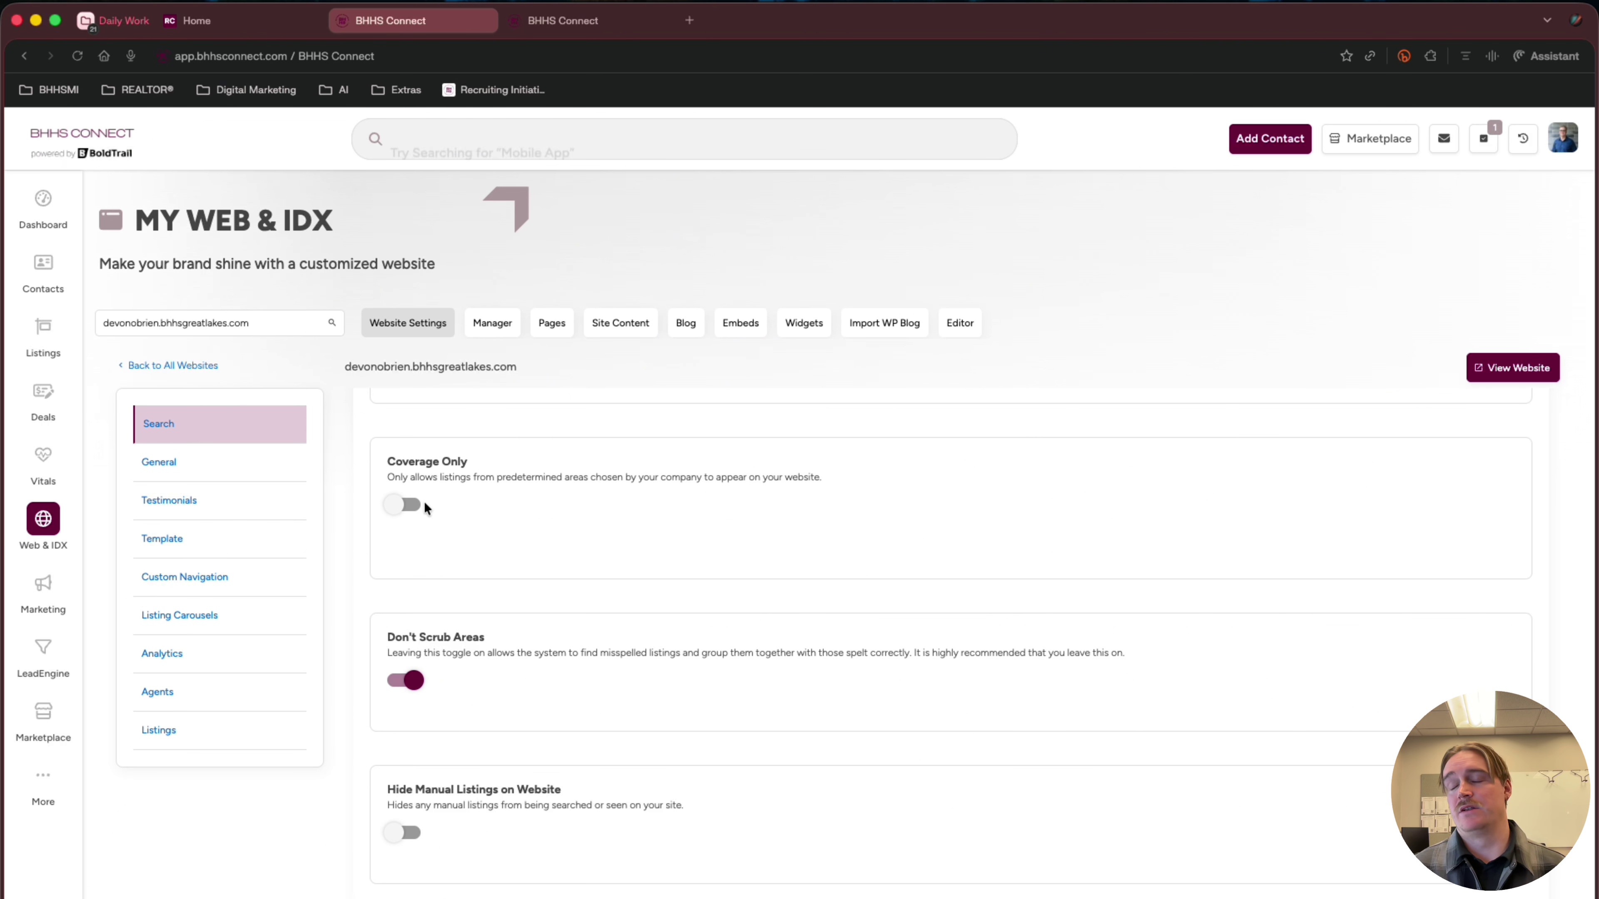
- Set the Default Listing Sort to Price $$-$ and save the setting
scroll(455, 587, down, 3)
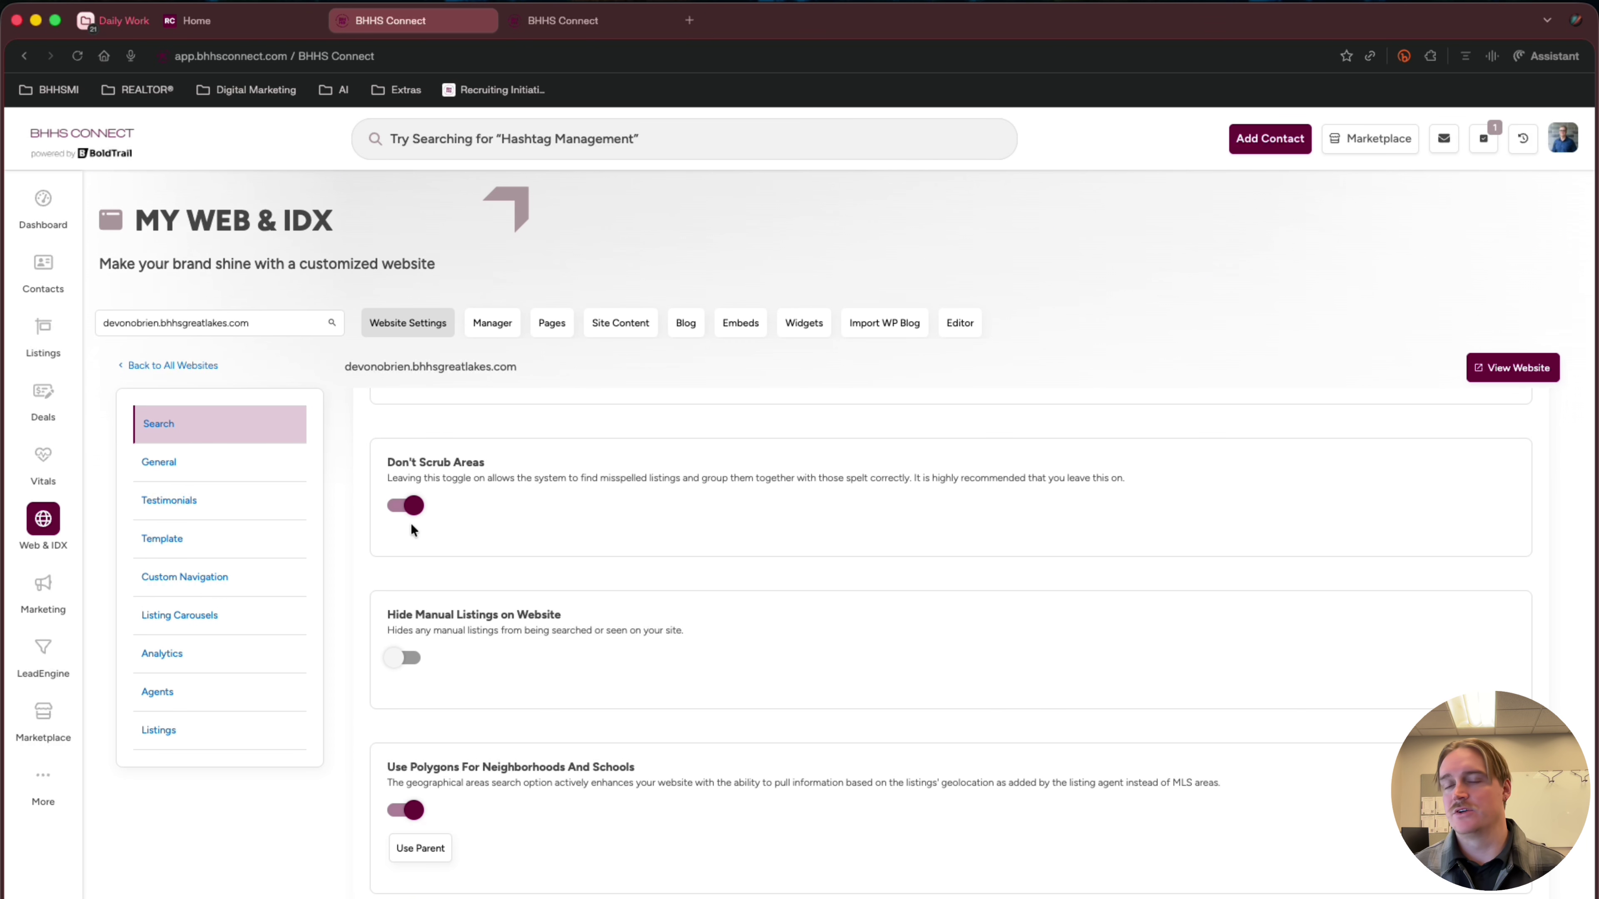
scroll(418, 611, down, 3)
scroll(411, 520, down, 2)
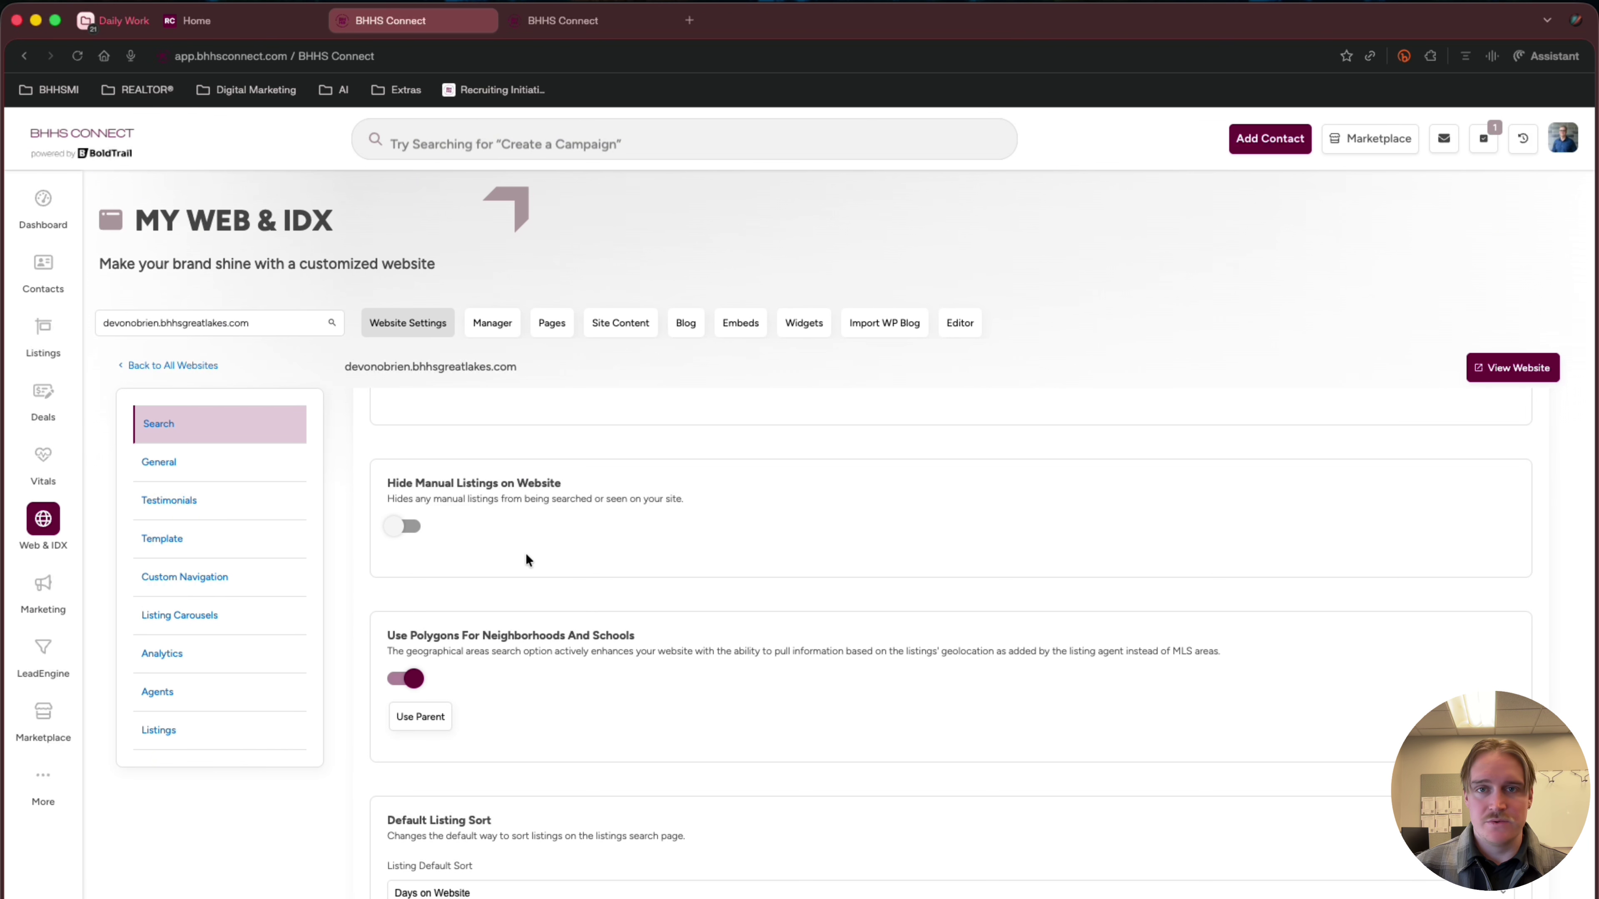
scroll(448, 592, down, 5)
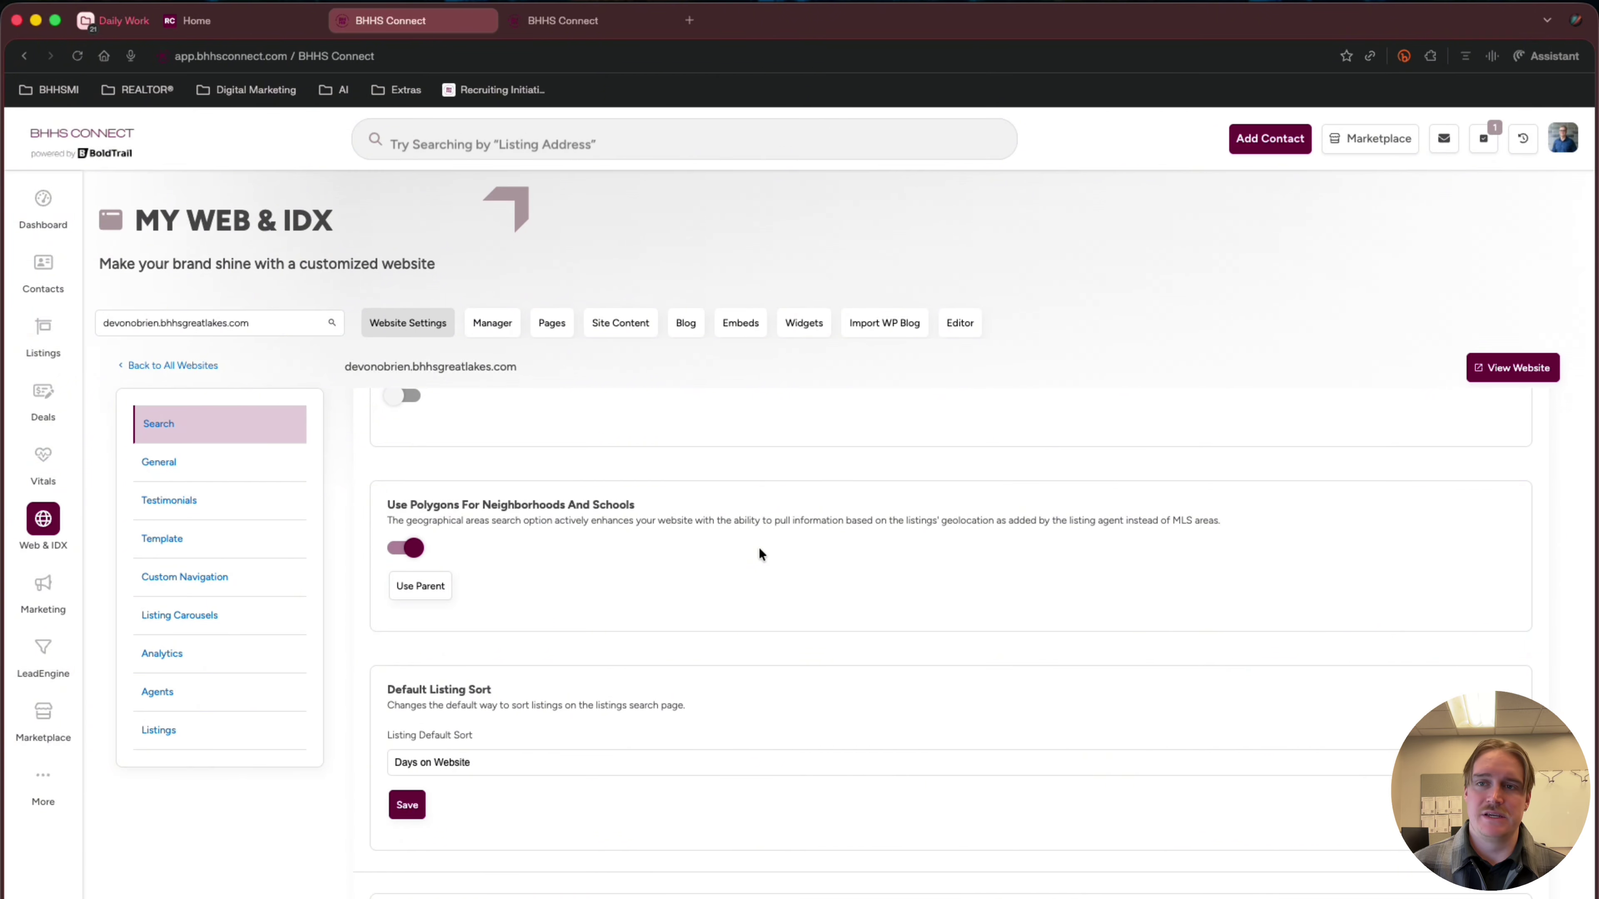
scroll(434, 627, down, 4)
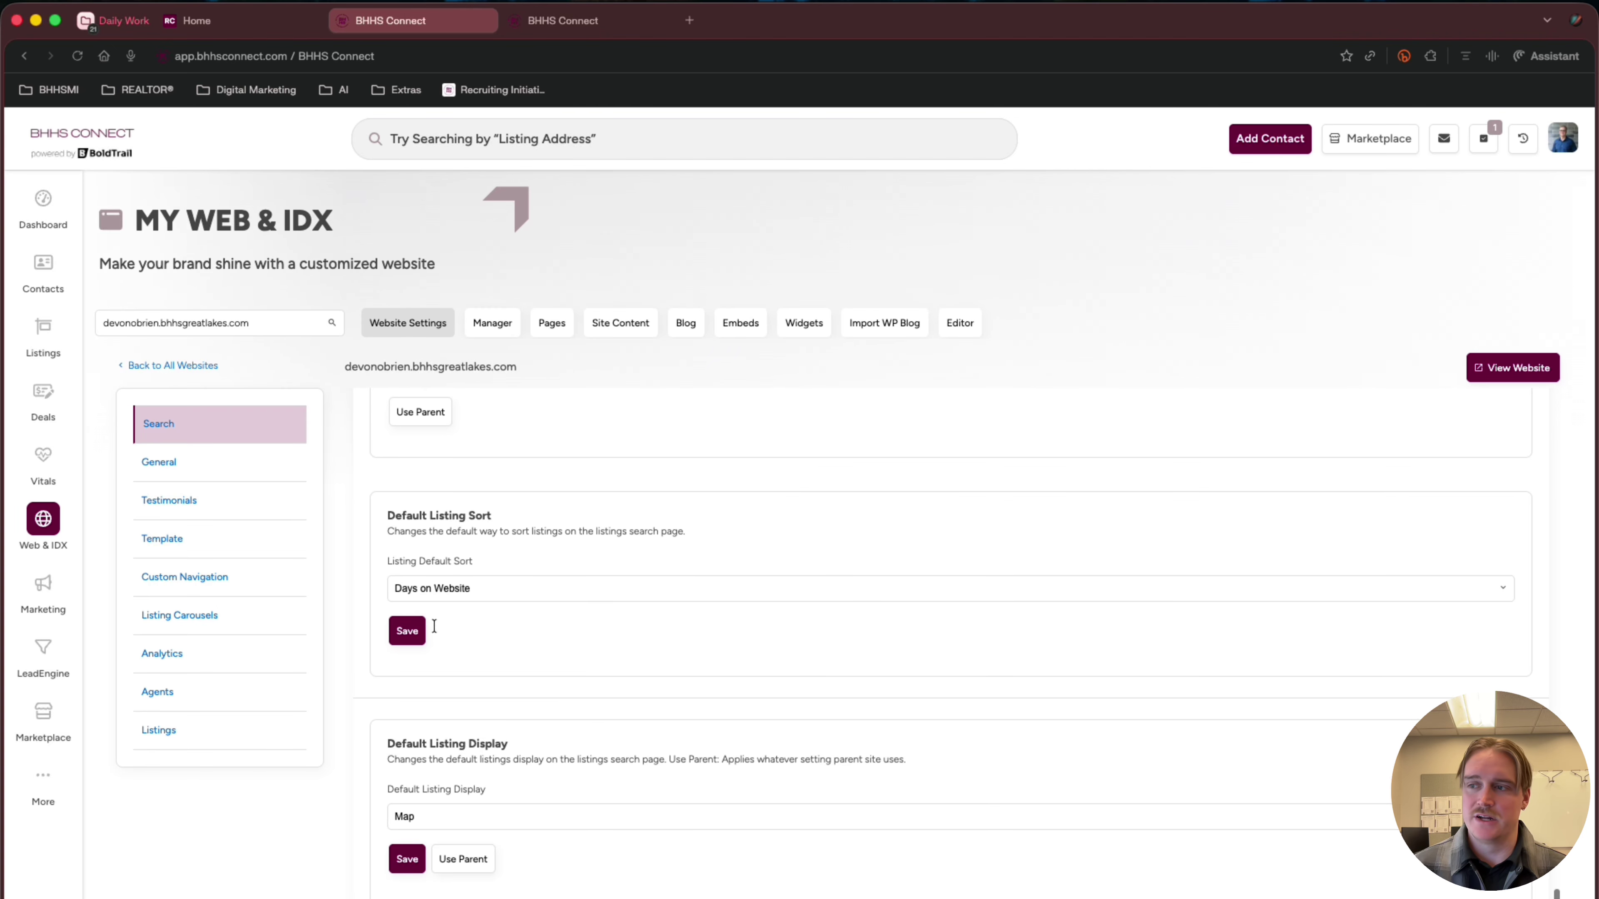
drag(386, 444, 446, 441)
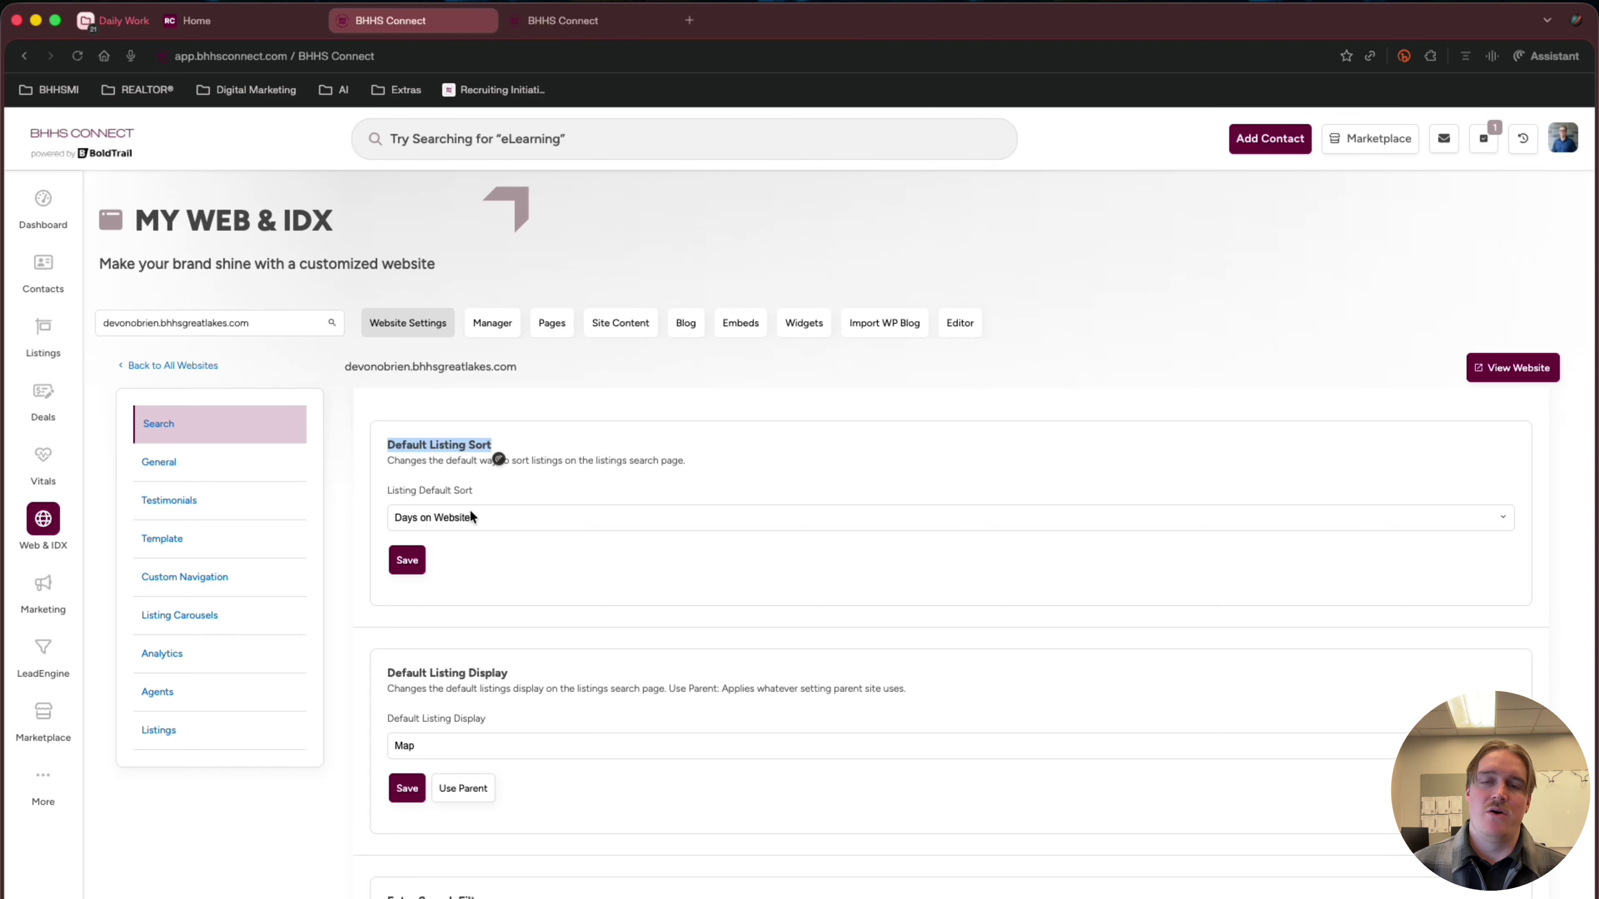
click(461, 518)
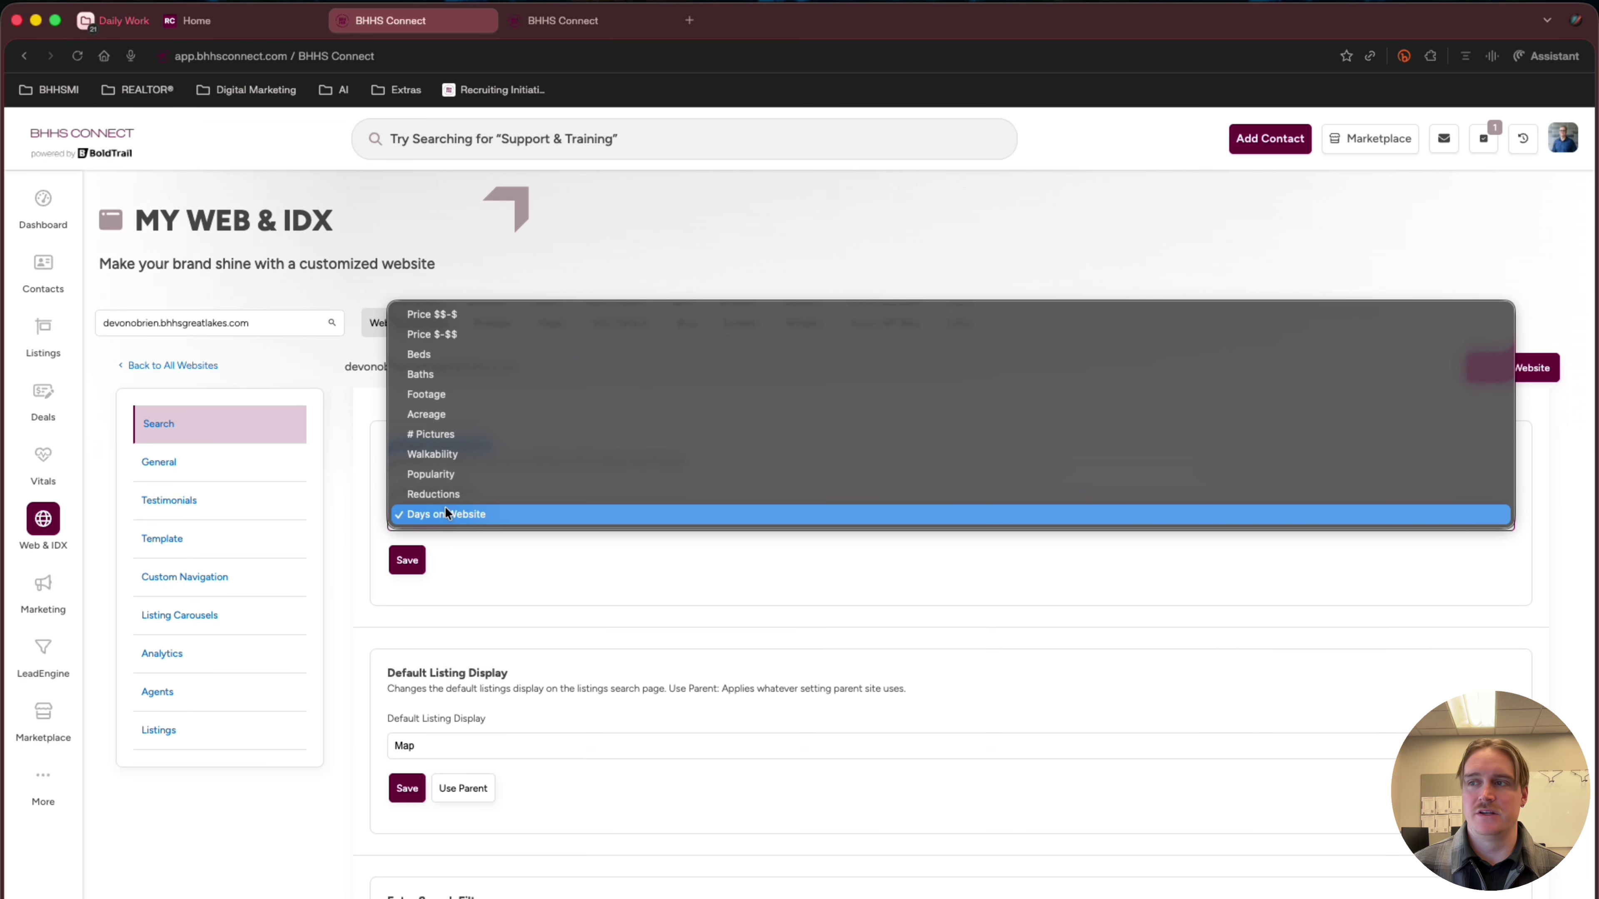
click(464, 313)
click(407, 569)
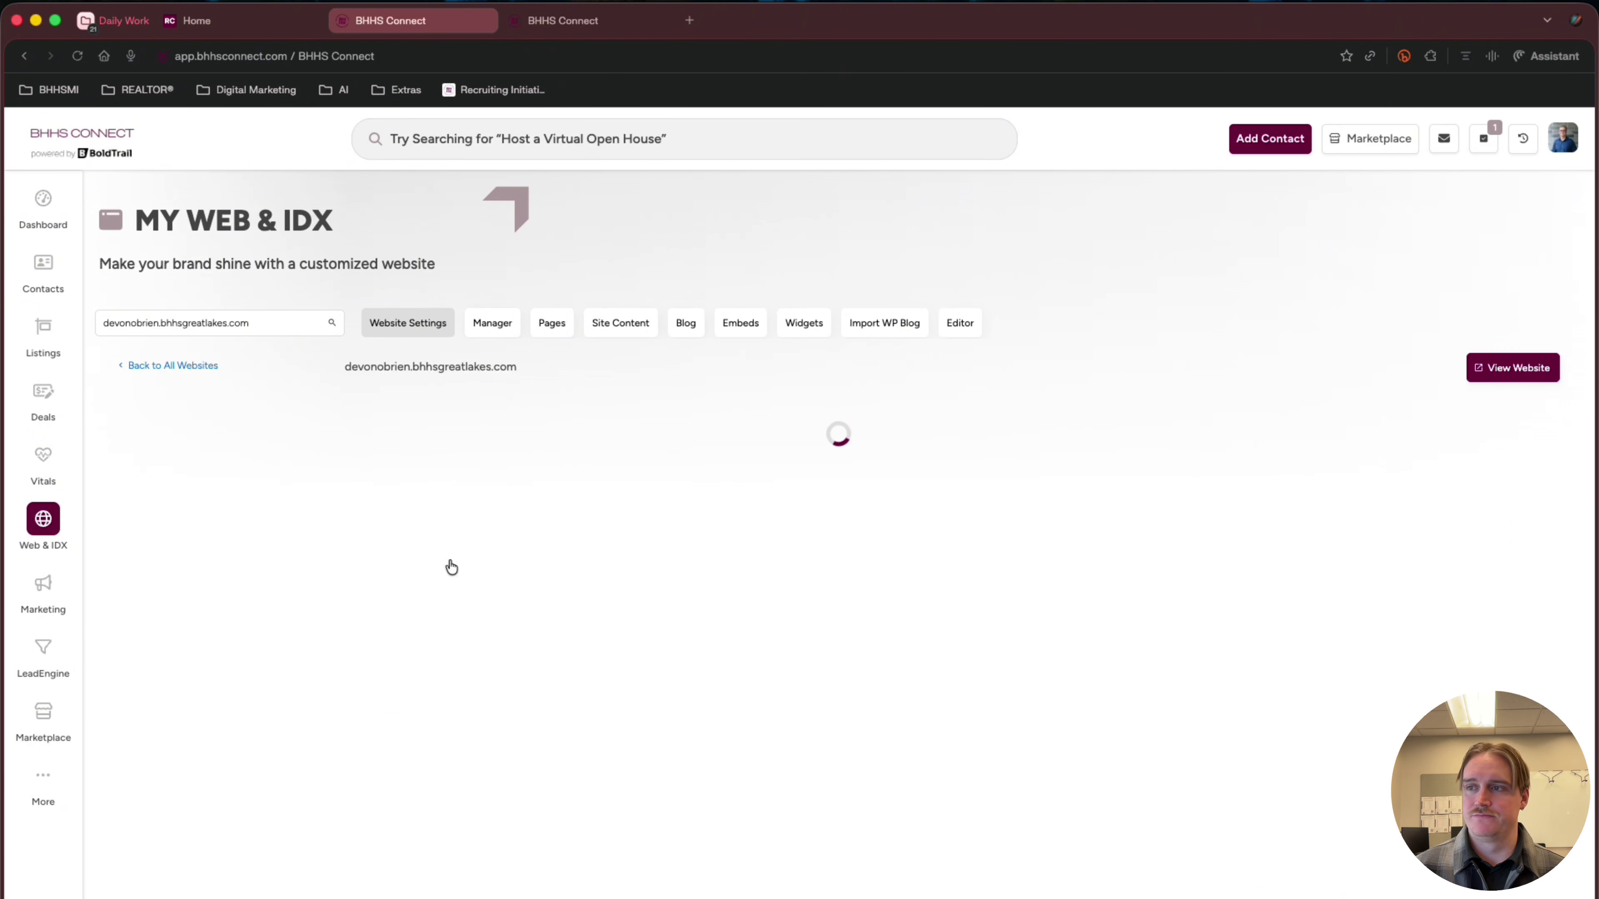
- Review the Default Listing Display choices and the Extra Search Filters setting
scroll(454, 560, down, 3)
click(434, 534)
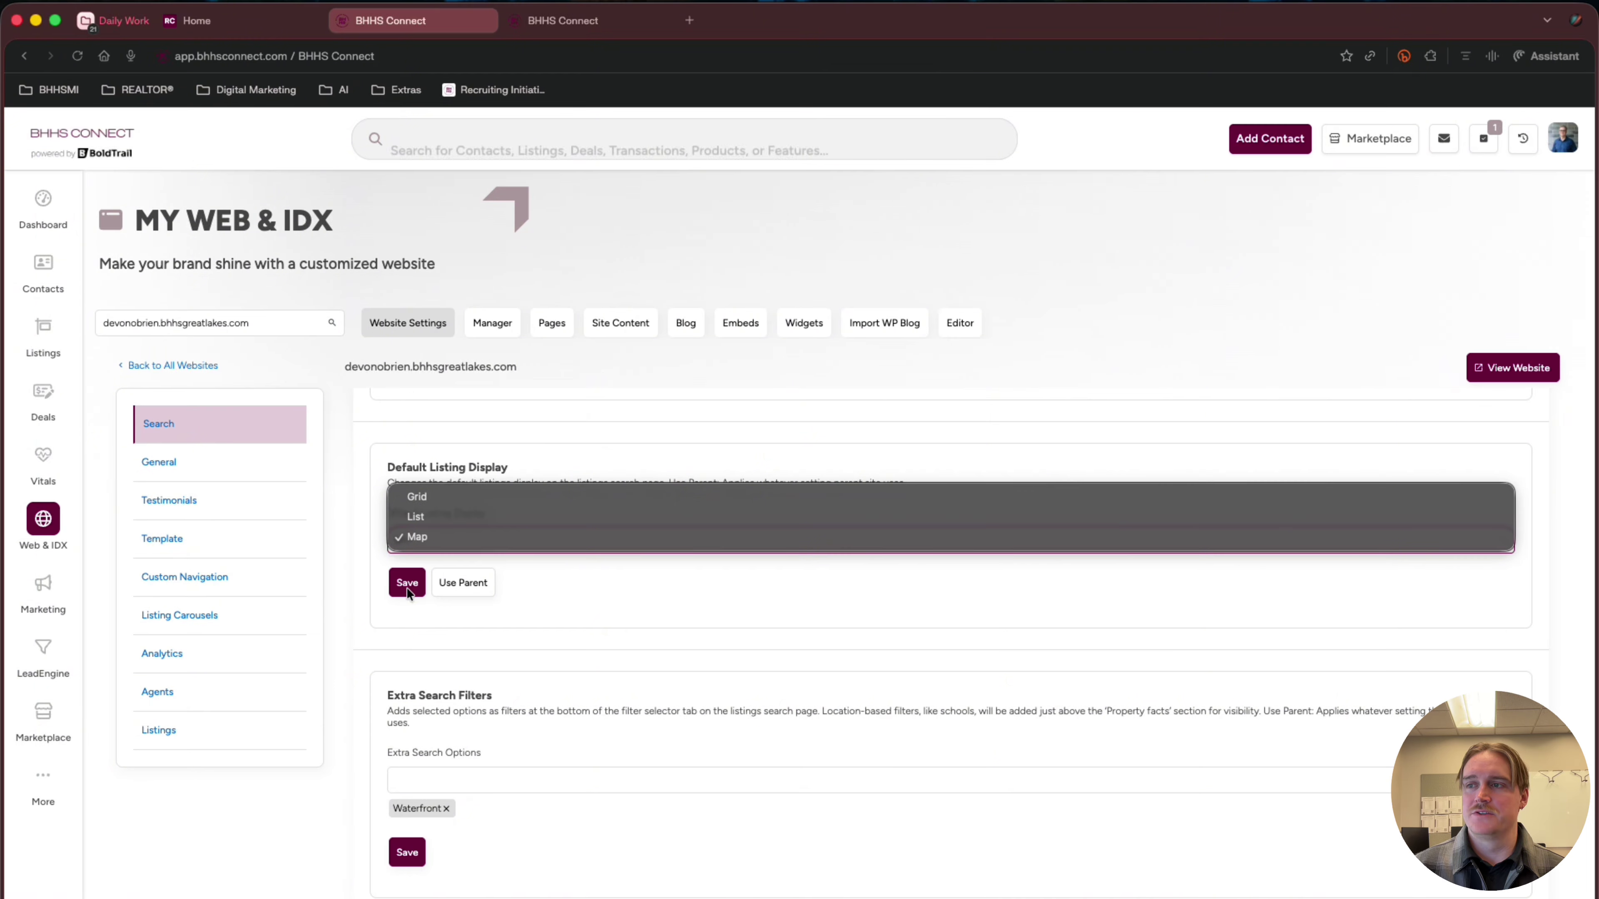
click(378, 544)
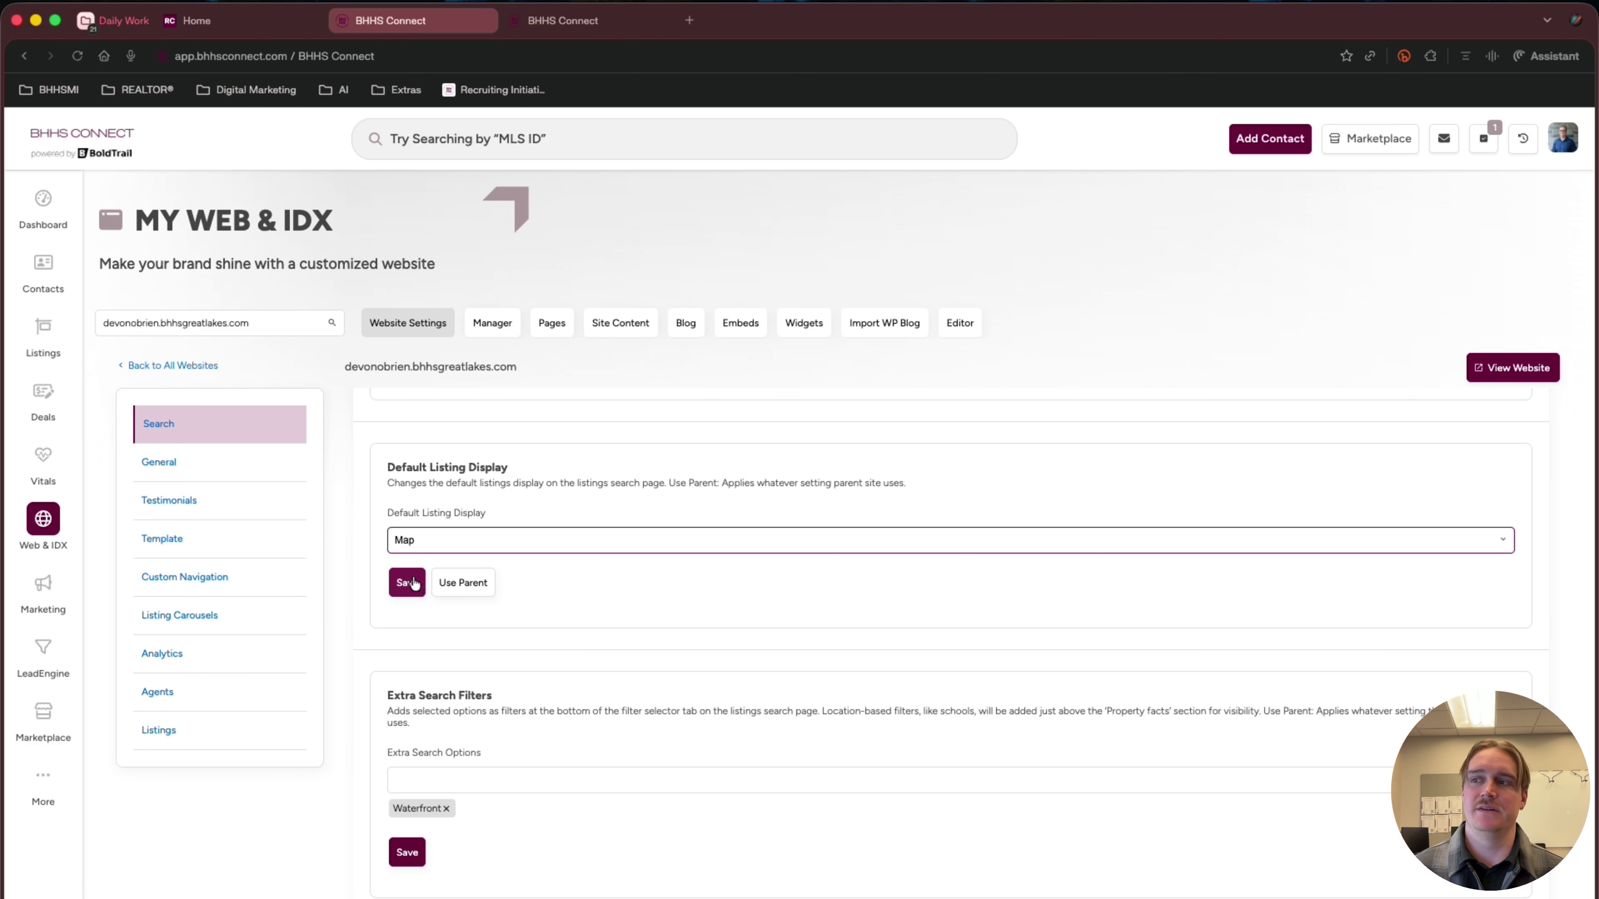
scroll(424, 630, down, 1)
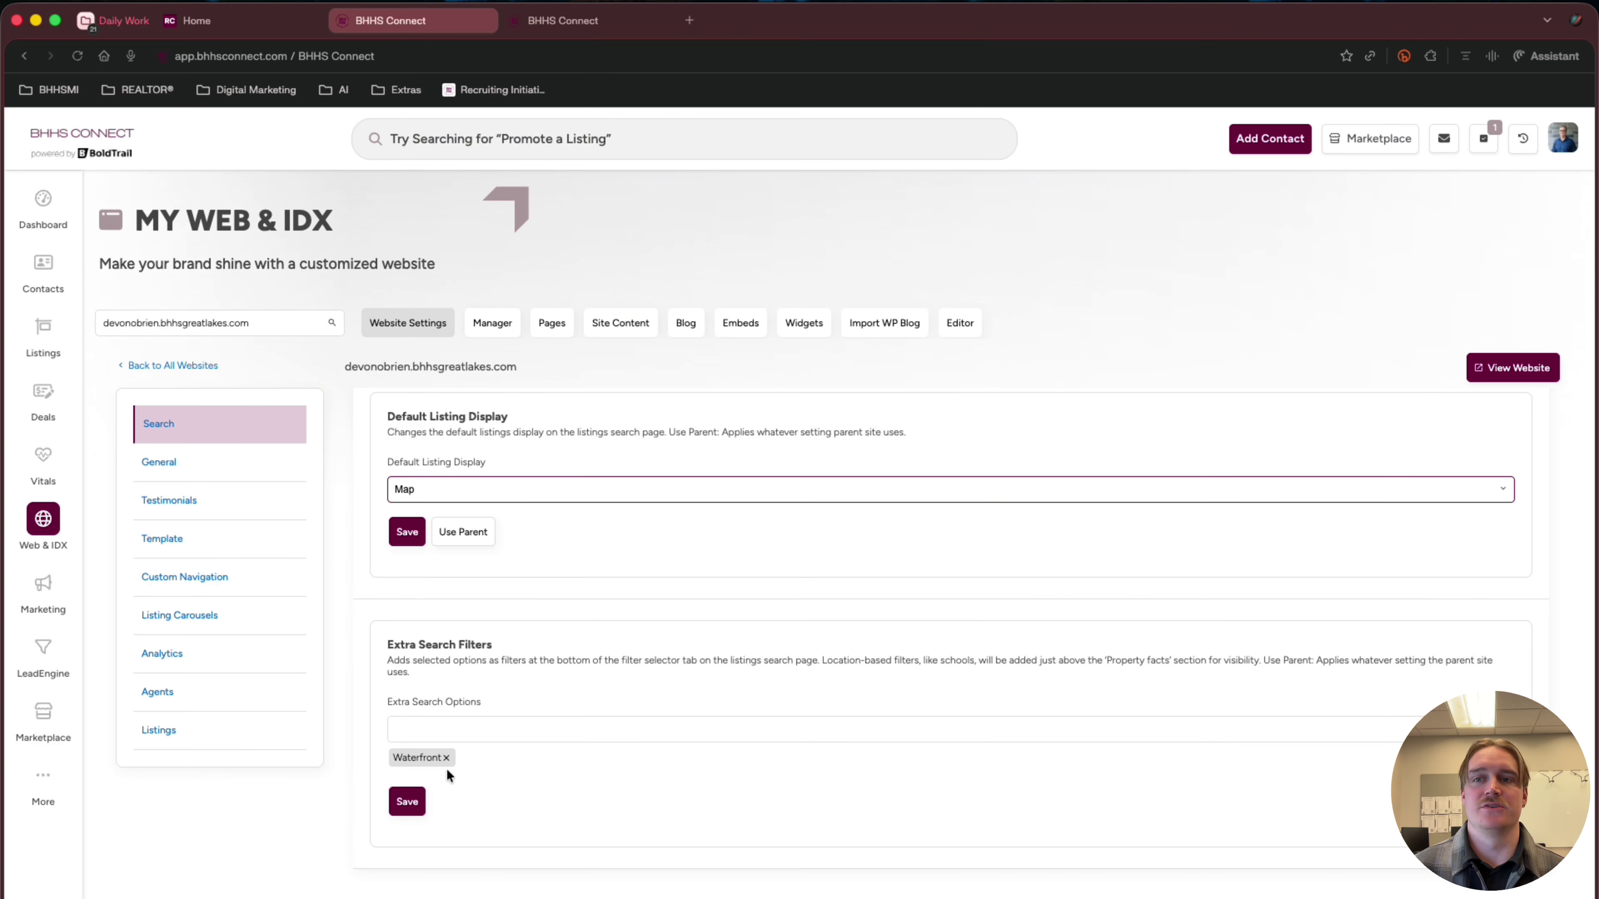
scroll(519, 546, down, 15)
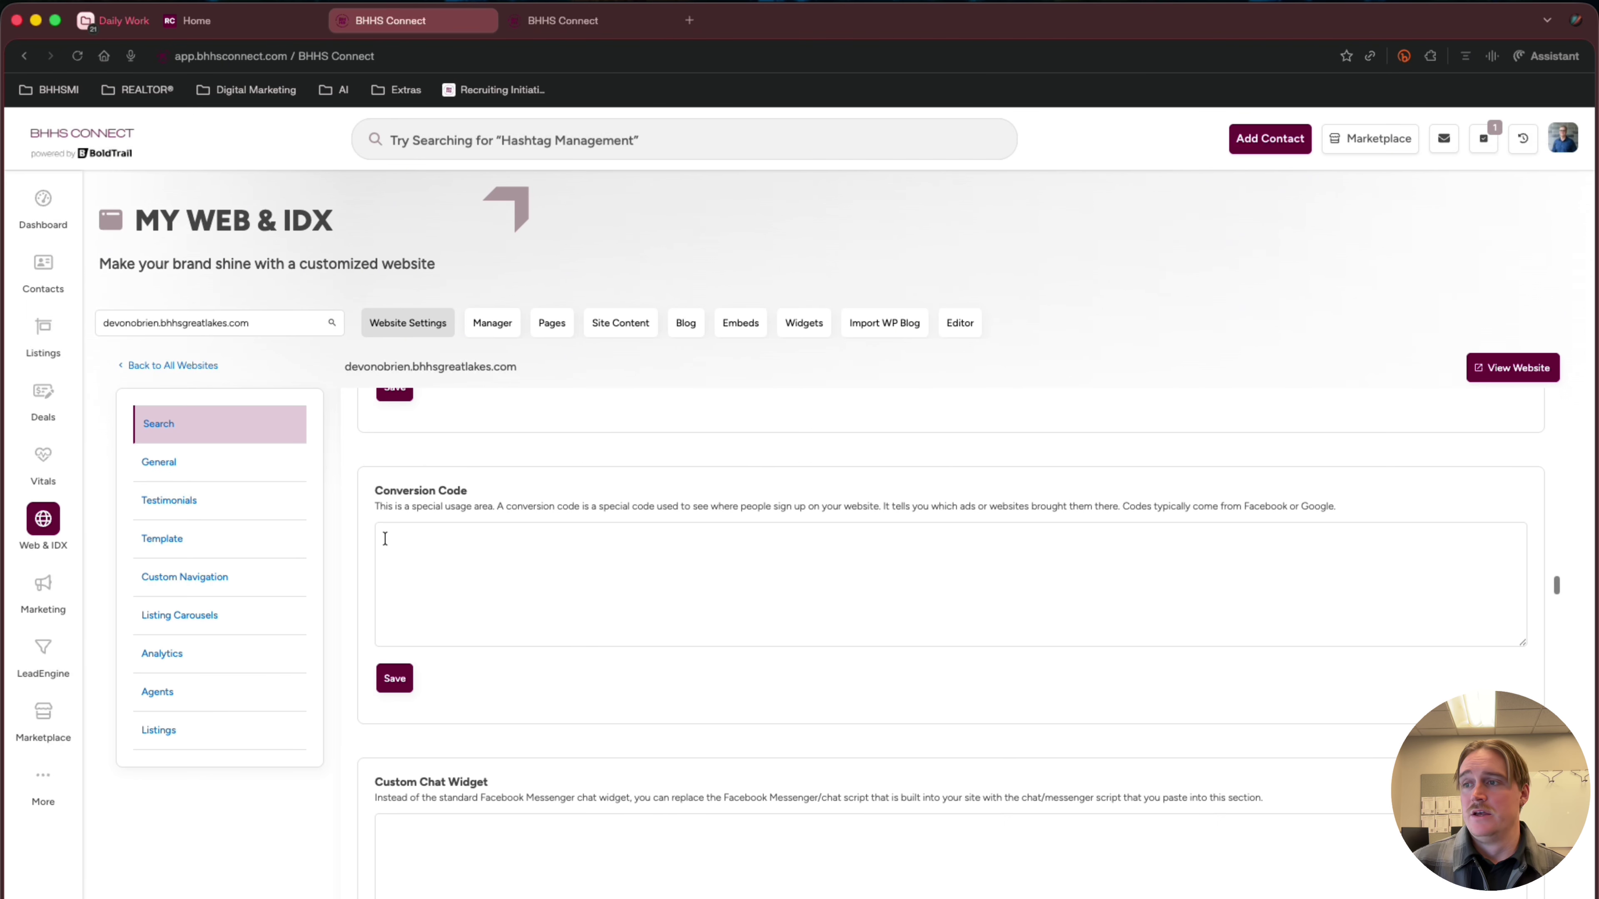
scroll(349, 523, up, 20)
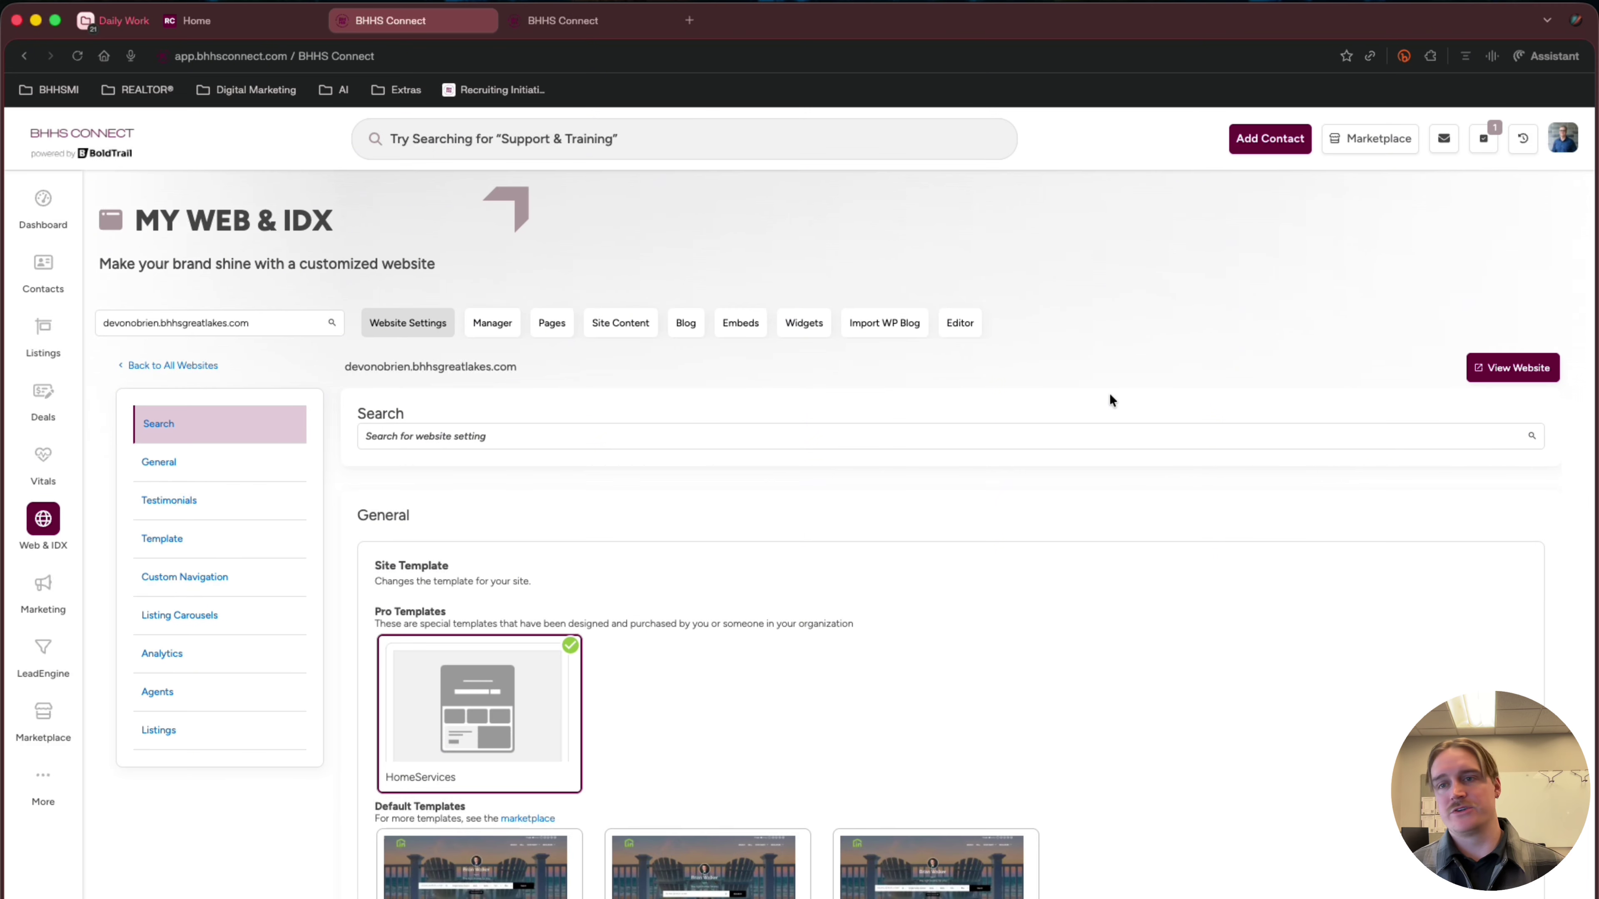
- Open the live agent website and review the home page's banner, buyer and seller sections, agent introduction and resource tiles
click(1492, 377)
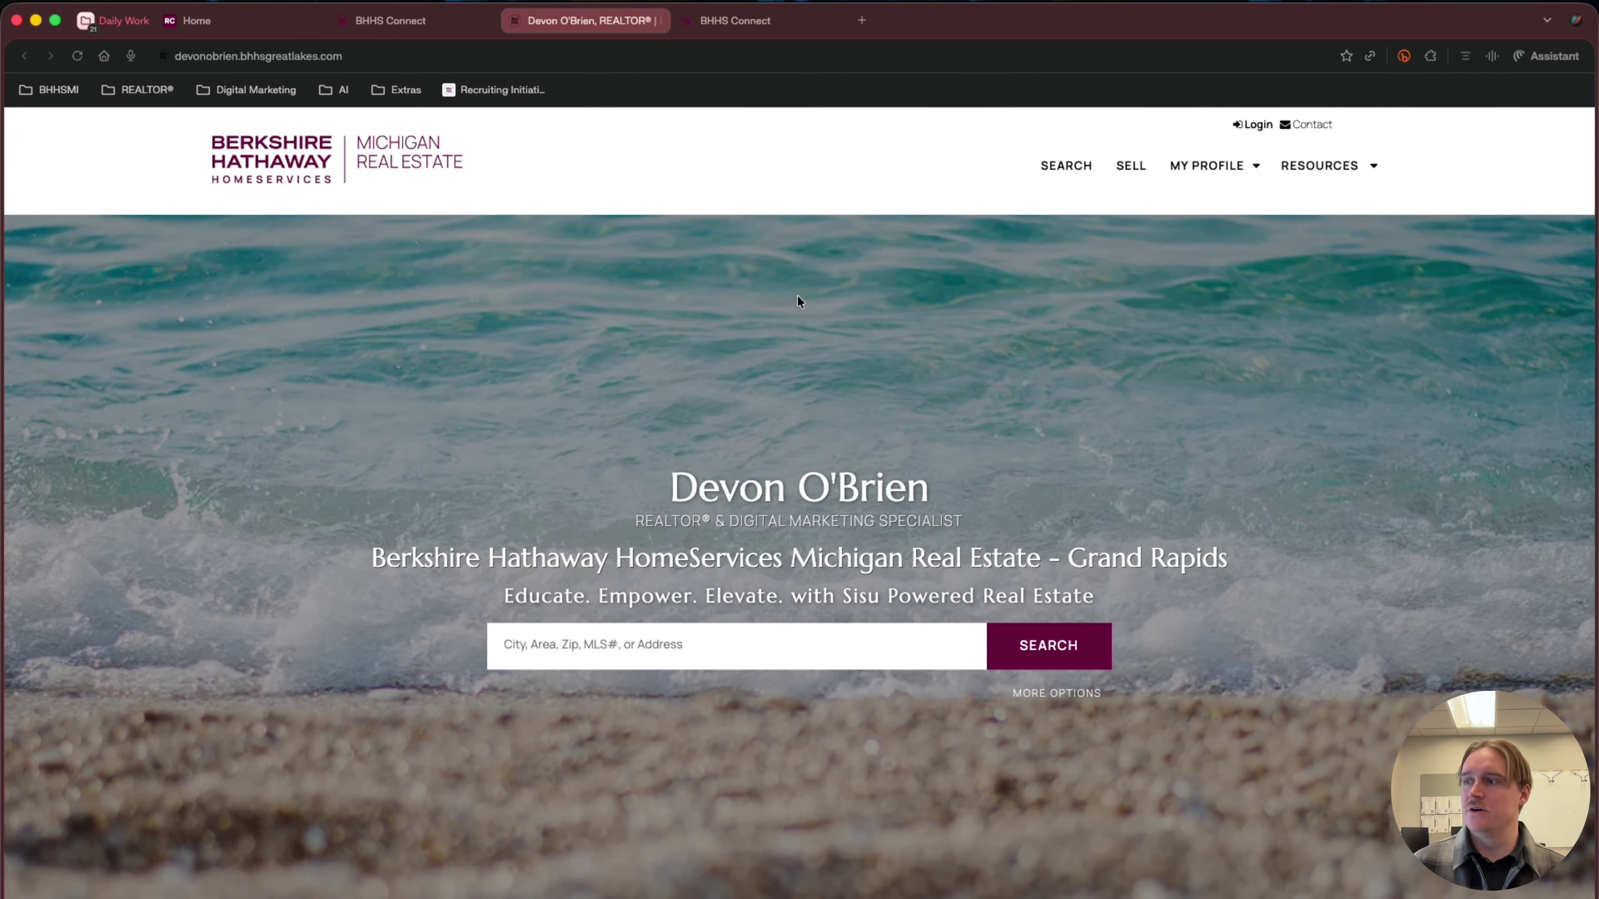
scroll(555, 519, down, 2)
scroll(556, 519, up, 2)
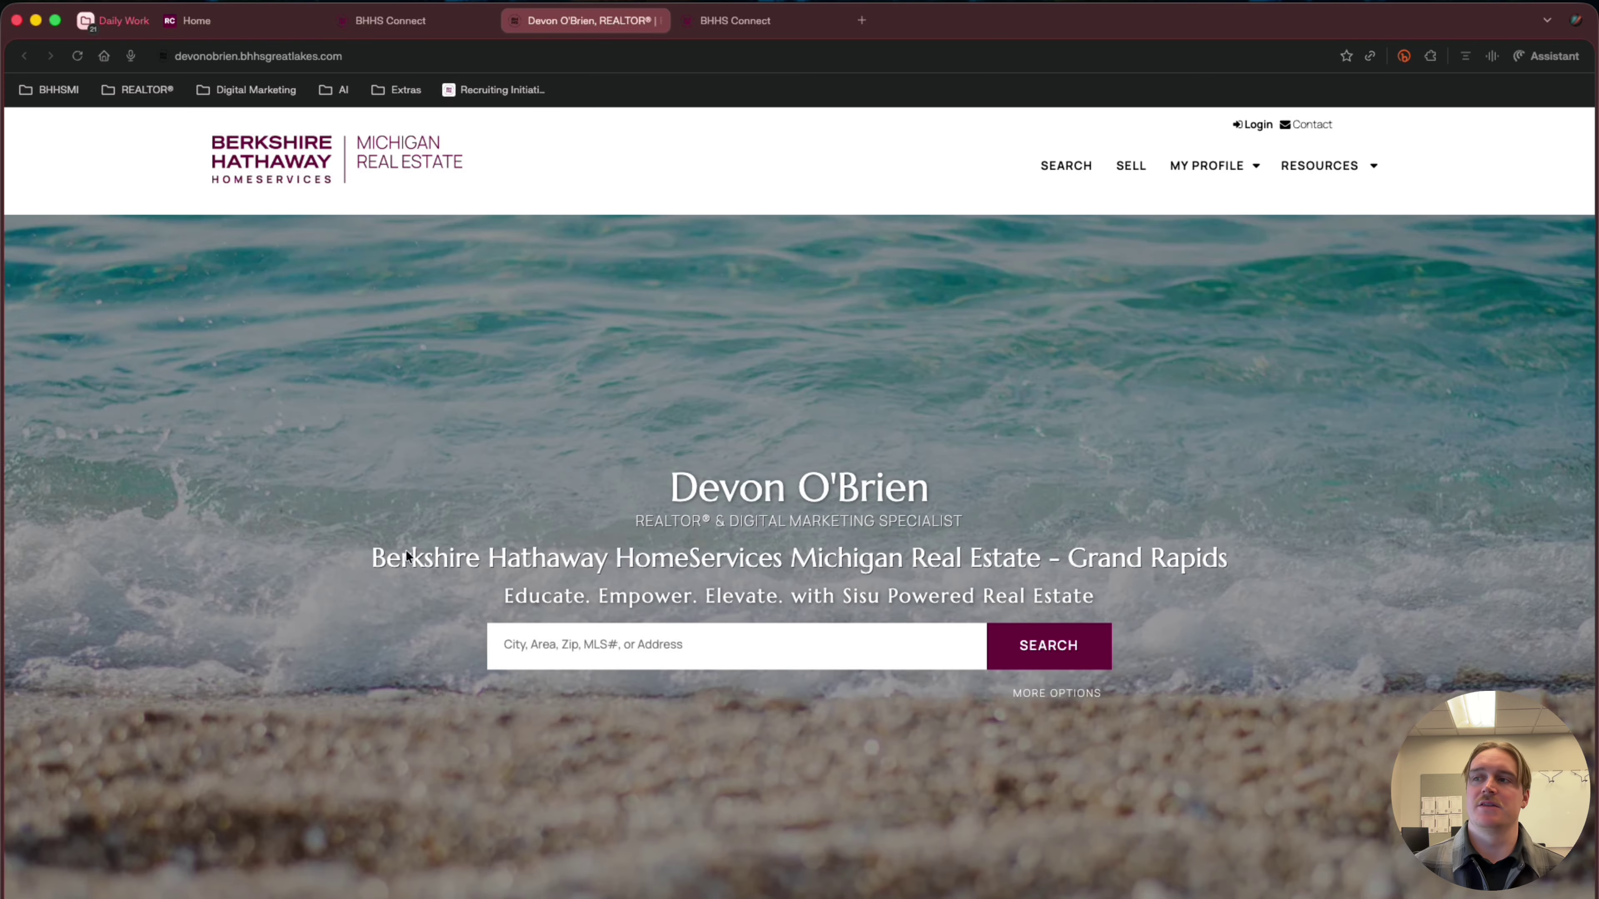
scroll(949, 499, down, 6)
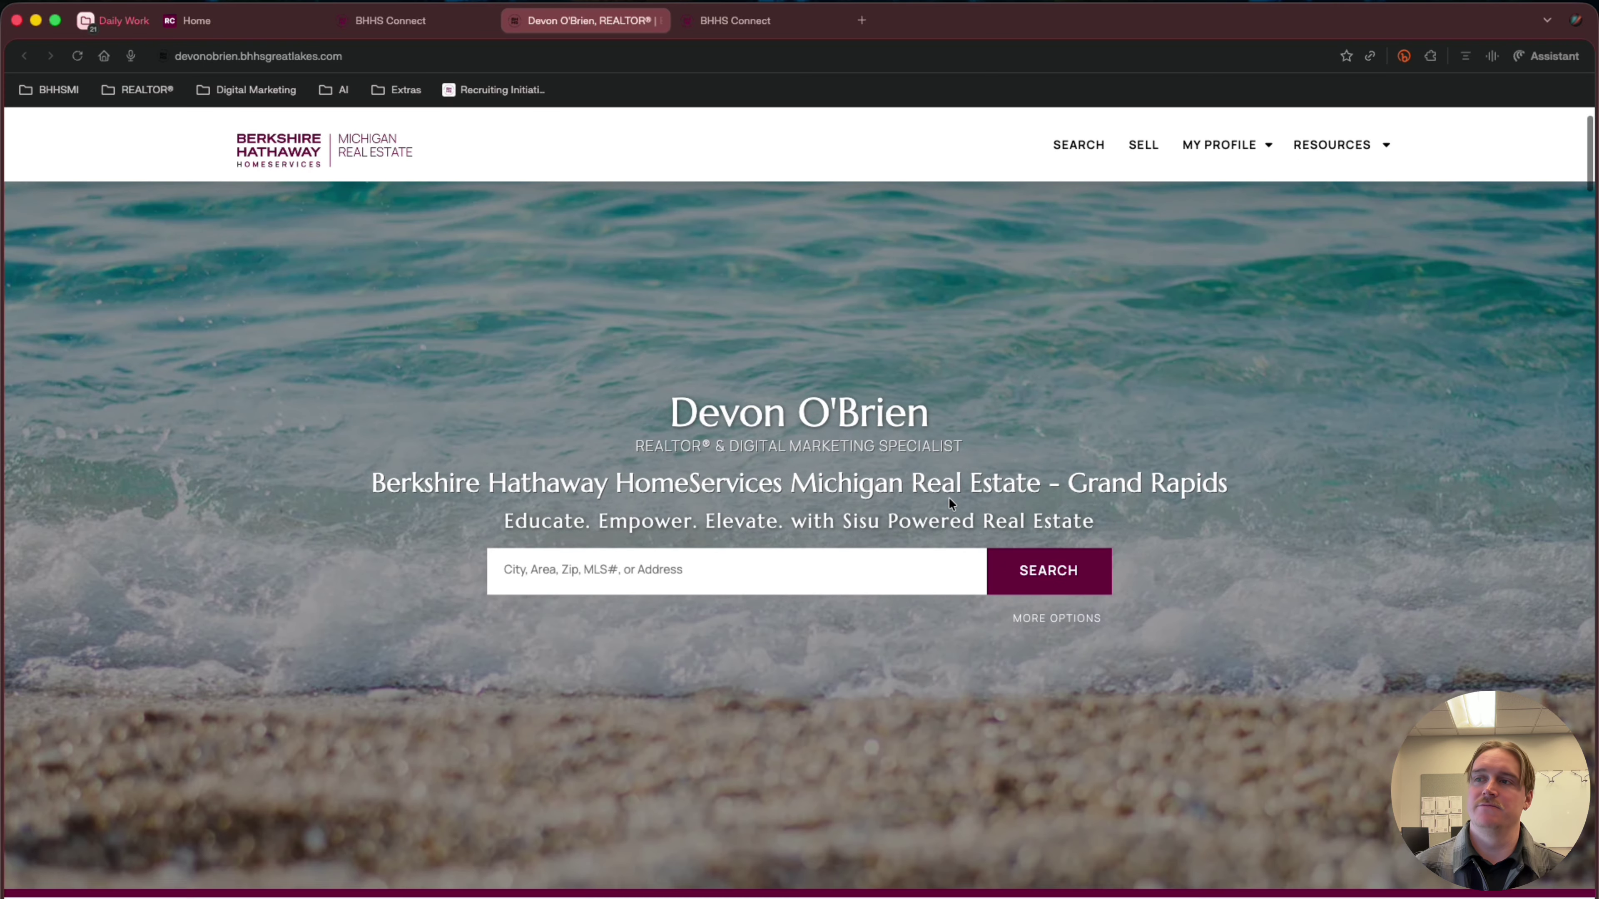
scroll(949, 497, down, 3)
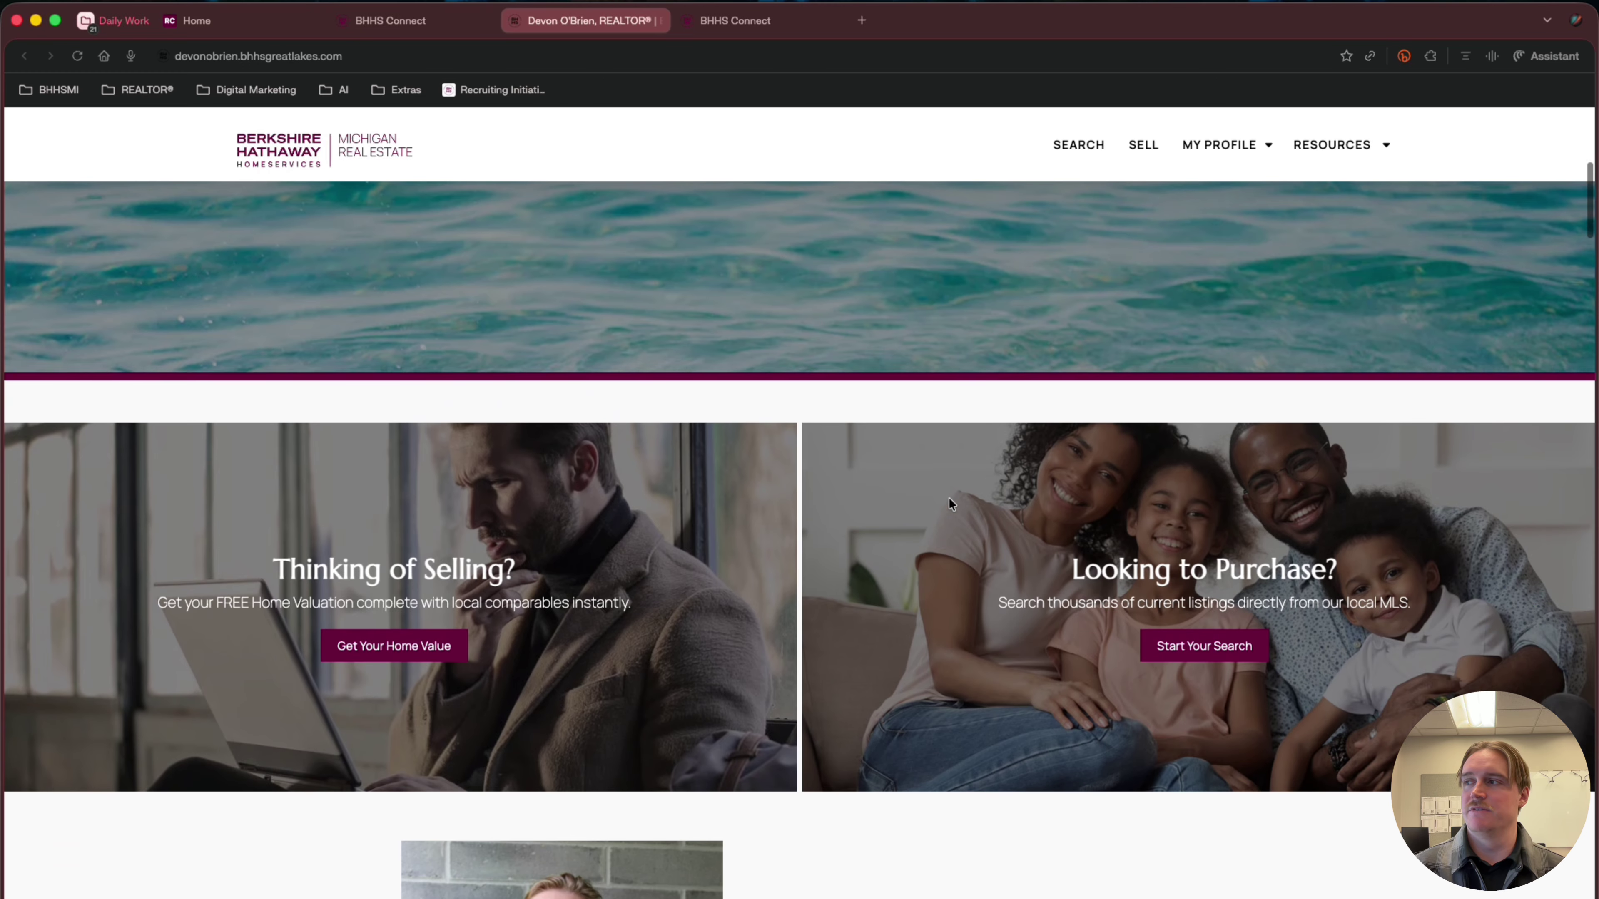
scroll(585, 588, down, 7)
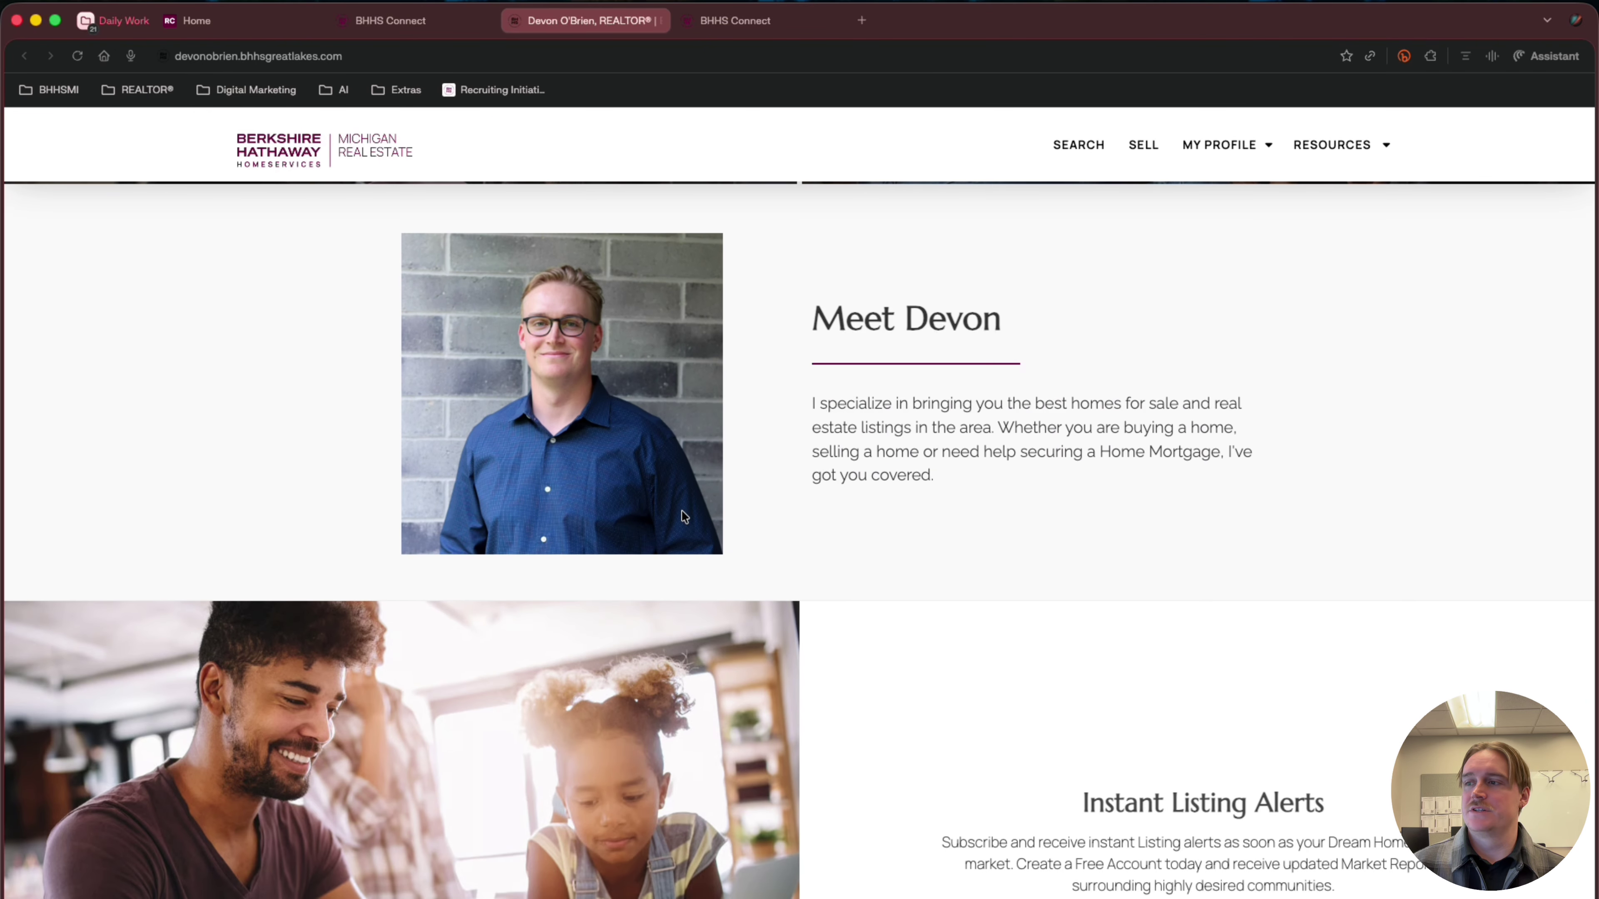
scroll(684, 516, down, 15)
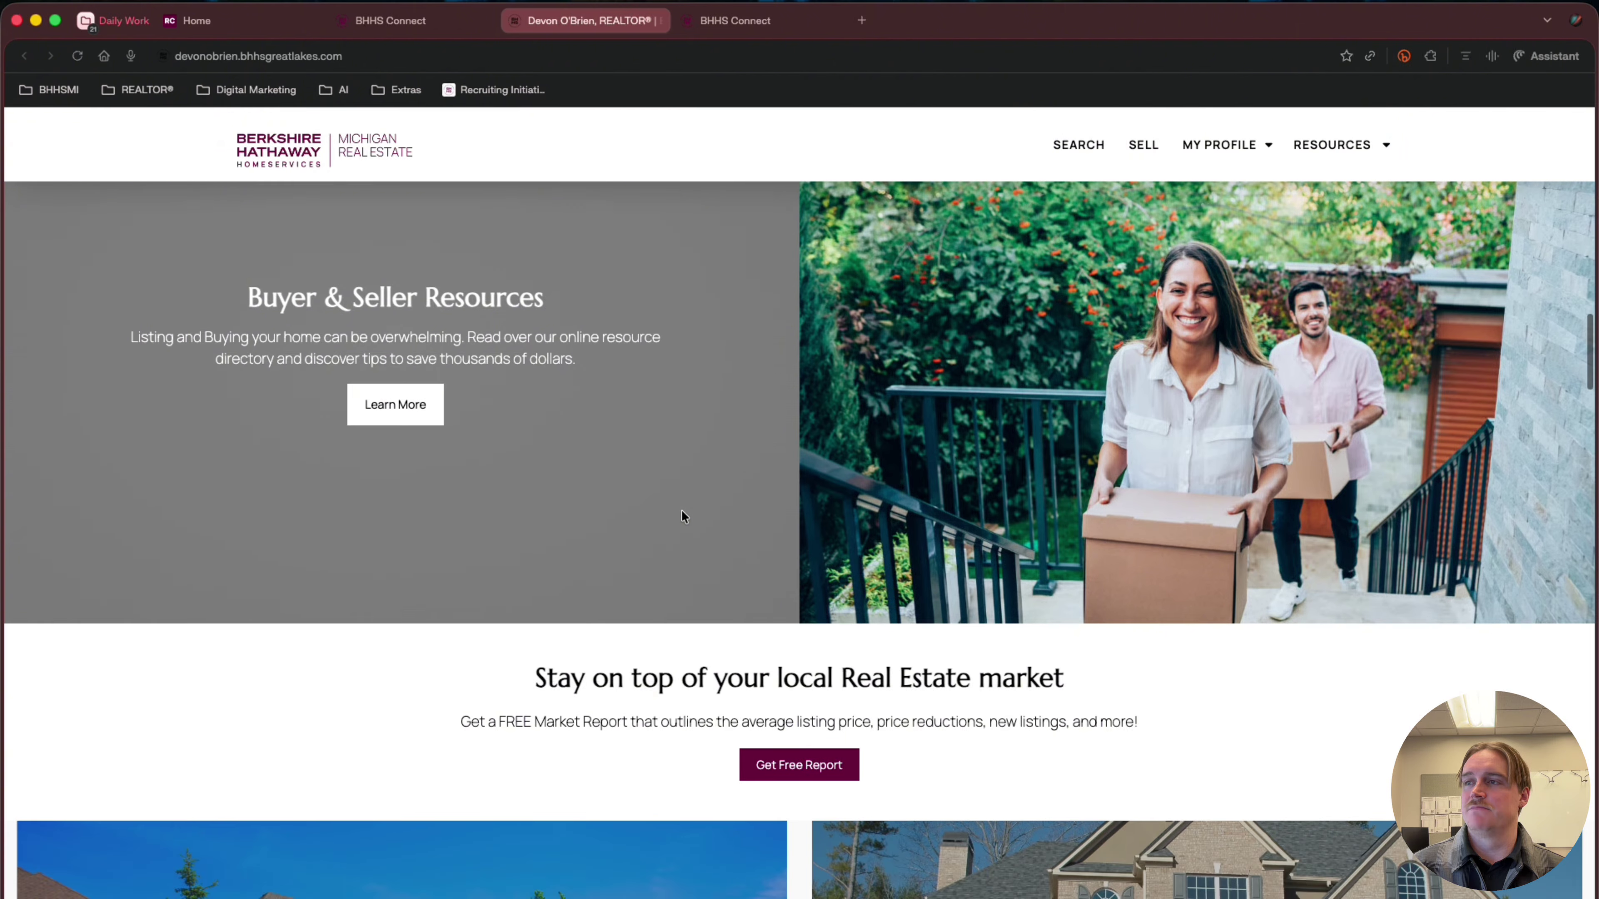
scroll(683, 515, down, 7)
scroll(683, 518, down, 2)
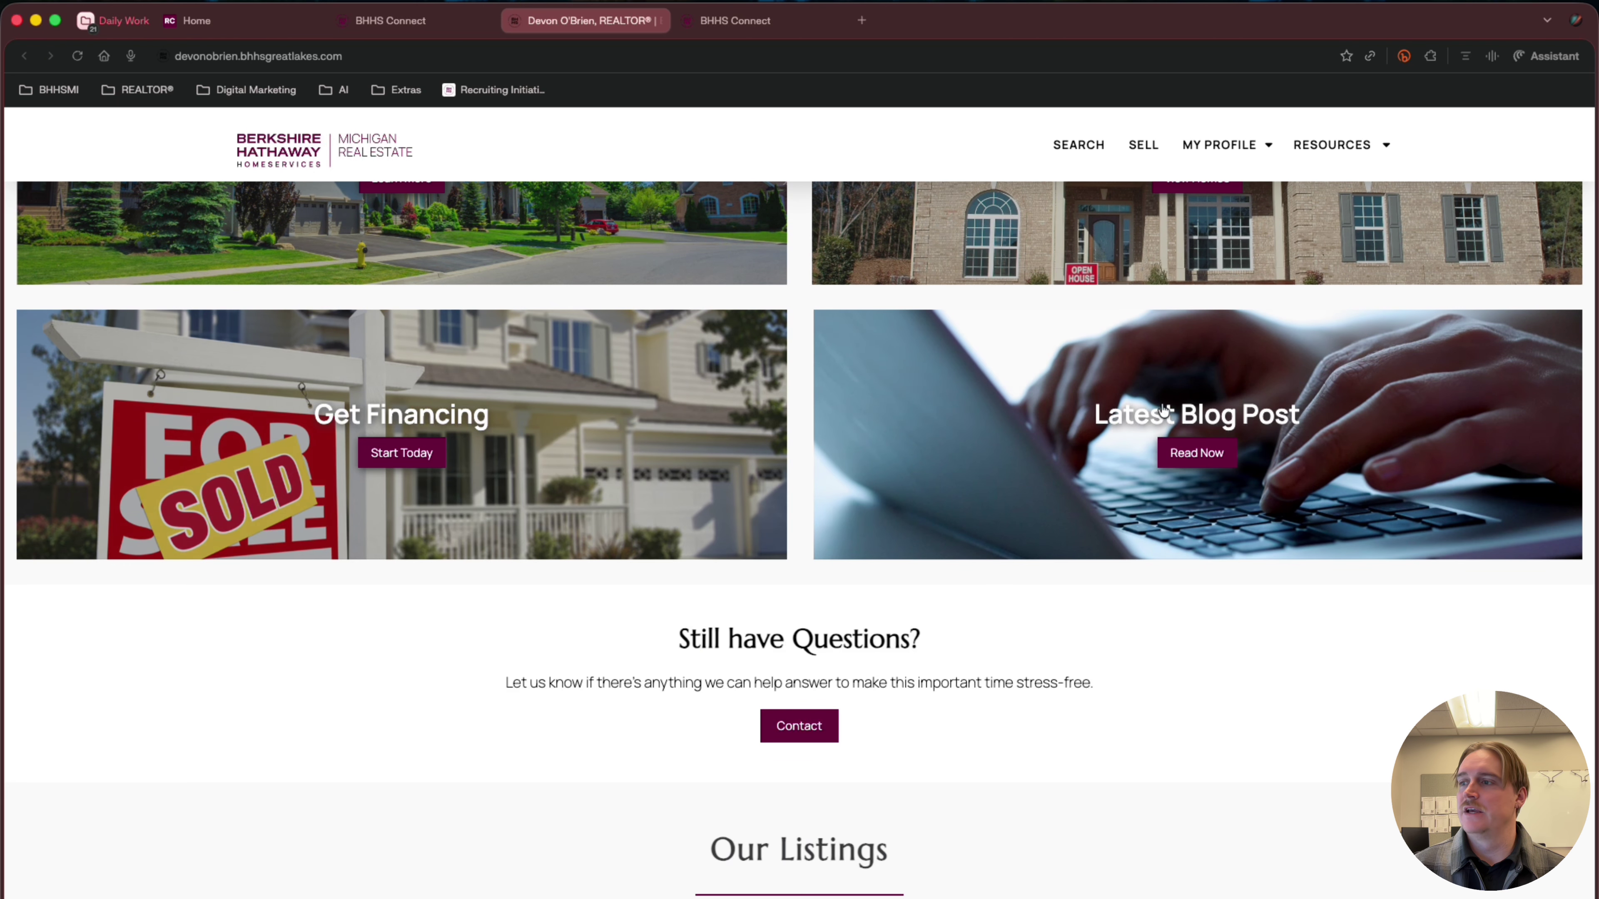
- Examine the contact section and the Our Listings and Just Listed carousels on the website's home page
scroll(799, 725, down, 3)
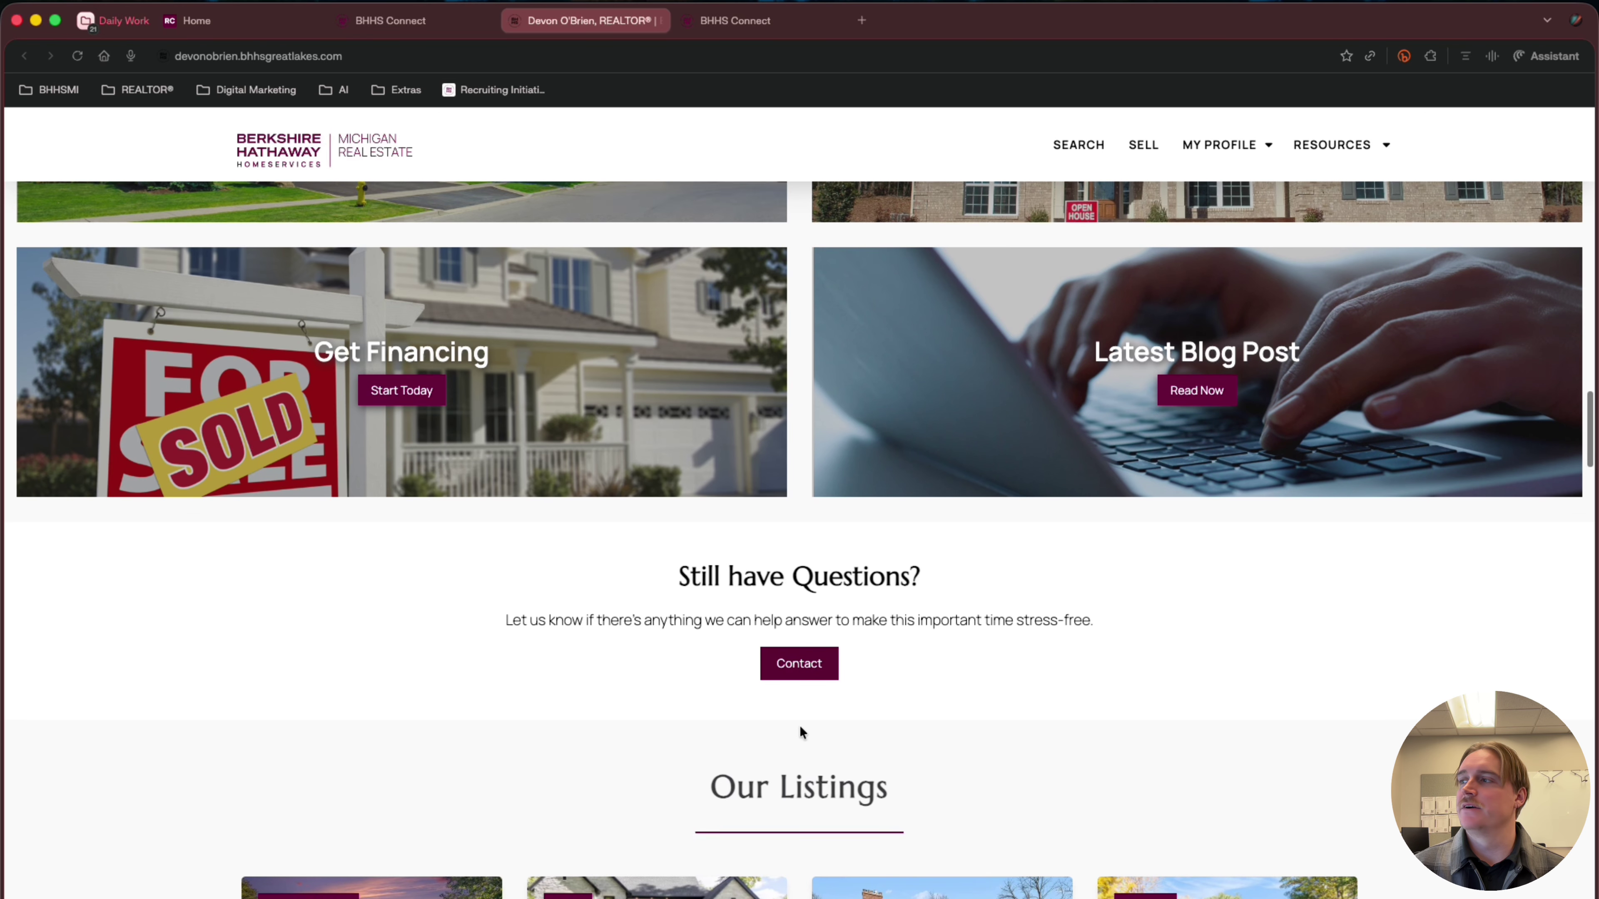
scroll(801, 620, down, 5)
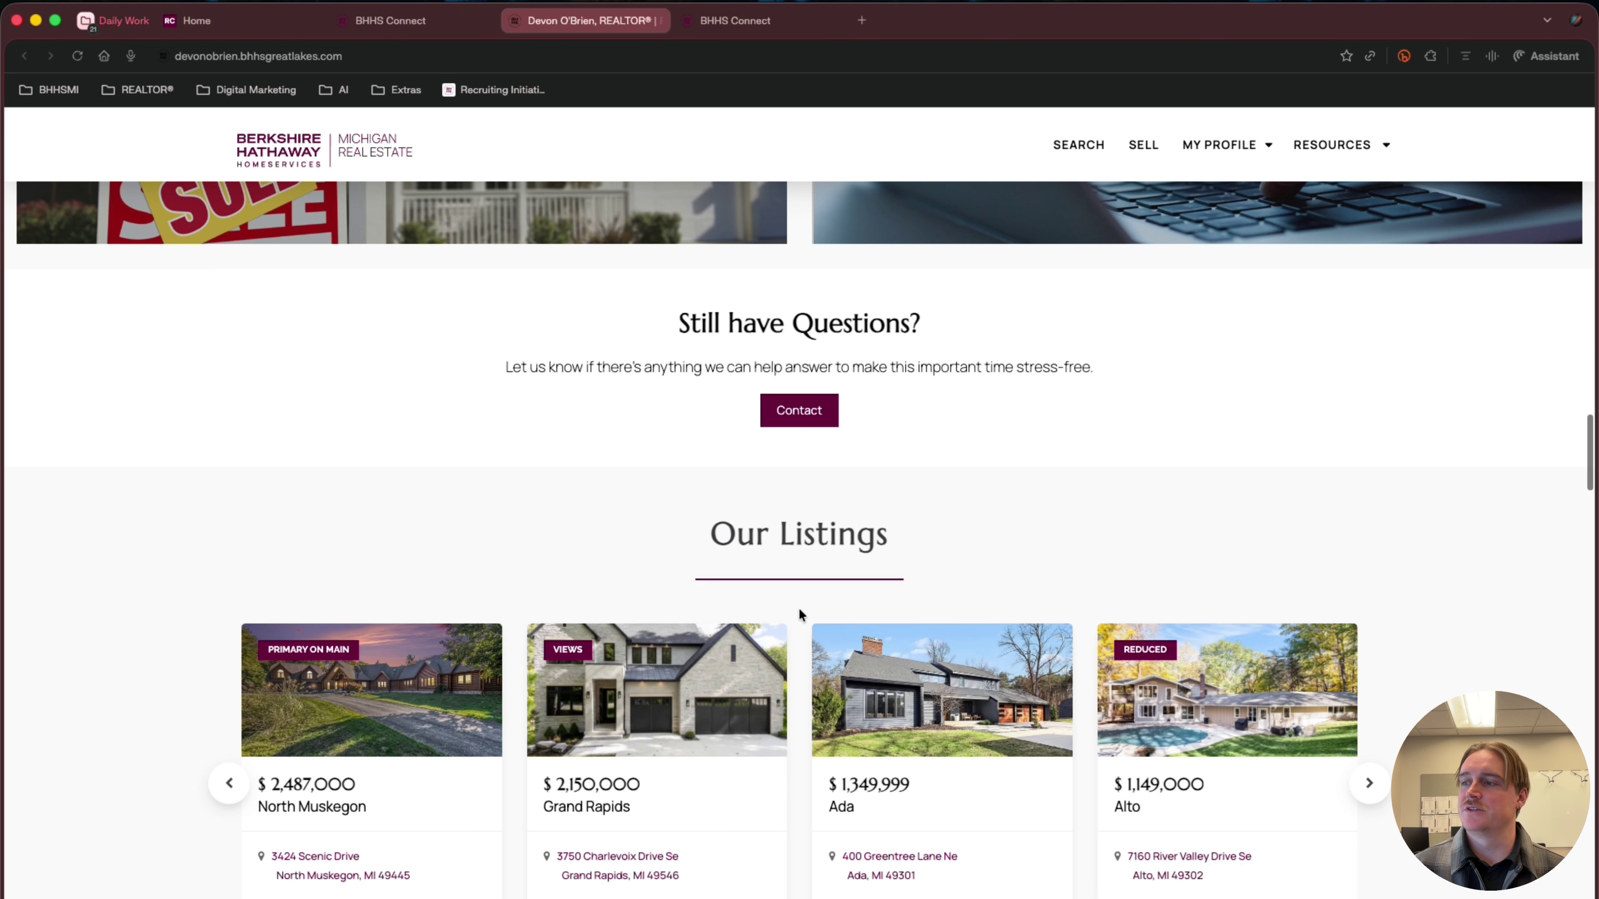
scroll(371, 794, down, 4)
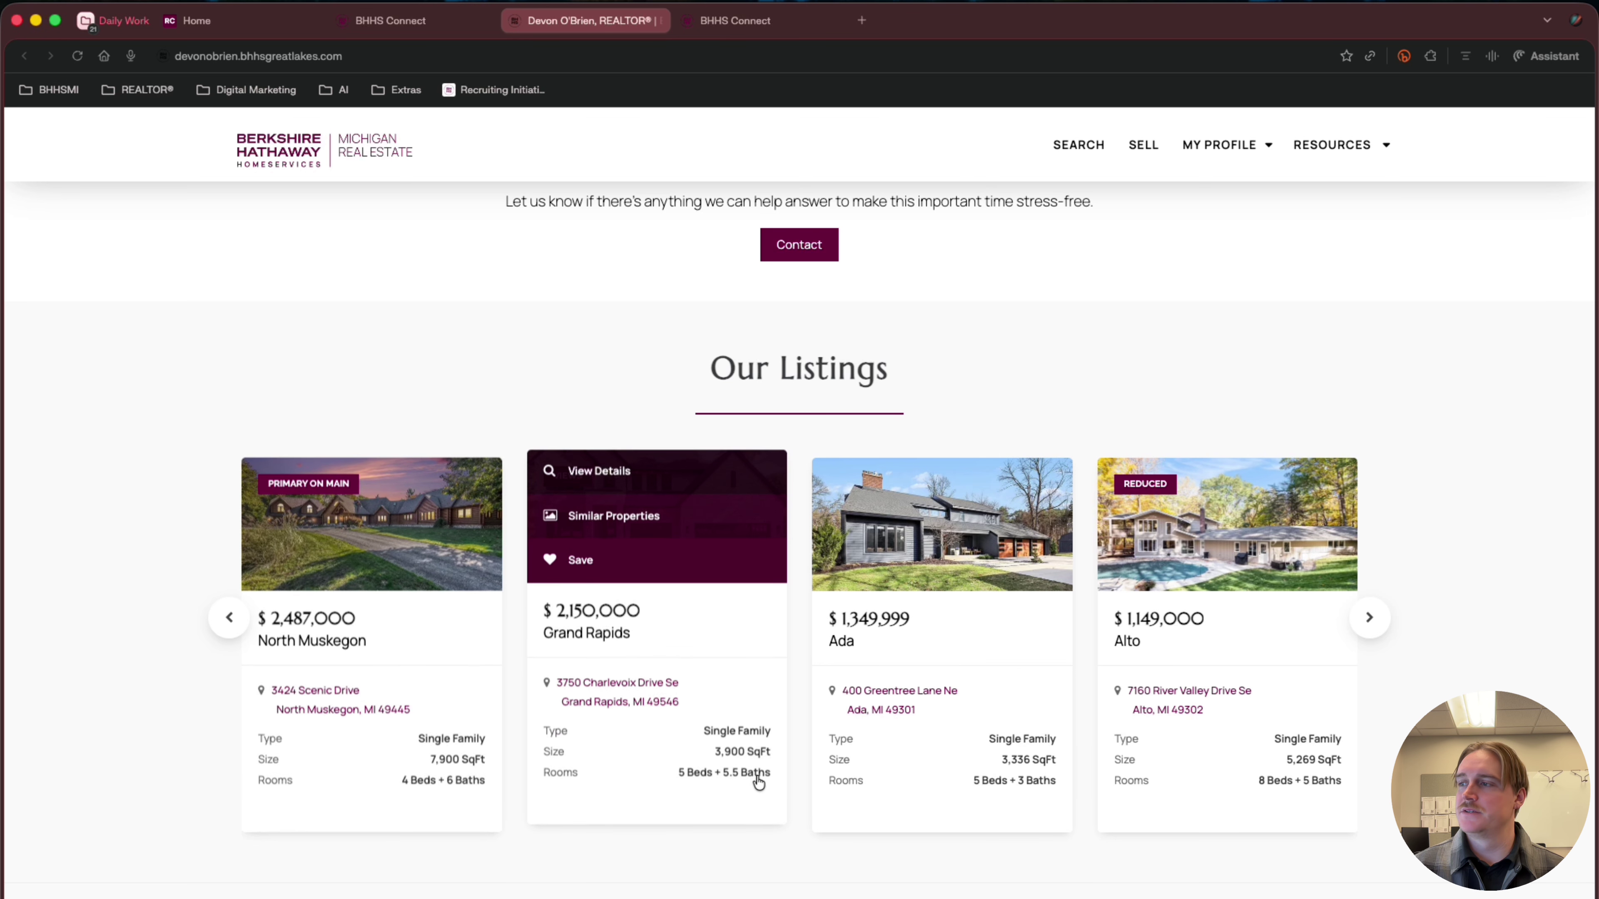
scroll(756, 780, down, 10)
scroll(758, 782, down, 8)
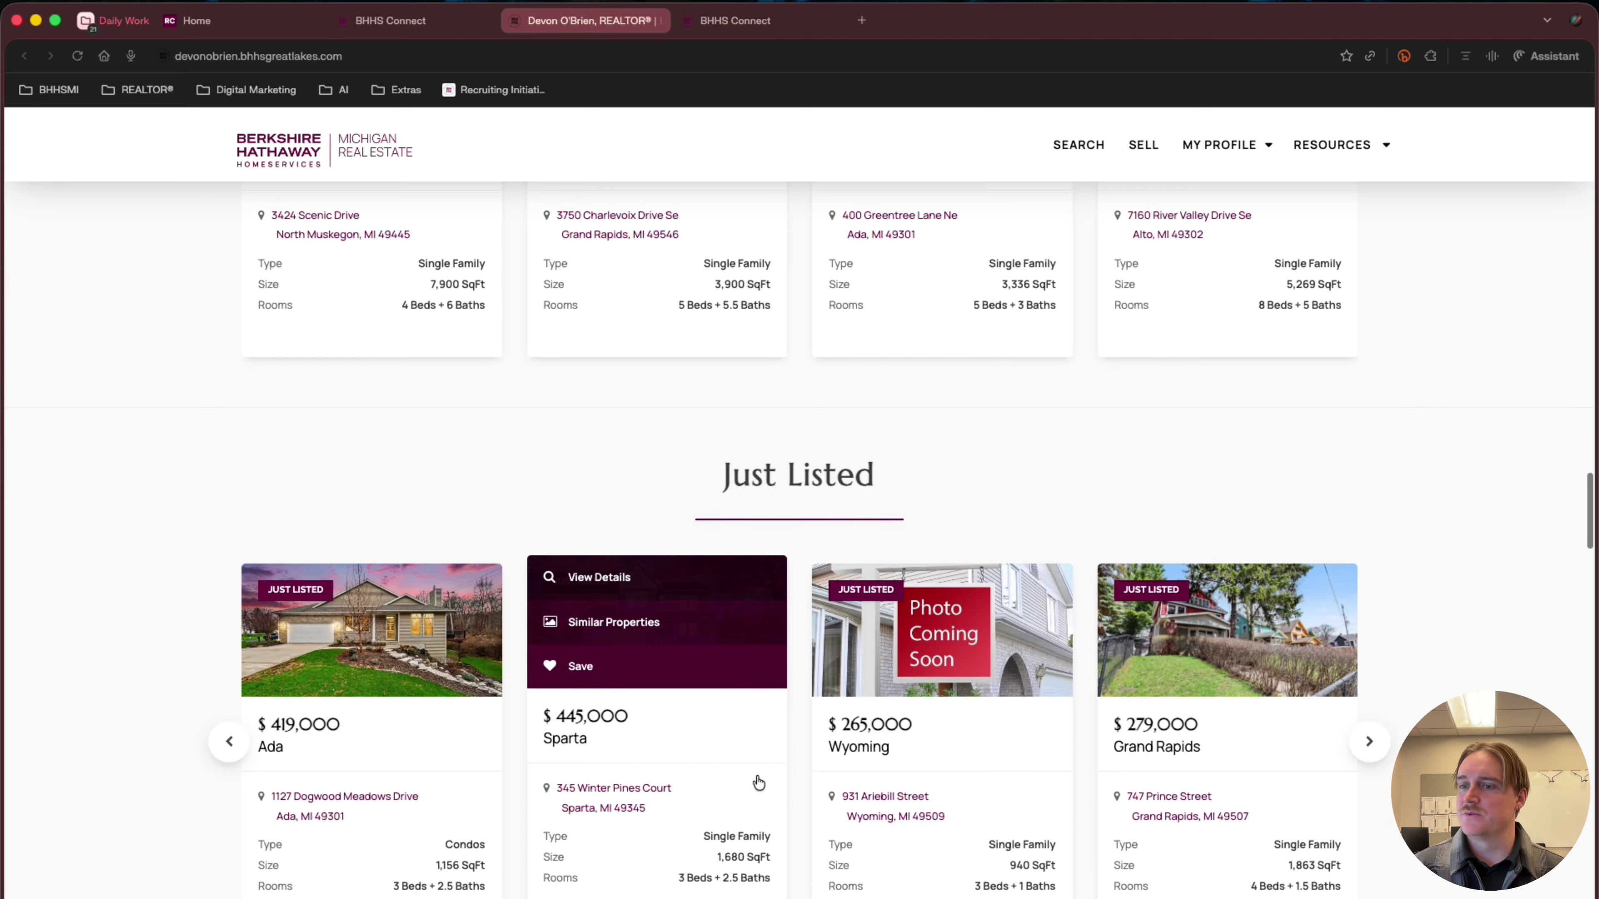